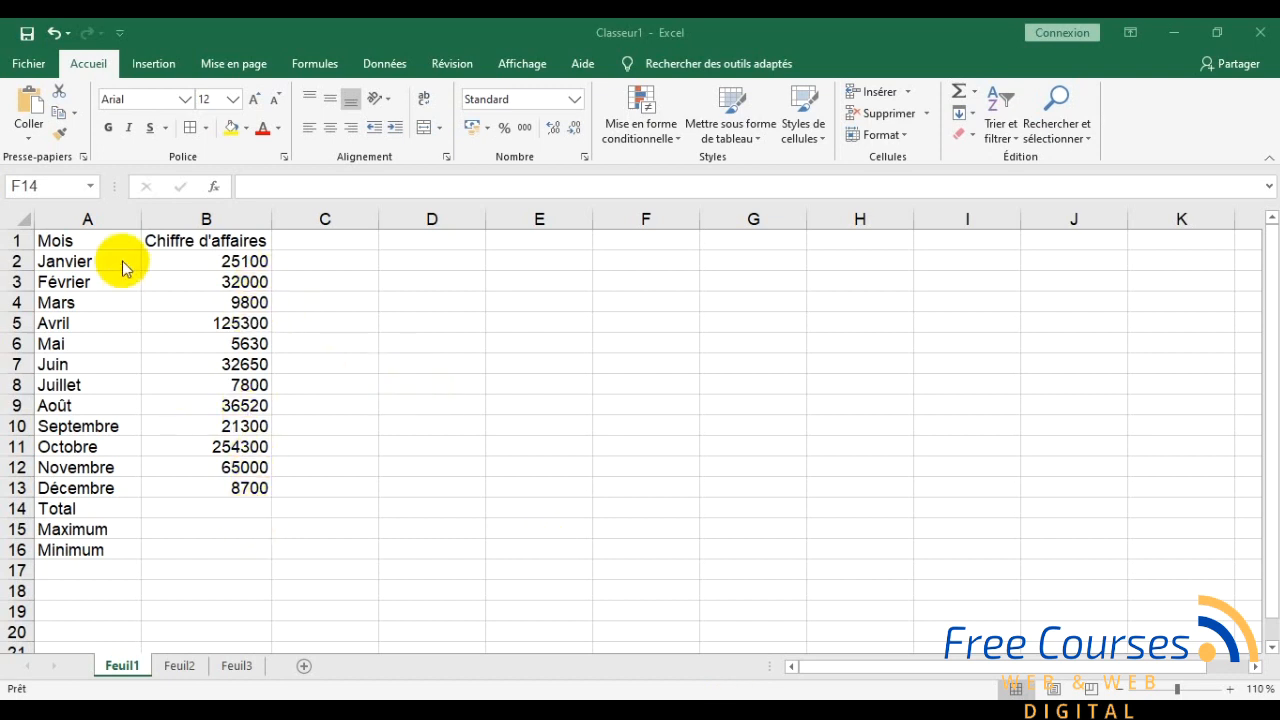
click(346, 343)
click(97, 244)
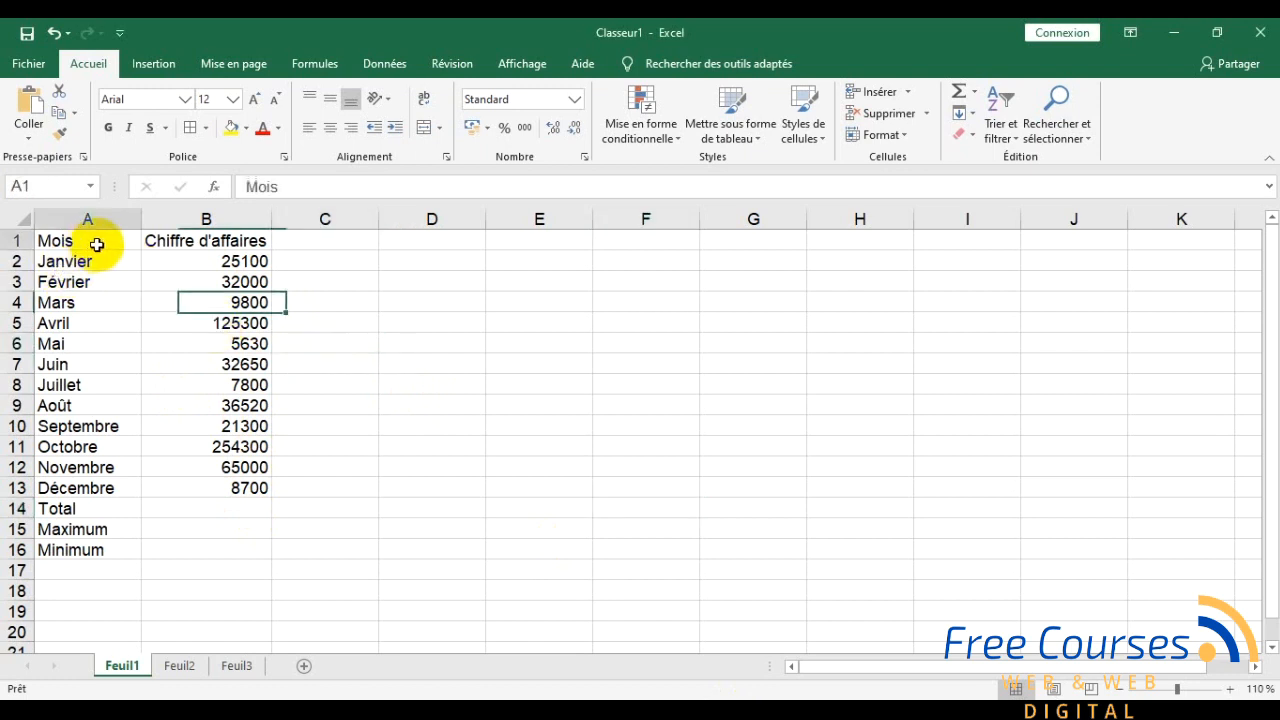
click(229, 510)
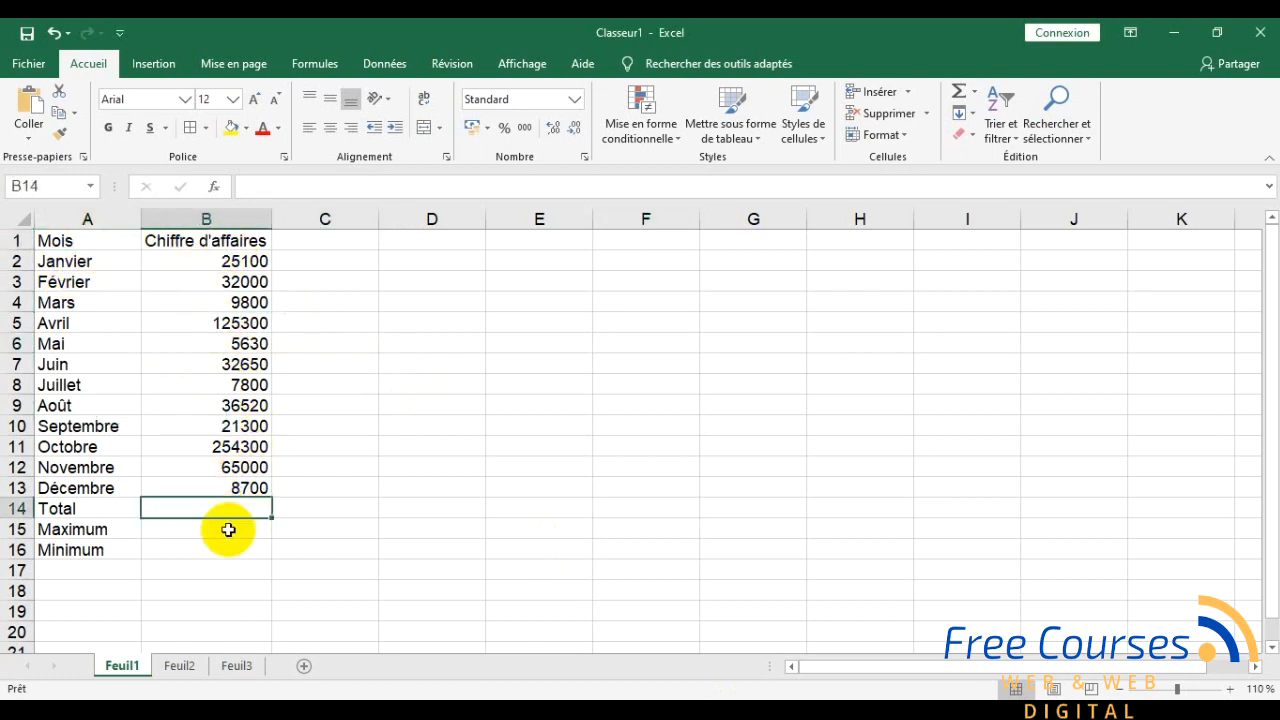
click(231, 531)
click(244, 553)
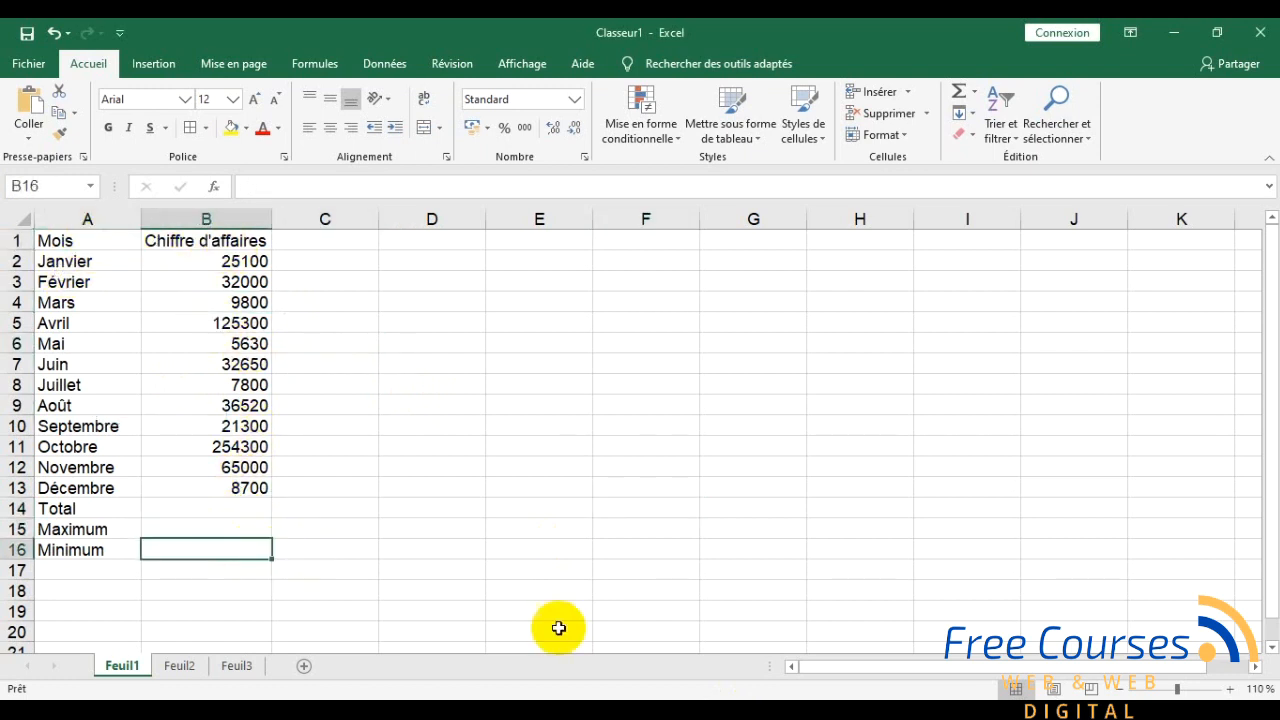
Step: Switch to the Application_Excel.docx document in Word and read through the exercise table, task list and sample diagrams, enlarging the page to 130%
key(alt+Tab)
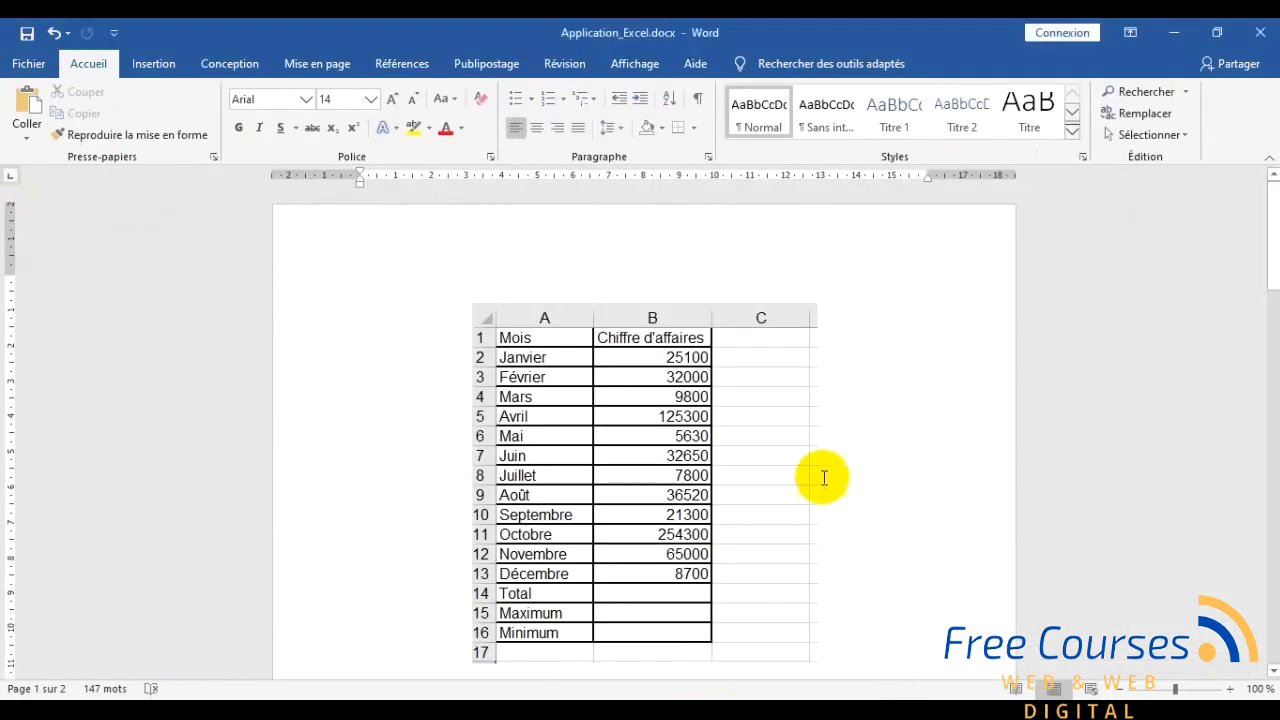
scroll(860, 444, down, 2)
scroll(860, 444, up, 2)
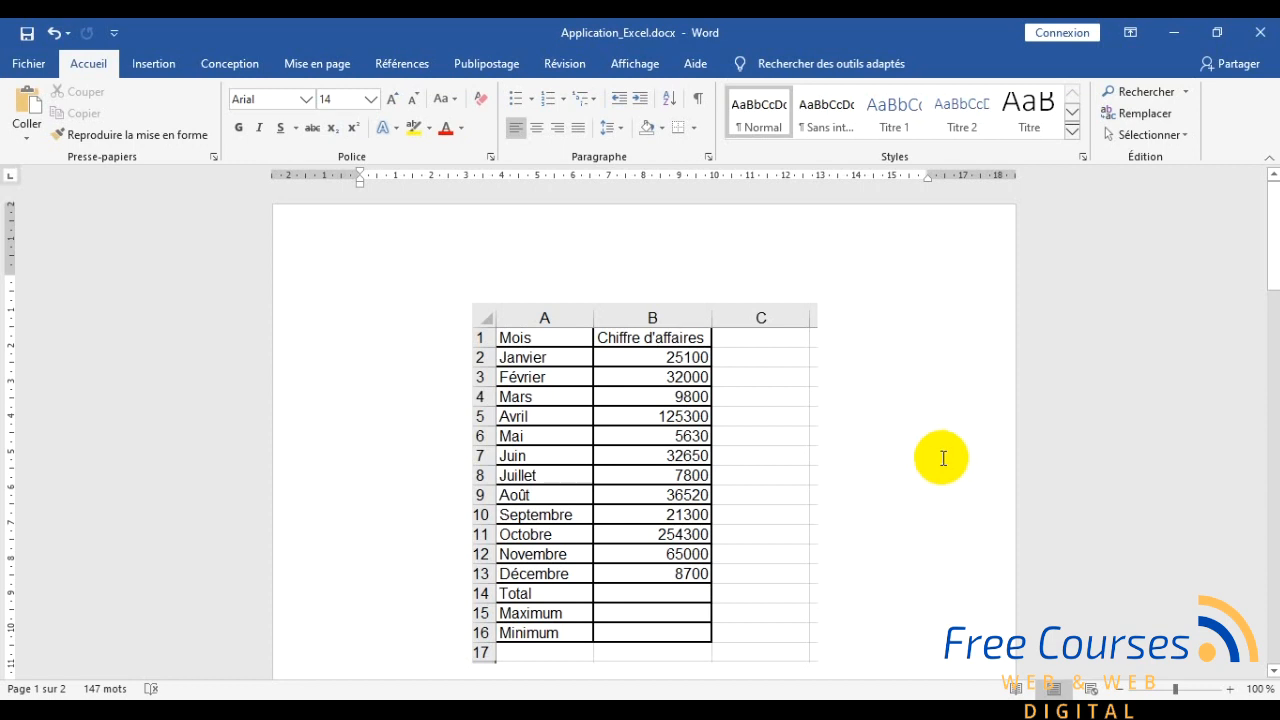
scroll(944, 461, down, 5)
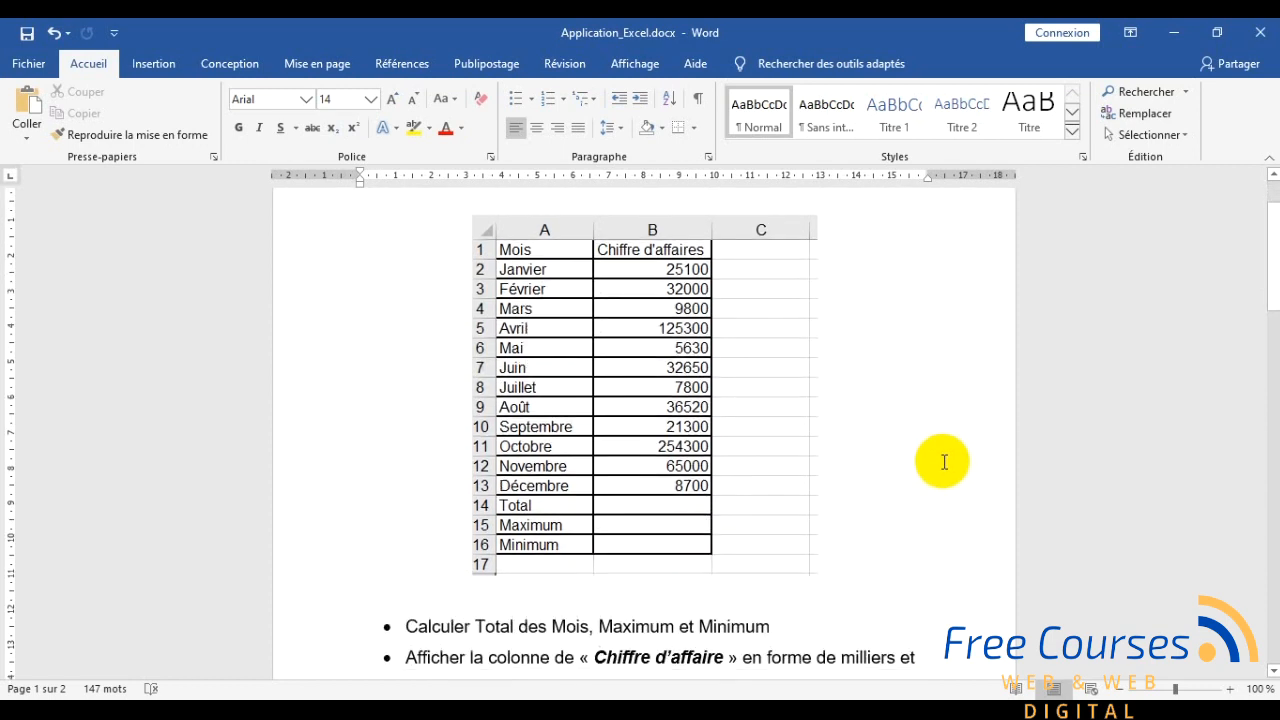
scroll(943, 463, up, 5)
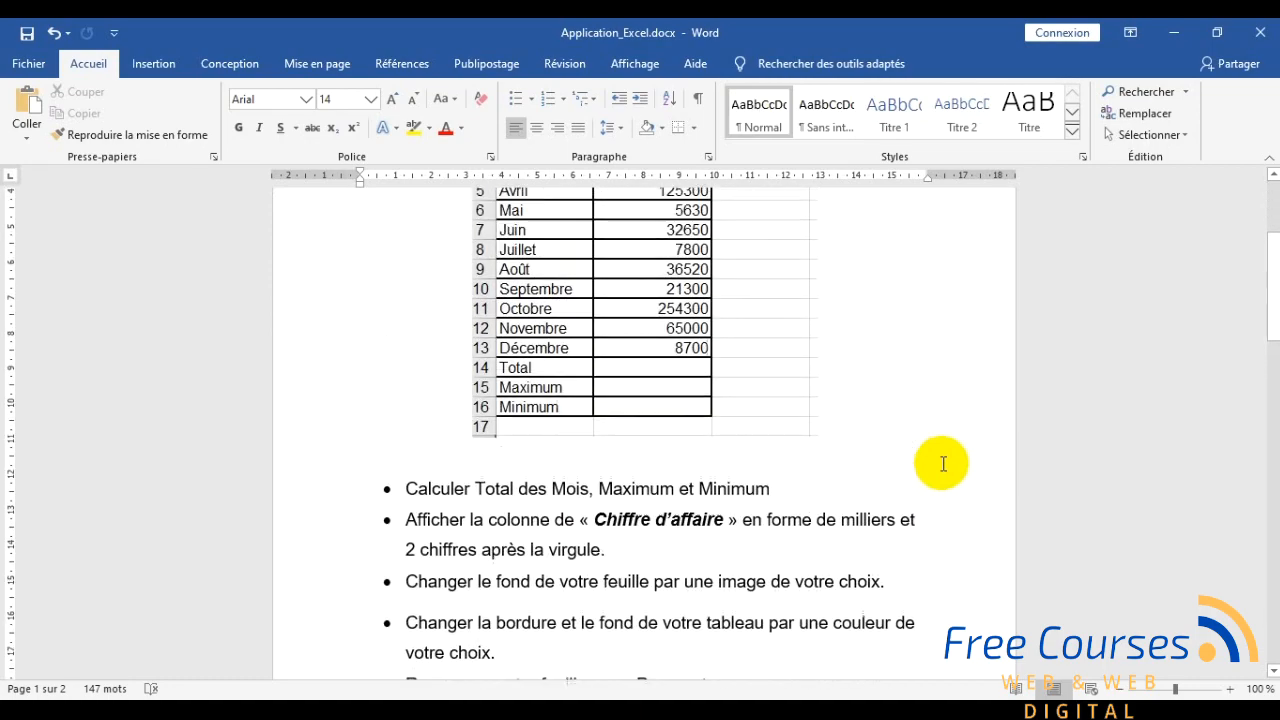
scroll(943, 463, down, 3)
scroll(943, 463, down, 5)
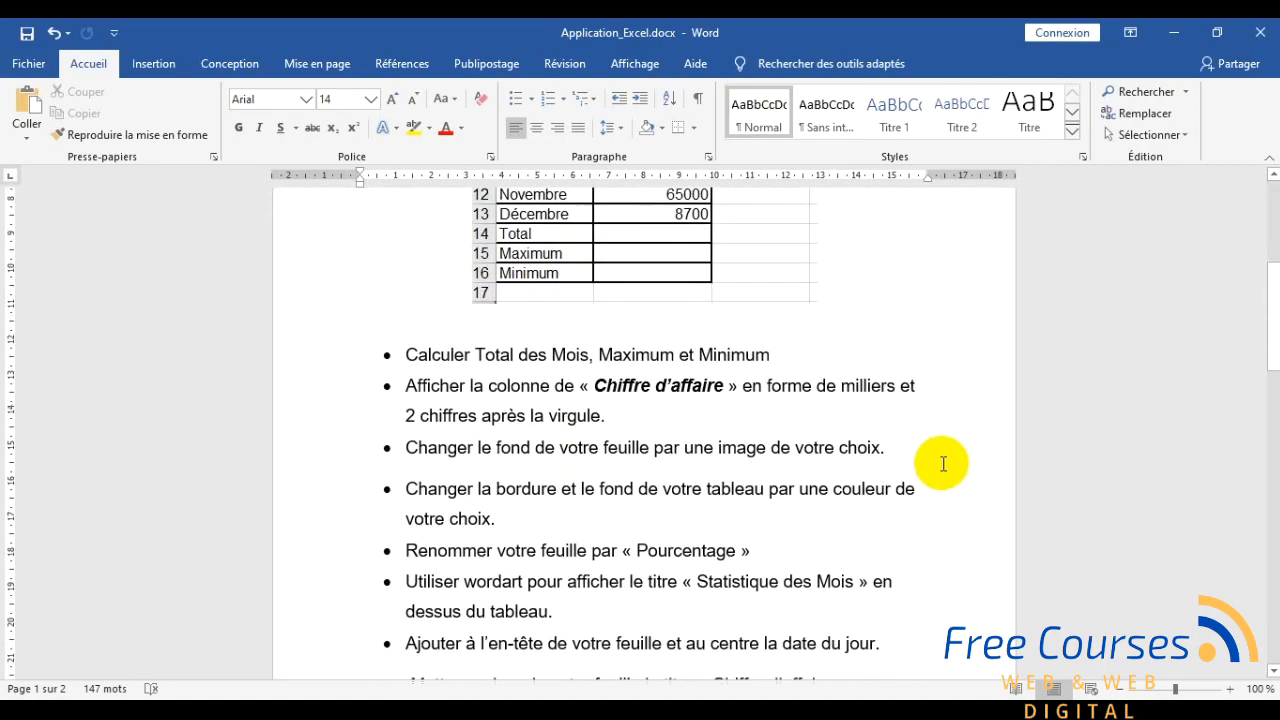
scroll(943, 463, up, 5)
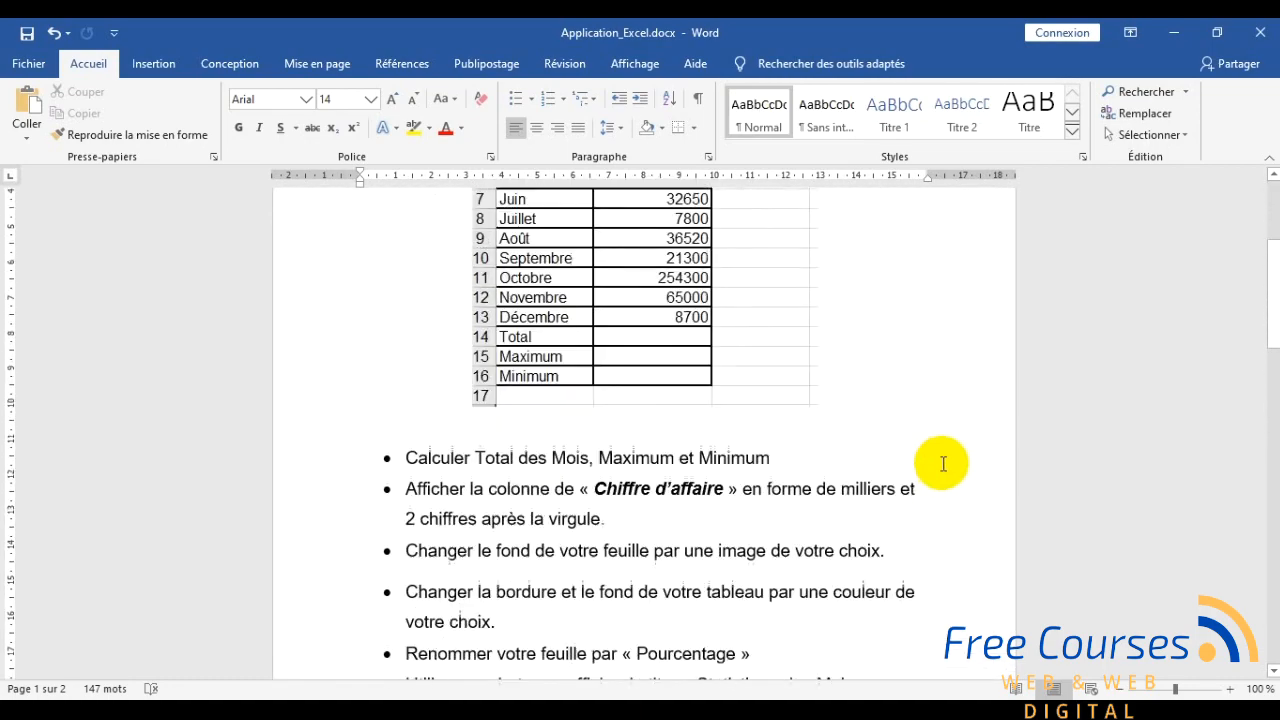
scroll(943, 463, down, 6)
scroll(943, 463, down, 6)
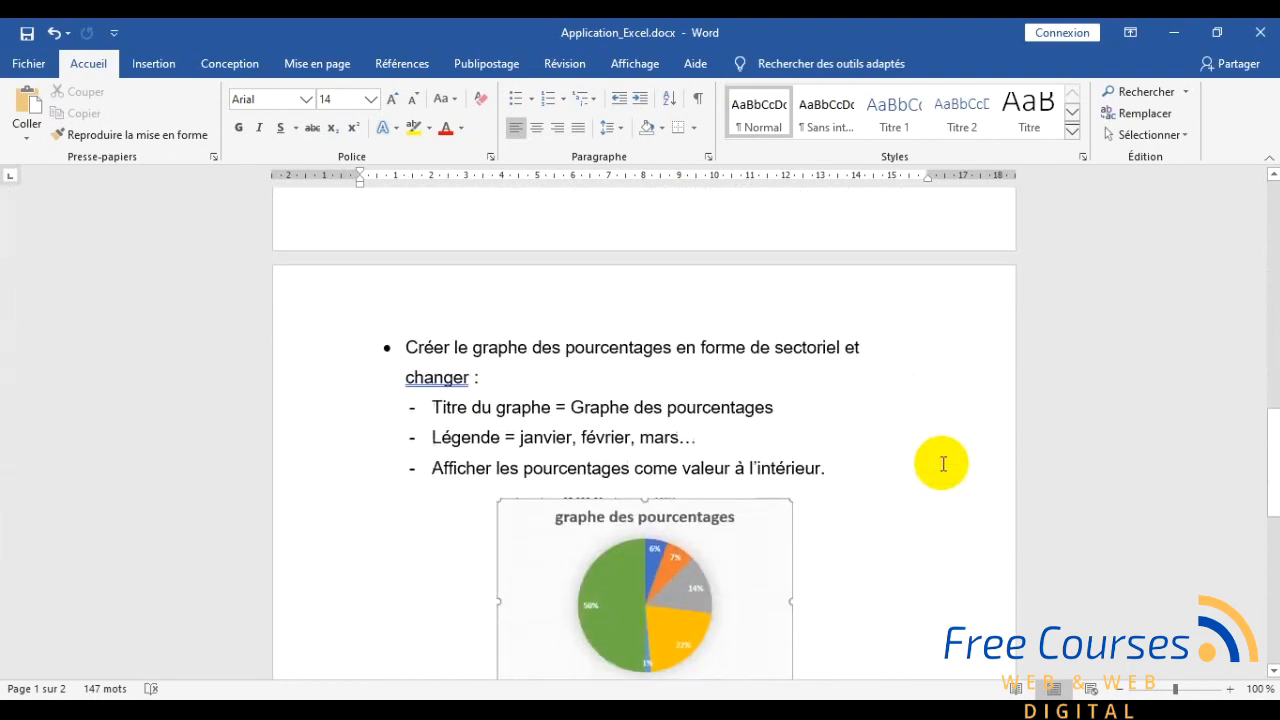
scroll(943, 463, up, 2)
scroll(941, 464, down, 3)
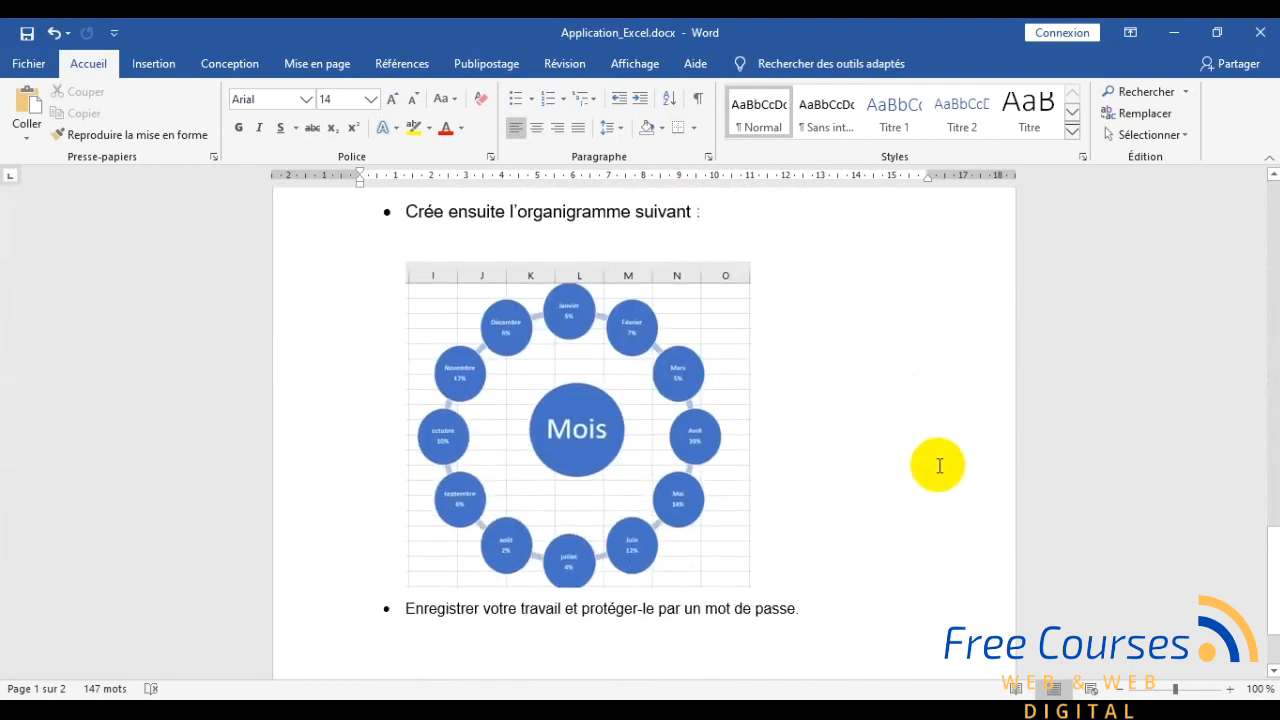
scroll(939, 465, up, 15)
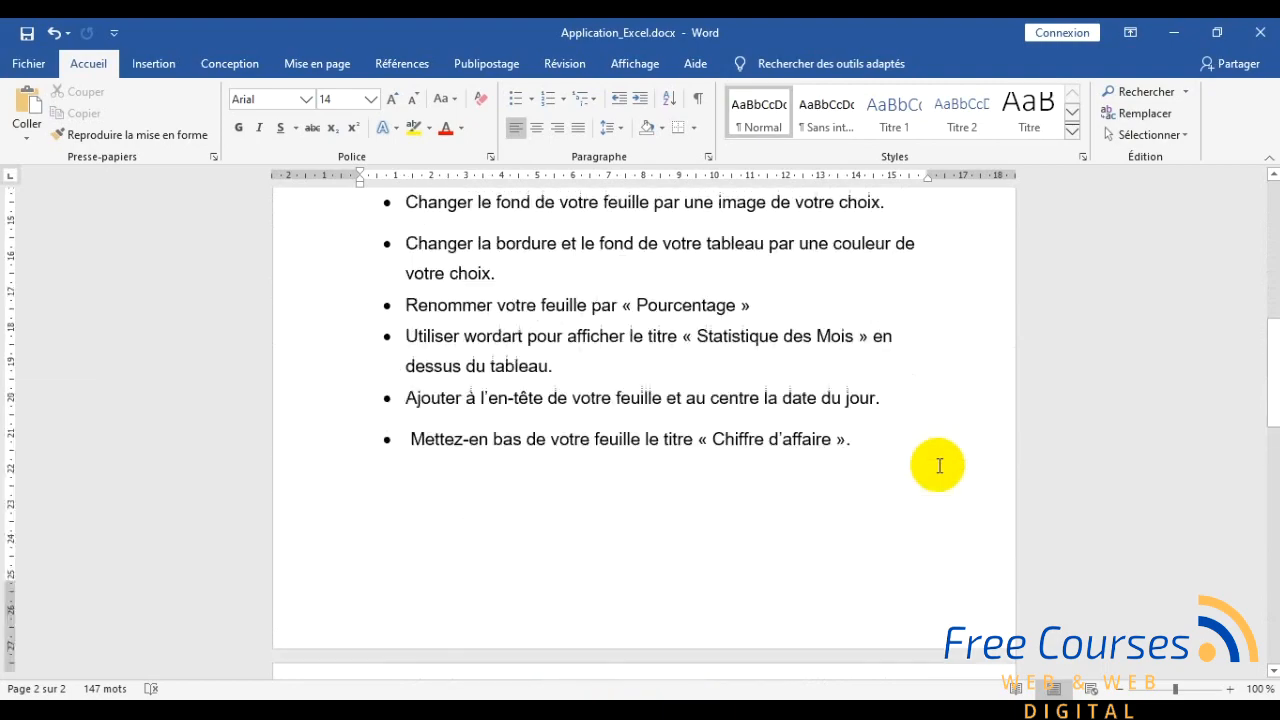
scroll(939, 465, up, 1)
scroll(939, 465, down, 10)
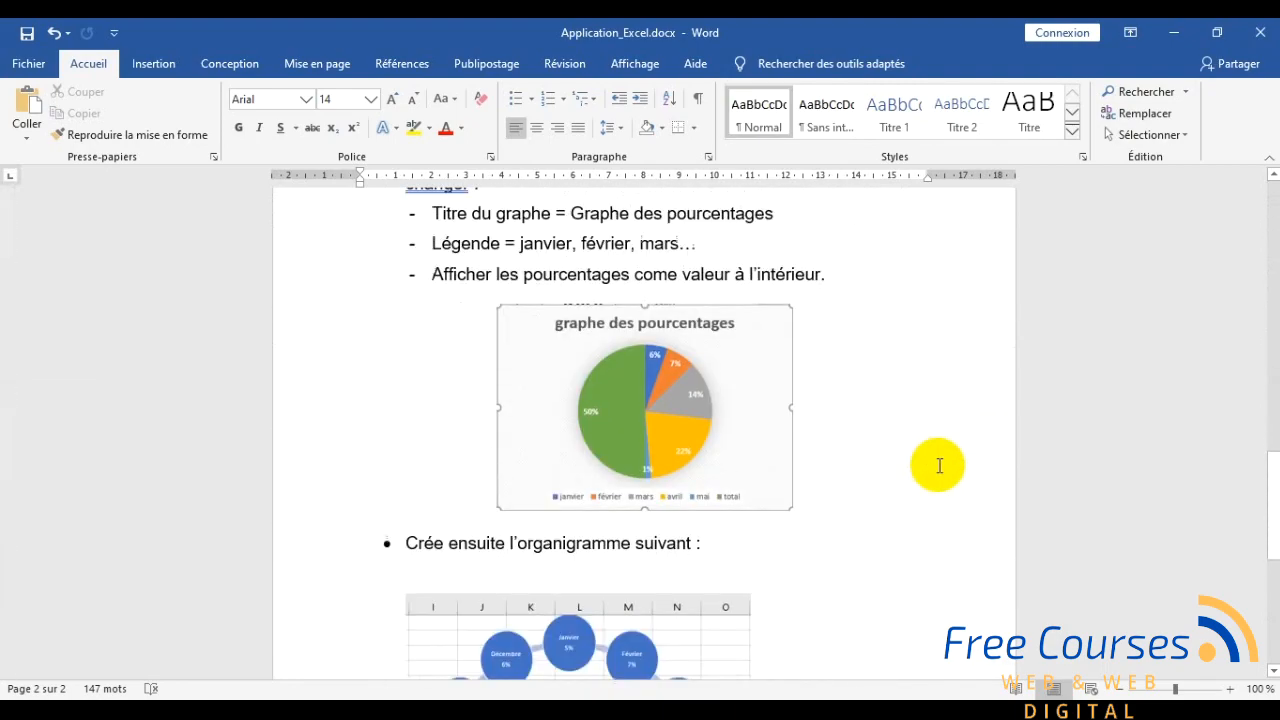
scroll(939, 465, up, 10)
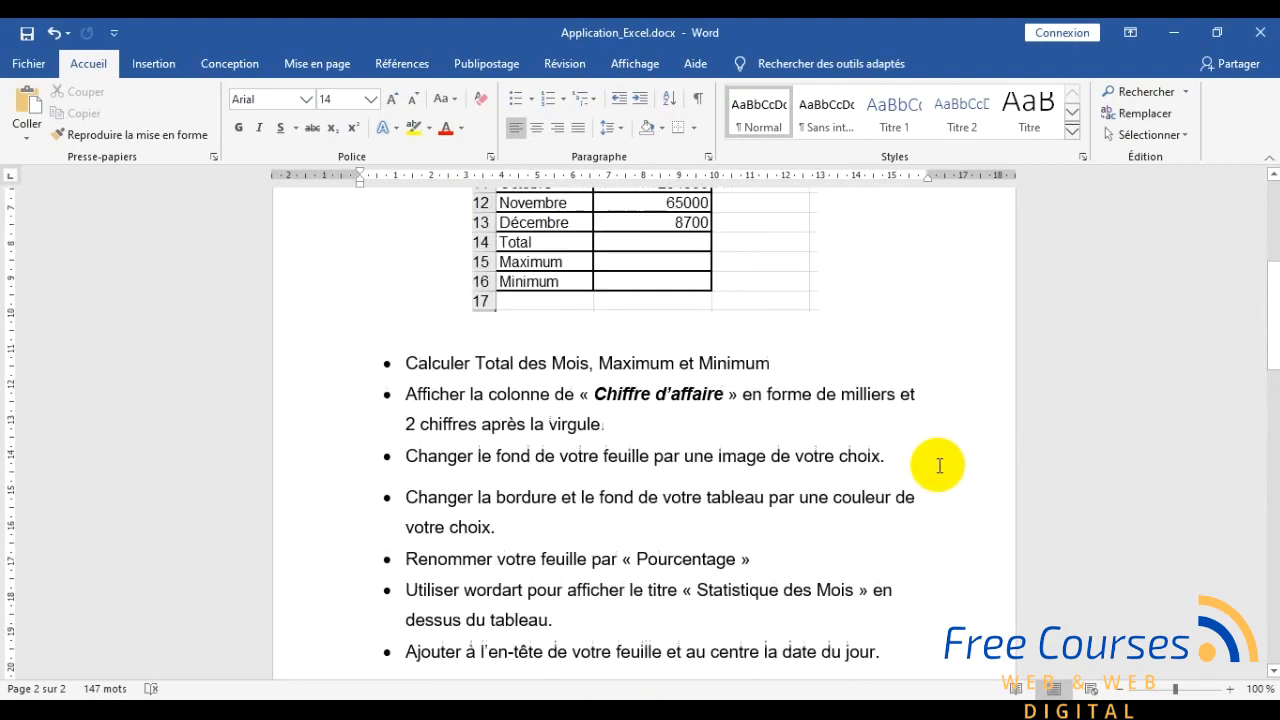
click(1230, 688)
click(1230, 688)
click(1230, 688)
scroll(938, 546, down, 2)
scroll(935, 600, up, 2)
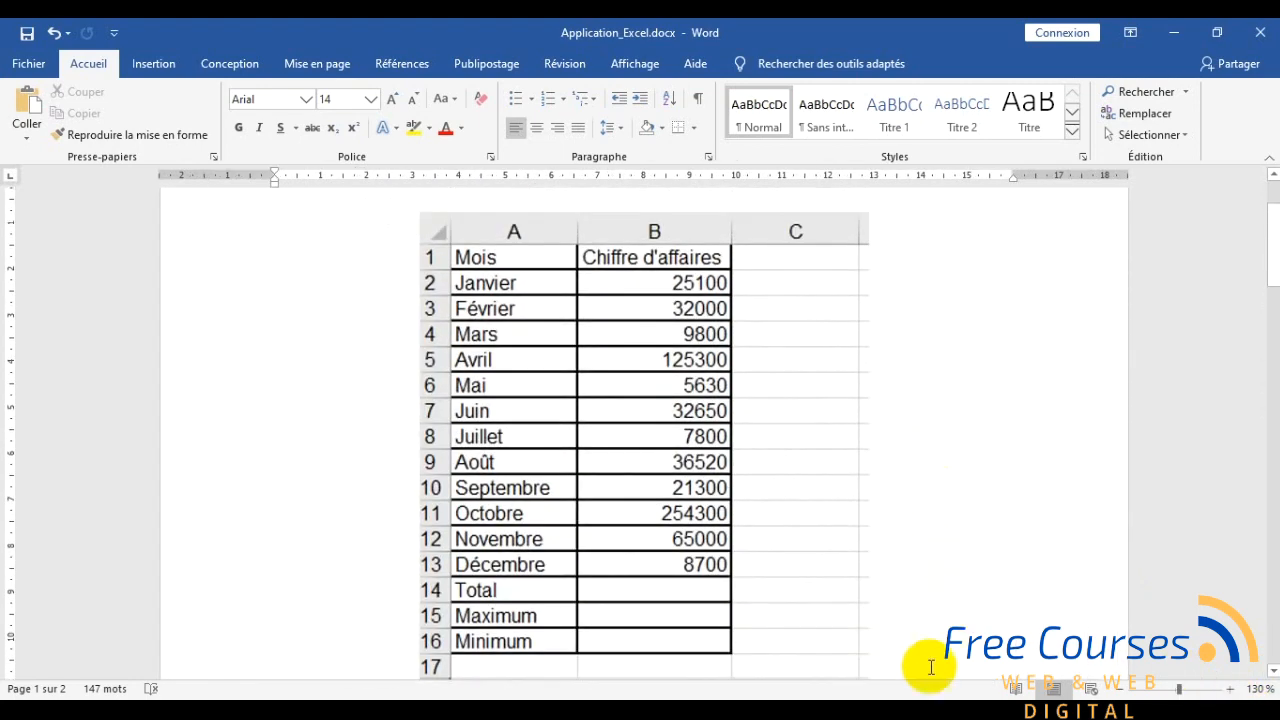
Step: Switch back to the Classeur1 workbook in Excel and review the Mois and Chiffre d'affaires columns down to the Total row
click(480, 714)
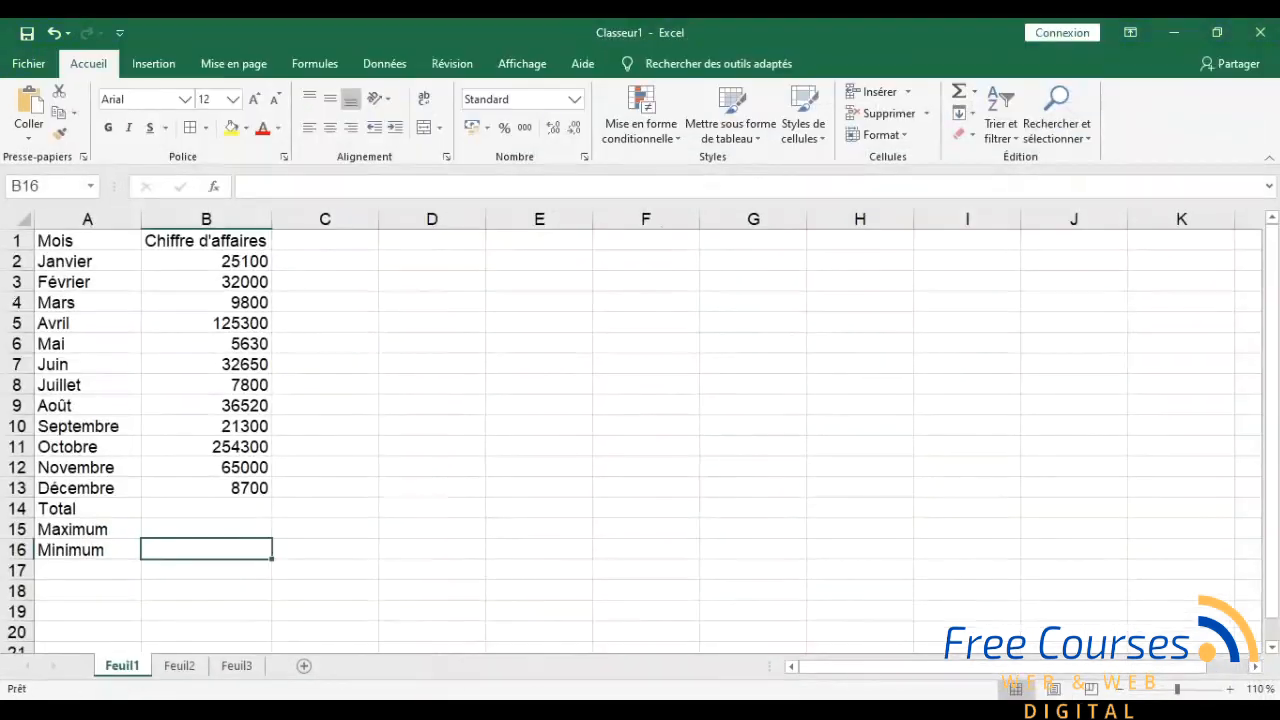
click(90, 282)
click(230, 488)
click(298, 510)
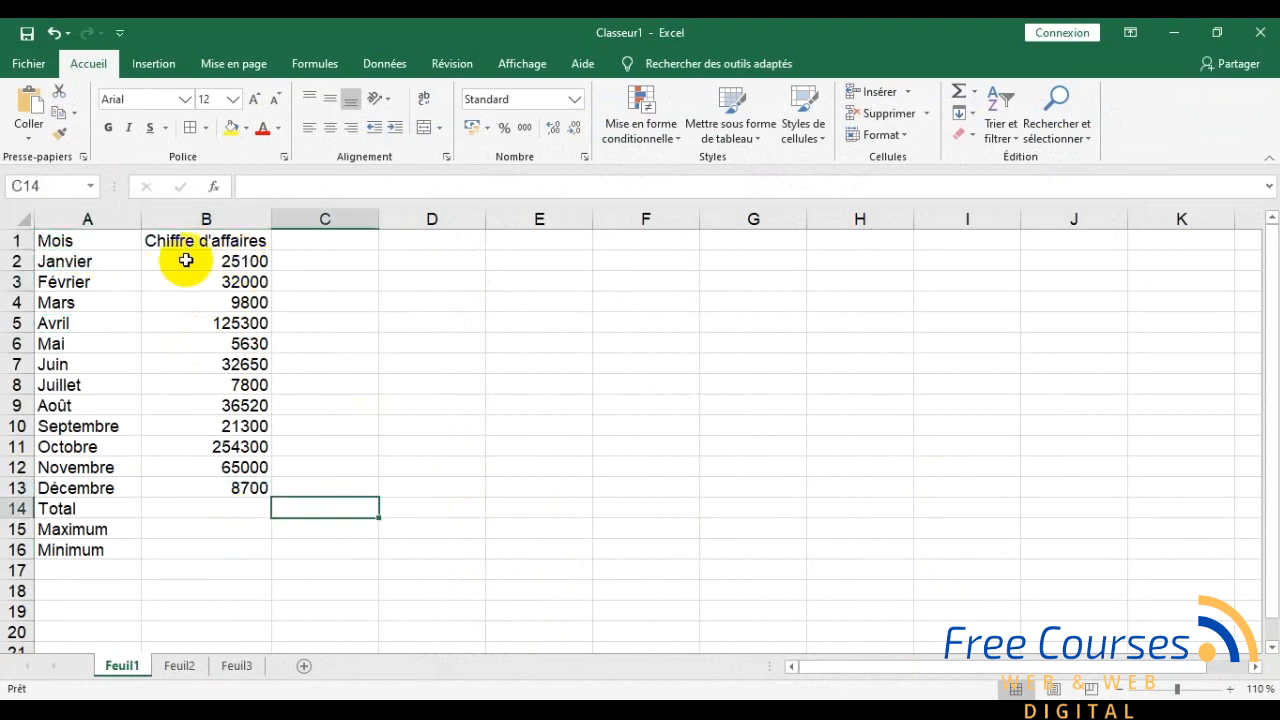
click(90, 245)
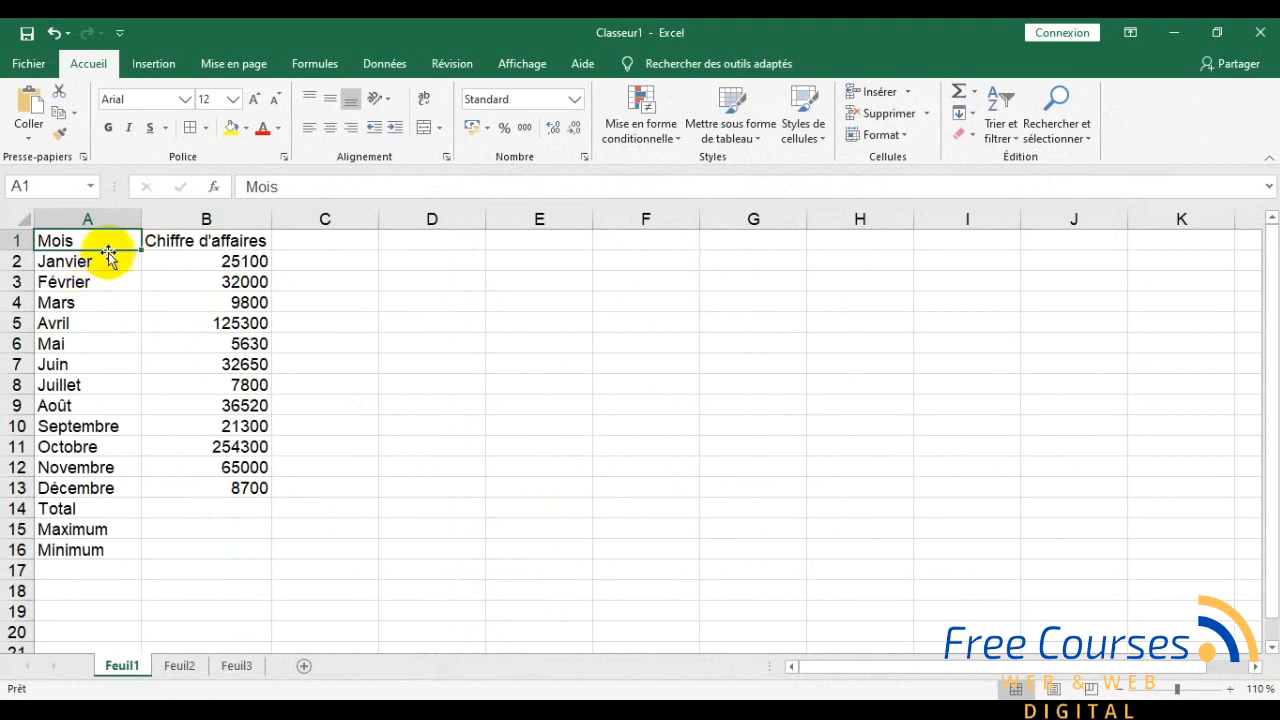
drag(106, 240, 150, 566)
click(235, 240)
click(240, 261)
click(240, 323)
click(240, 405)
click(248, 512)
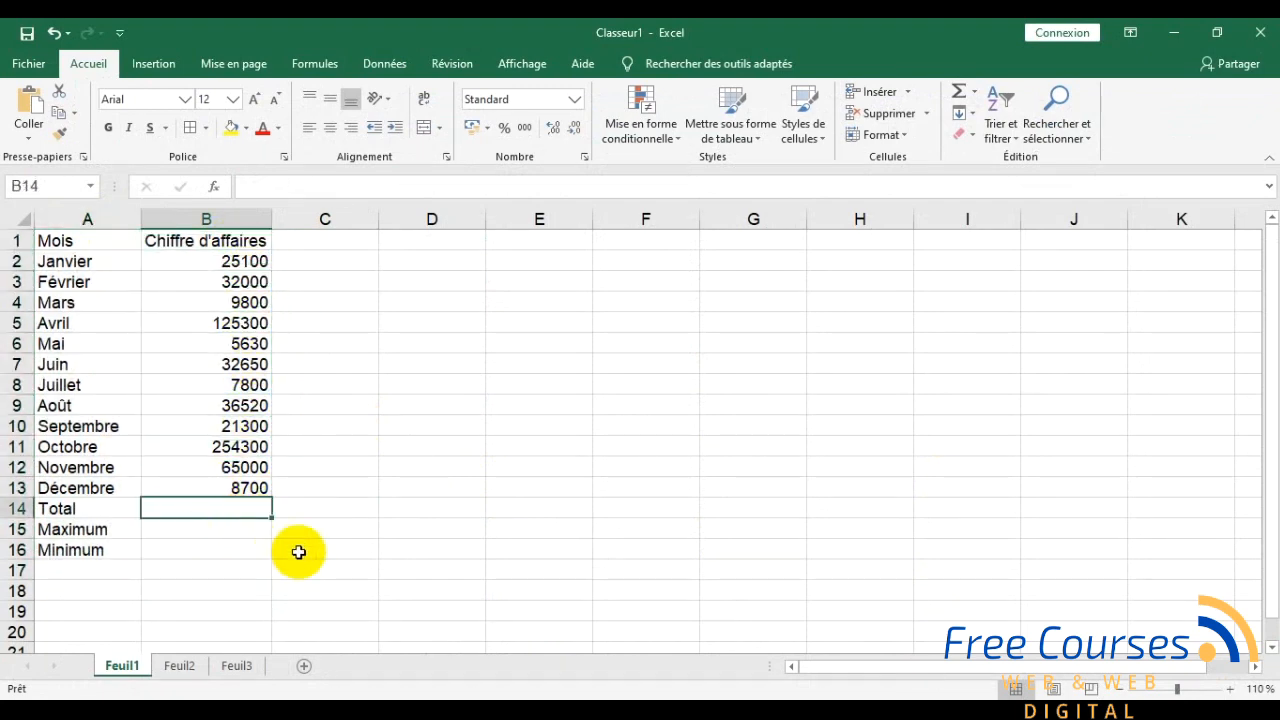
drag(254, 261, 250, 495)
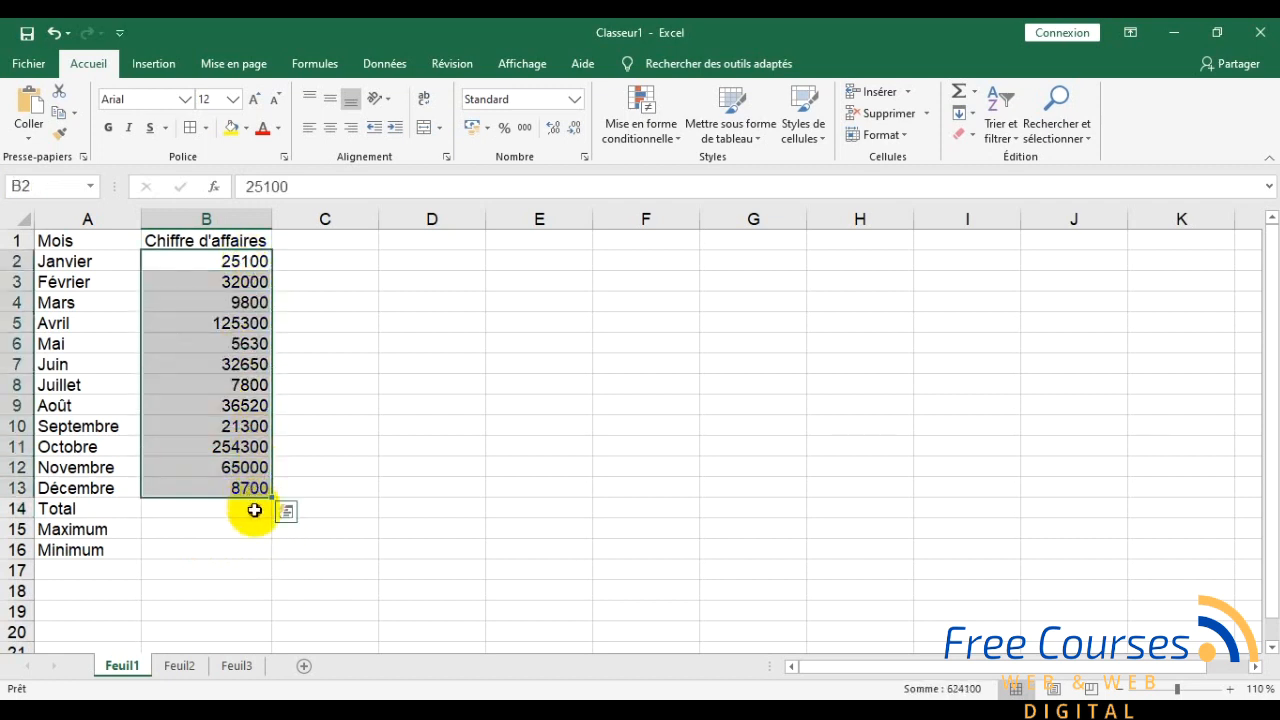
click(249, 511)
drag(250, 261, 249, 495)
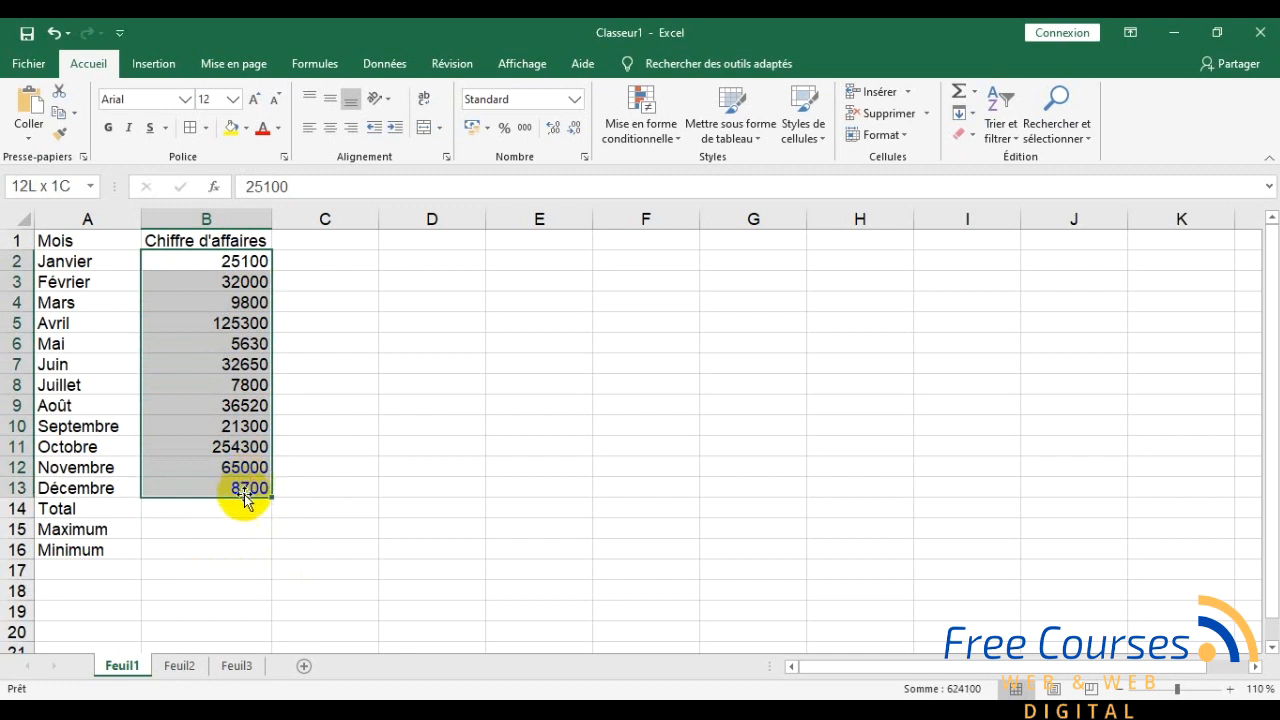
click(234, 512)
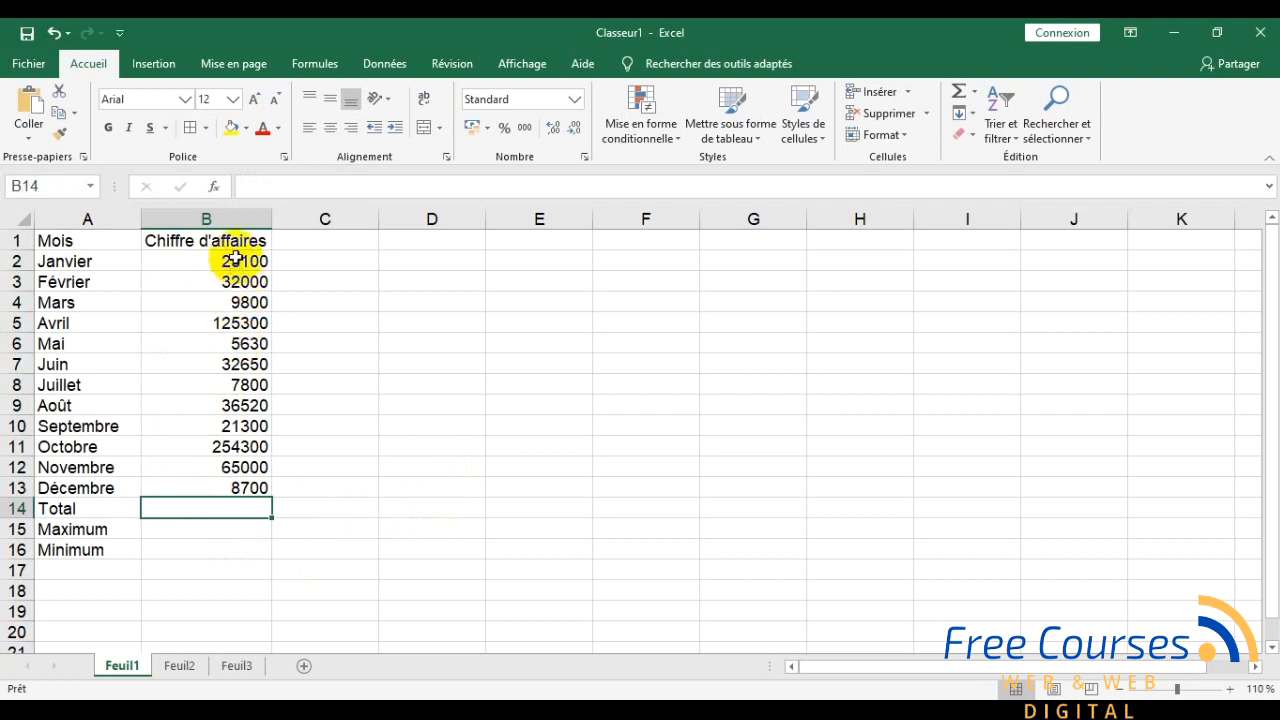
drag(234, 259, 229, 481)
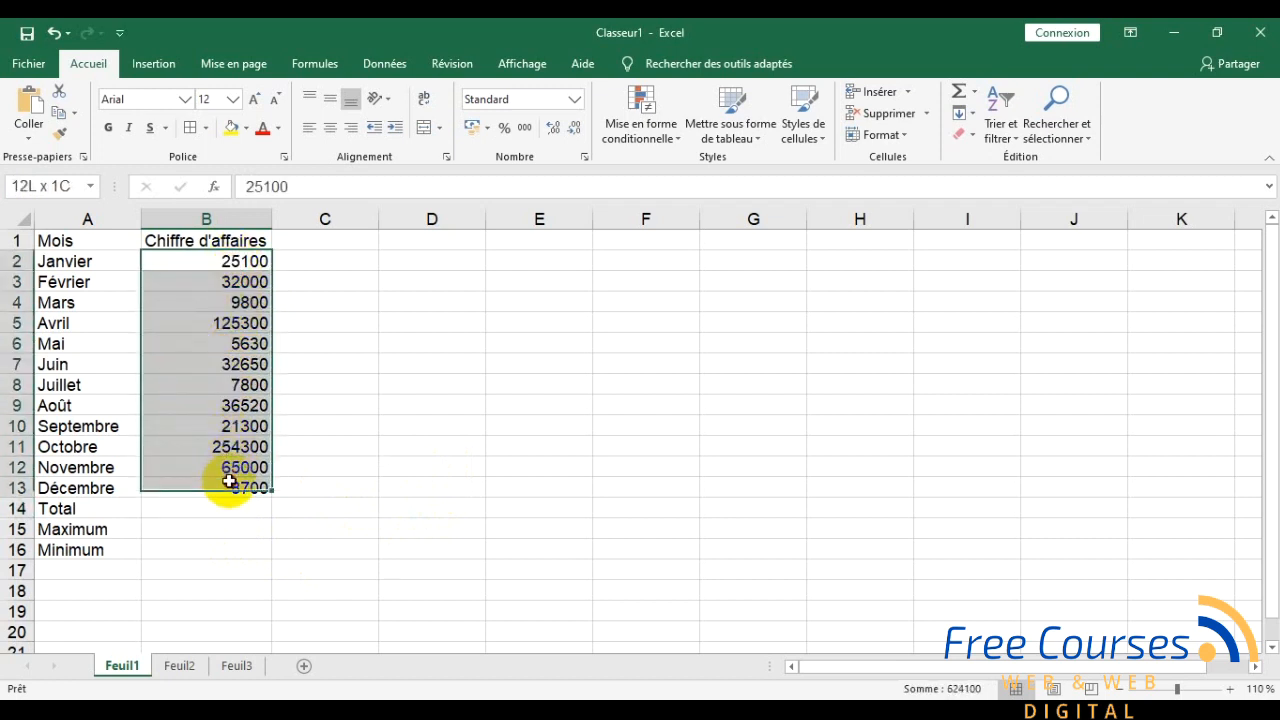
Step: Try the Somme function on the monthly revenue values B2:B13 and clear the result from cell B14
drag(238, 260, 223, 486)
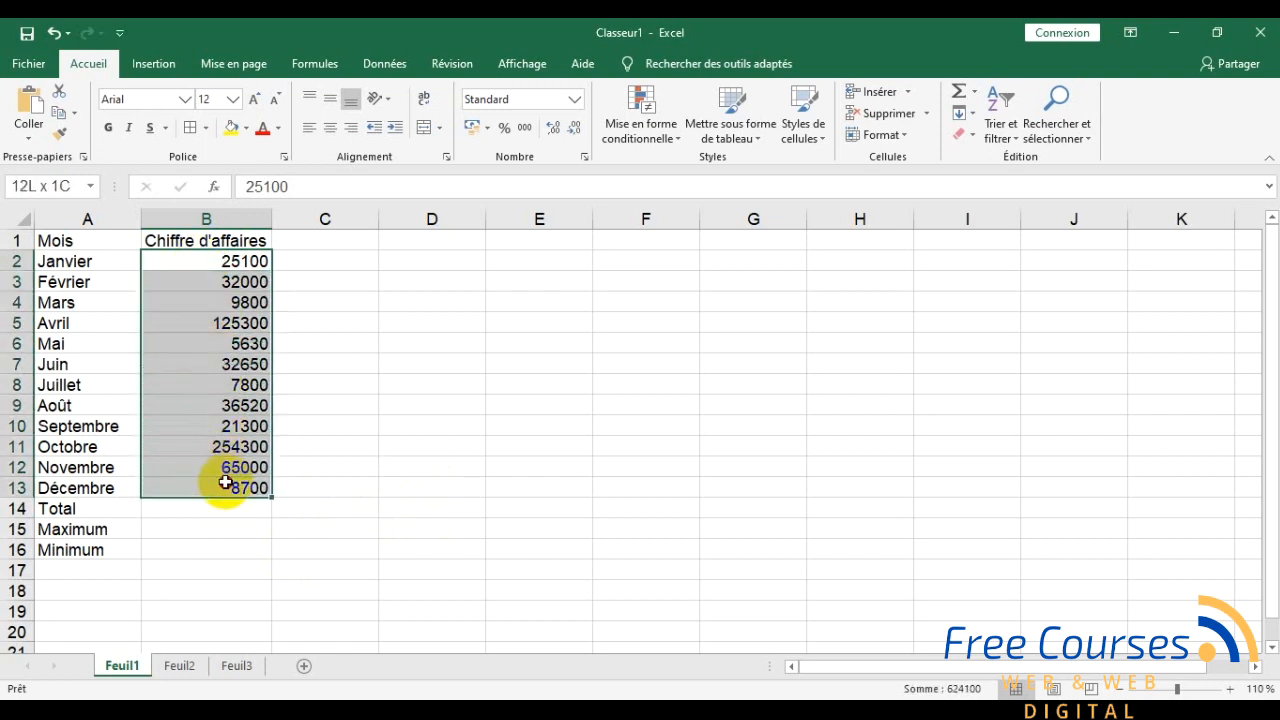
click(977, 90)
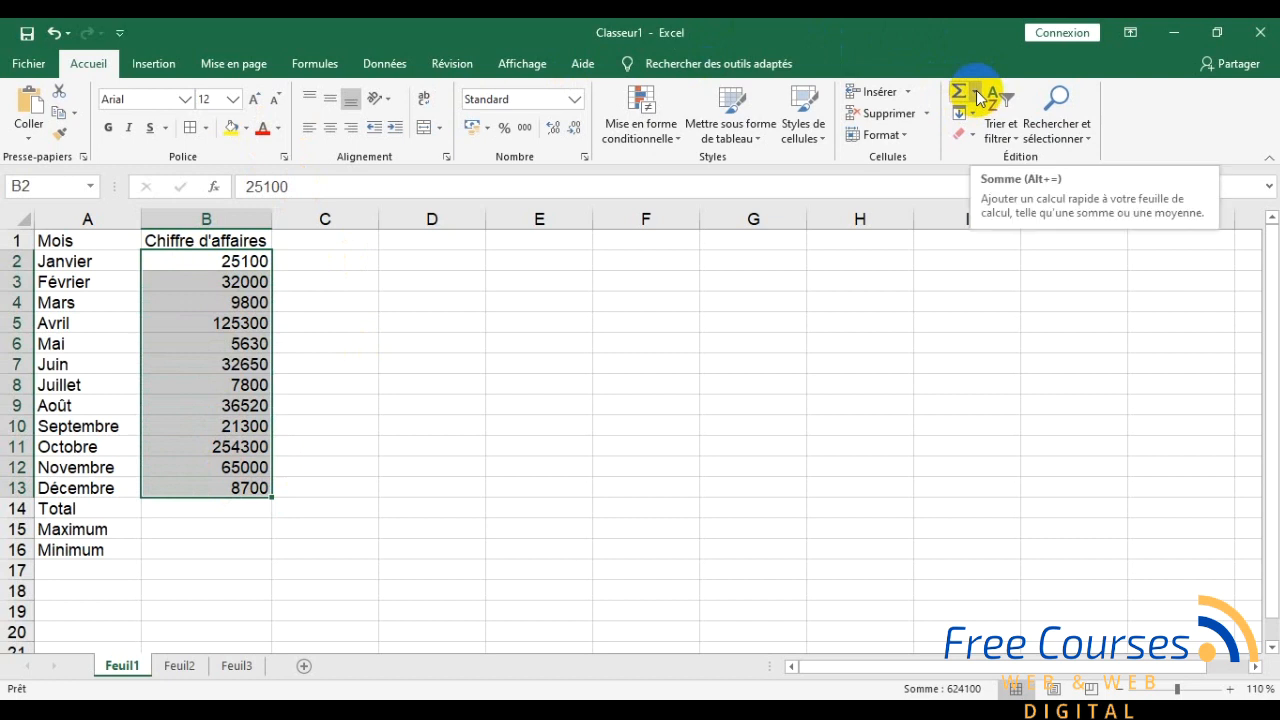
click(977, 92)
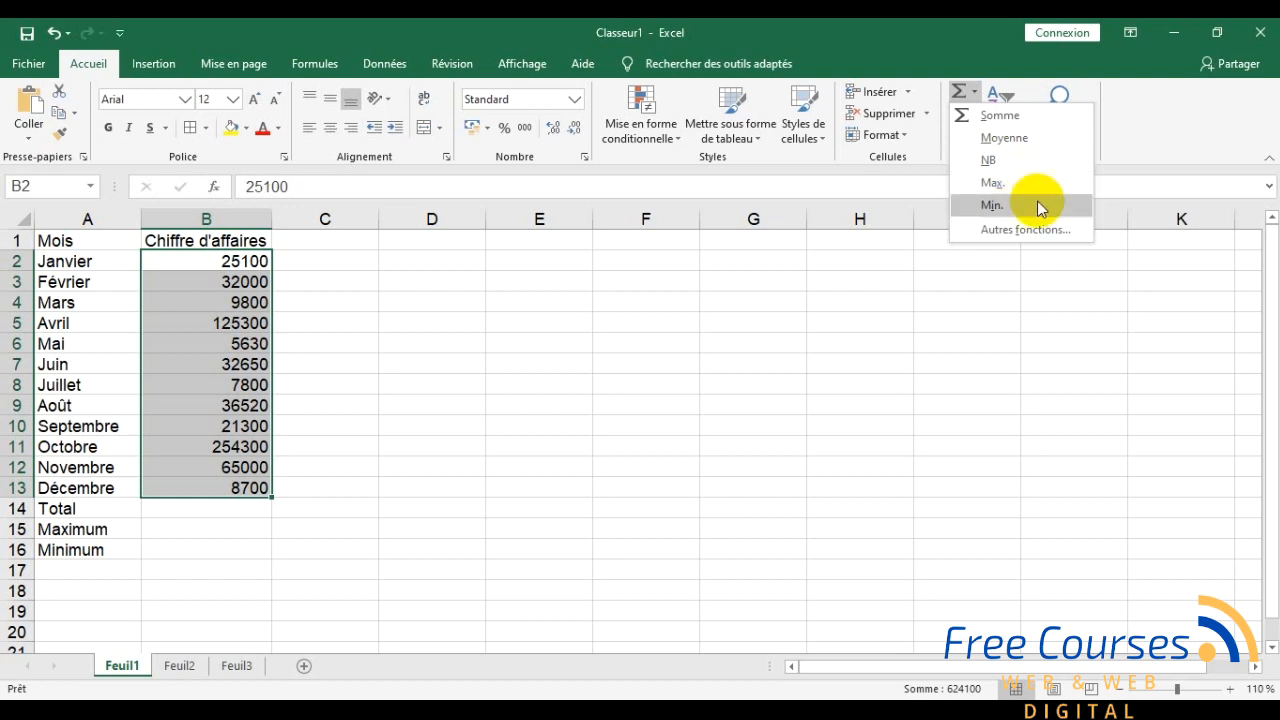
click(1019, 123)
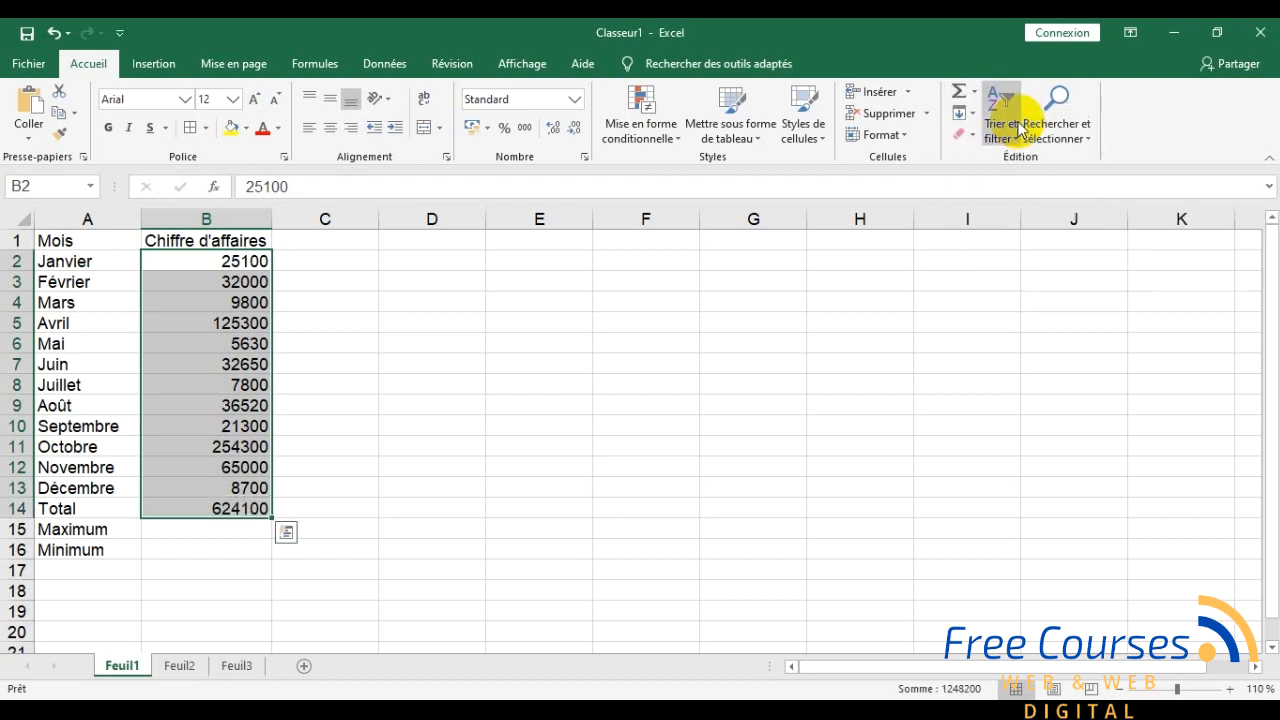
click(222, 506)
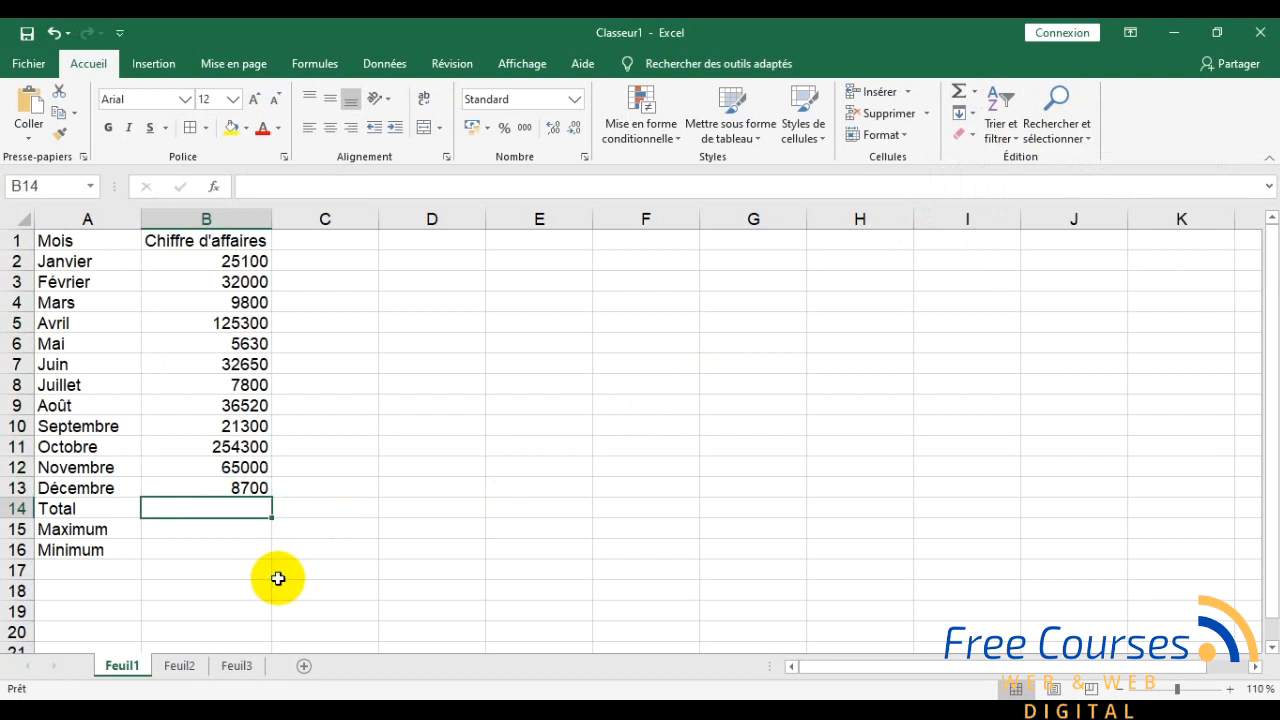
Step: Calculate the total of the January to December revenue values B2:B13 in cell B14 with the Somme function
click(223, 264)
click(341, 348)
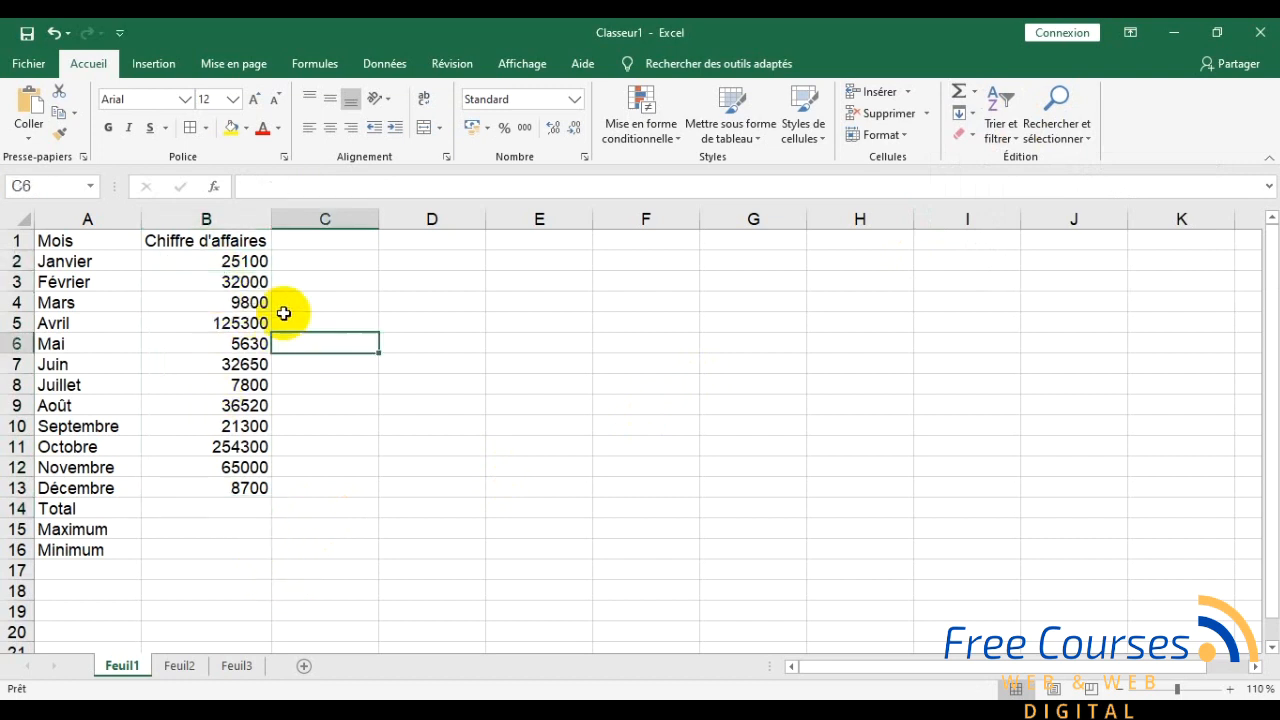
click(215, 261)
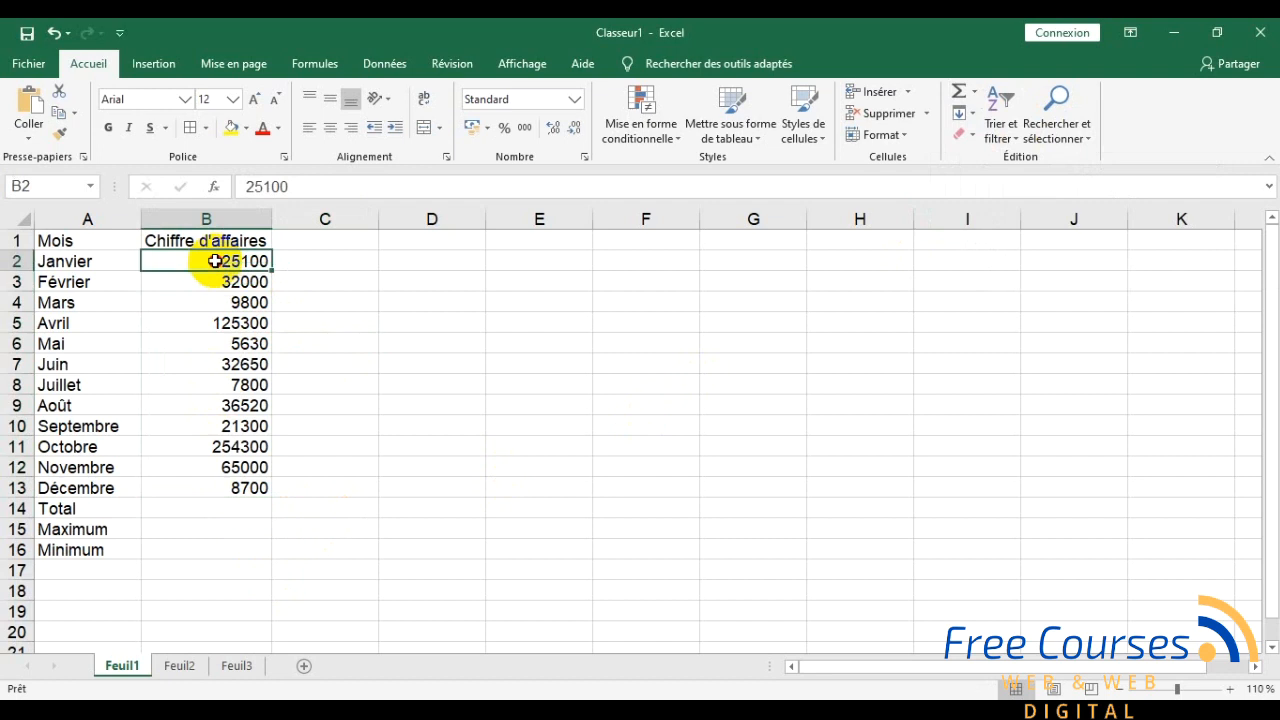
drag(215, 261, 223, 478)
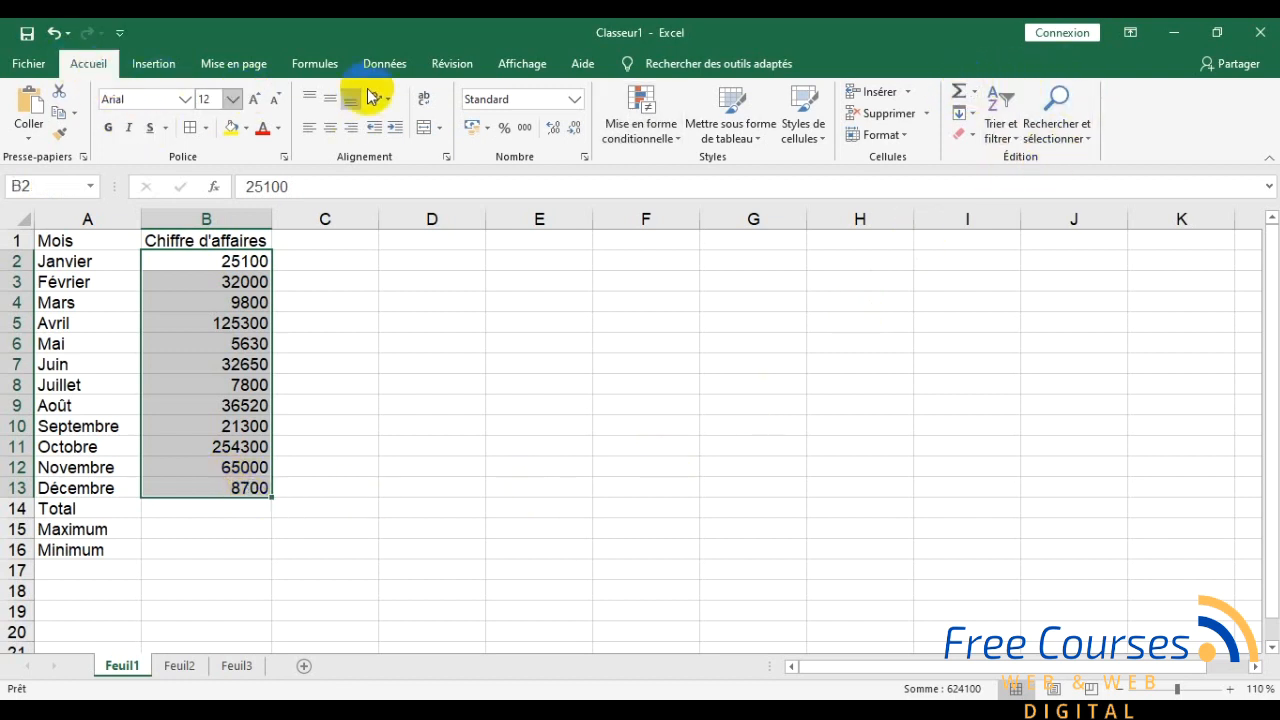
click(976, 97)
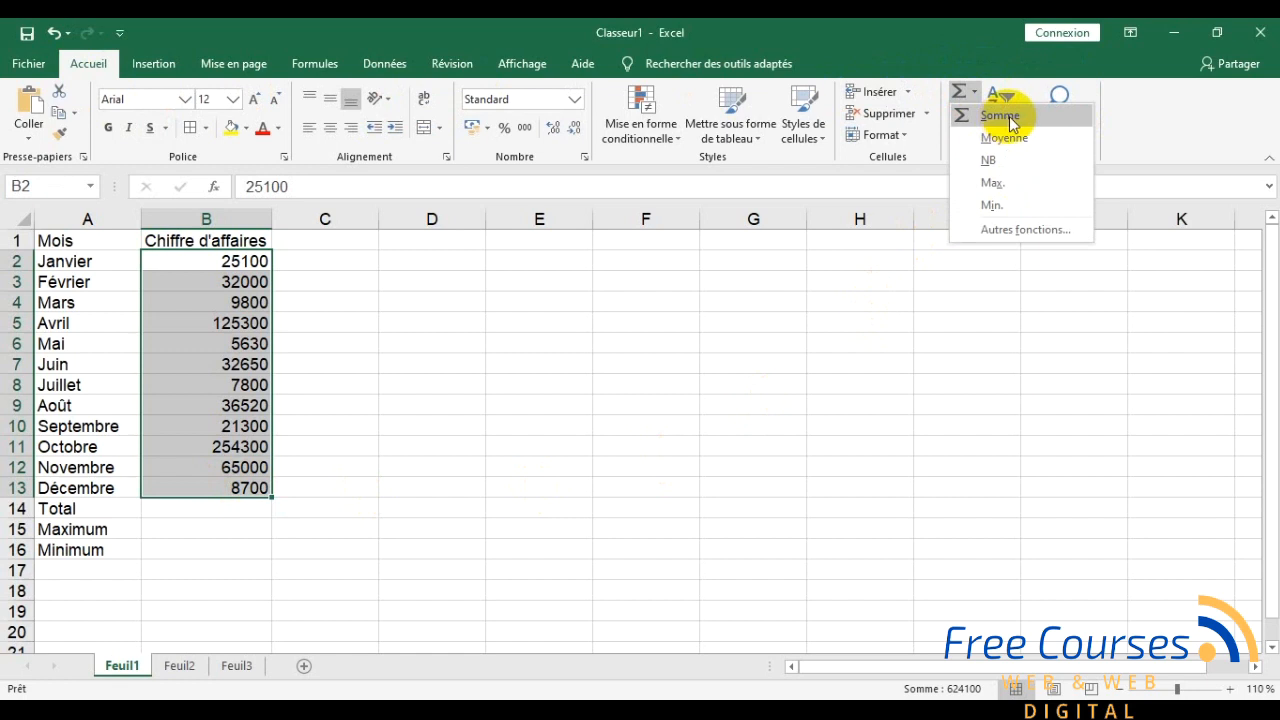
click(1000, 116)
click(251, 514)
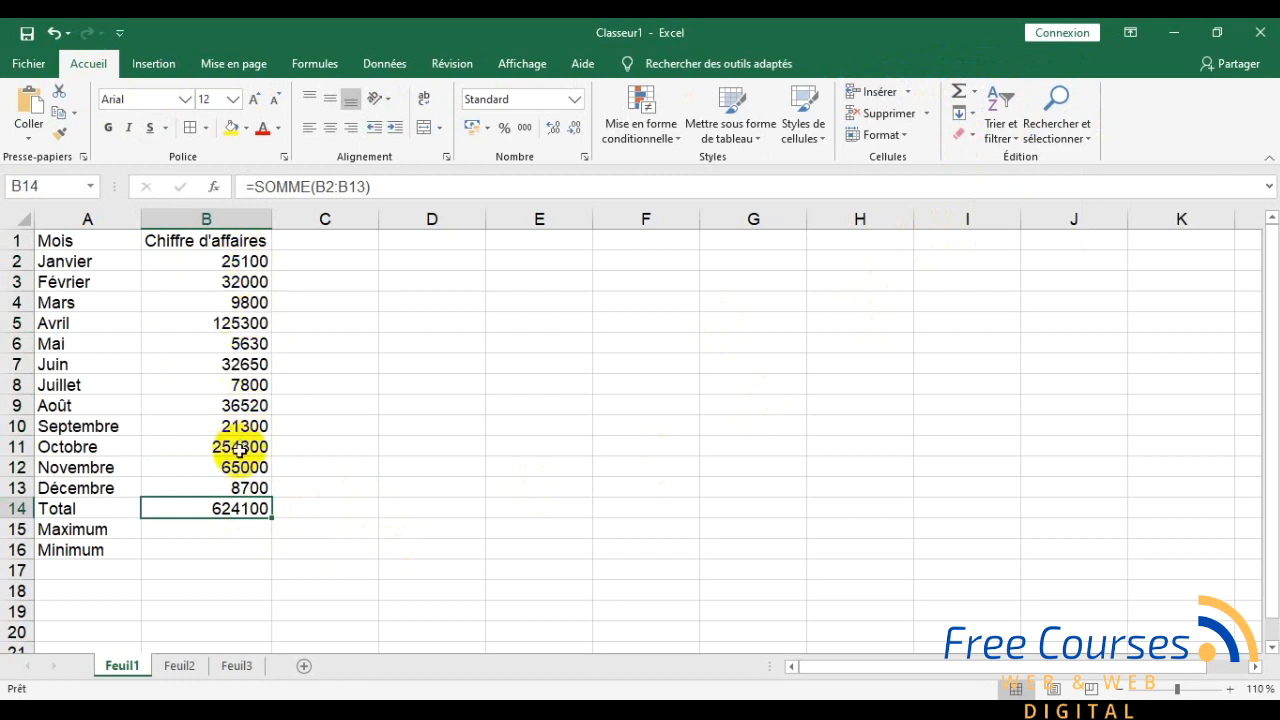
Step: Calculate the maximum of the January to December revenue values B2:B13 in cell B15 with the Max function
click(245, 533)
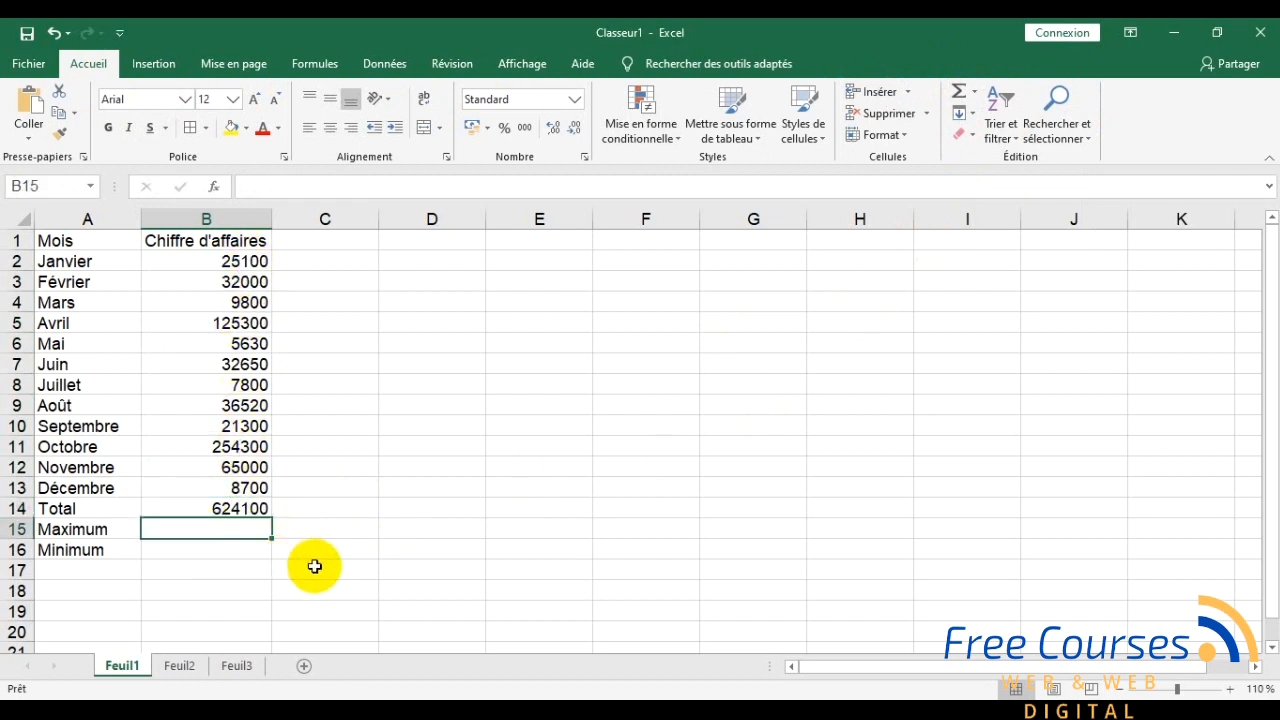
drag(231, 261, 244, 505)
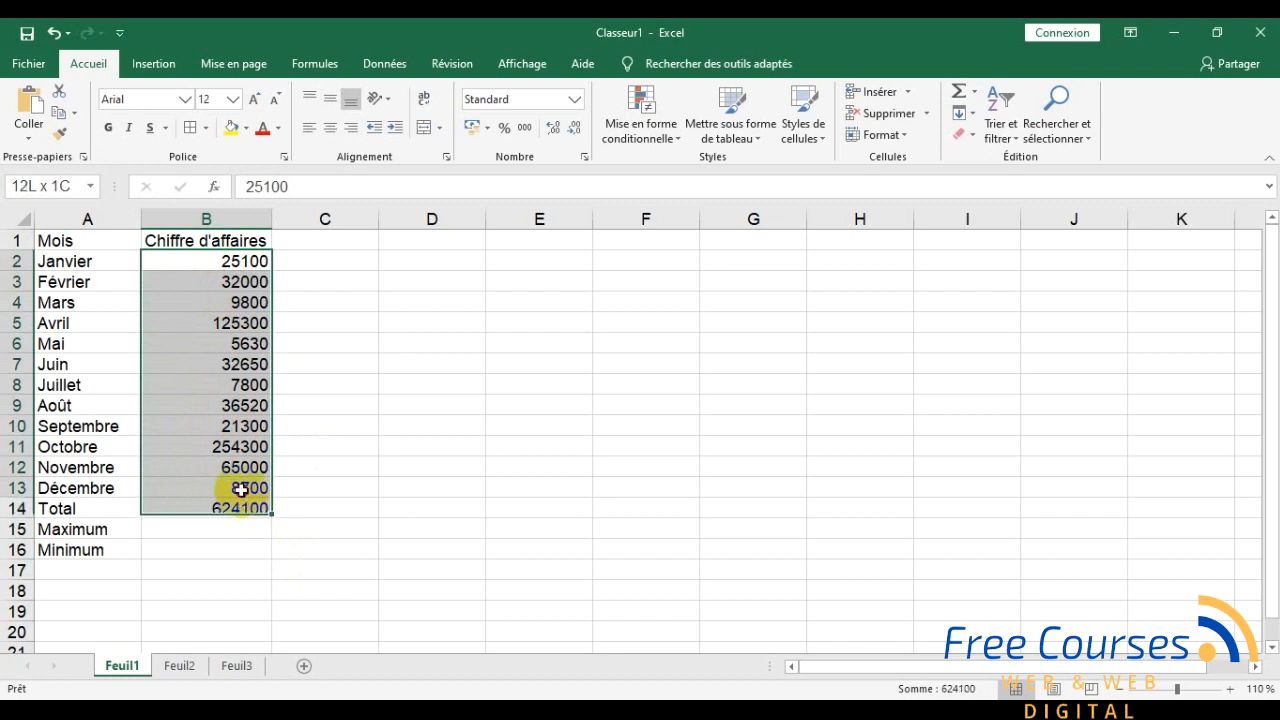
click(201, 261)
drag(201, 261, 222, 480)
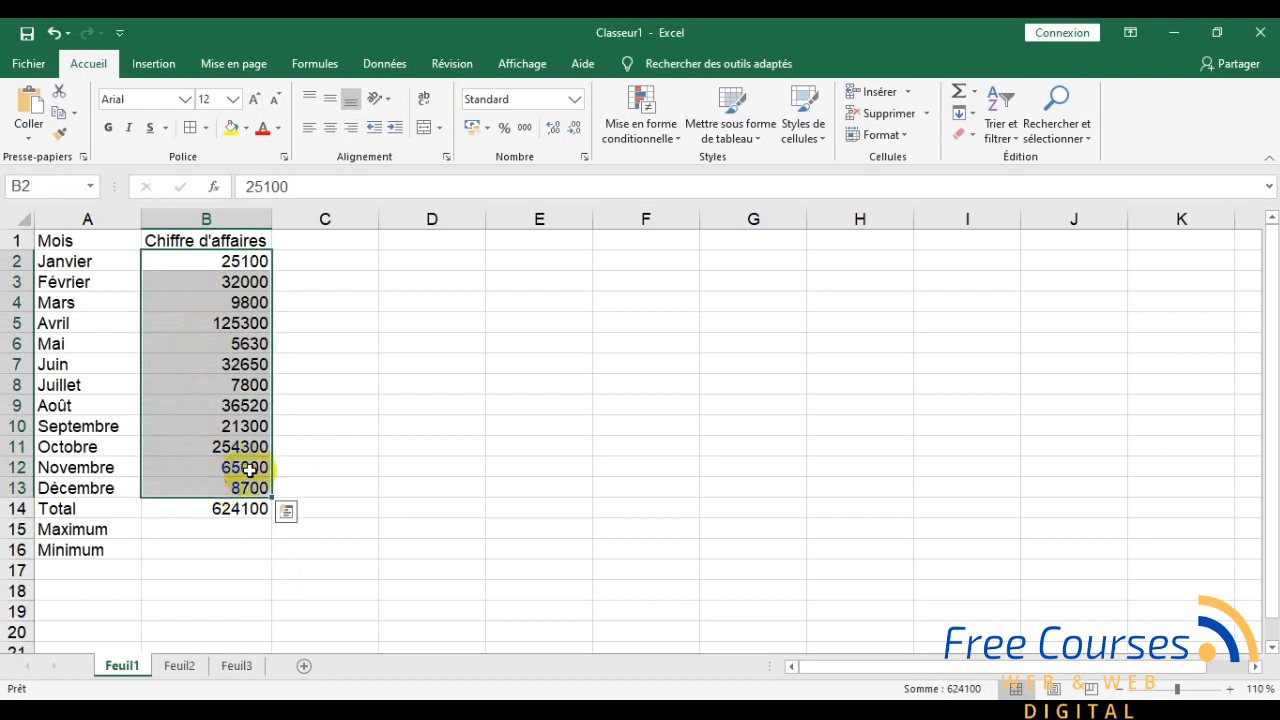
click(975, 92)
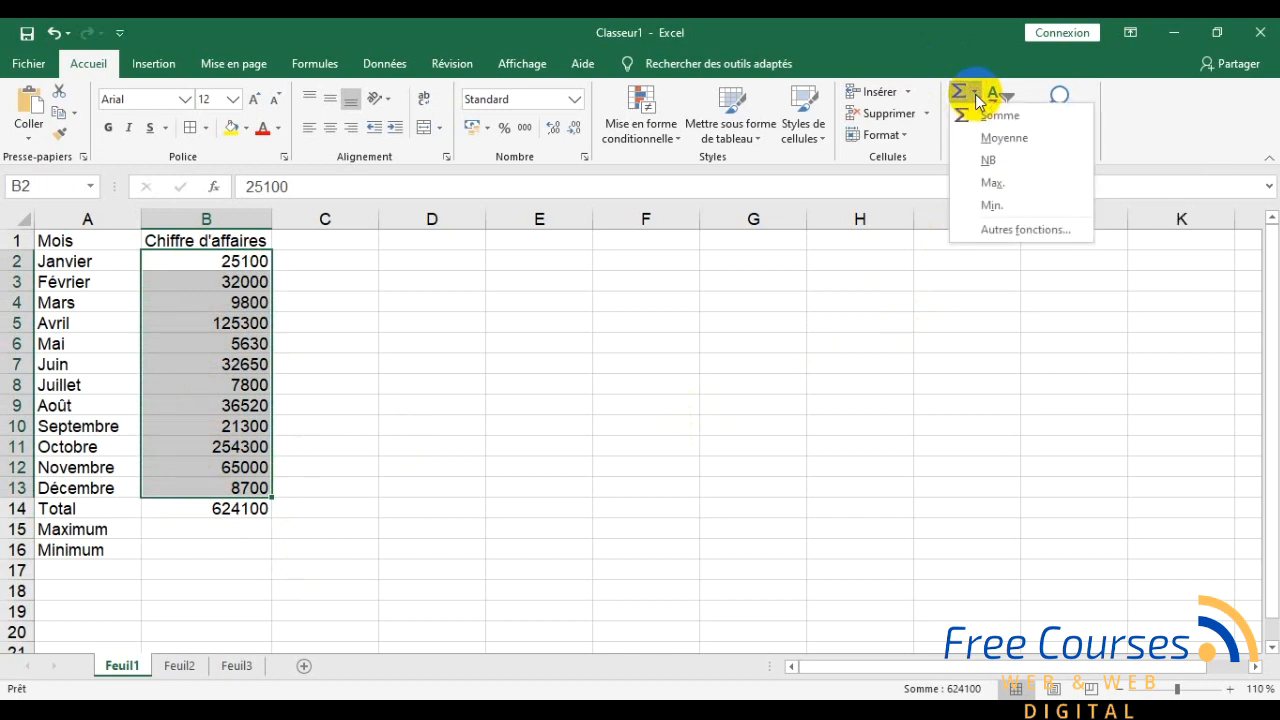
click(992, 183)
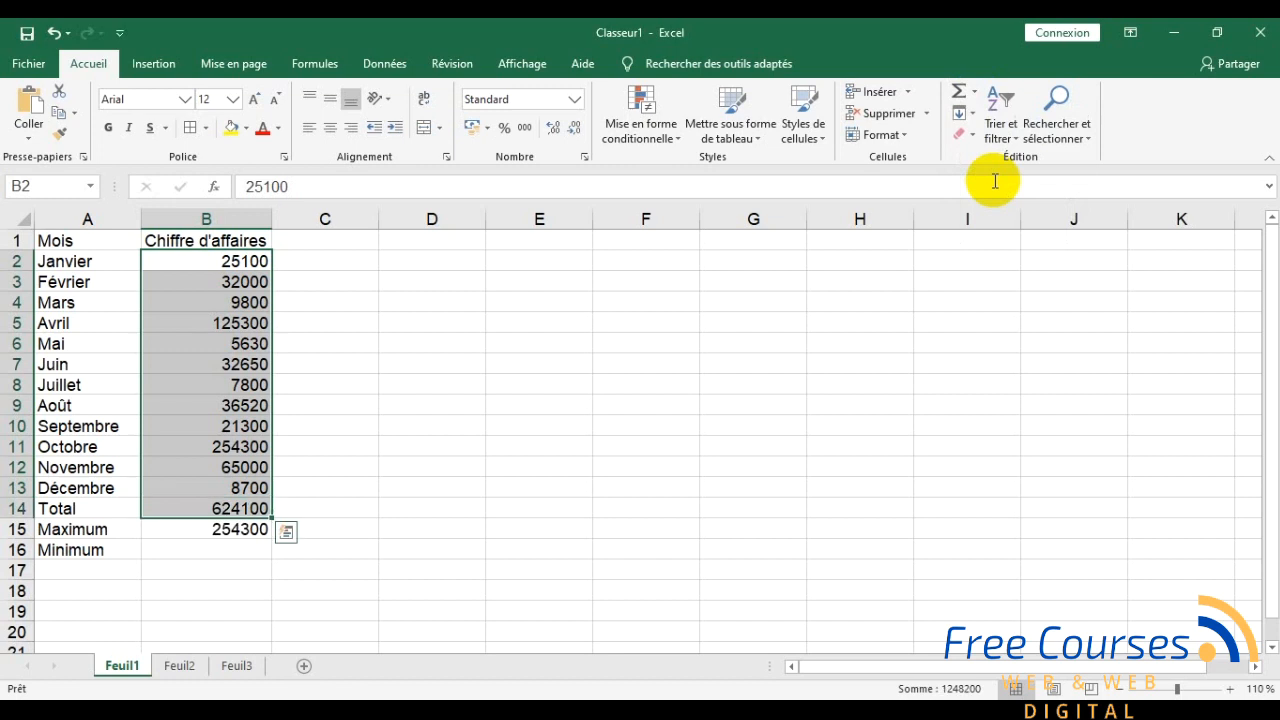
click(224, 532)
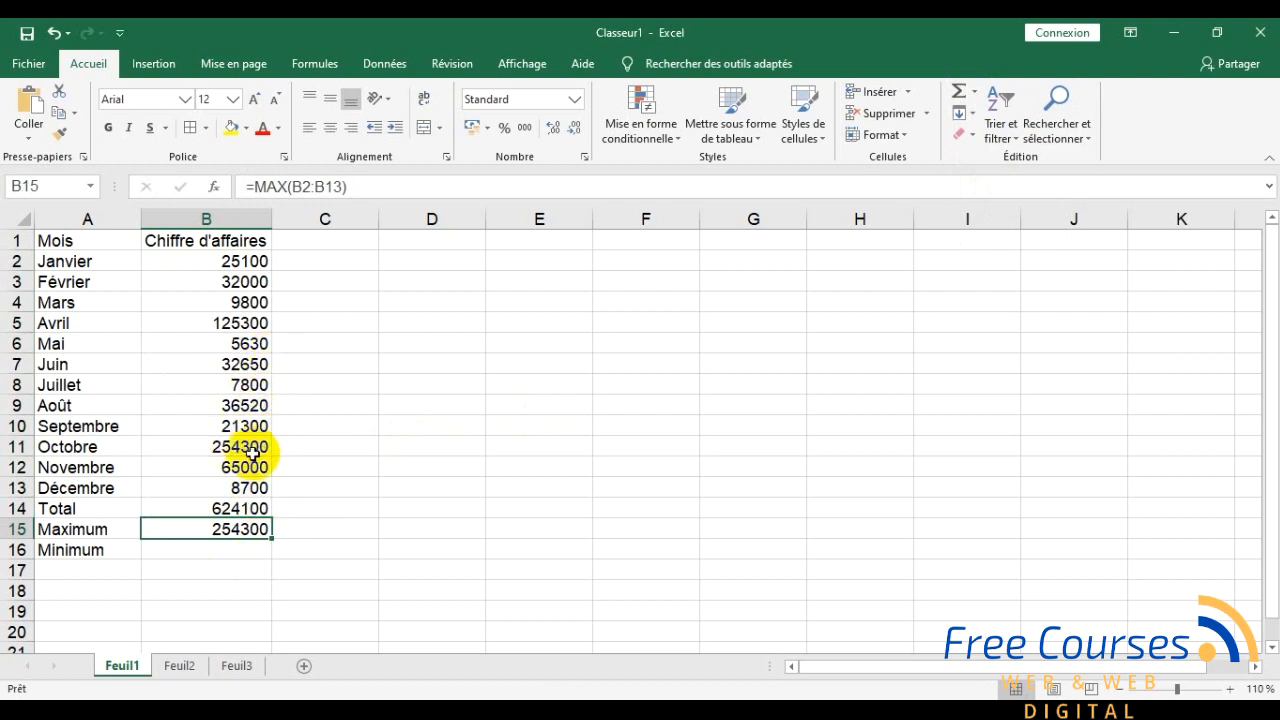
Step: Calculate the minimum of the January to December revenue values B2:B13 in cell B16 with the Min function
click(228, 548)
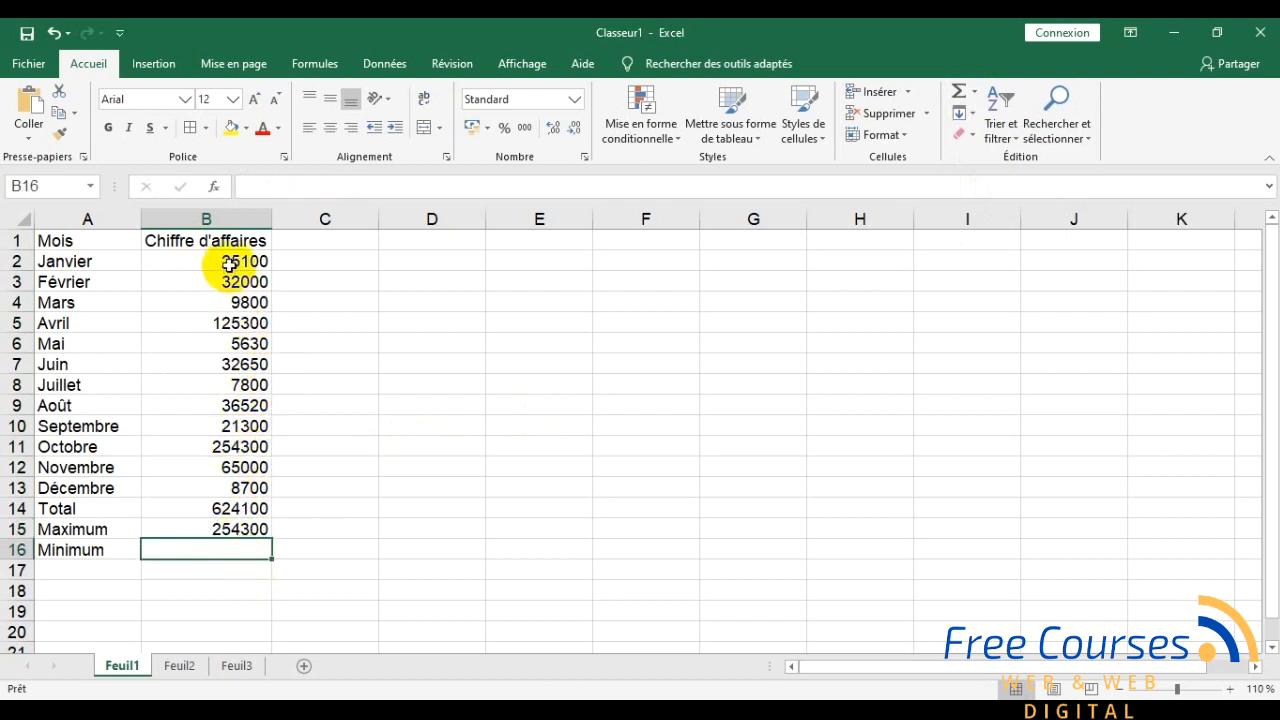
drag(229, 262, 237, 483)
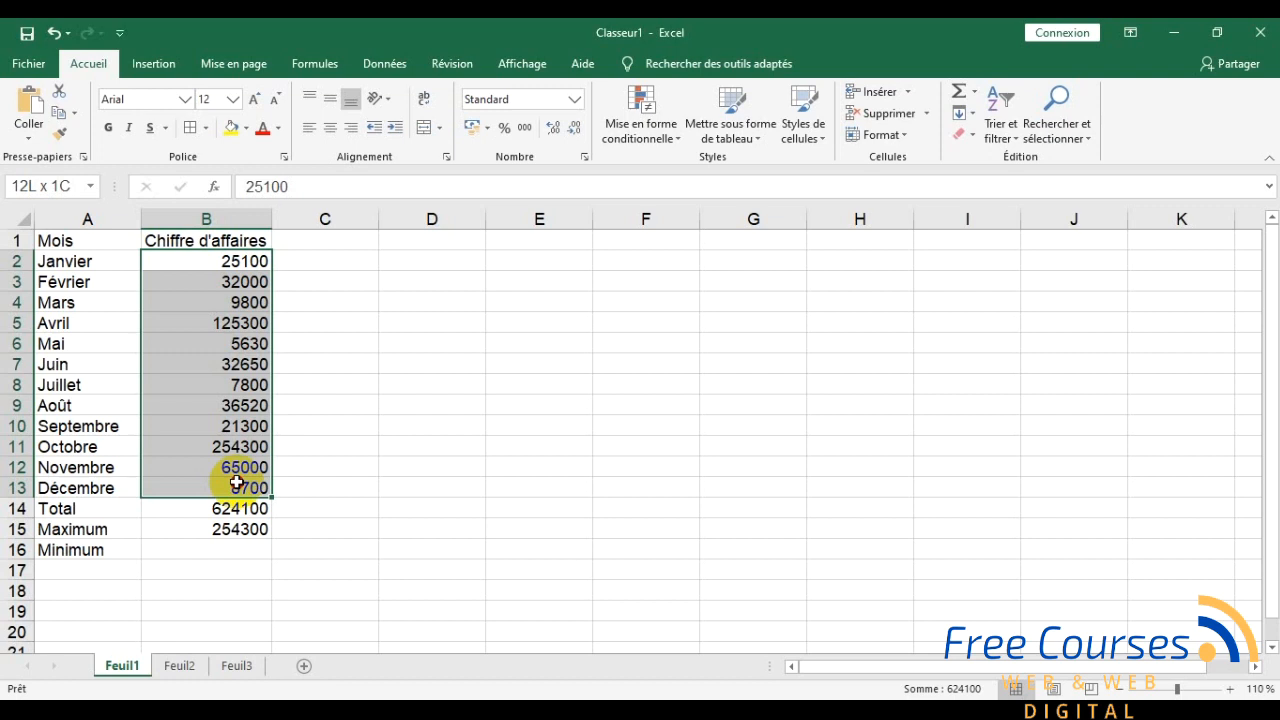
drag(236, 483, 236, 483)
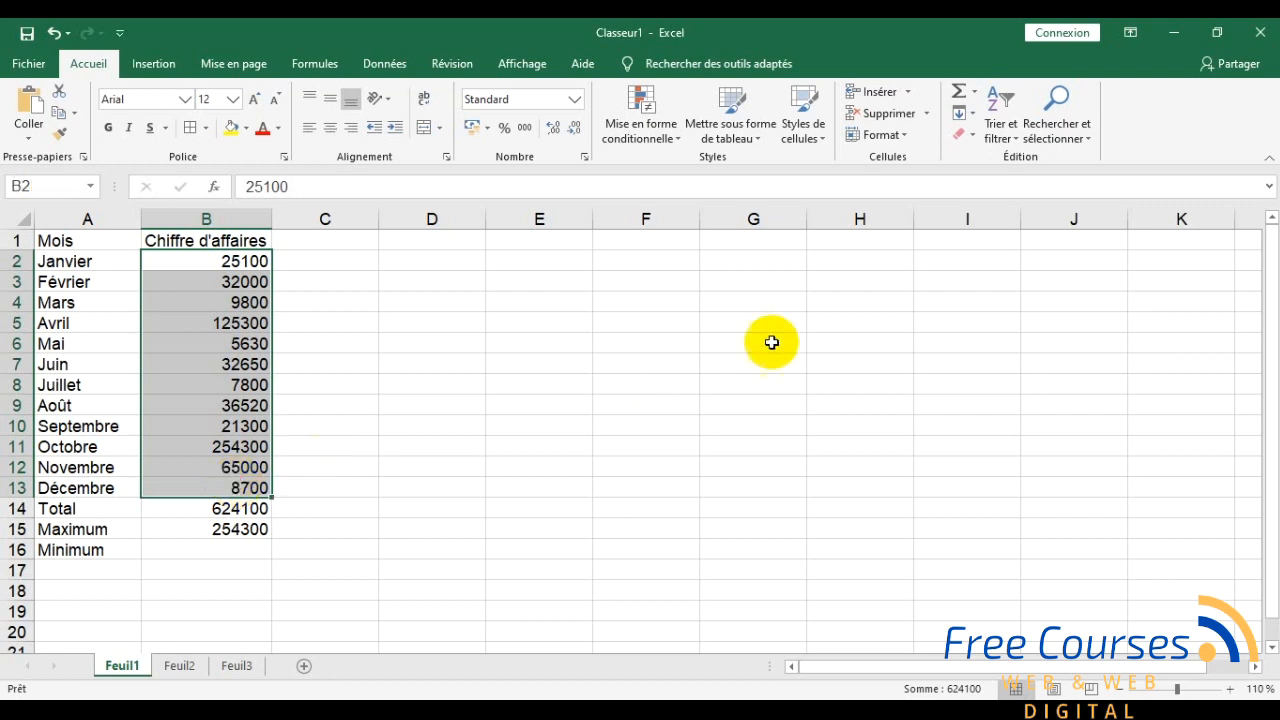
click(976, 93)
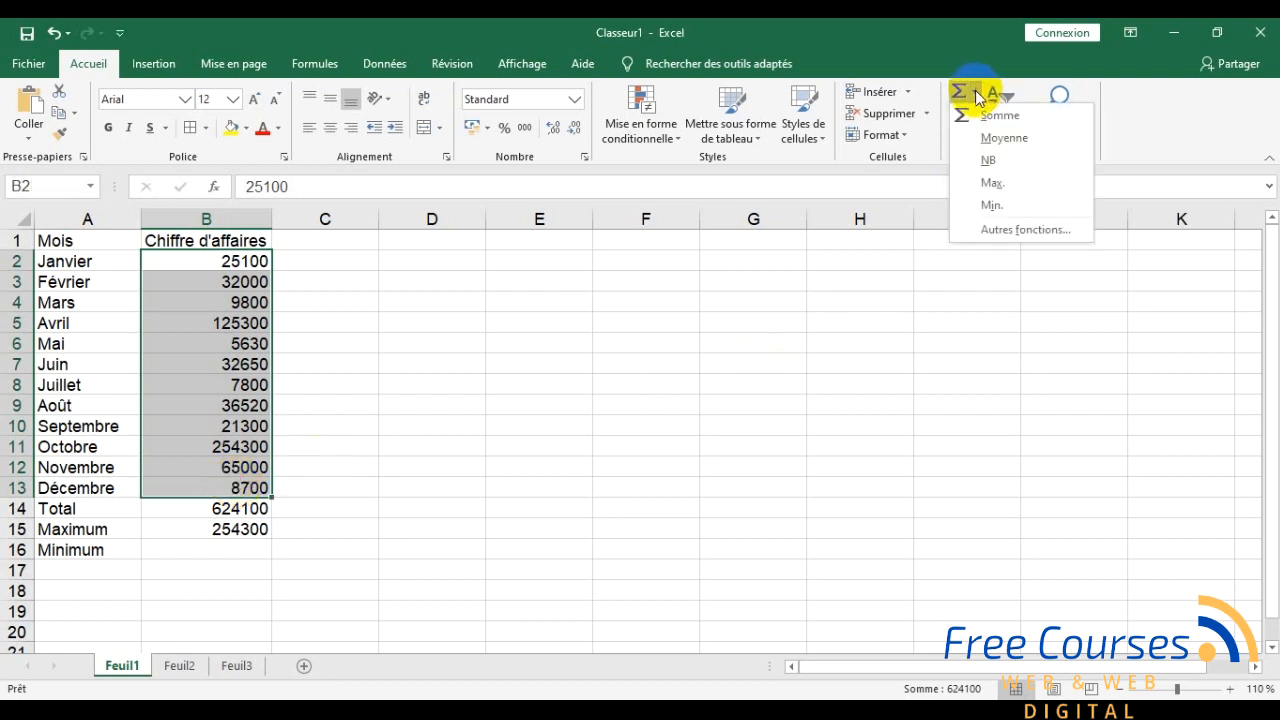
click(993, 207)
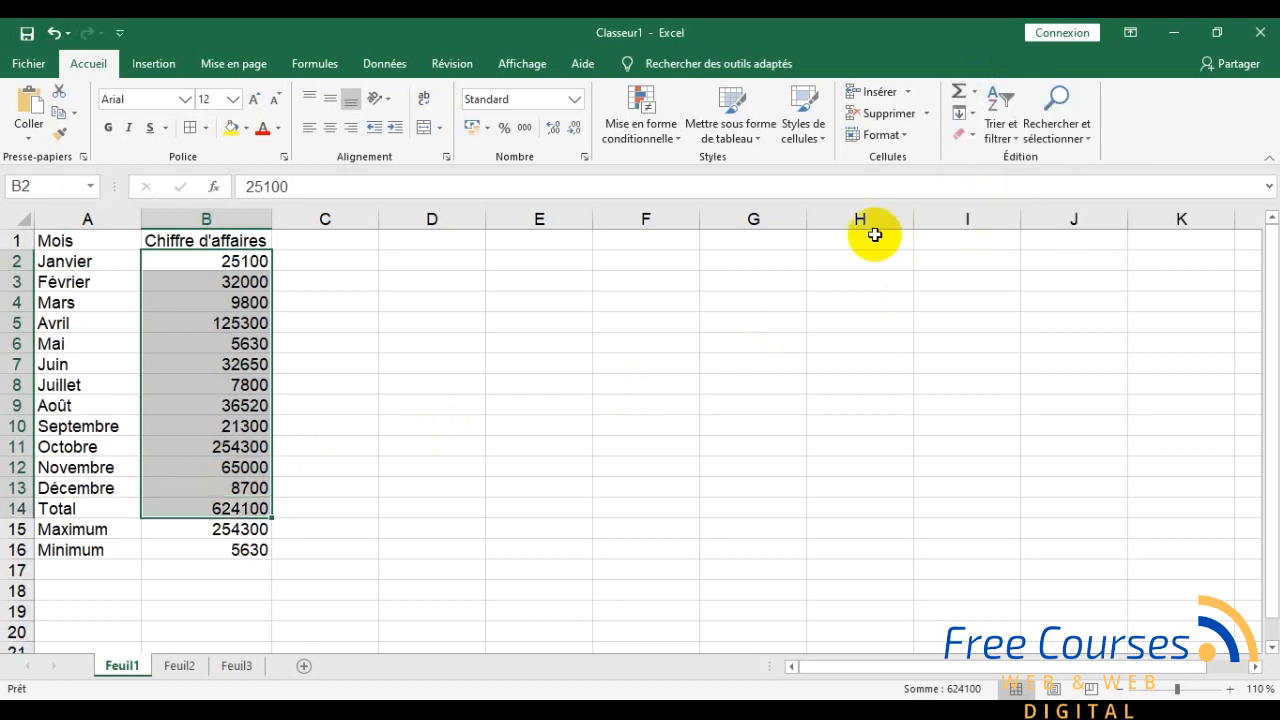
click(550, 404)
click(340, 366)
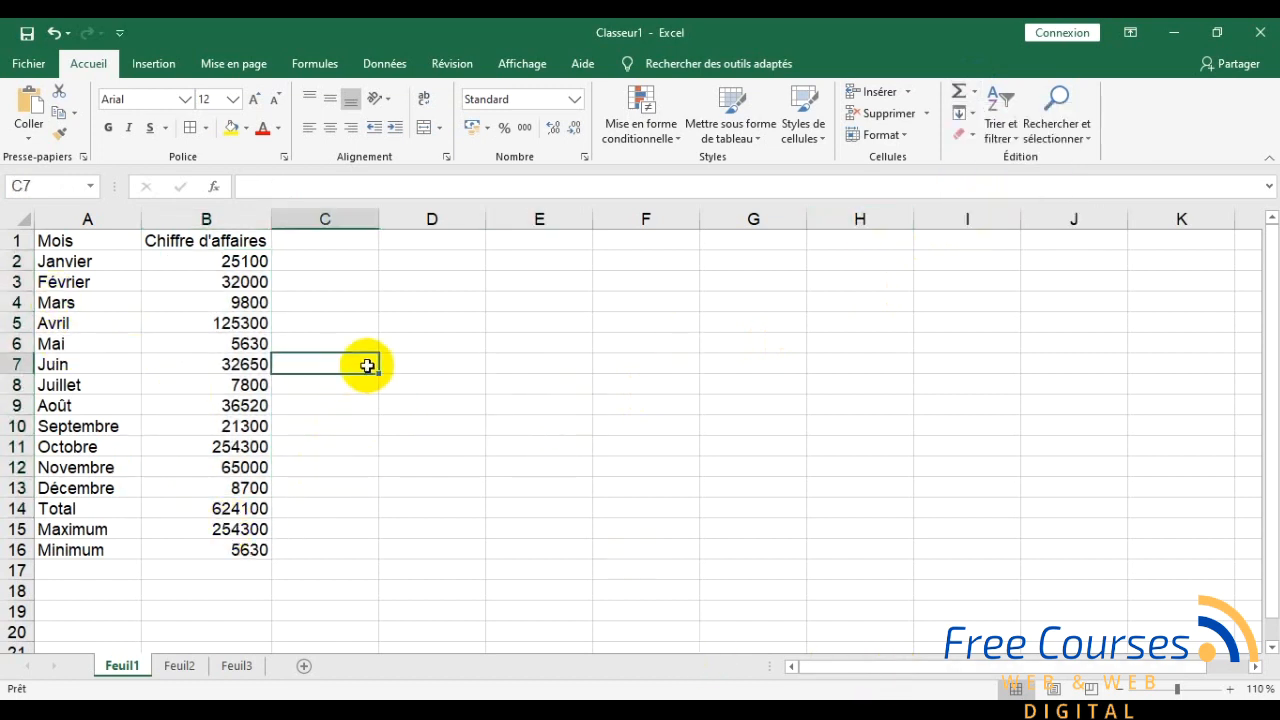
click(426, 442)
click(86, 242)
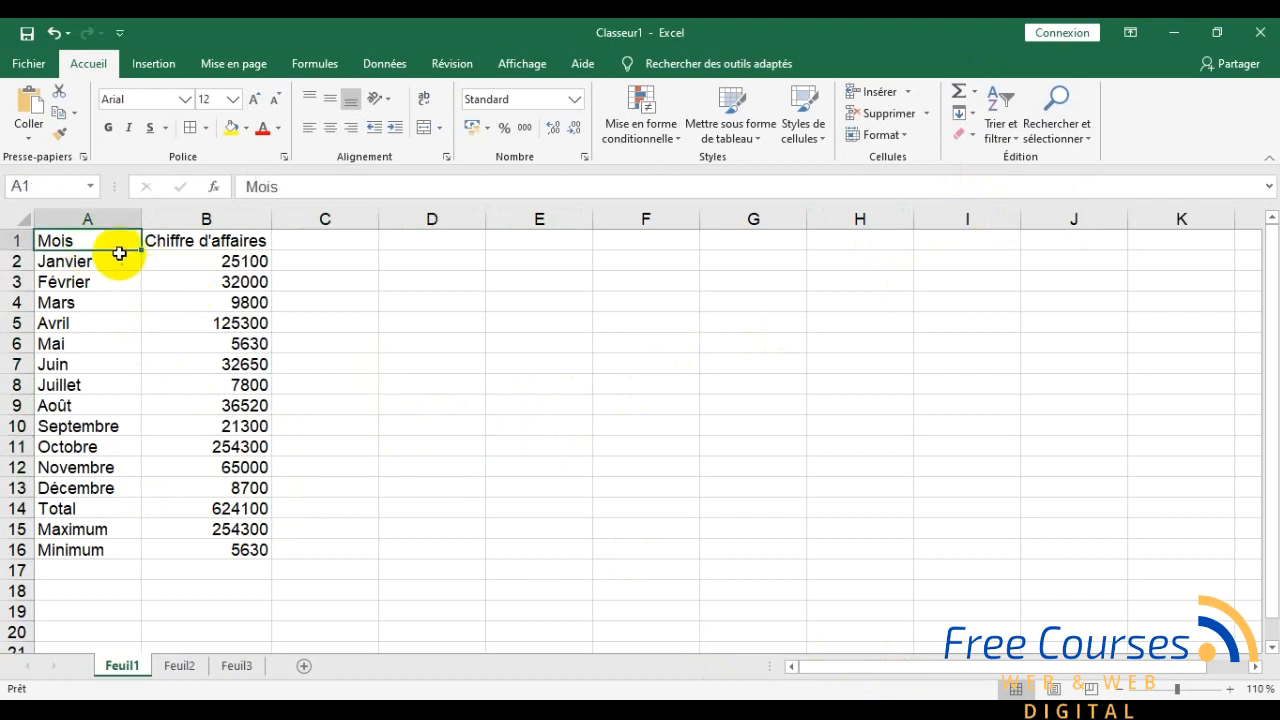
Step: Switch to Application_Excel.docx in Word and read the calculation task and the number format task for the Chiffre d'affaire column
click(861, 716)
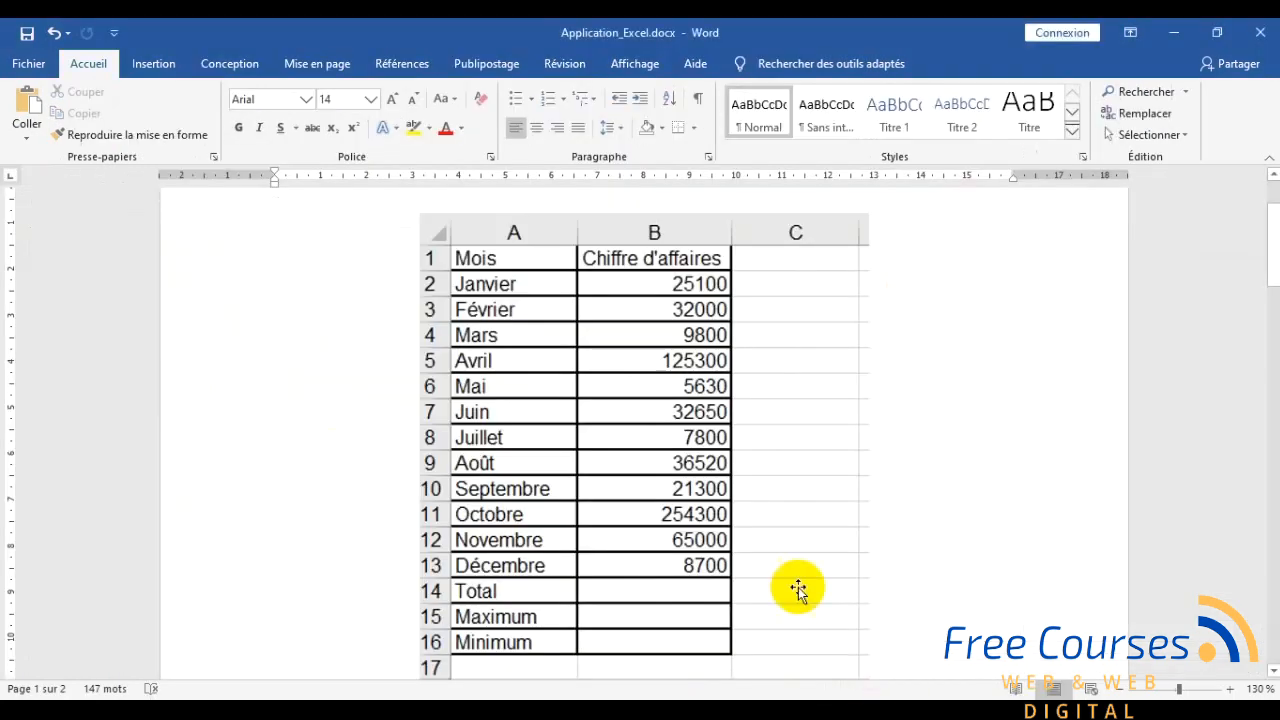
scroll(886, 480, down, 4)
drag(334, 580, 896, 580)
scroll(922, 497, up, 3)
scroll(922, 497, down, 5)
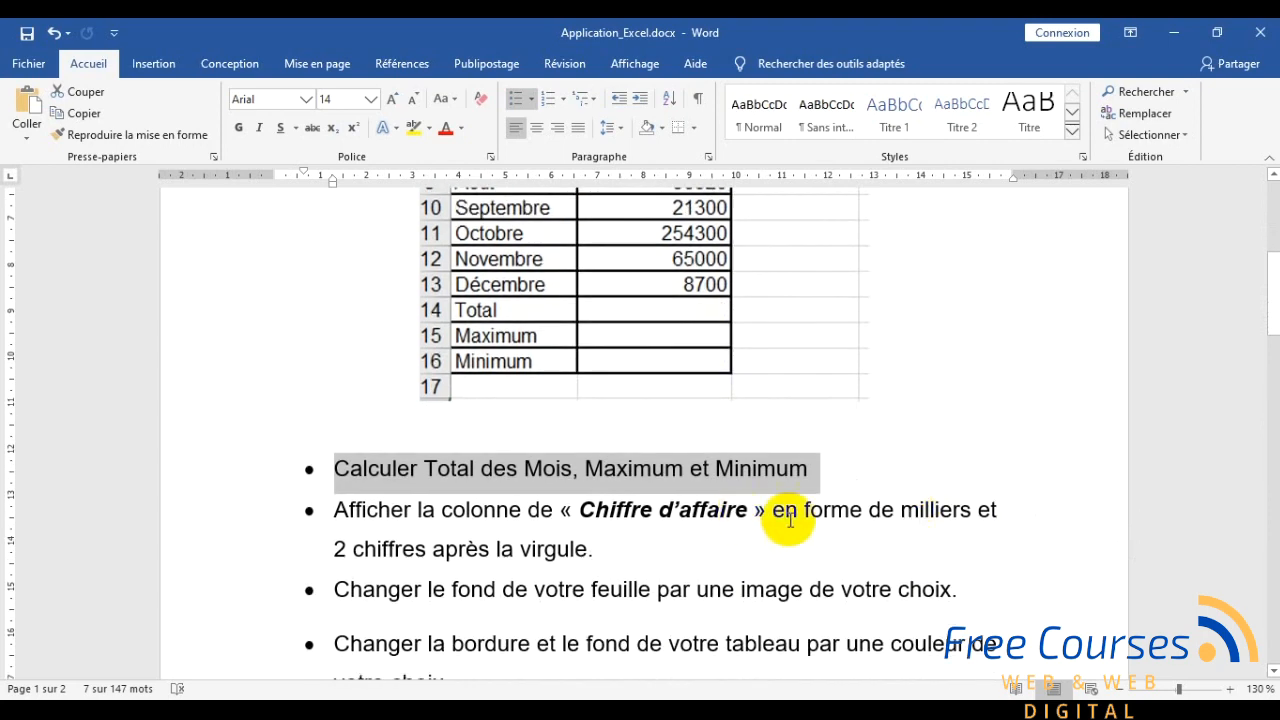
scroll(786, 523, up, 3)
scroll(792, 522, up, 3)
scroll(792, 522, down, 5)
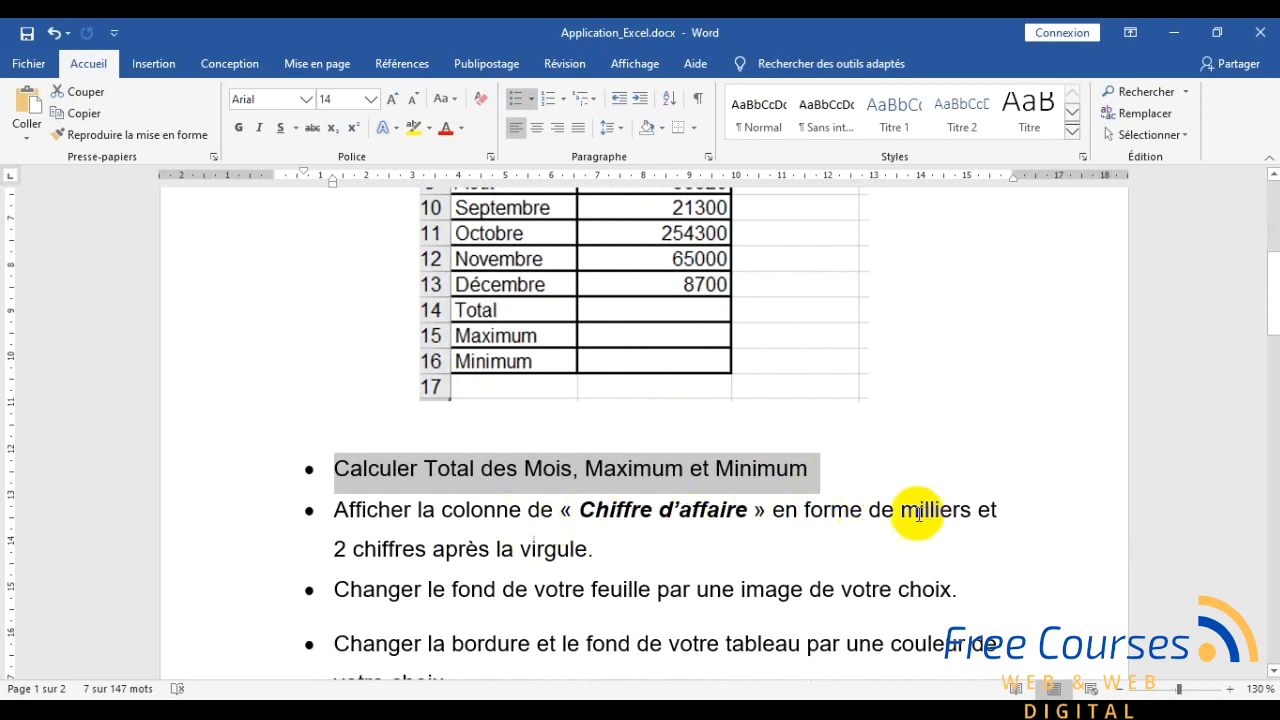
drag(750, 511, 580, 512)
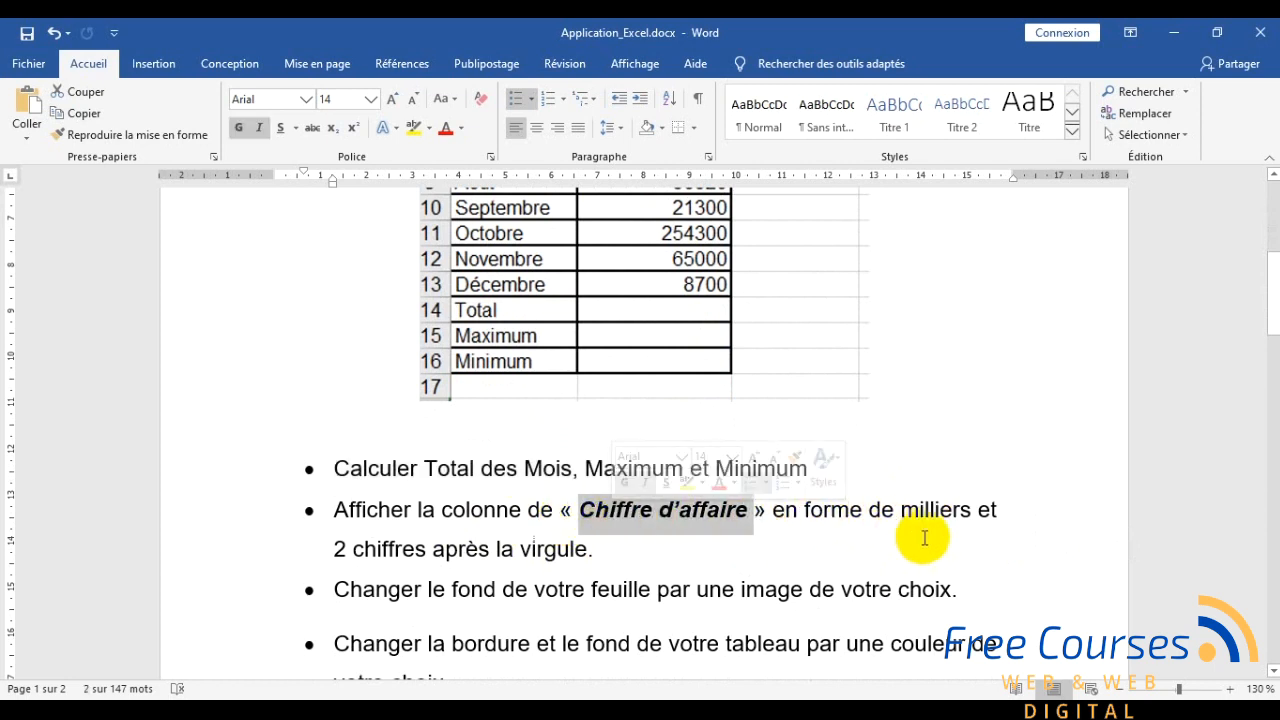
Step: Switch back to the Classeur1 workbook in Excel and format the revenue values B2:B16 with the thousands separator and two decimals
key(alt+Tab)
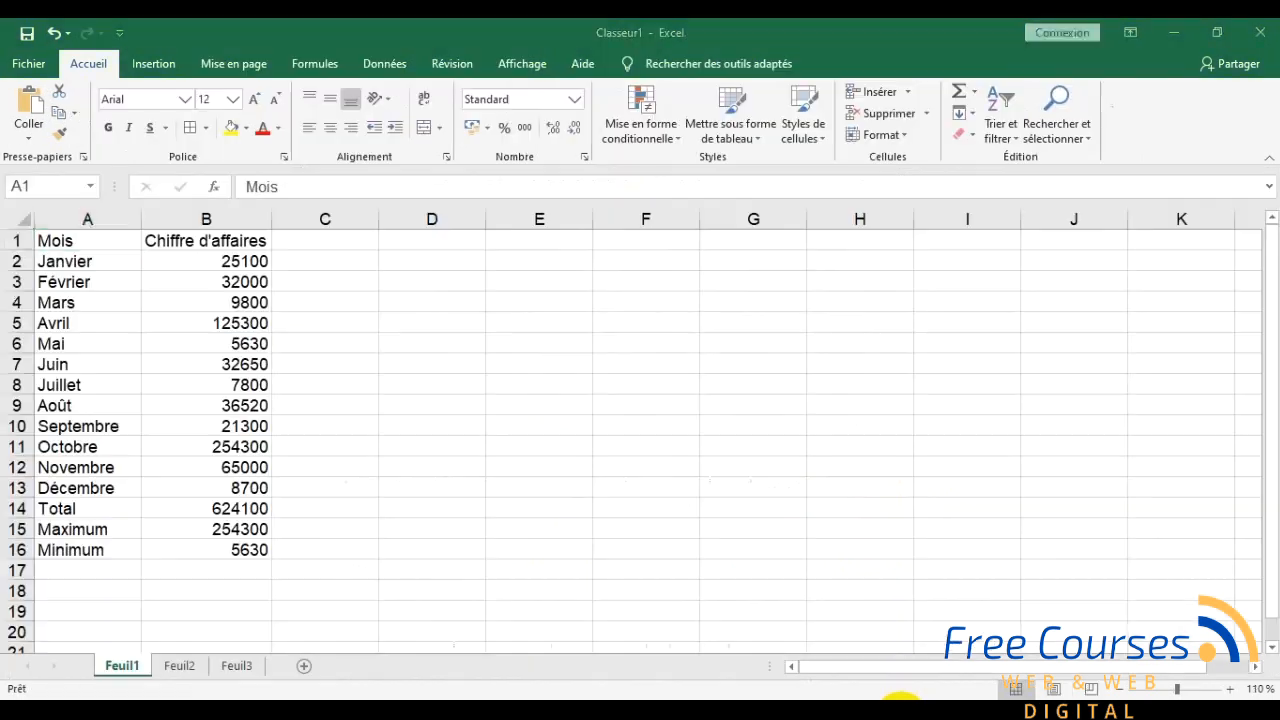
click(325, 384)
drag(222, 260, 234, 544)
drag(251, 260, 223, 551)
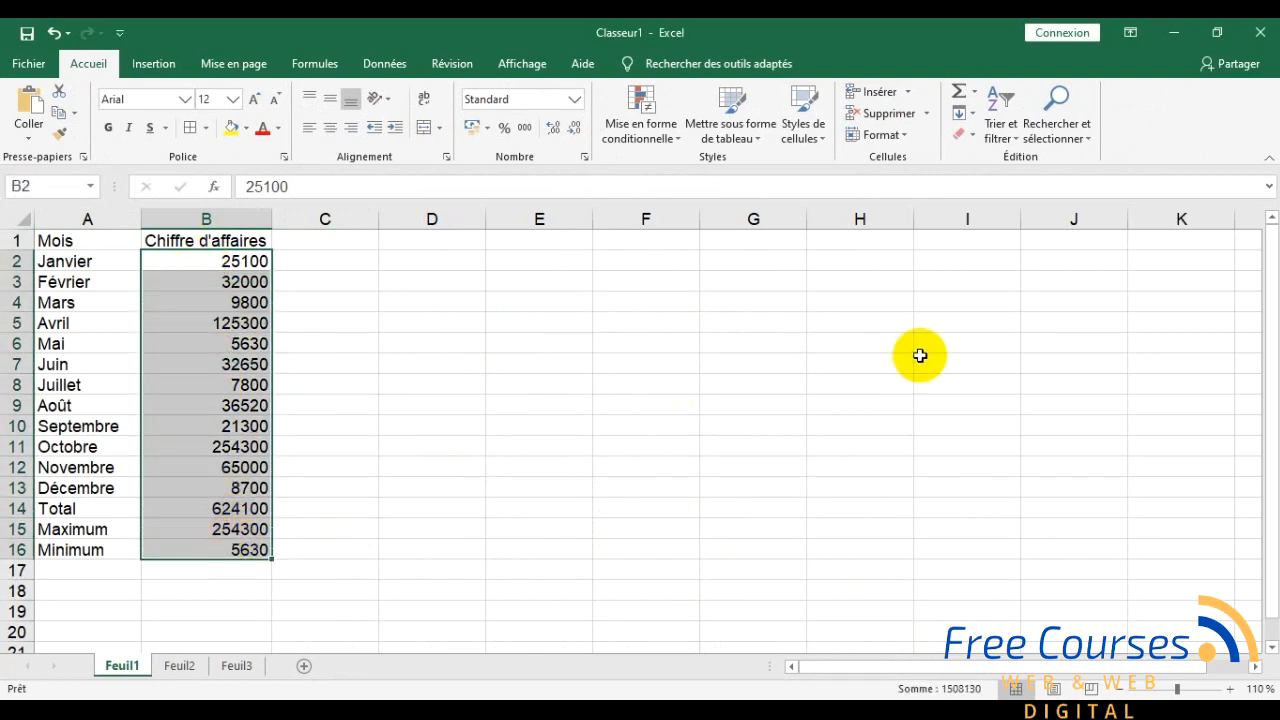
click(526, 137)
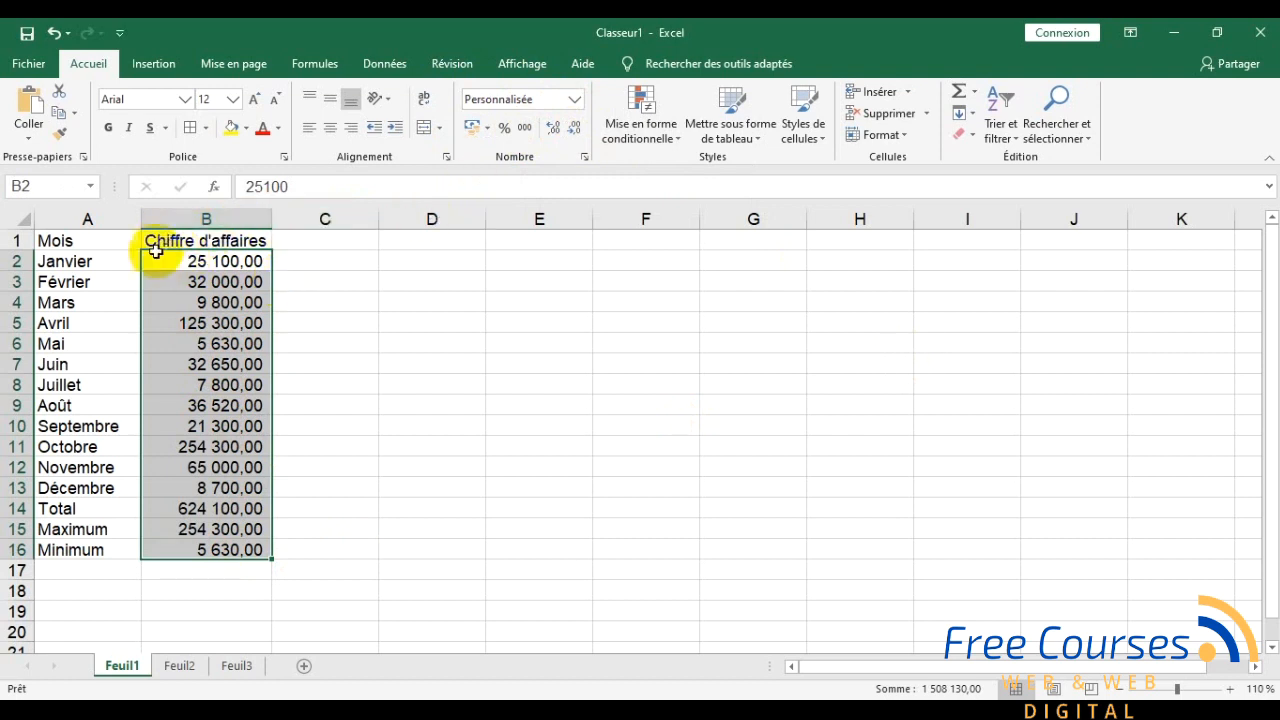
Step: Try more and fewer decimal places on the revenue values B2:B16 and return them to two decimals
click(552, 128)
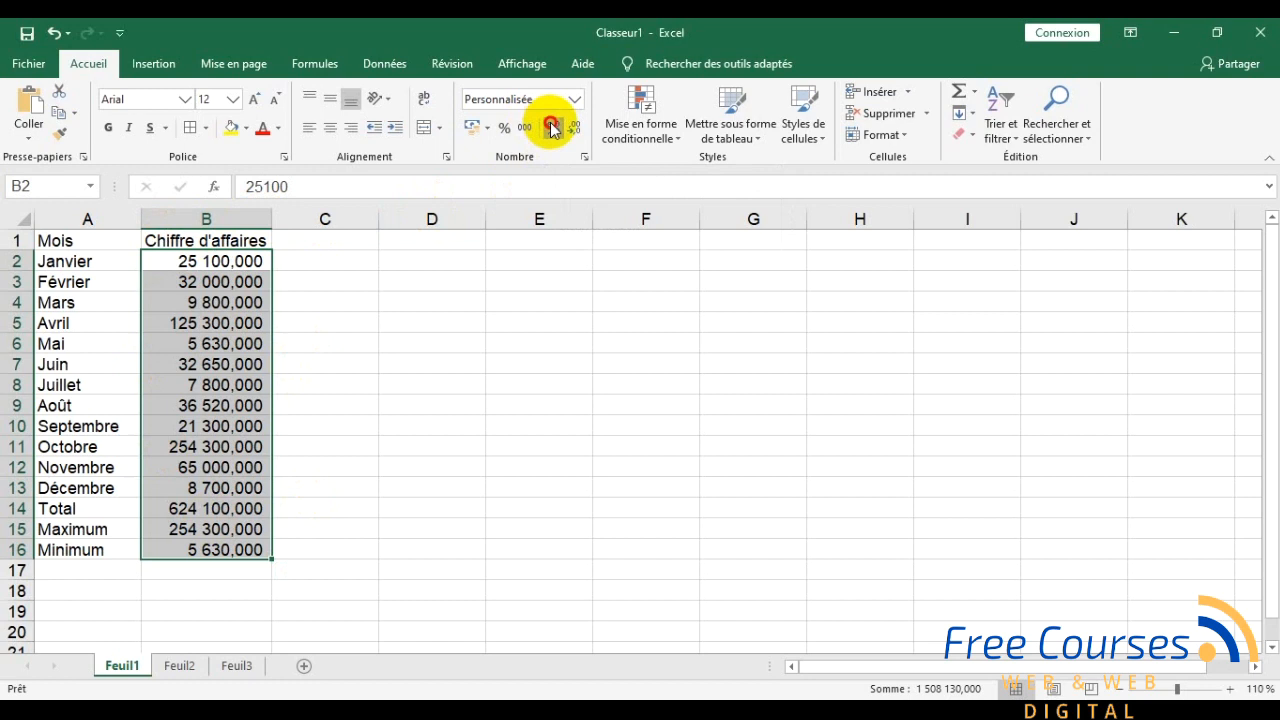
click(552, 128)
click(552, 128)
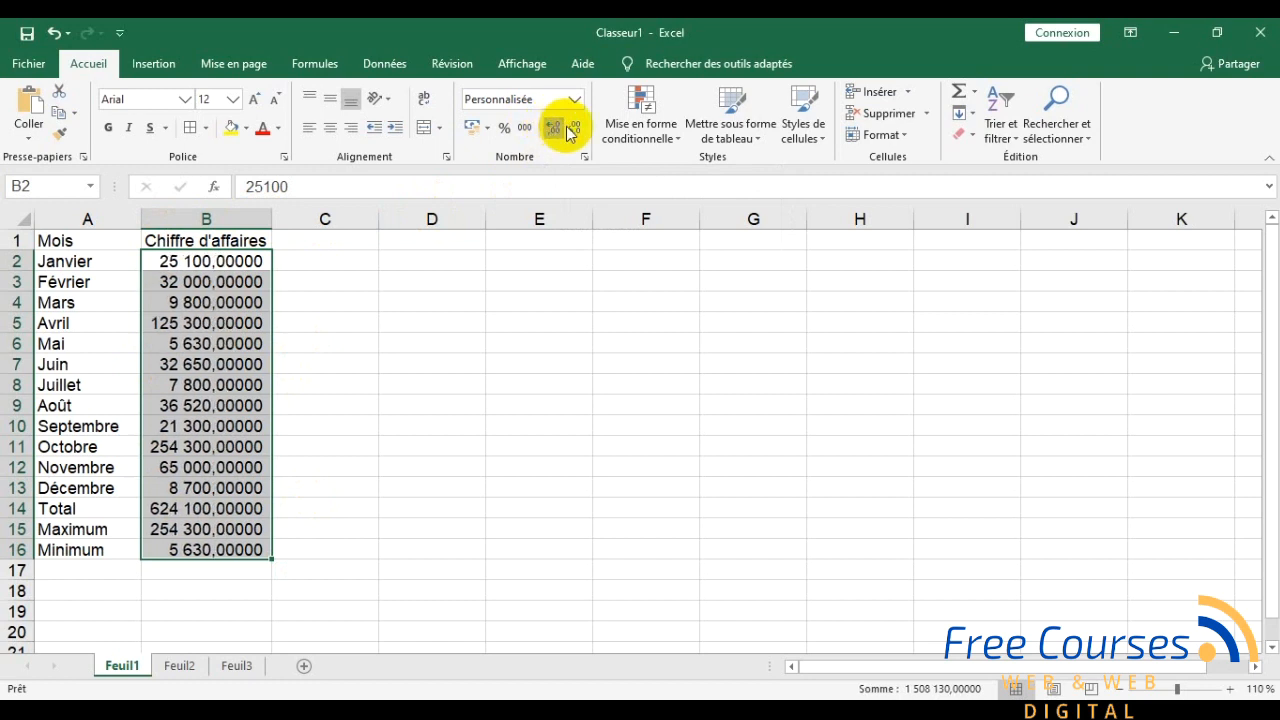
click(575, 129)
click(575, 129)
click(575, 129)
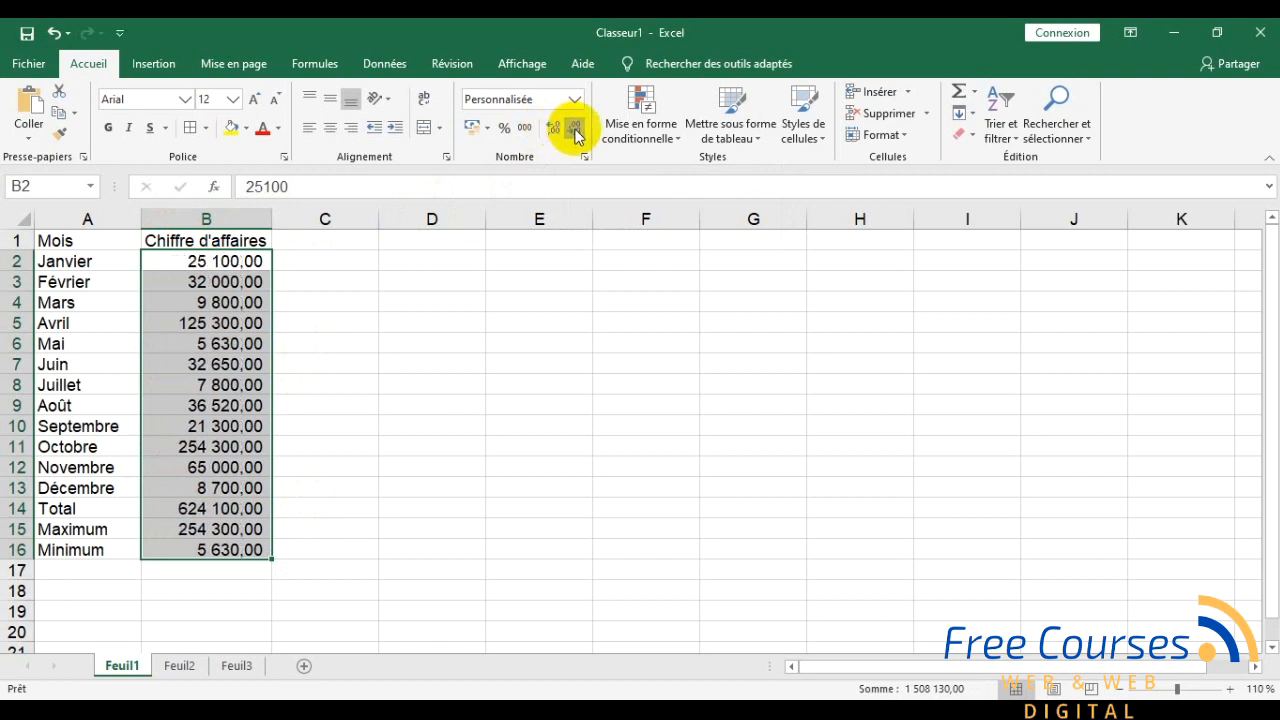
click(575, 129)
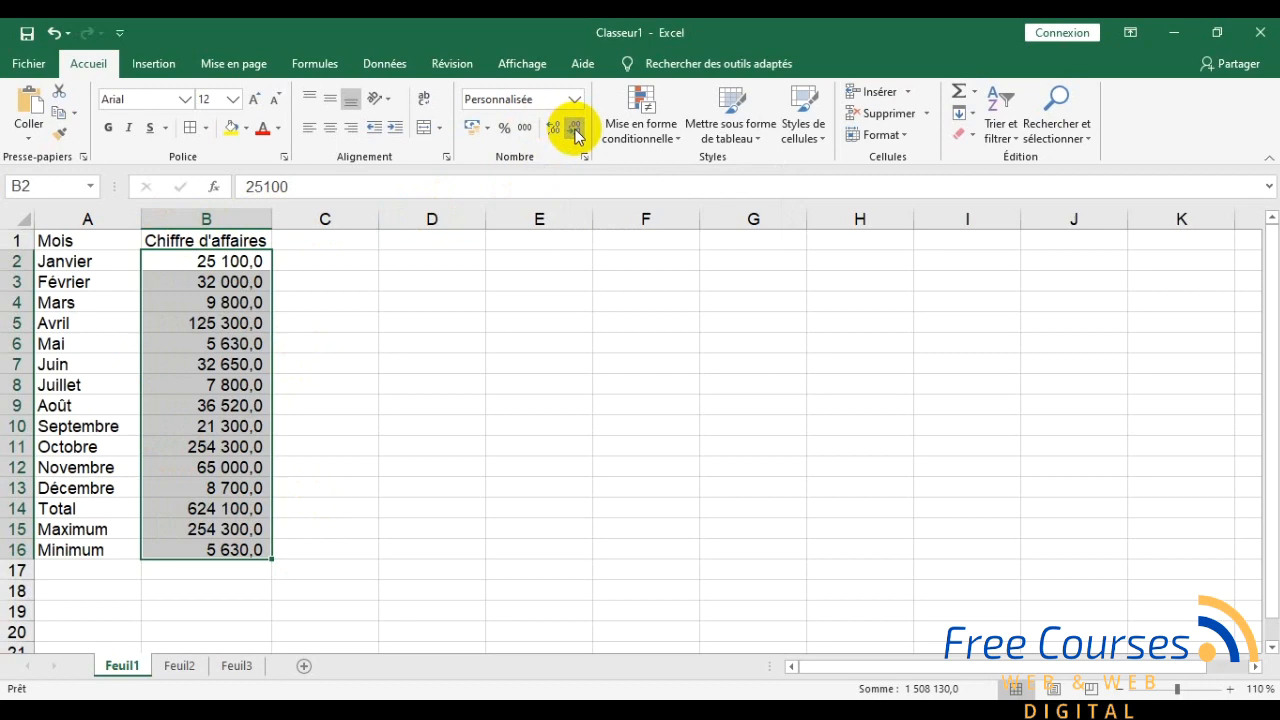
click(563, 129)
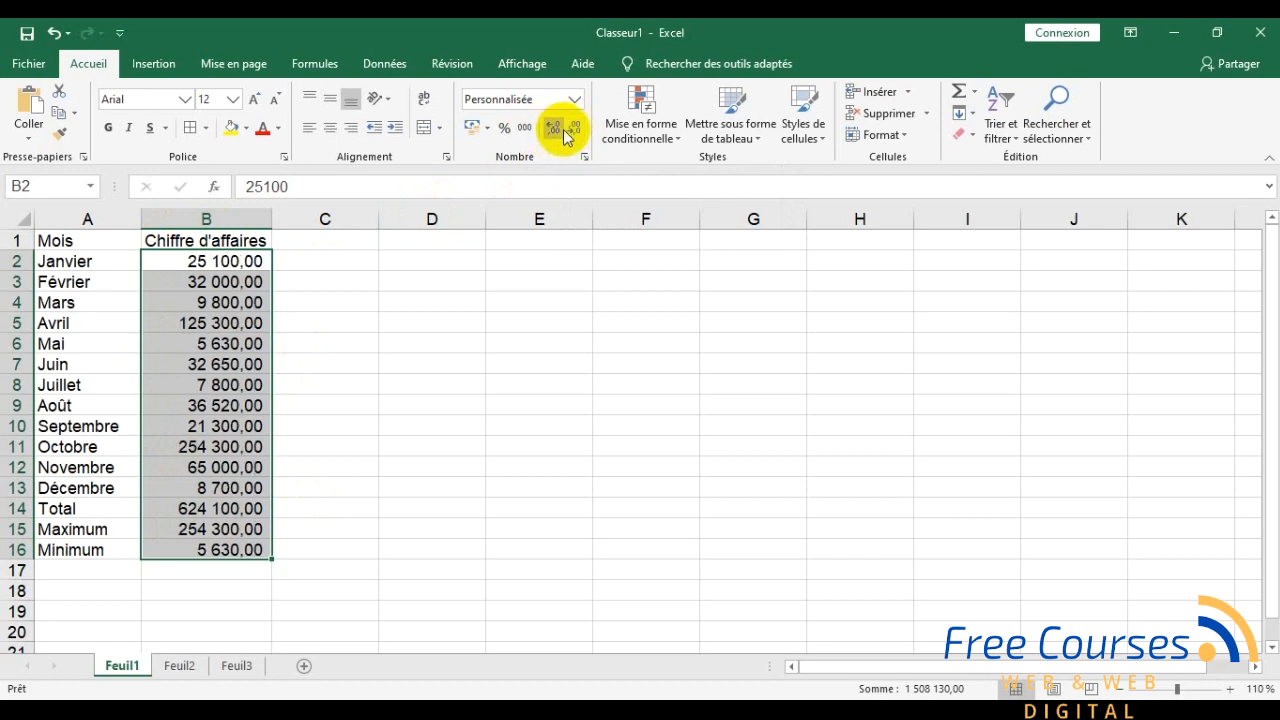
Step: Read the task about changing the sheet background to an image in Application_Excel.docx in Word and return to the Classeur1 workbook in Excel
key(alt+Tab)
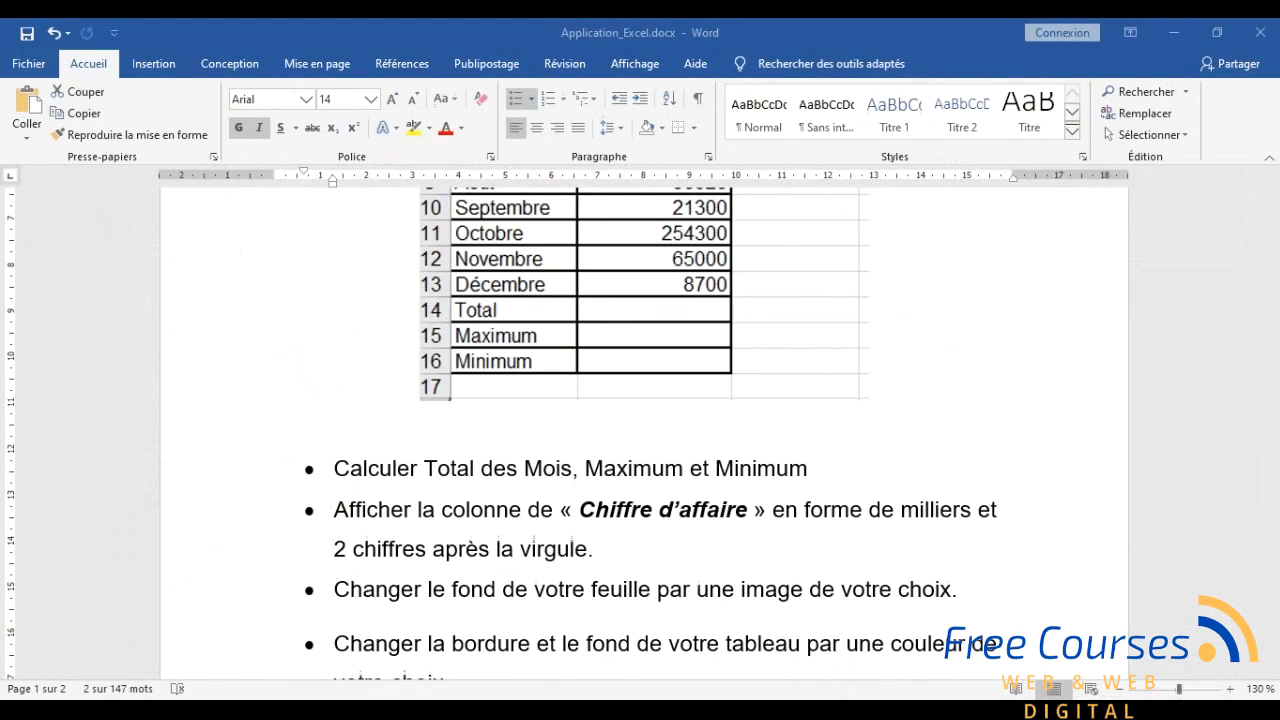
scroll(618, 590, down, 2)
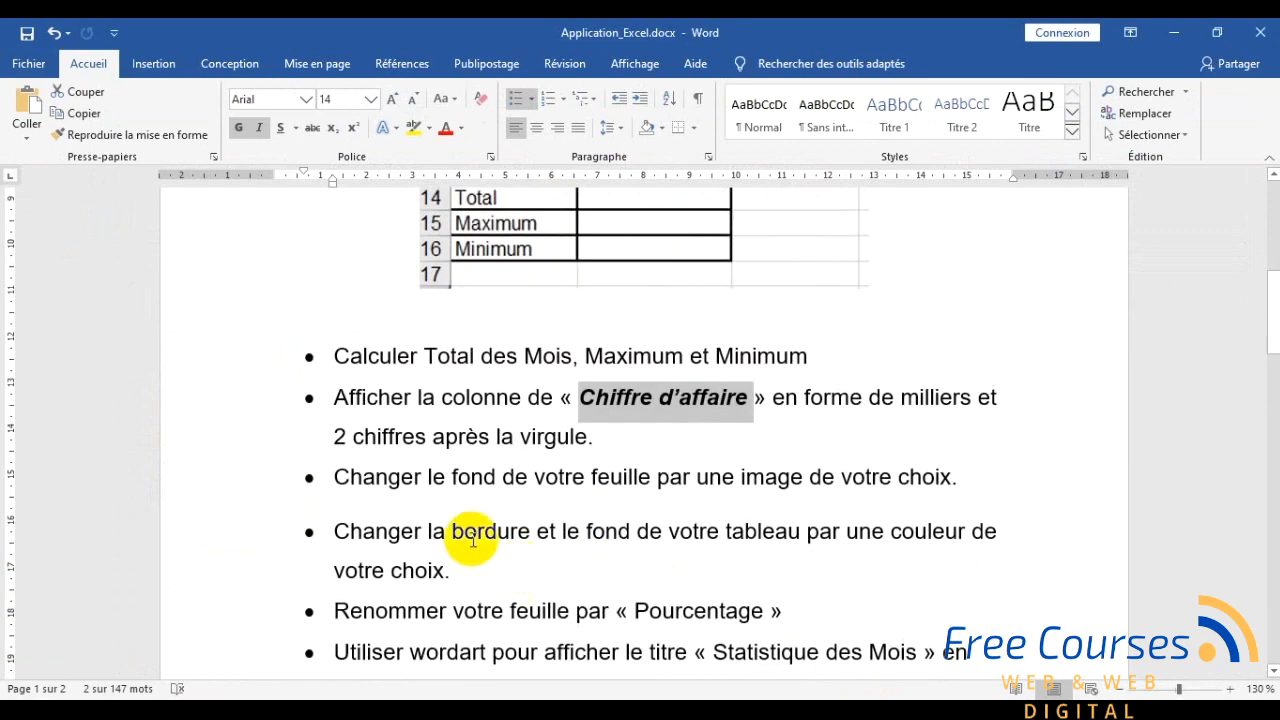
drag(324, 478, 950, 480)
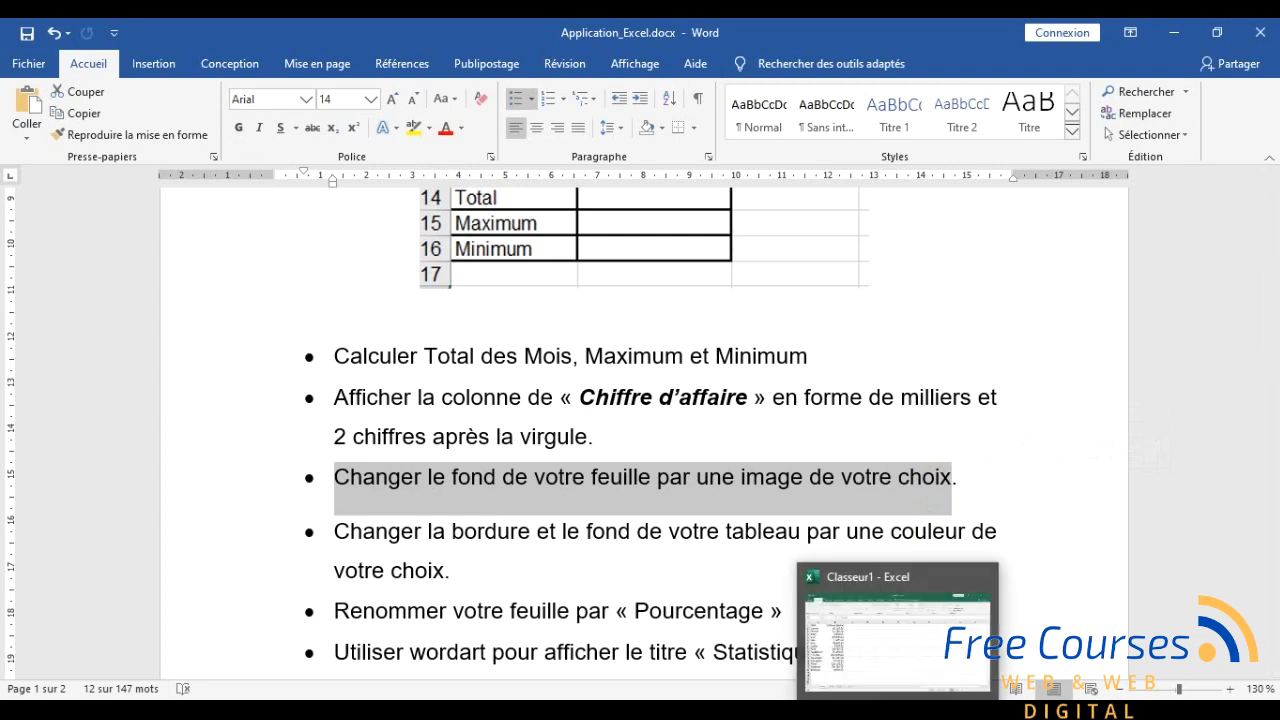
click(898, 712)
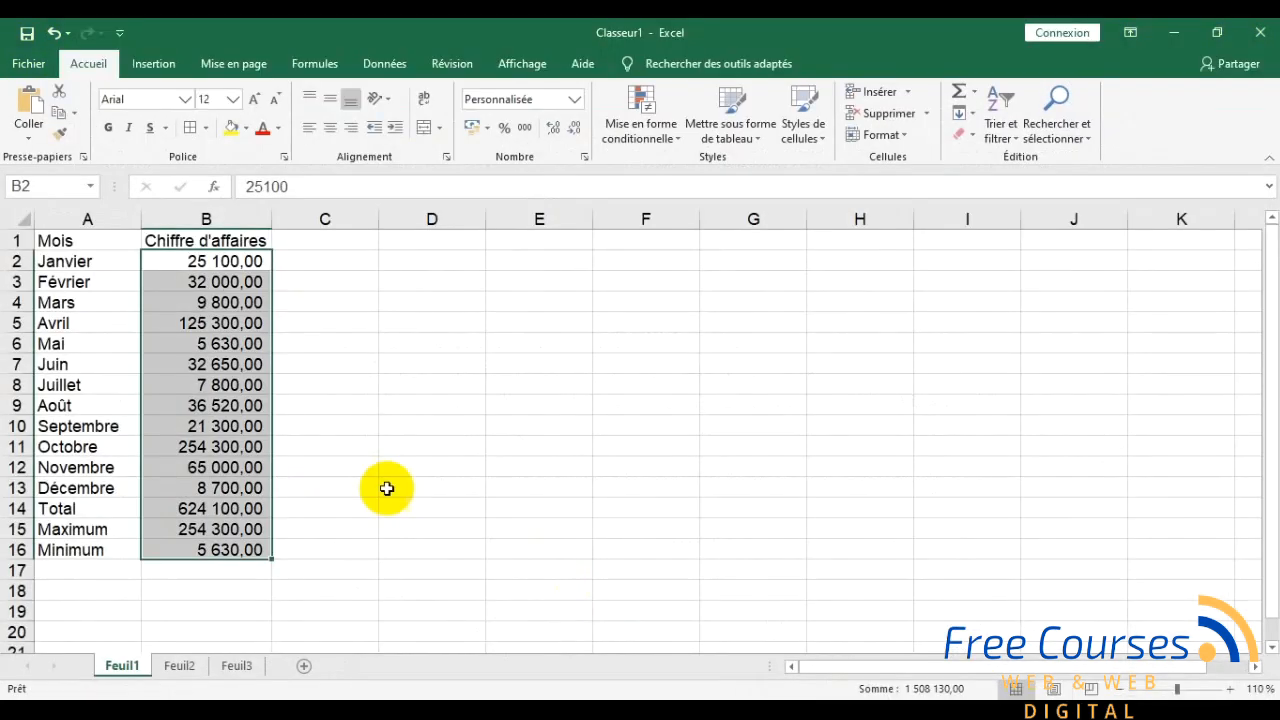
click(372, 368)
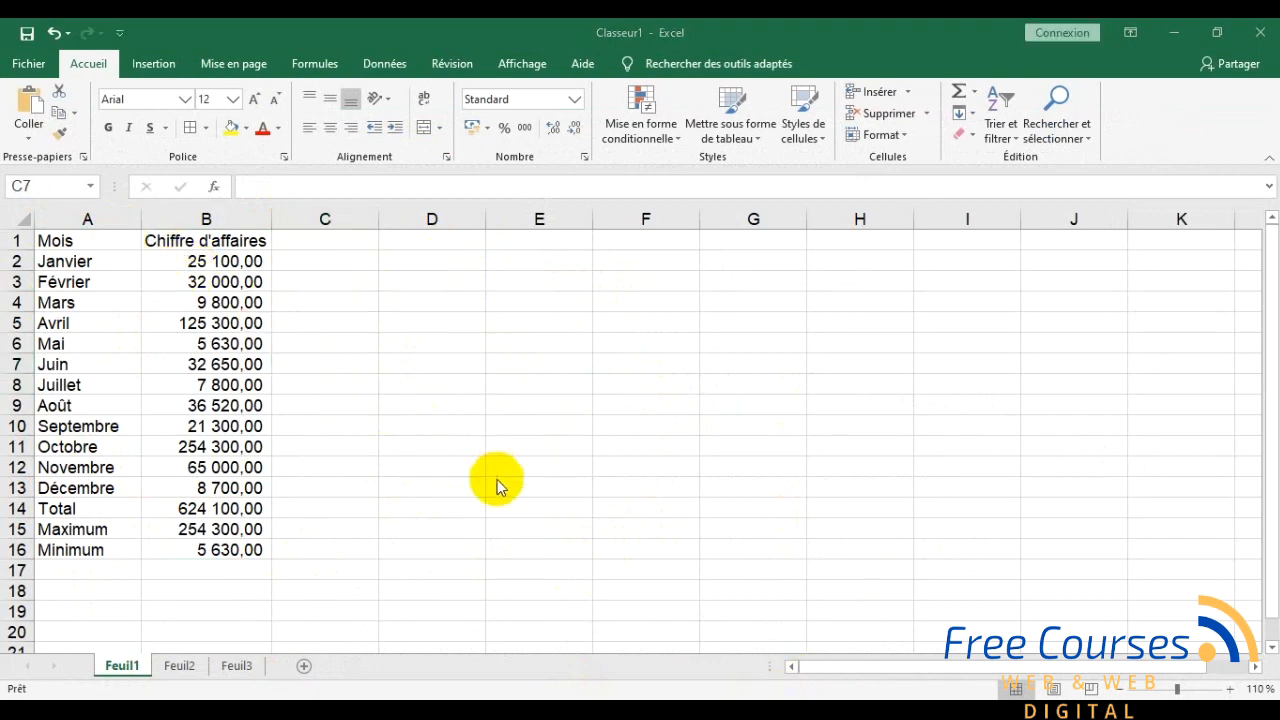
click(858, 703)
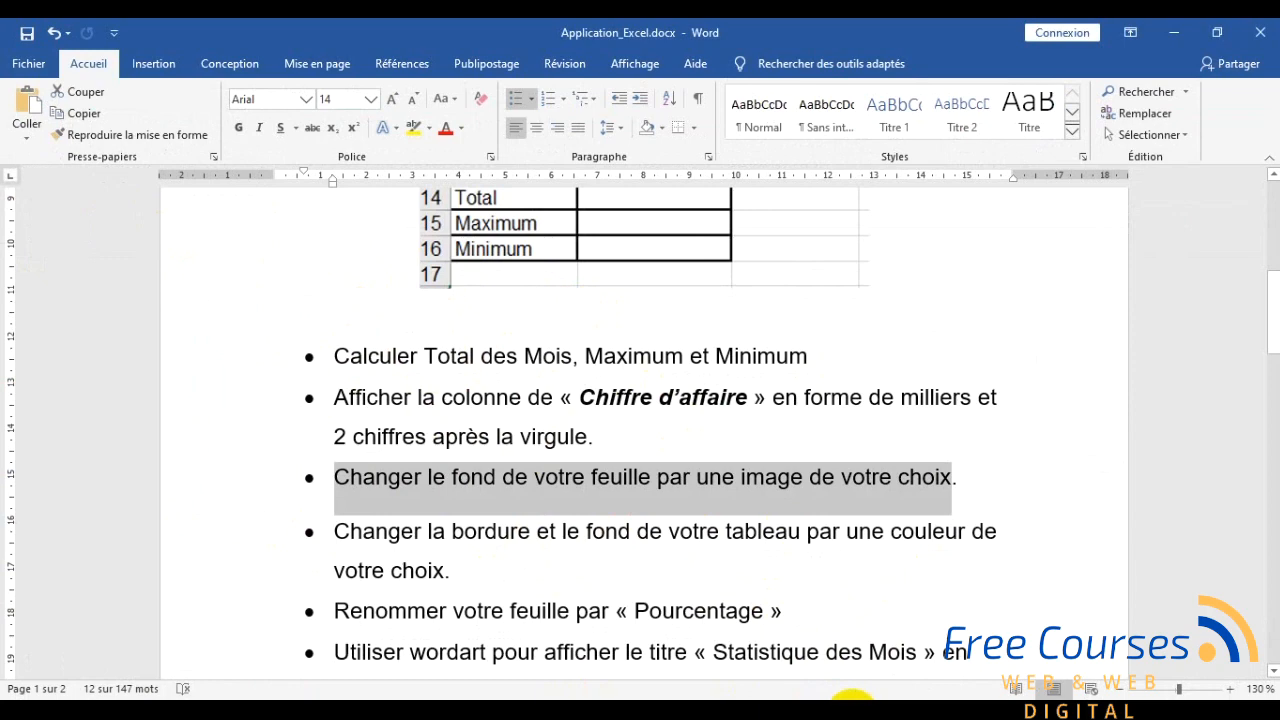
click(853, 702)
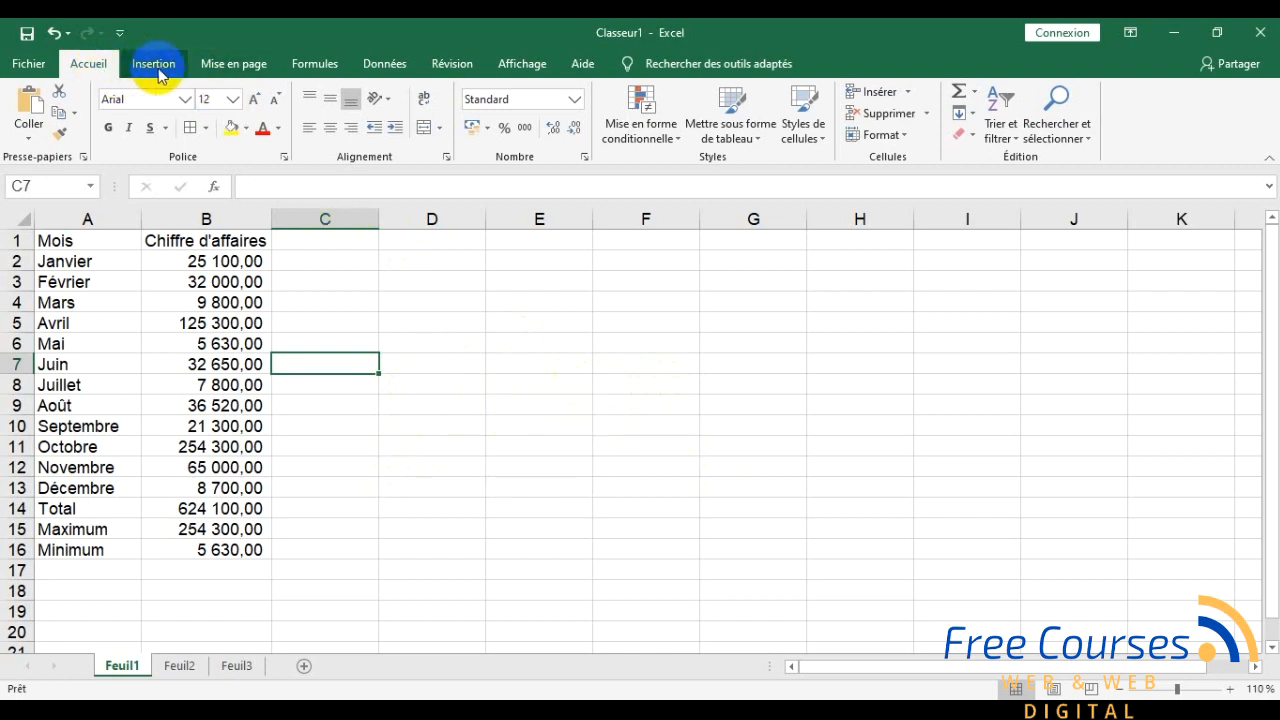
click(232, 66)
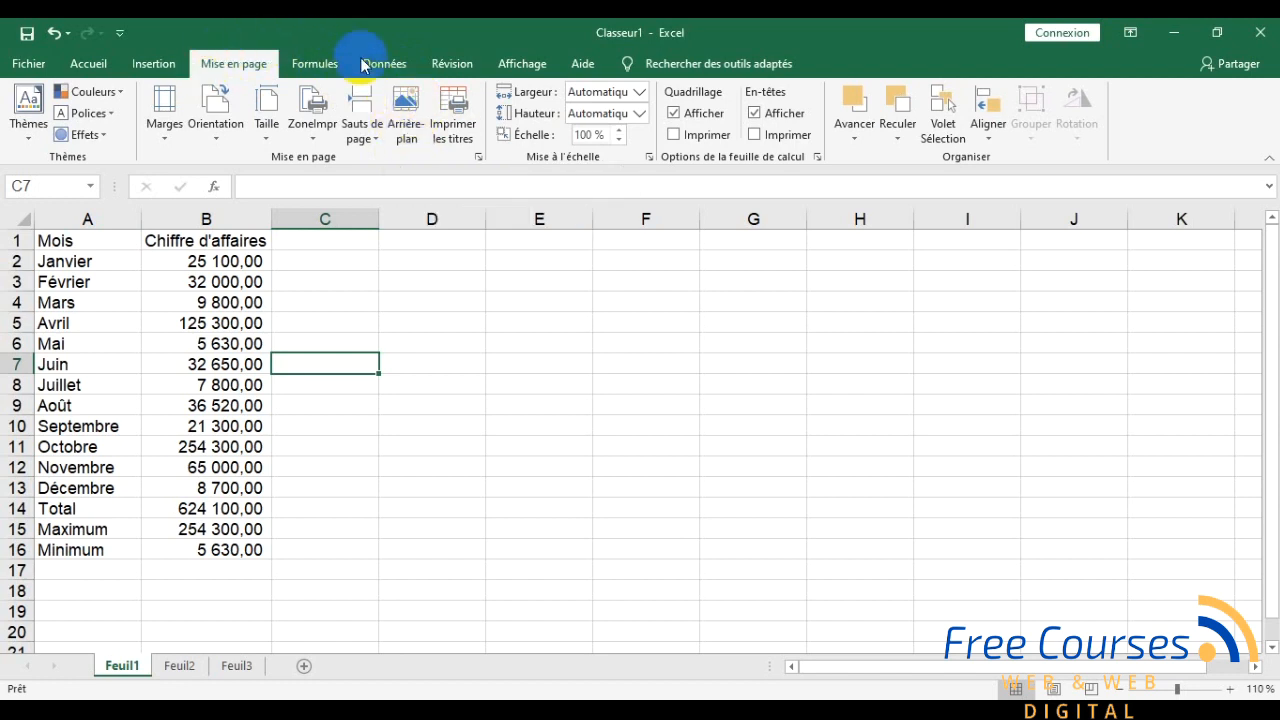
click(406, 115)
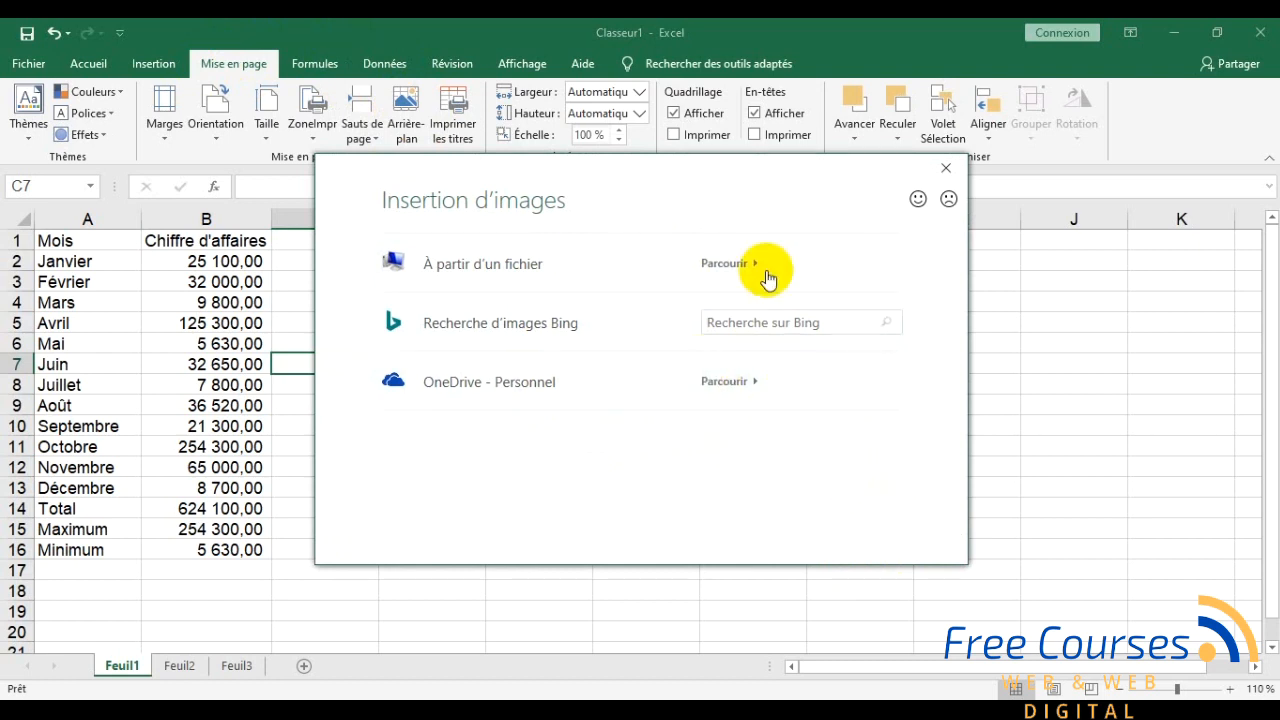
click(946, 168)
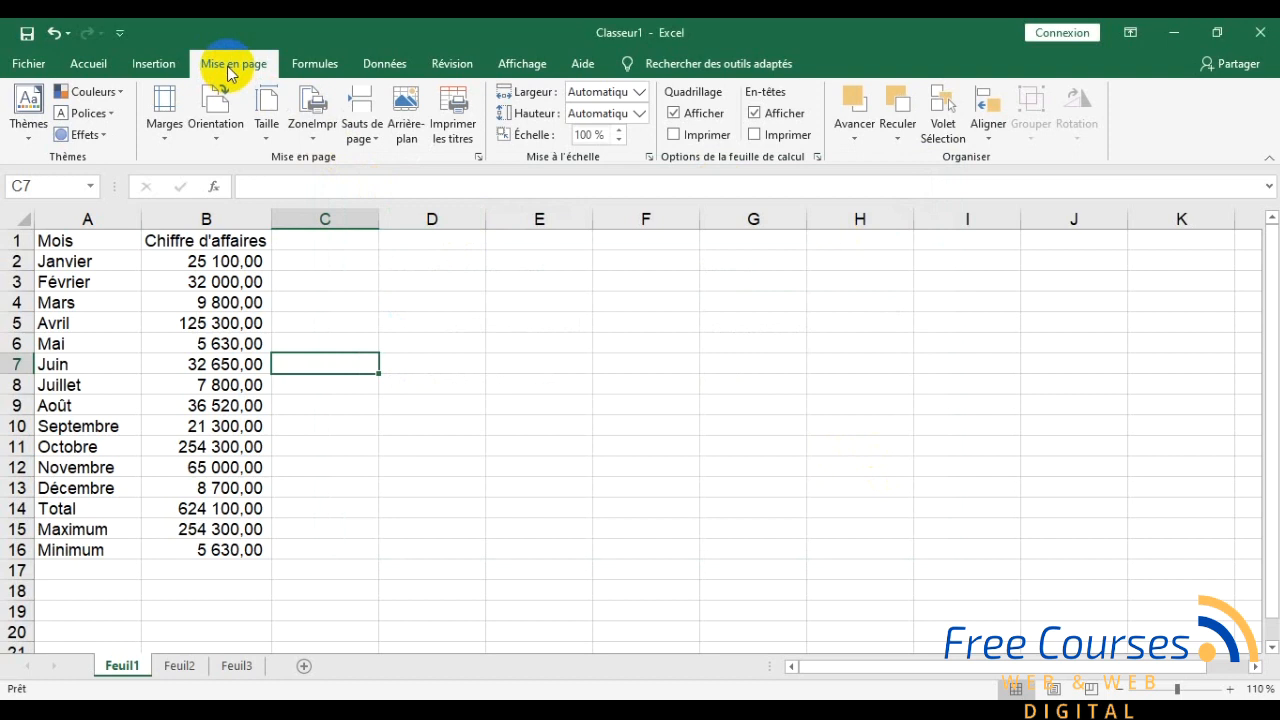
Step: Start choosing a sheet background image from a file and open the folder cats > the Cats on the Desktop
click(402, 105)
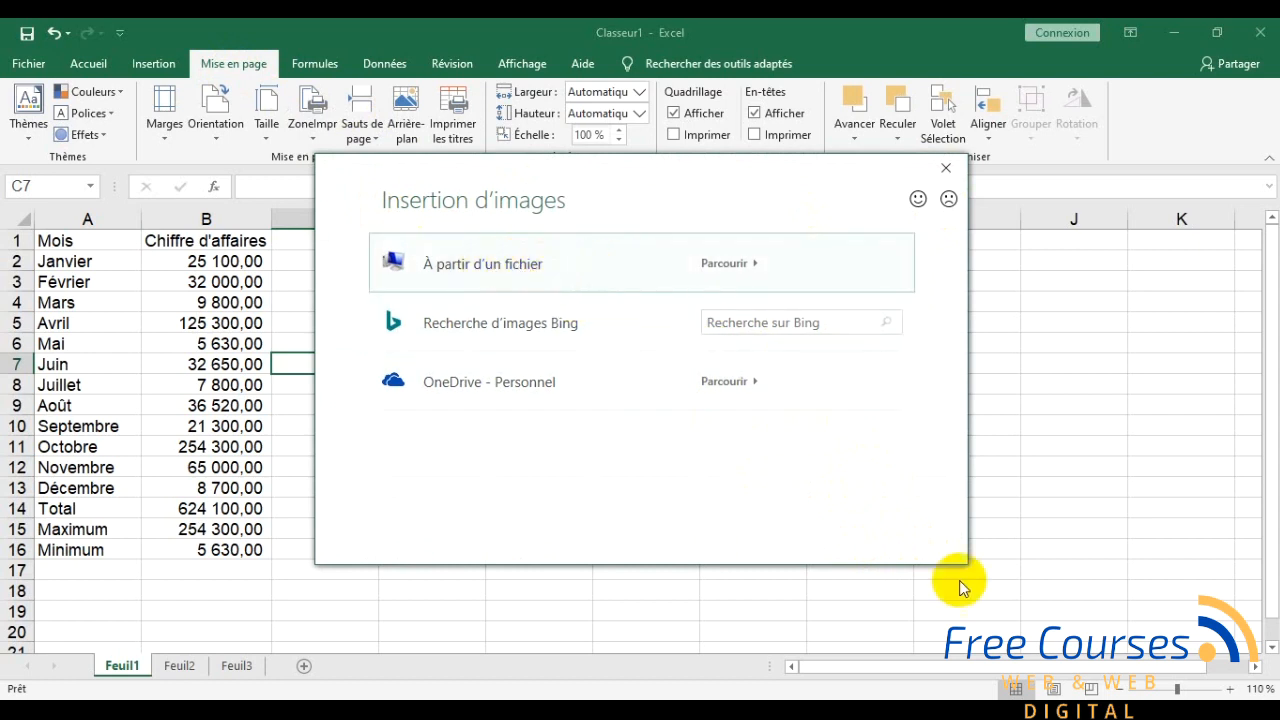
click(491, 280)
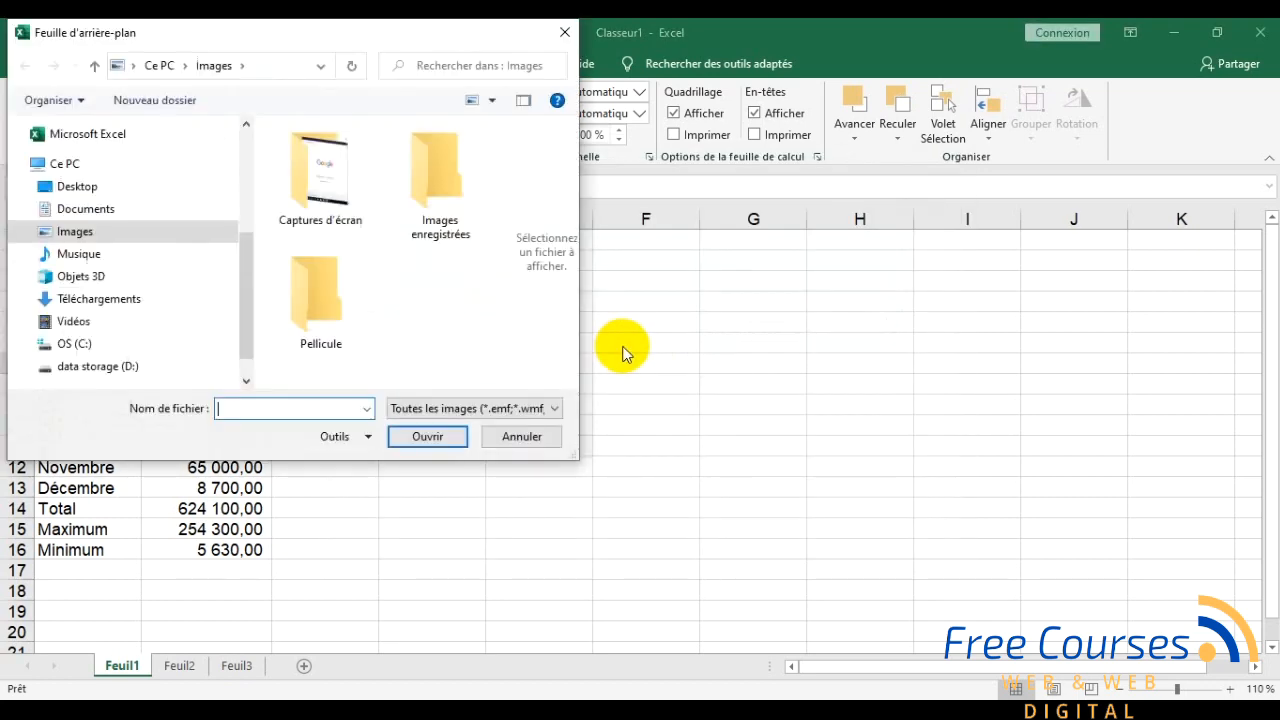
drag(270, 35, 458, 110)
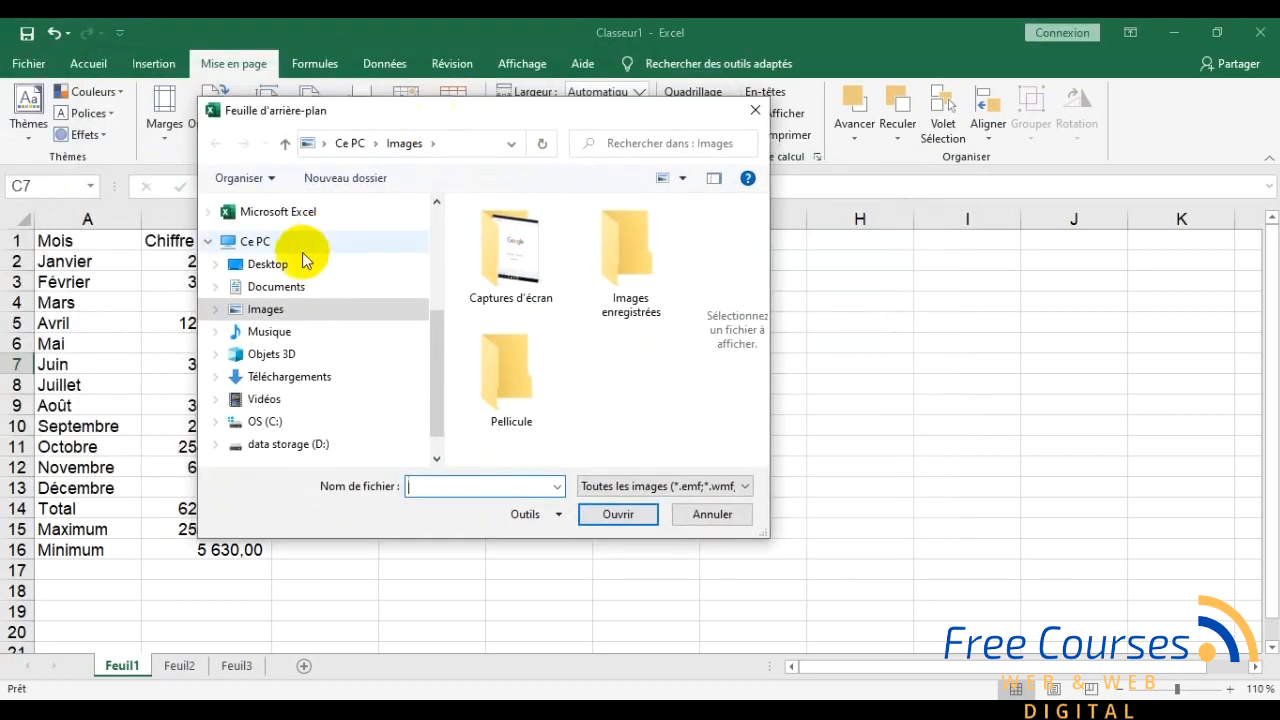
click(302, 265)
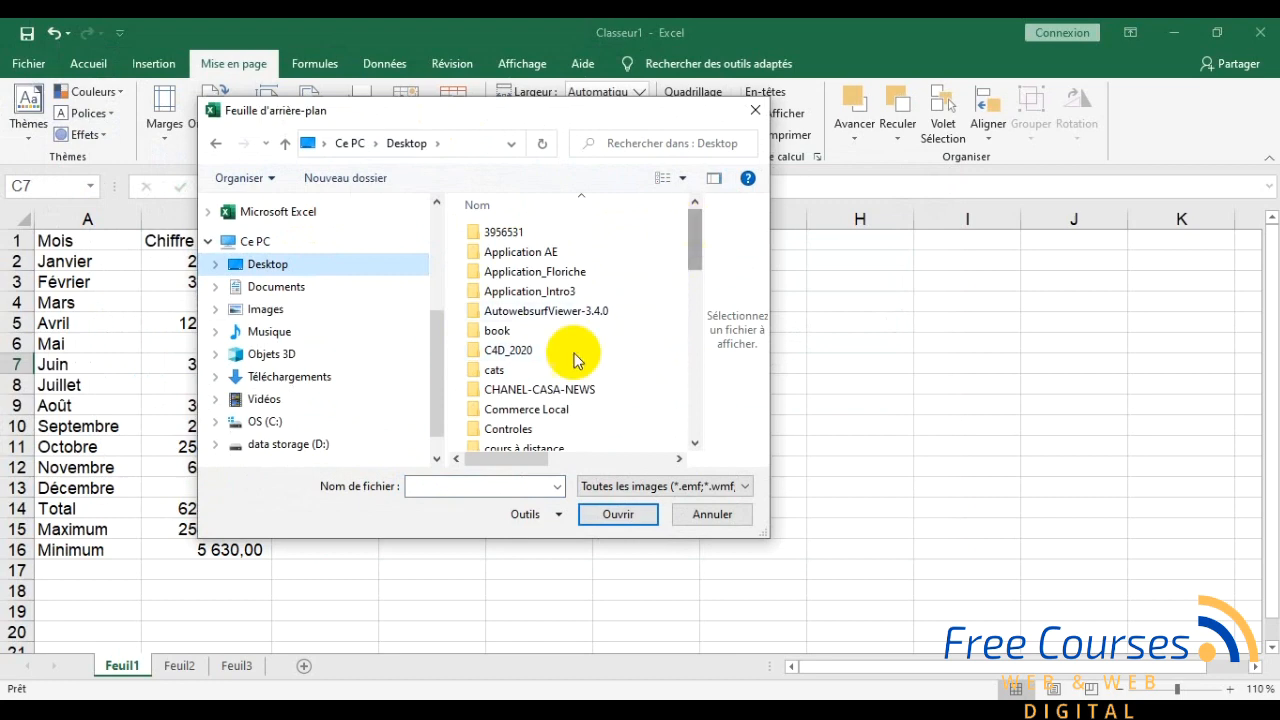
click(491, 371)
double_click(491, 371)
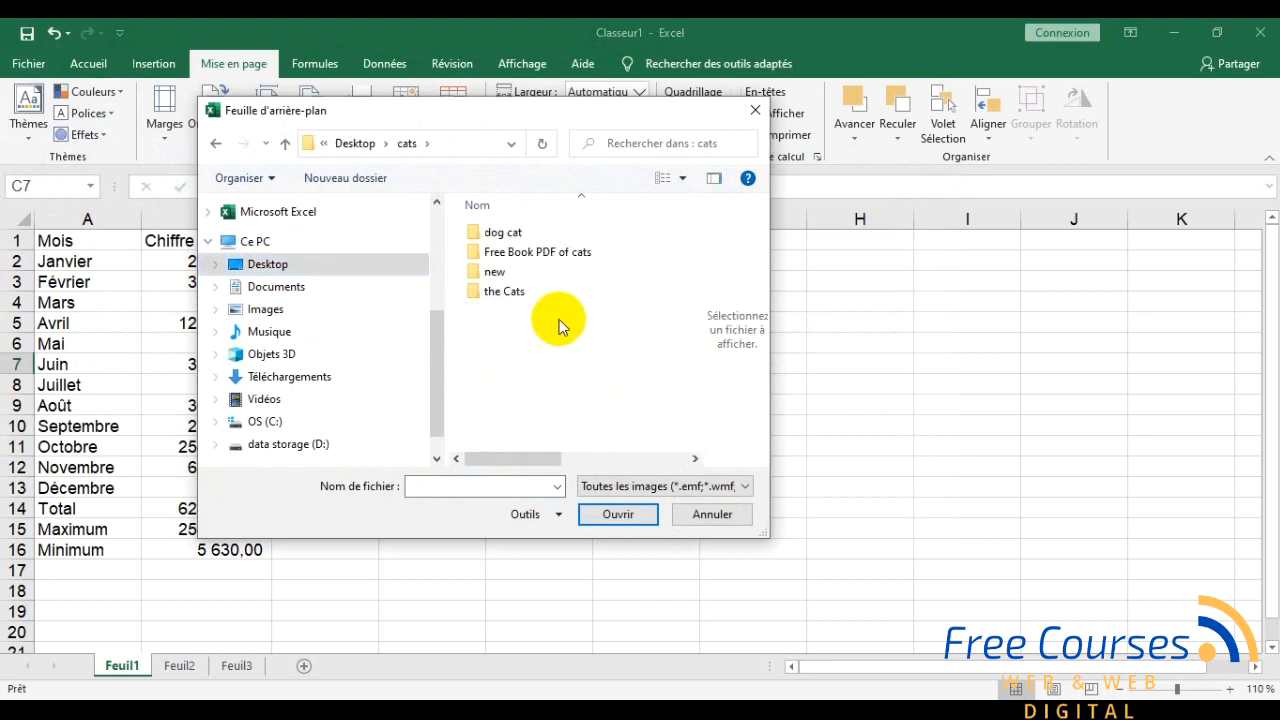
double_click(506, 291)
Step: Try cat-691175_960_720.jpg as the background of the Feuil1 sheet and remove that background again
scroll(627, 357, down, 3)
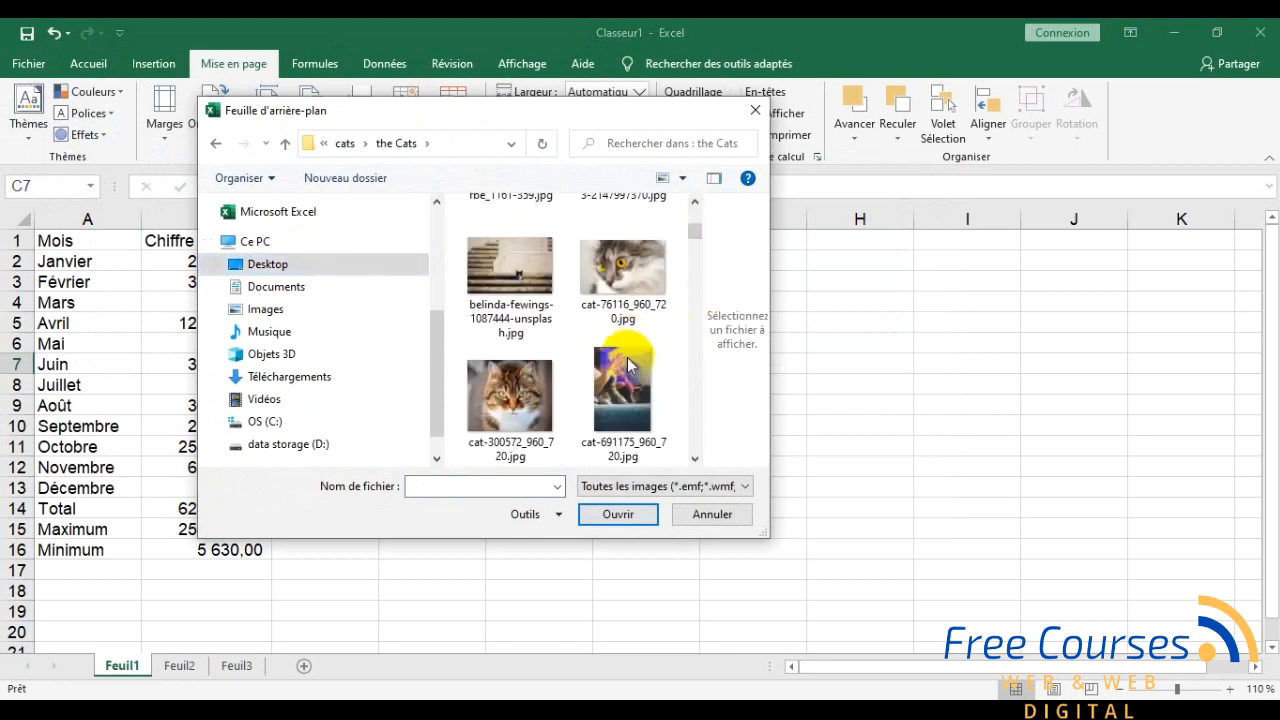
scroll(627, 369, up, 2)
scroll(643, 412, up, 1)
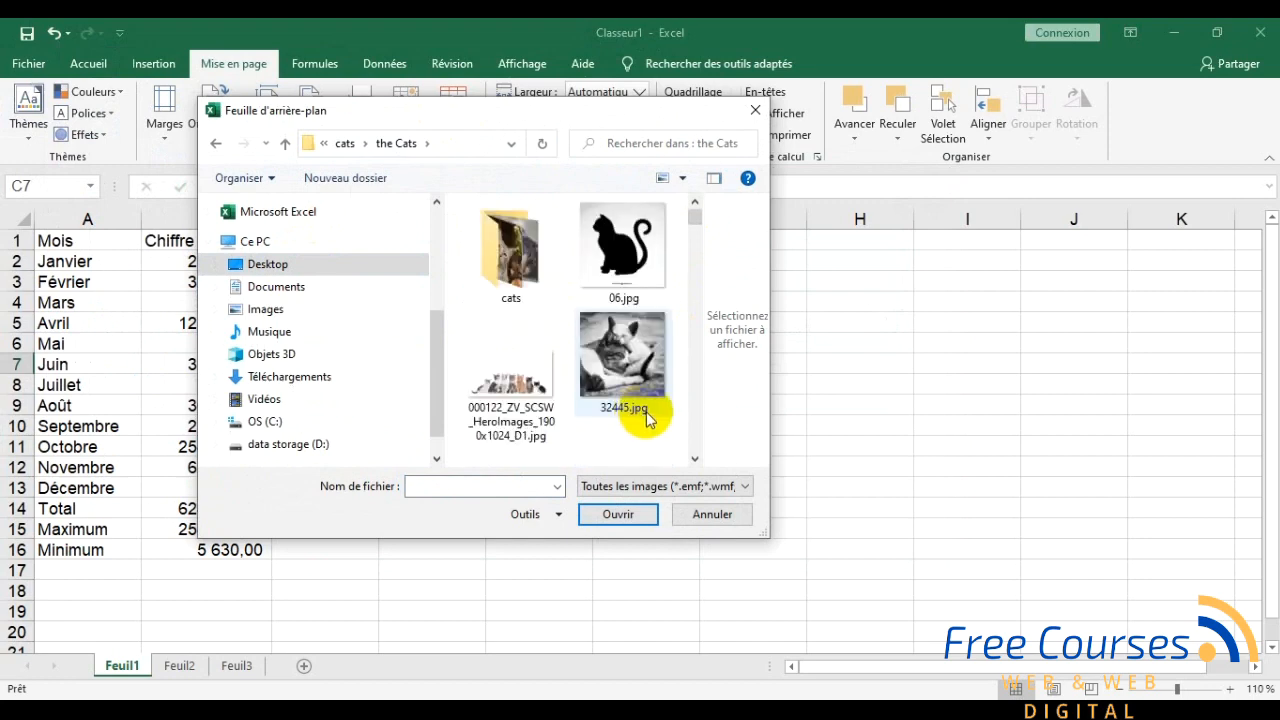
scroll(673, 328, down, 1)
scroll(673, 330, down, 4)
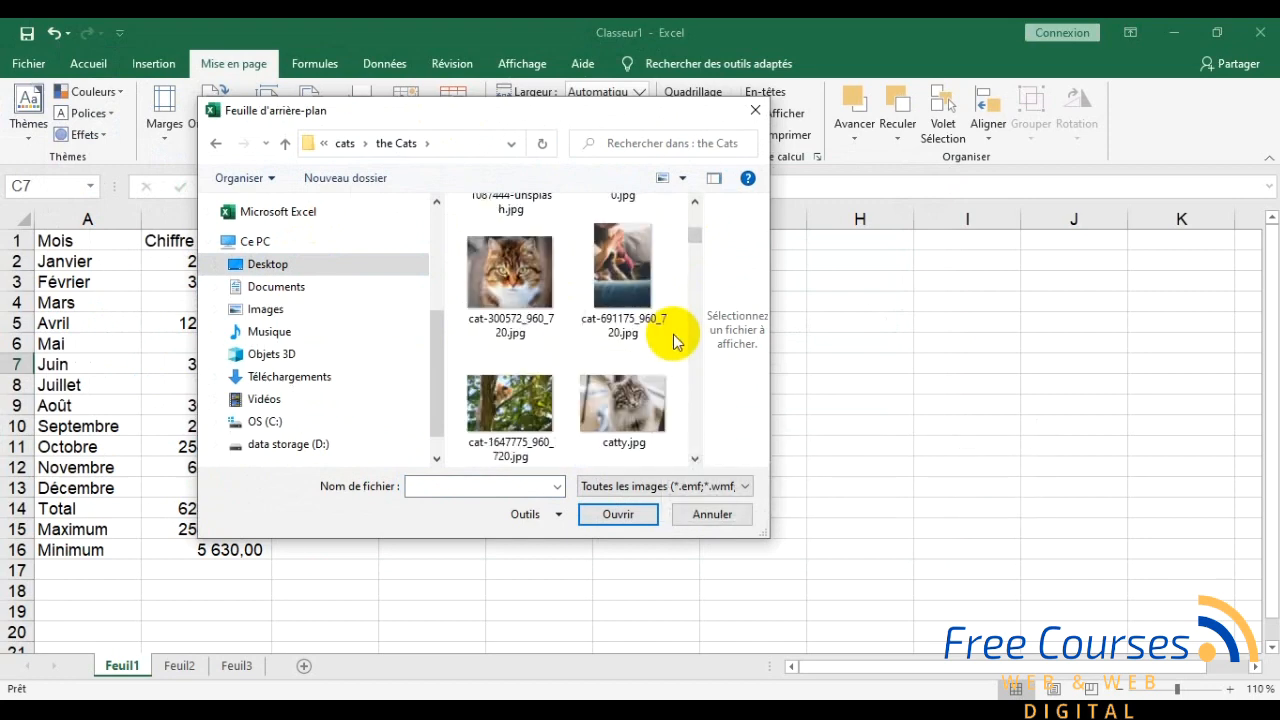
click(626, 335)
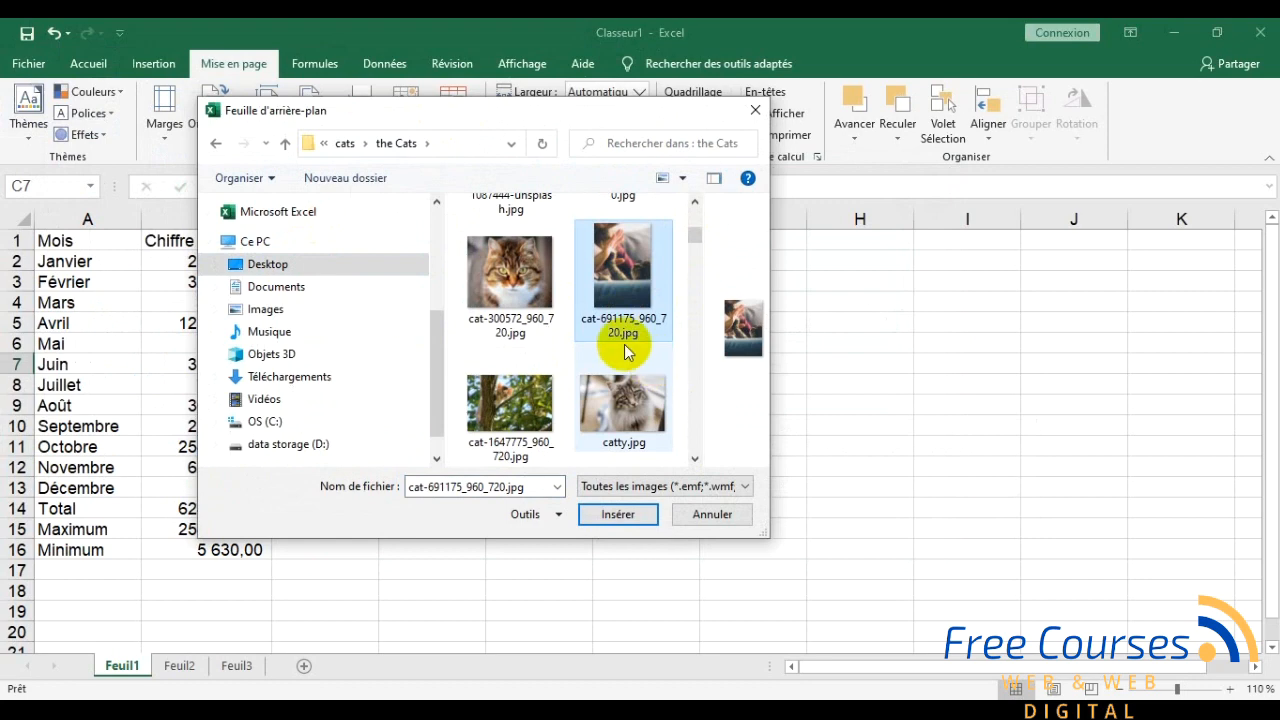
click(628, 518)
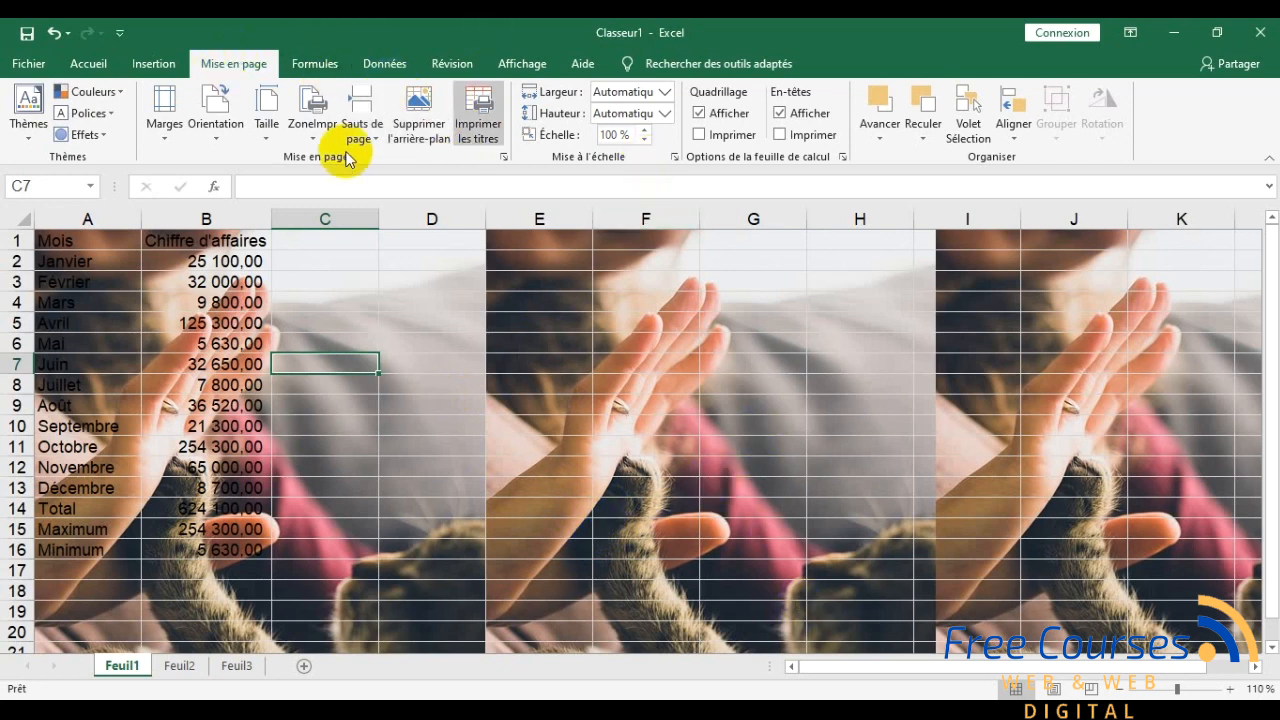
click(409, 118)
Step: Set islam1.jpg from the Desktop folder CHANEL-CASA-NEWS as the background image of the Feuil1 sheet
click(407, 122)
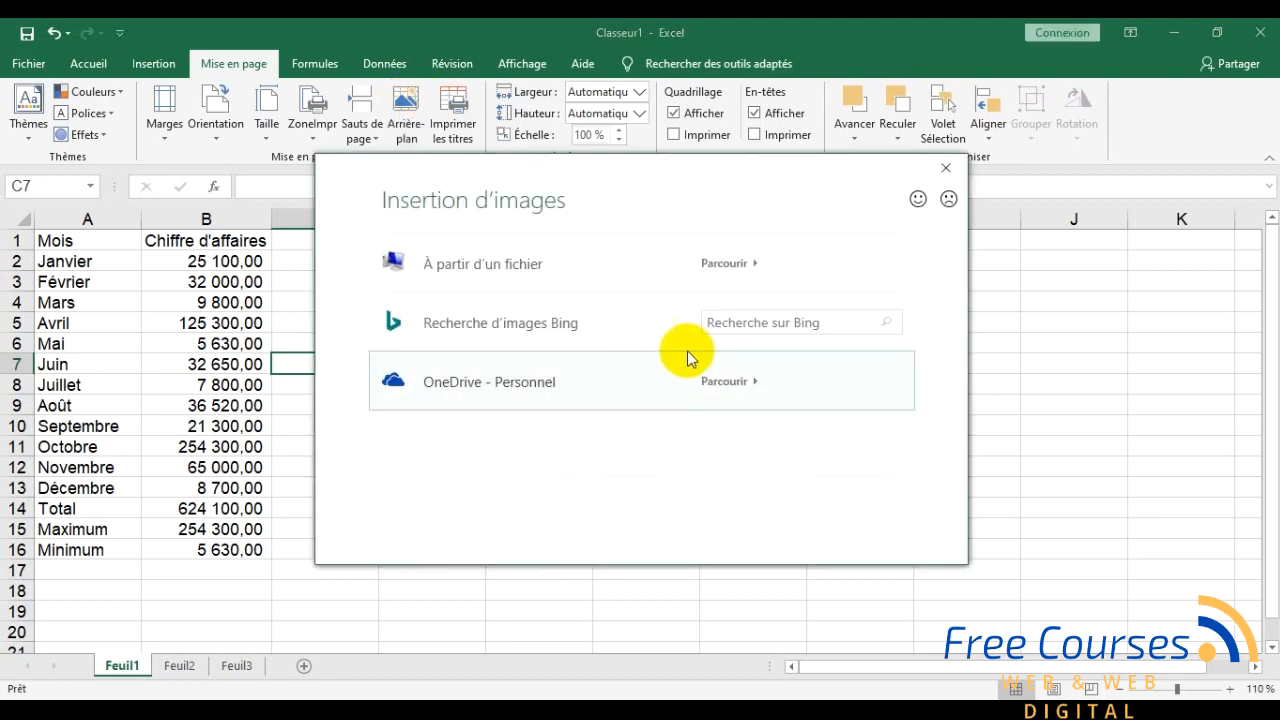
click(472, 256)
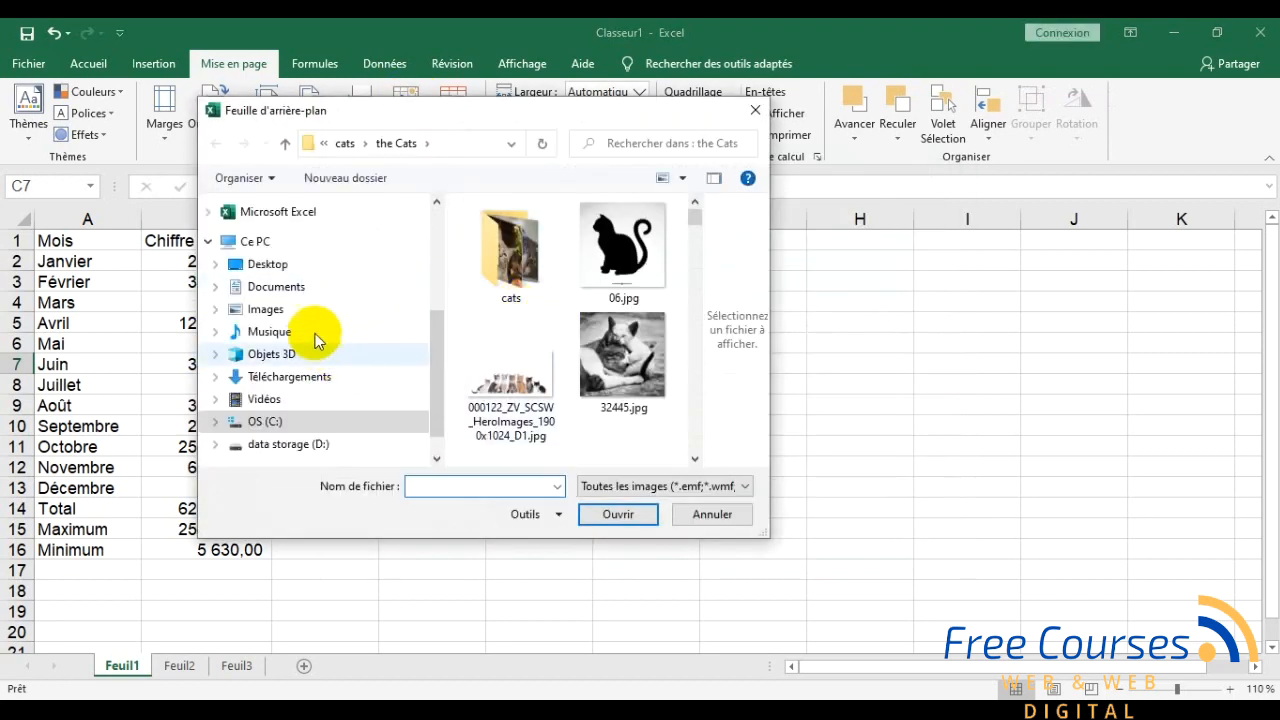
click(290, 263)
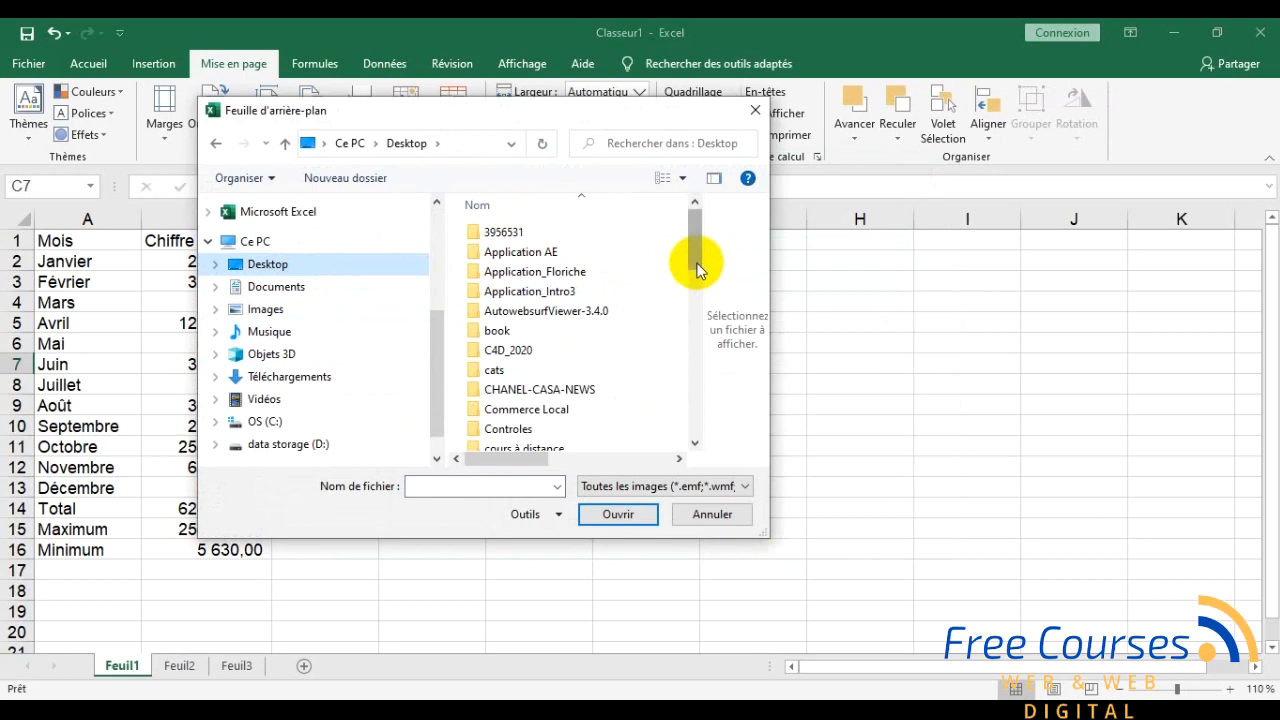
drag(698, 262, 698, 300)
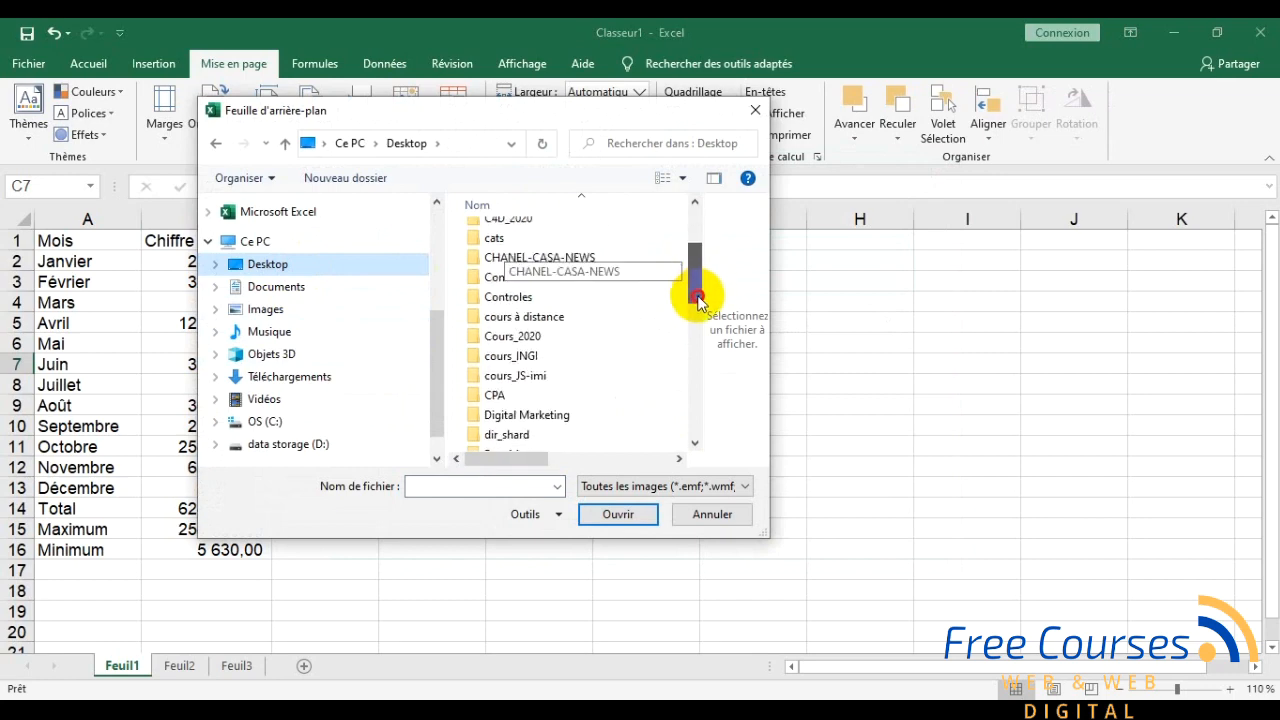
double_click(583, 257)
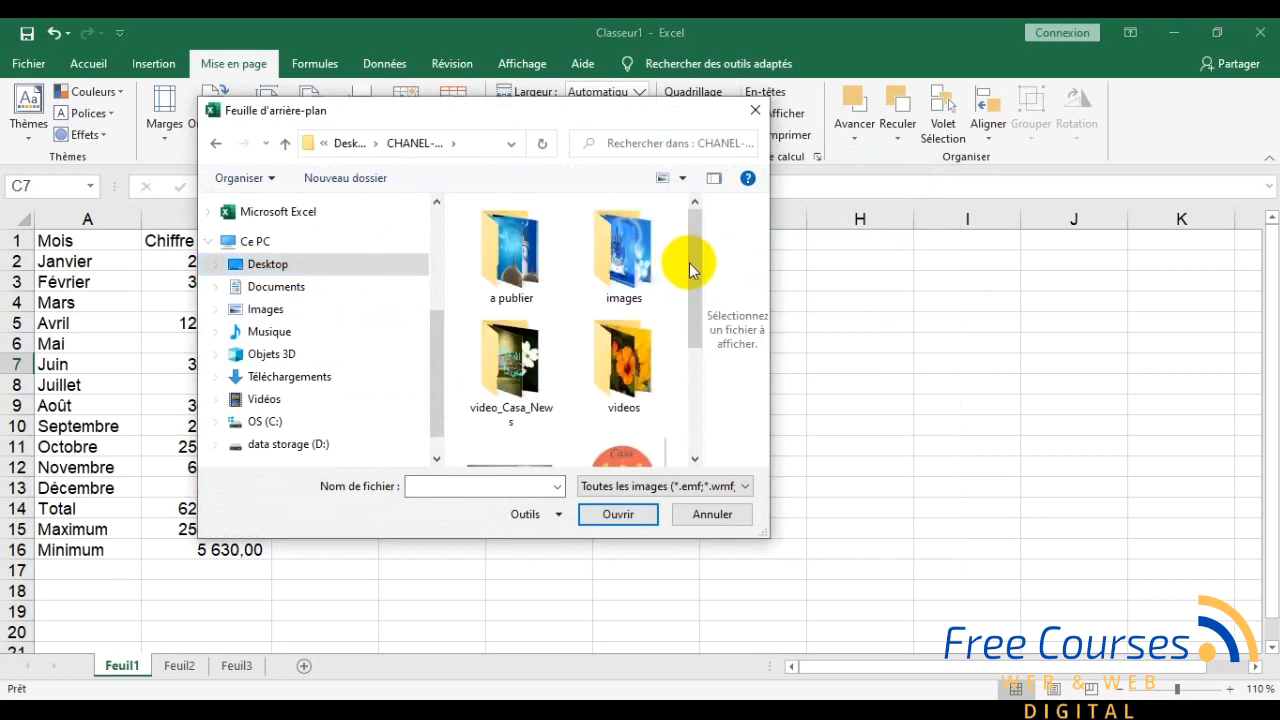
drag(698, 305, 698, 418)
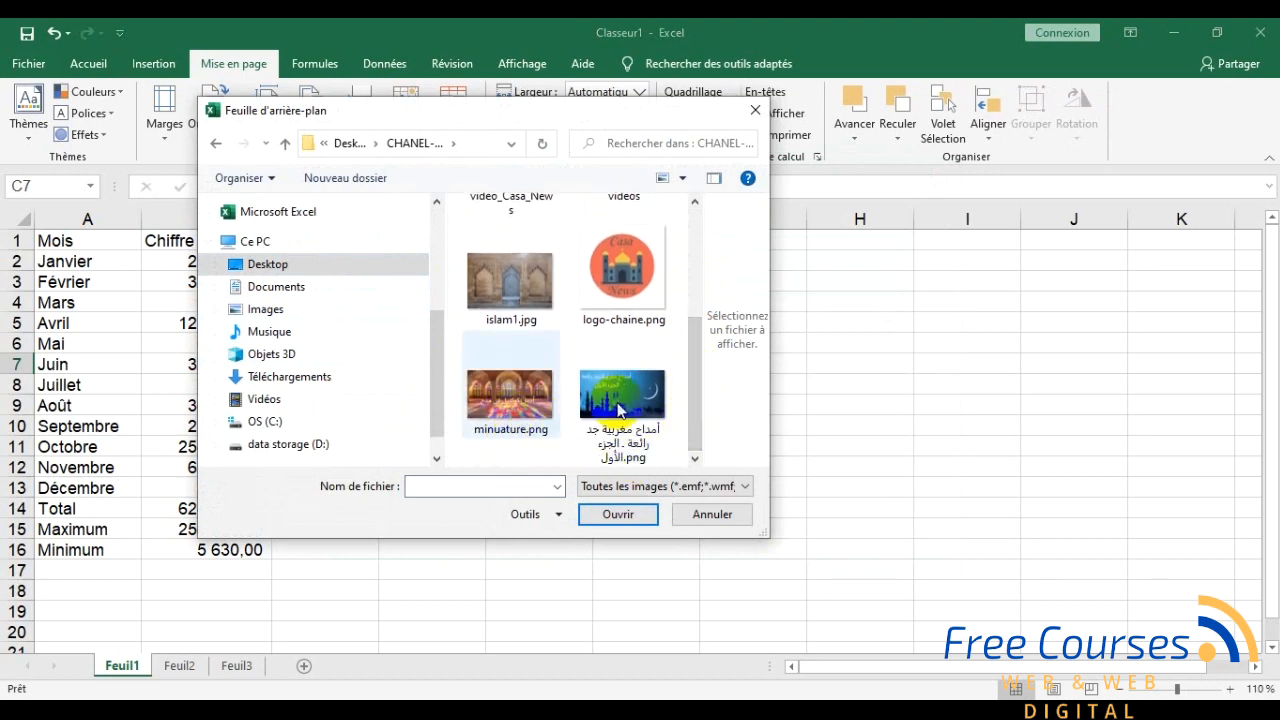
click(520, 285)
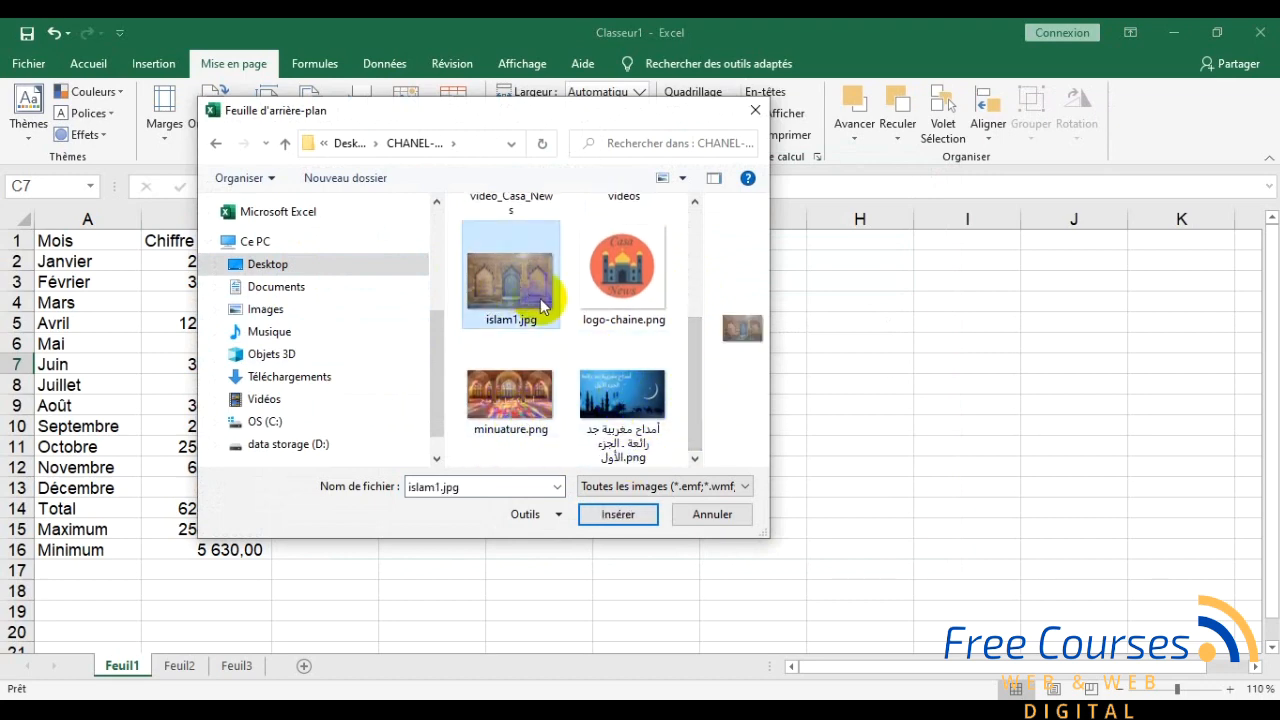
click(615, 515)
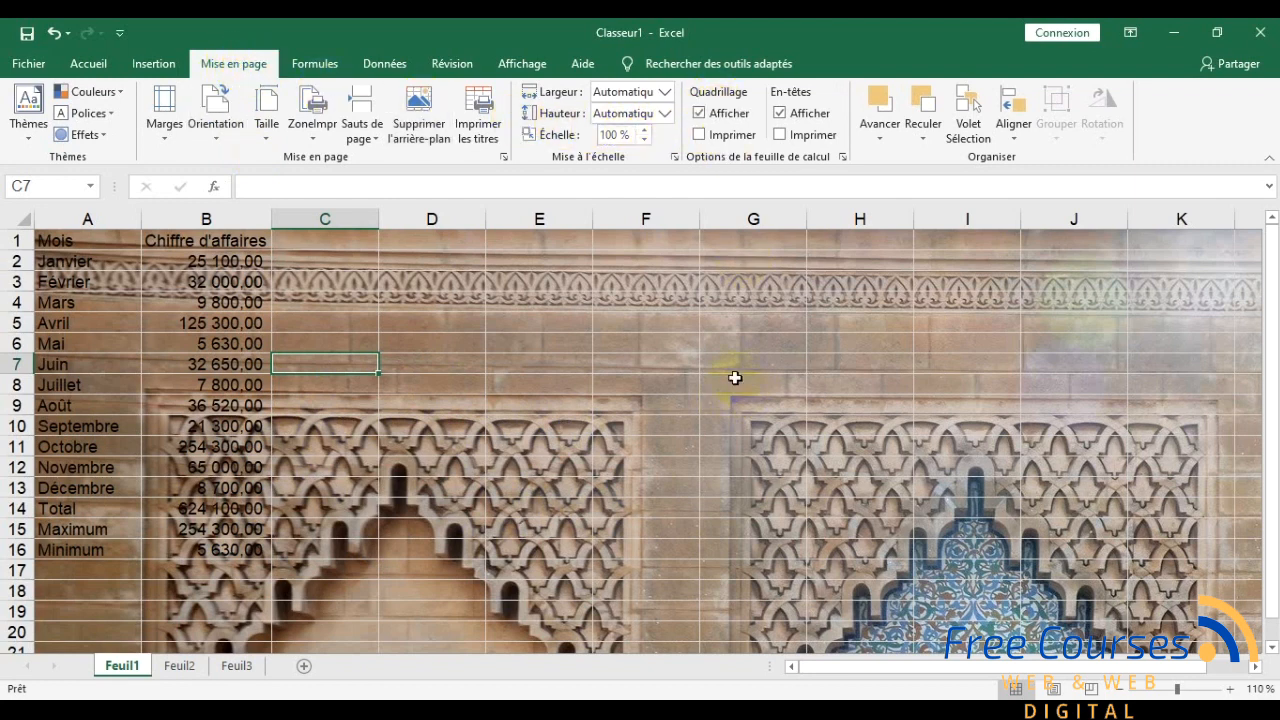
Step: Hide the gridlines of the Feuil1 sheet so only the background image shows behind the cells
click(700, 113)
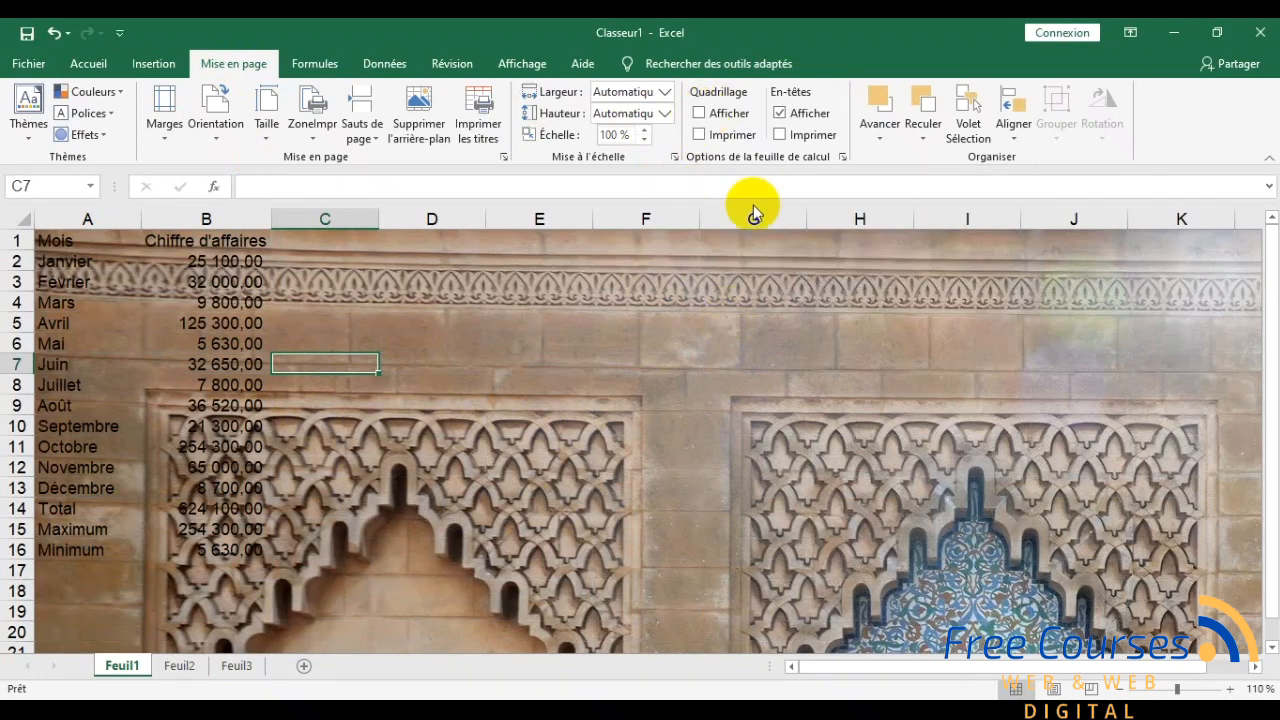
click(700, 113)
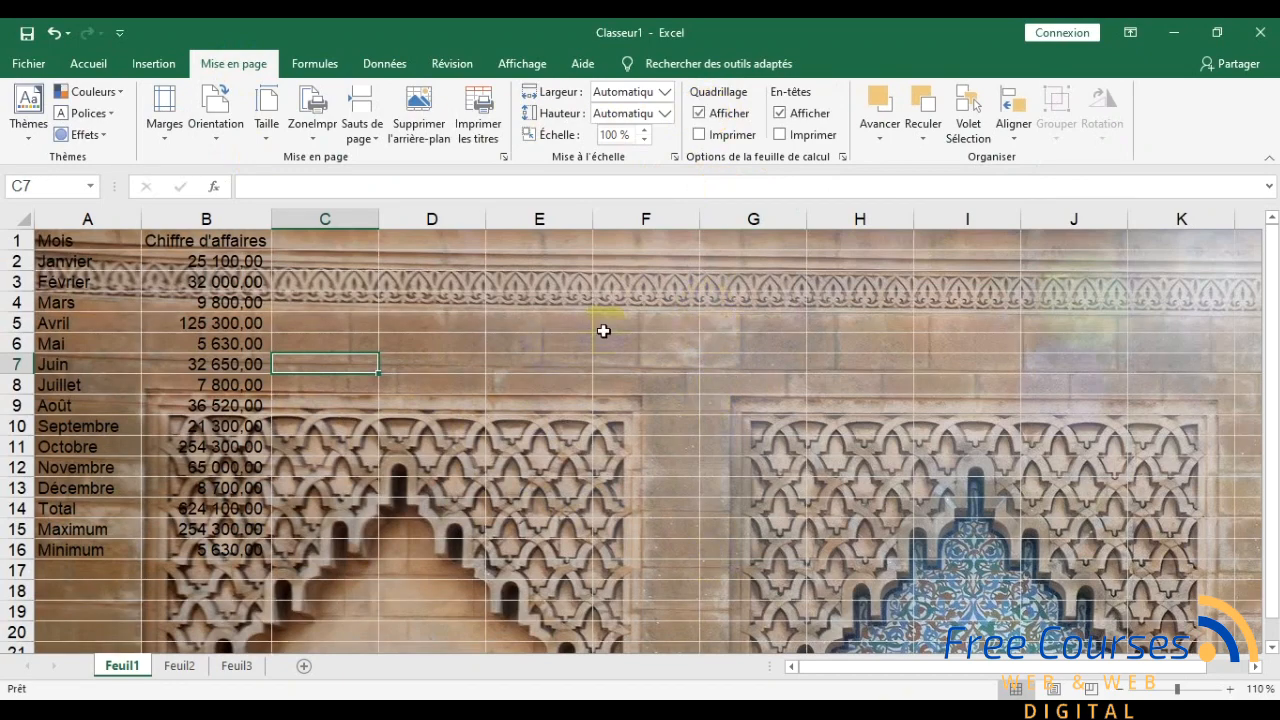
click(701, 114)
drag(61, 244, 311, 537)
click(651, 503)
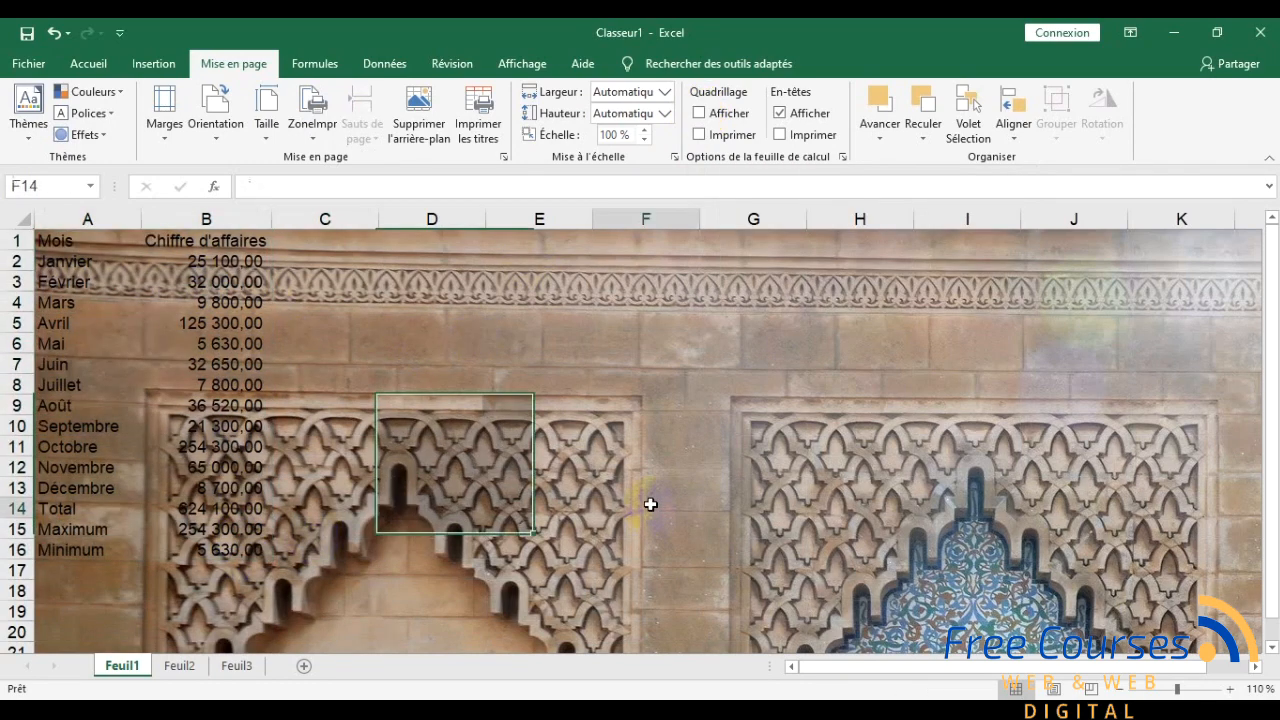
Step: Read the task about changing the table's border and fill colour in Application_Excel.docx in Word and return to the Classeur1 workbook in Excel
click(868, 718)
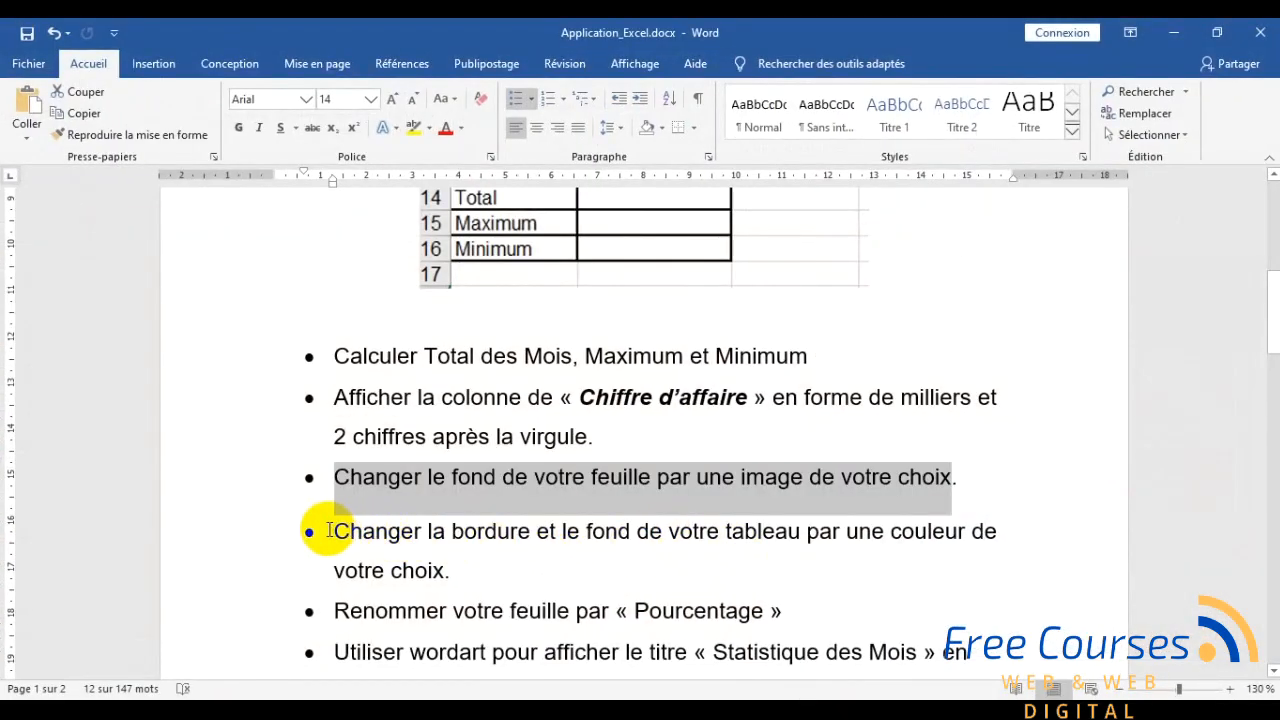
drag(335, 531, 448, 560)
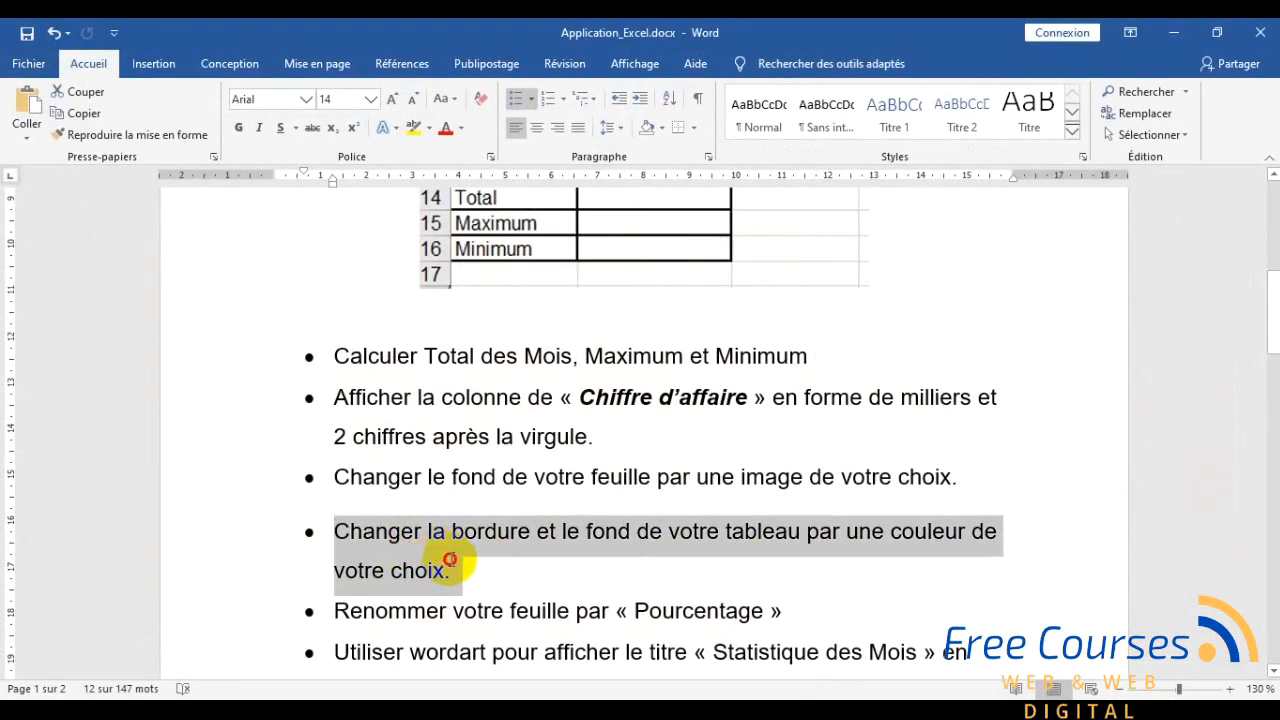
click(817, 588)
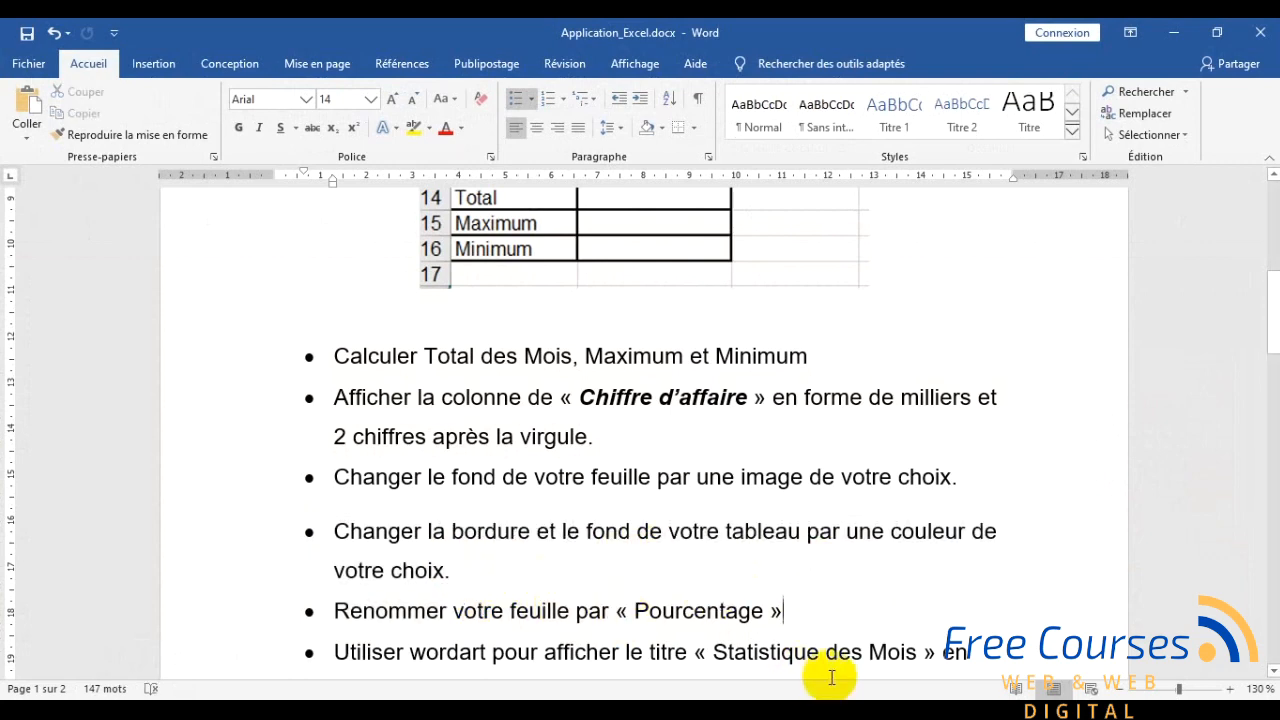
key(alt+Tab)
Step: Select the table A1:B16, look over its detailed border and fill settings, and close them without applying anything
drag(63, 244, 184, 546)
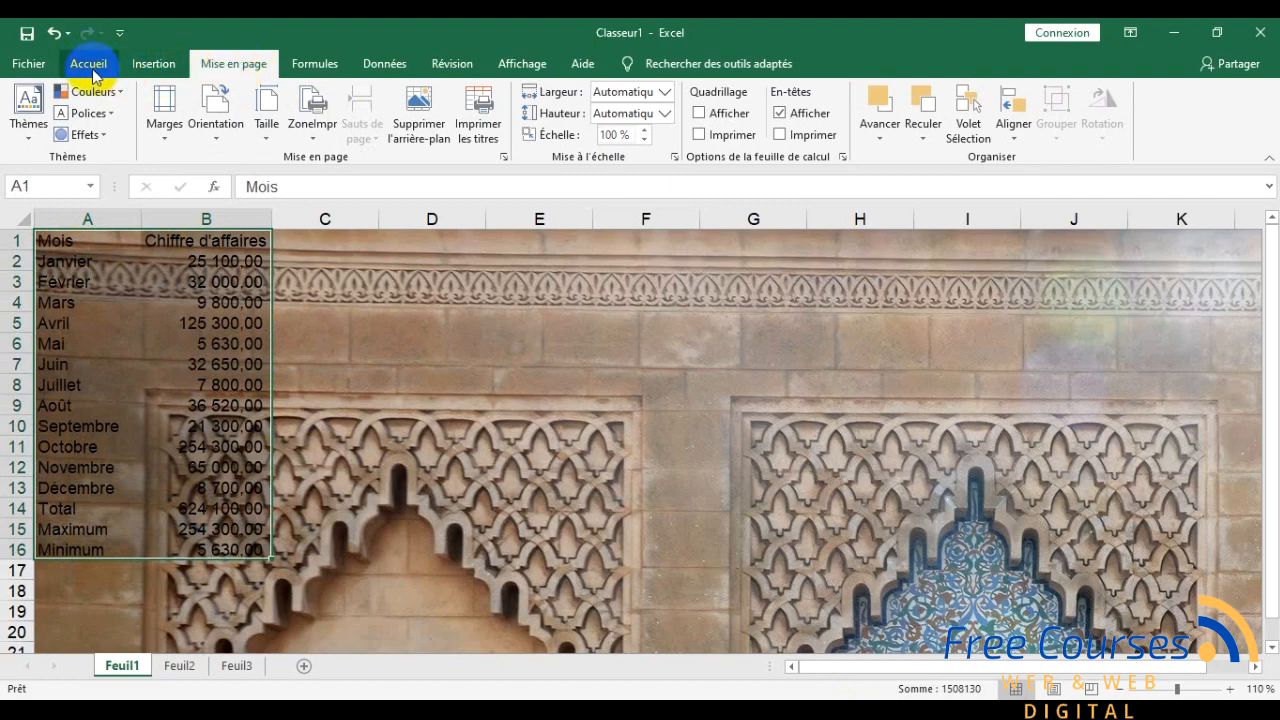
click(88, 64)
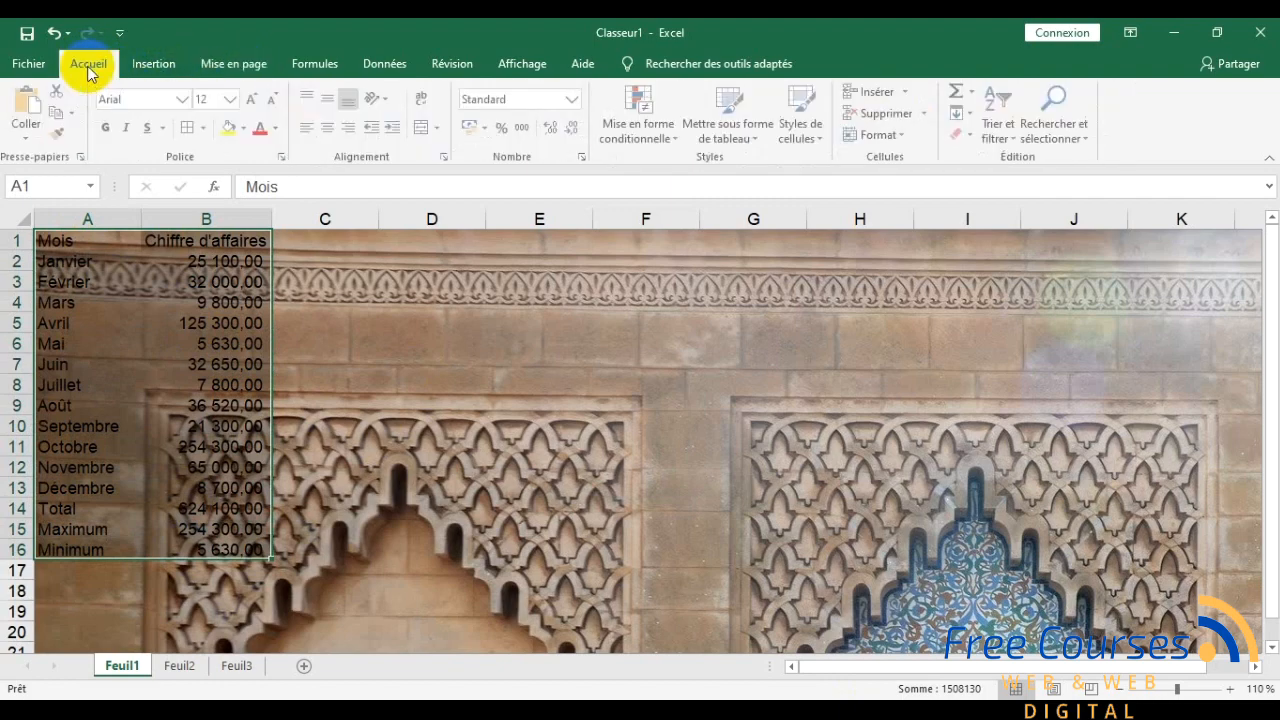
click(205, 129)
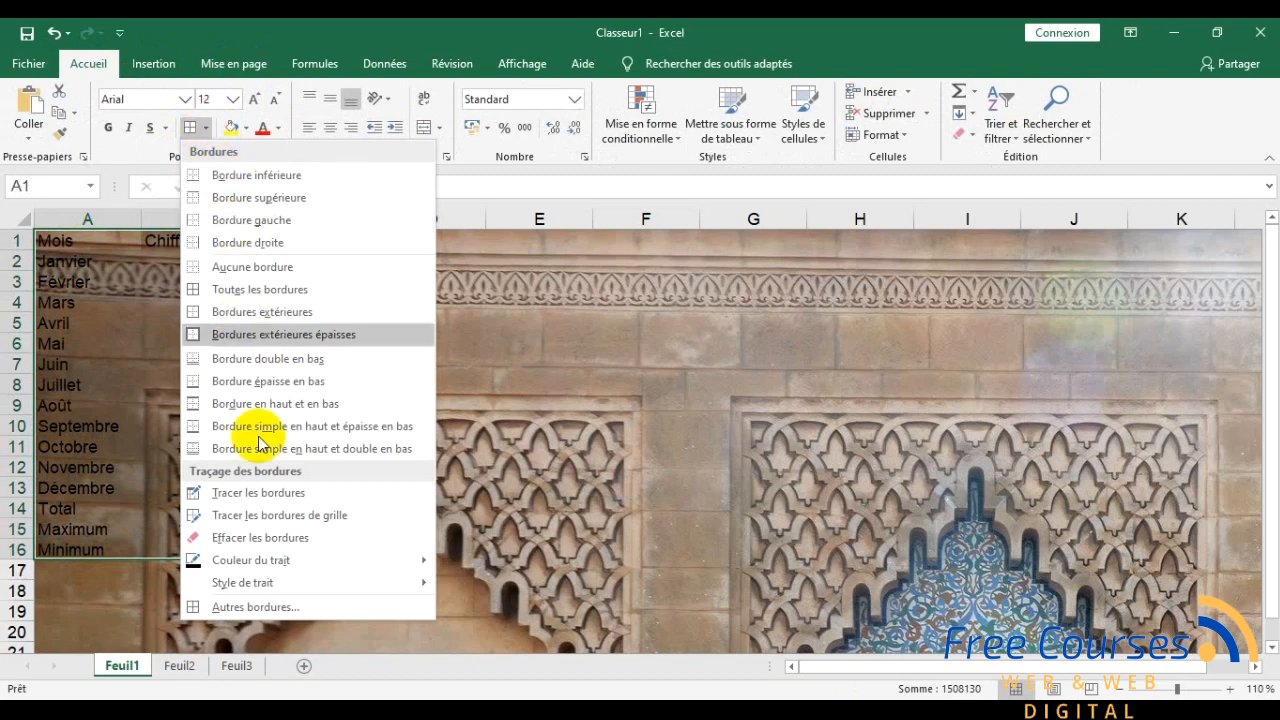
click(304, 608)
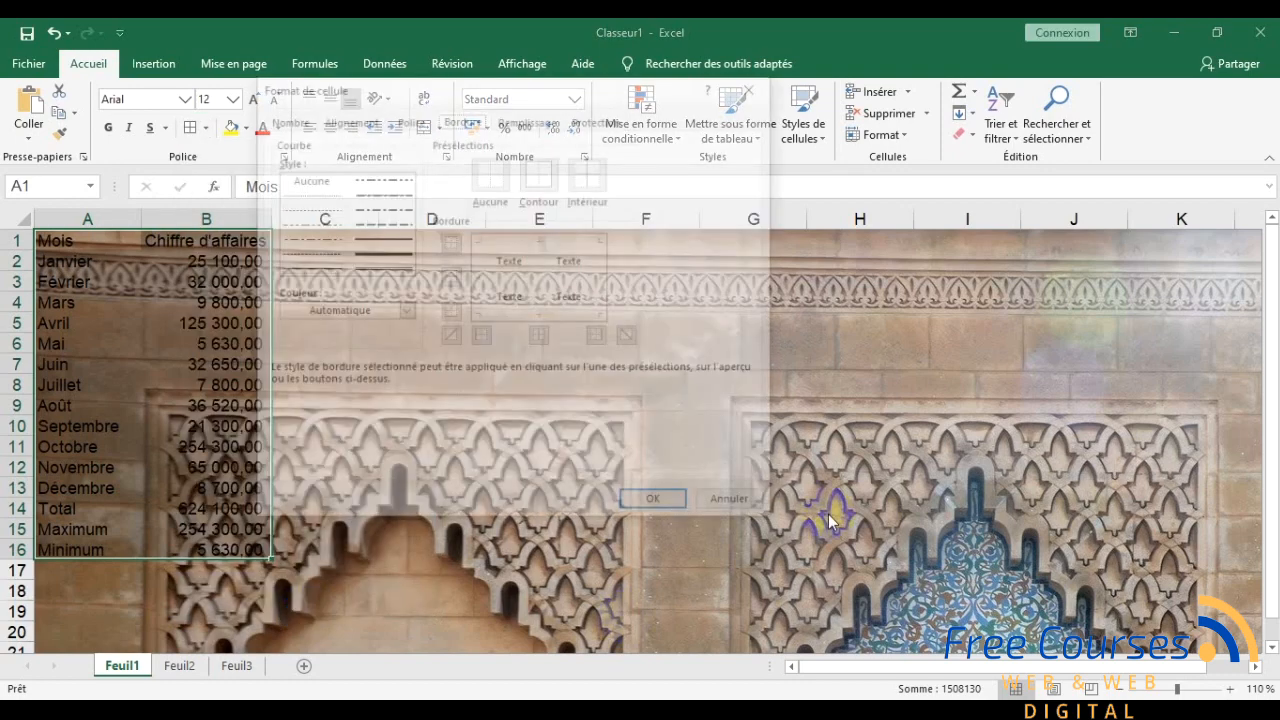
drag(485, 86, 666, 237)
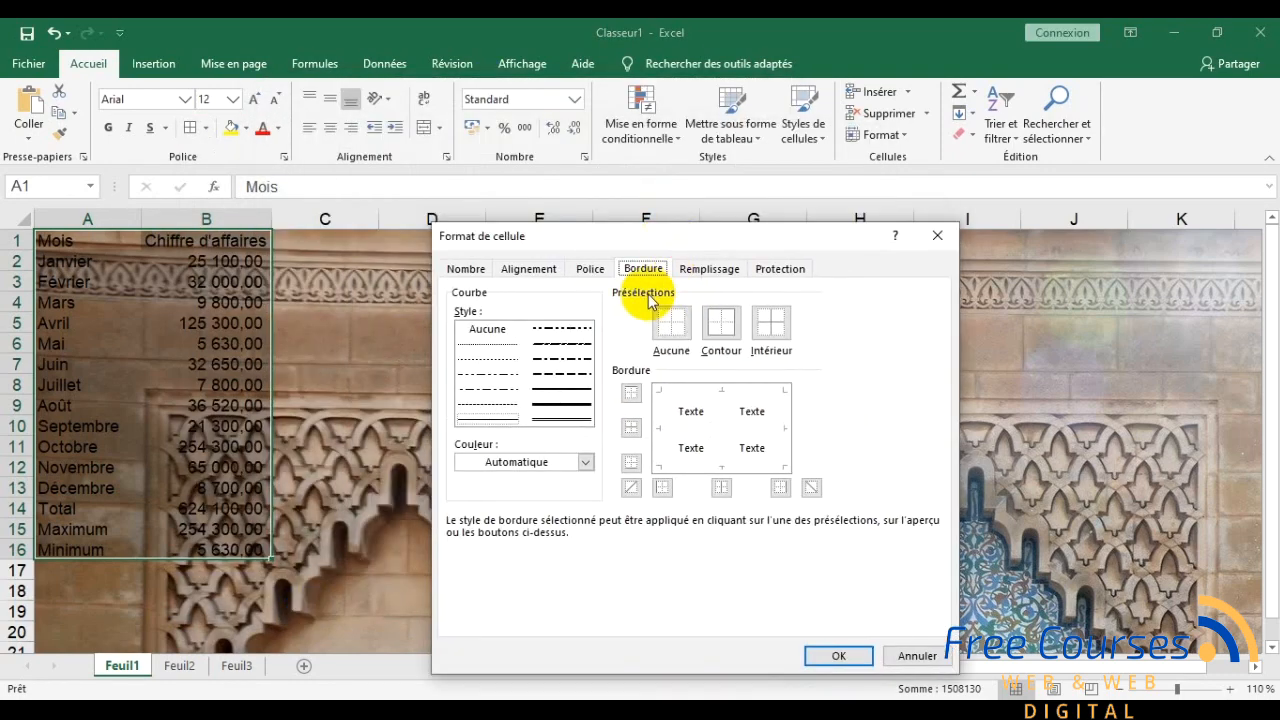
click(709, 268)
click(645, 270)
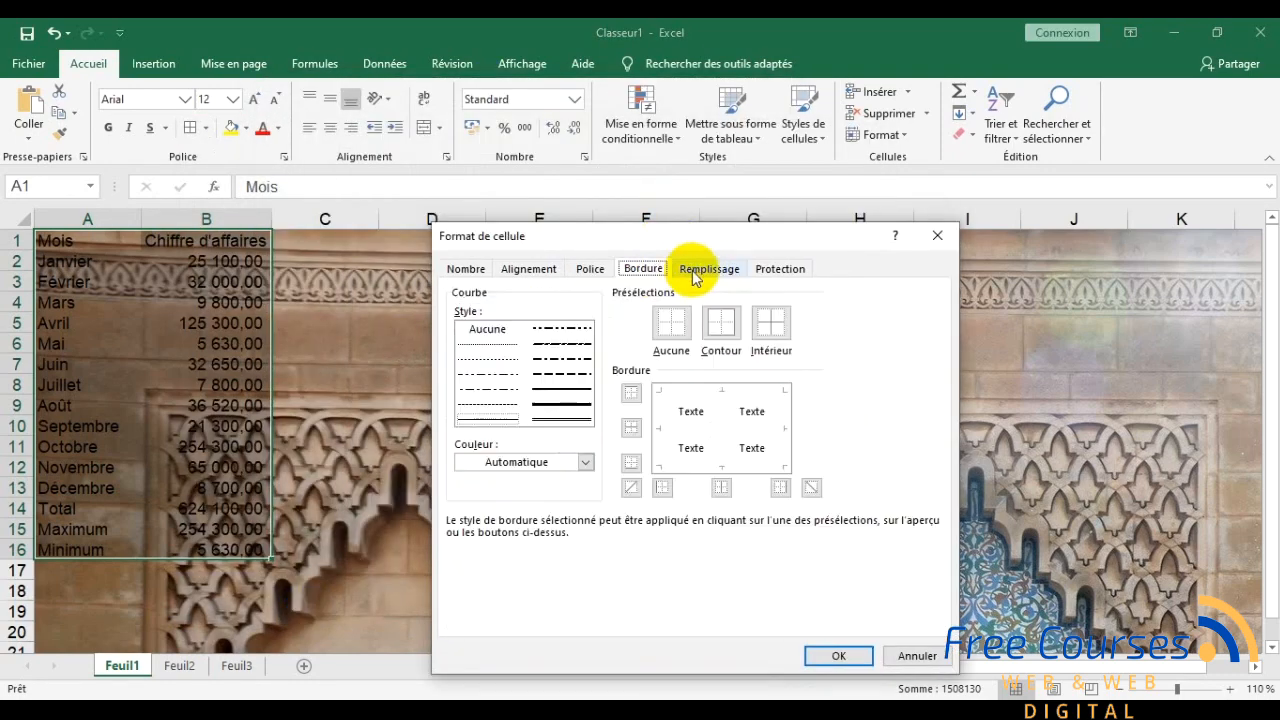
click(897, 655)
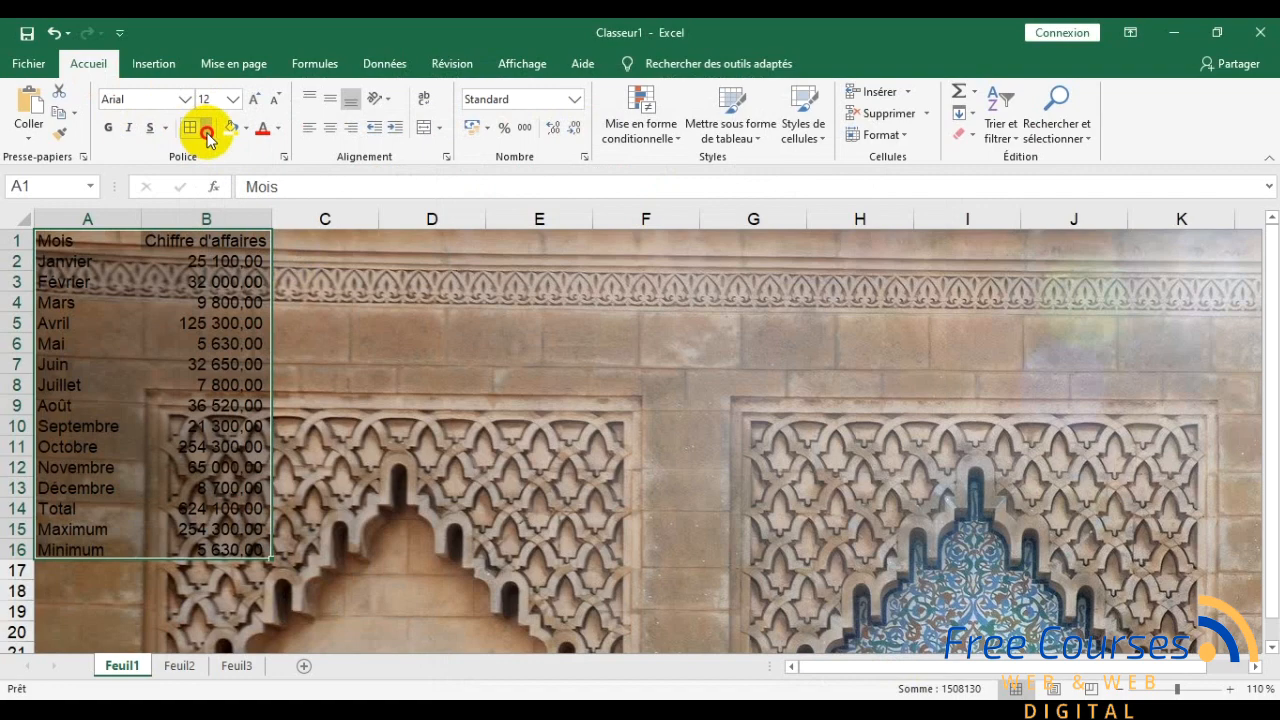
Step: Choose a dark red, medium-thick solid line in the detailed border settings for the table A1:B16
click(206, 132)
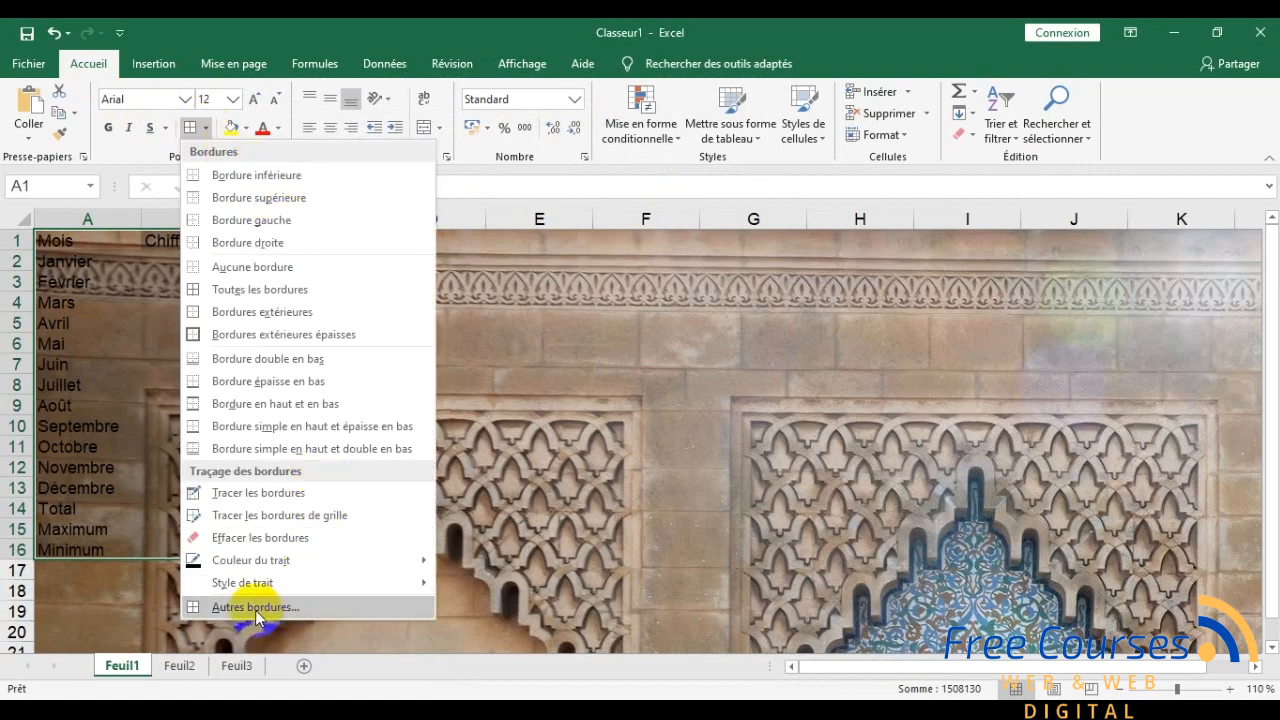
click(285, 610)
drag(595, 242, 603, 216)
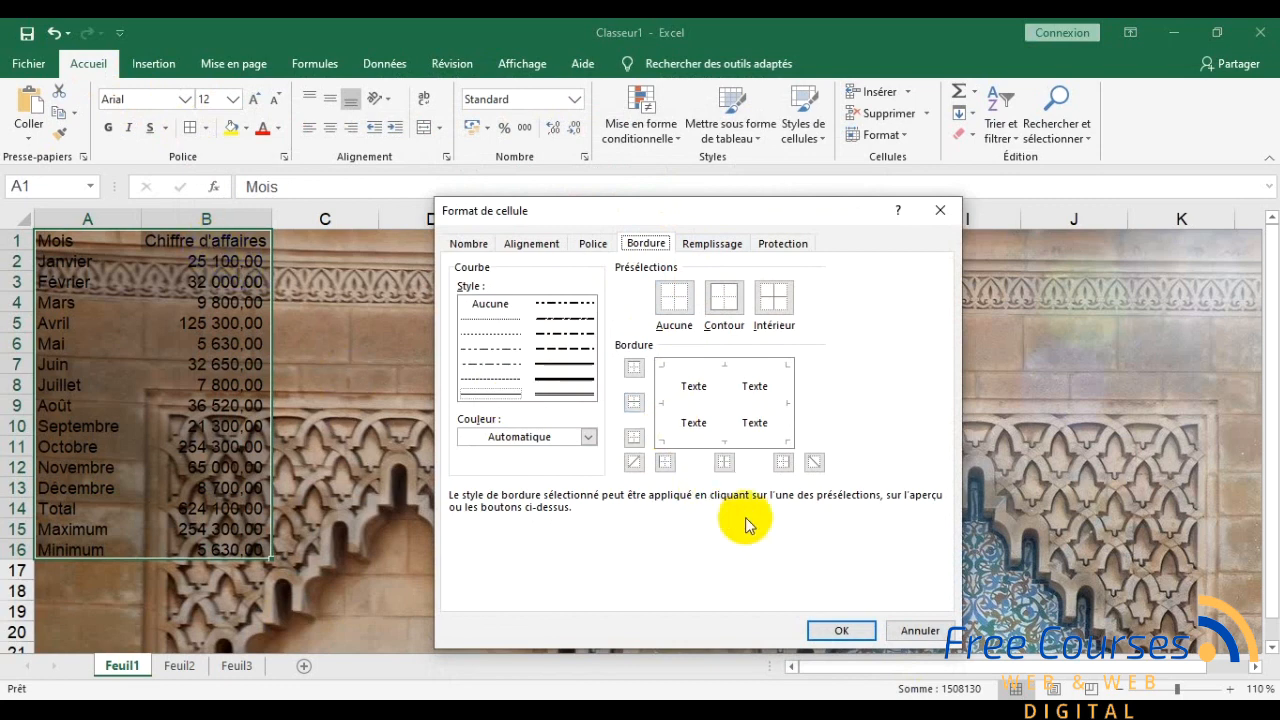
click(587, 436)
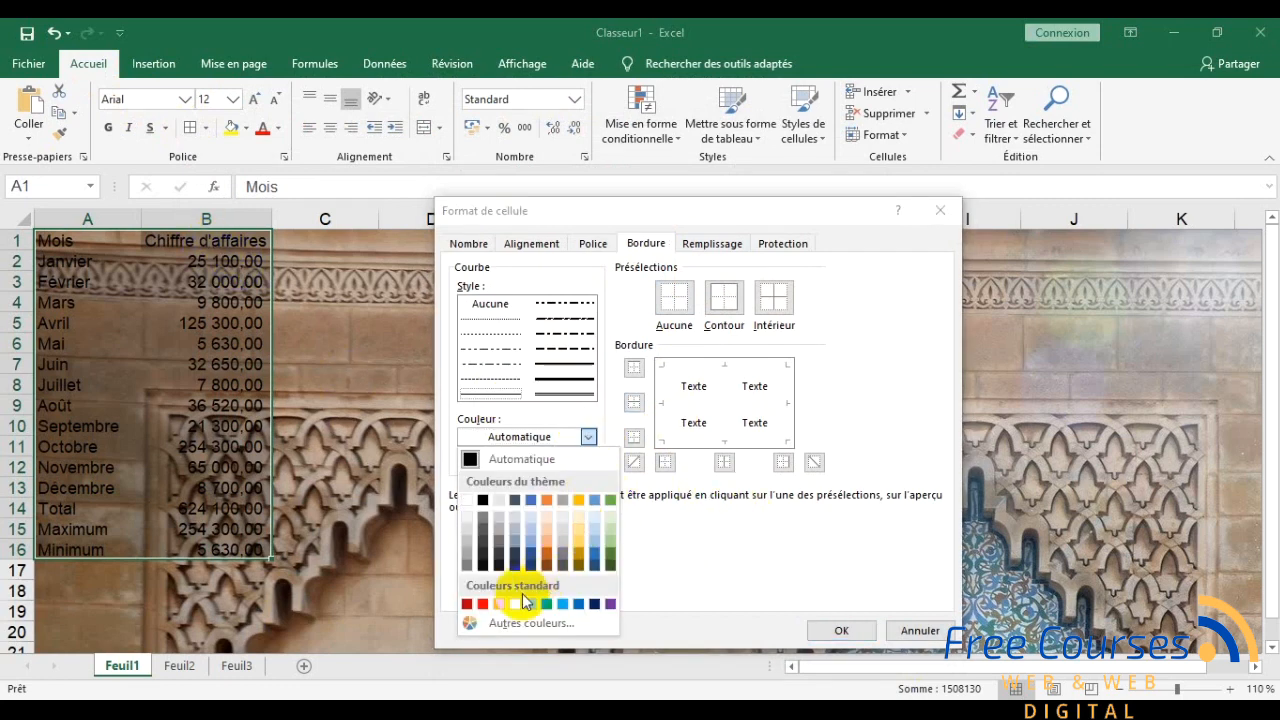
click(465, 605)
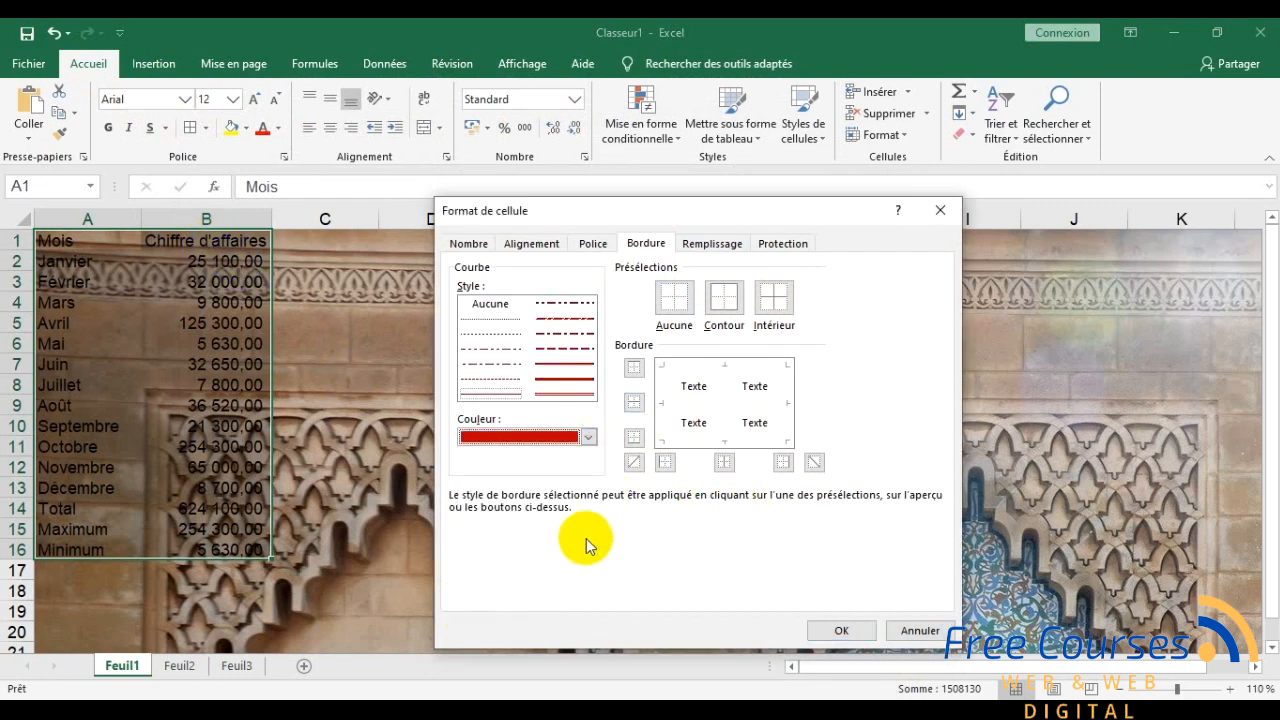
click(565, 364)
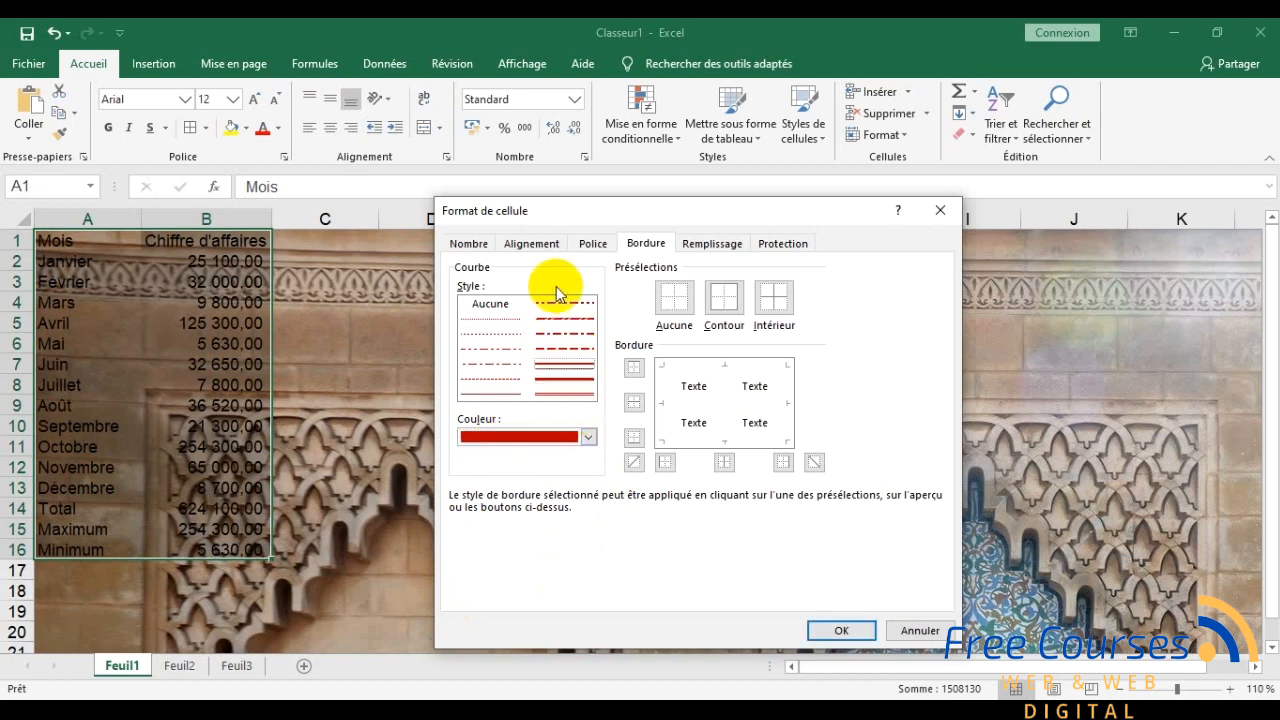
click(566, 382)
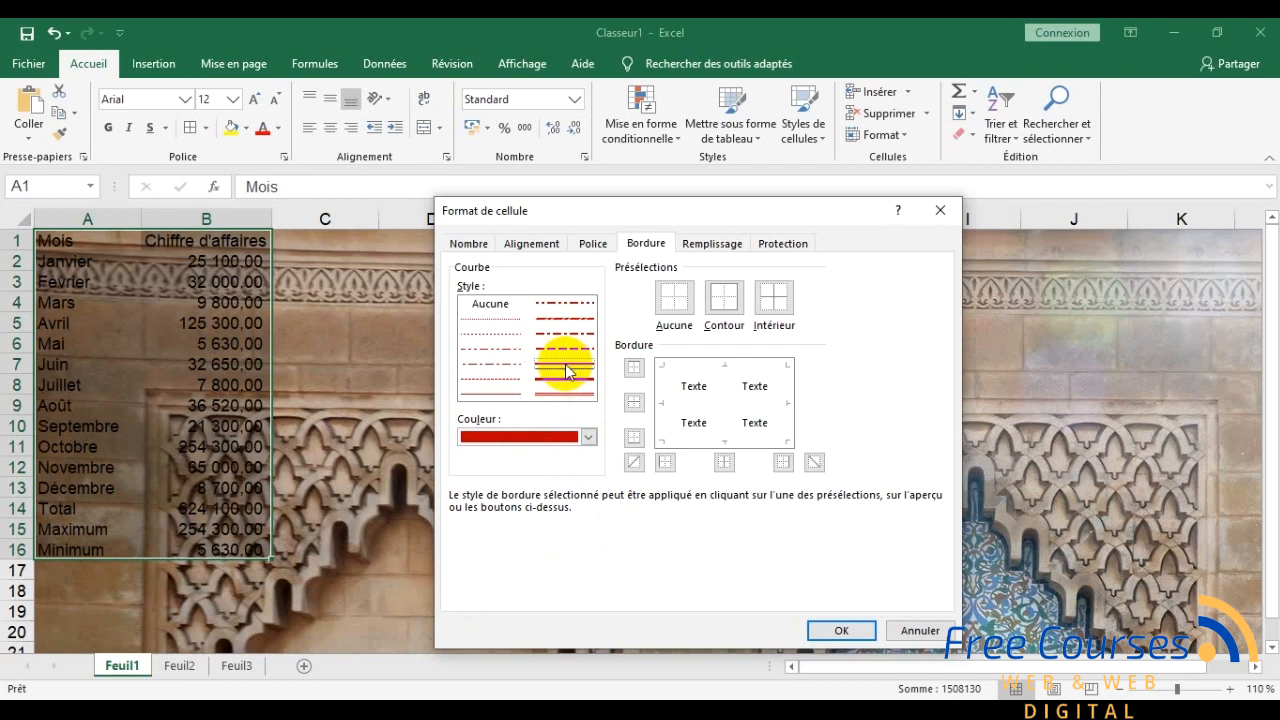
click(720, 305)
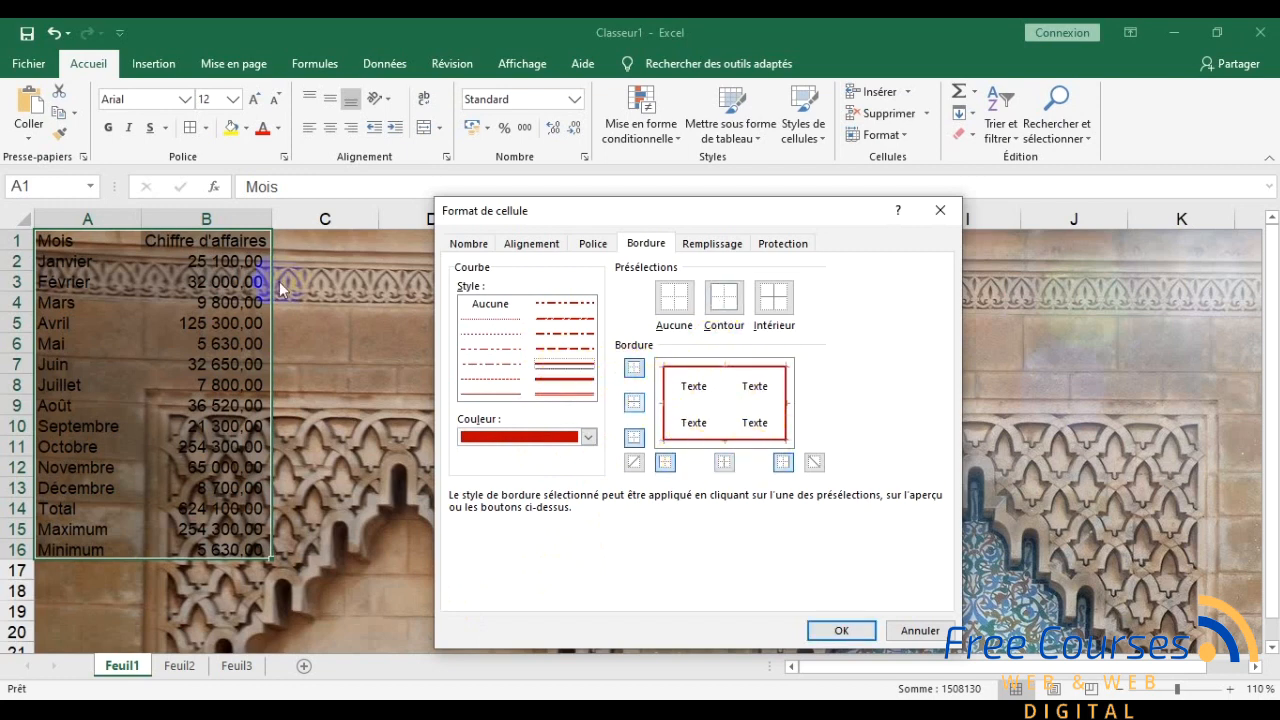
click(773, 297)
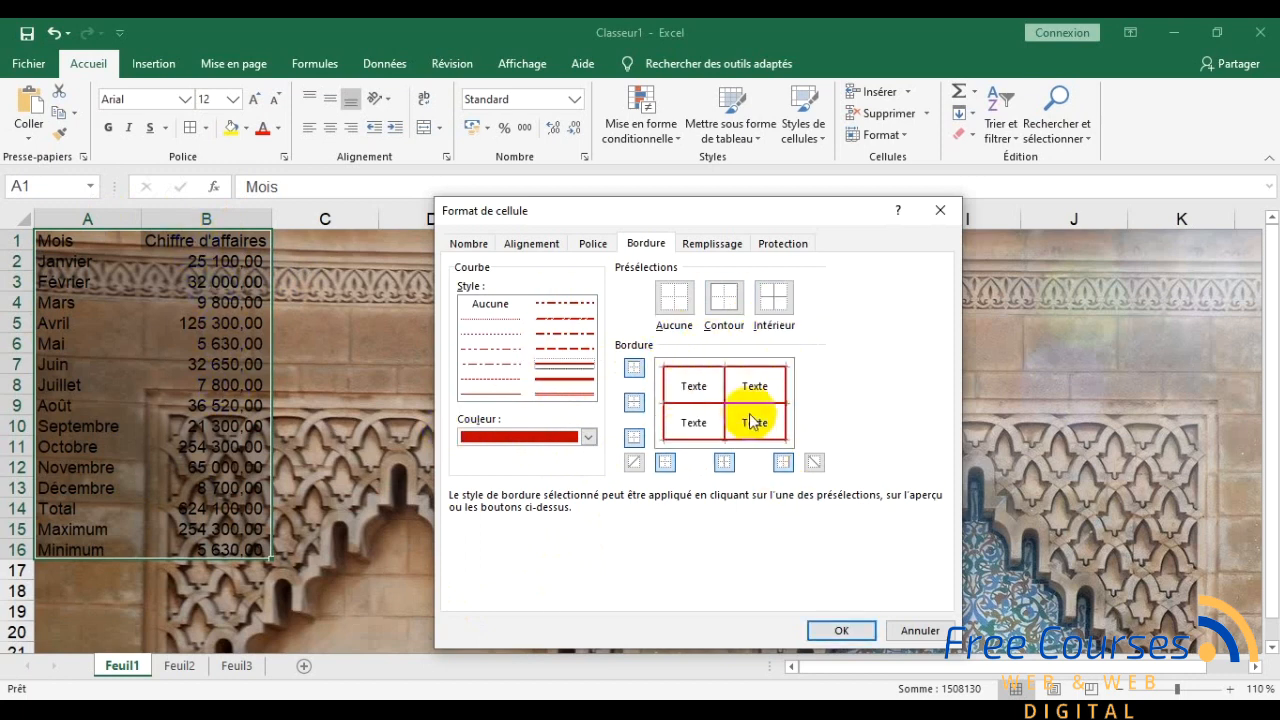
click(673, 299)
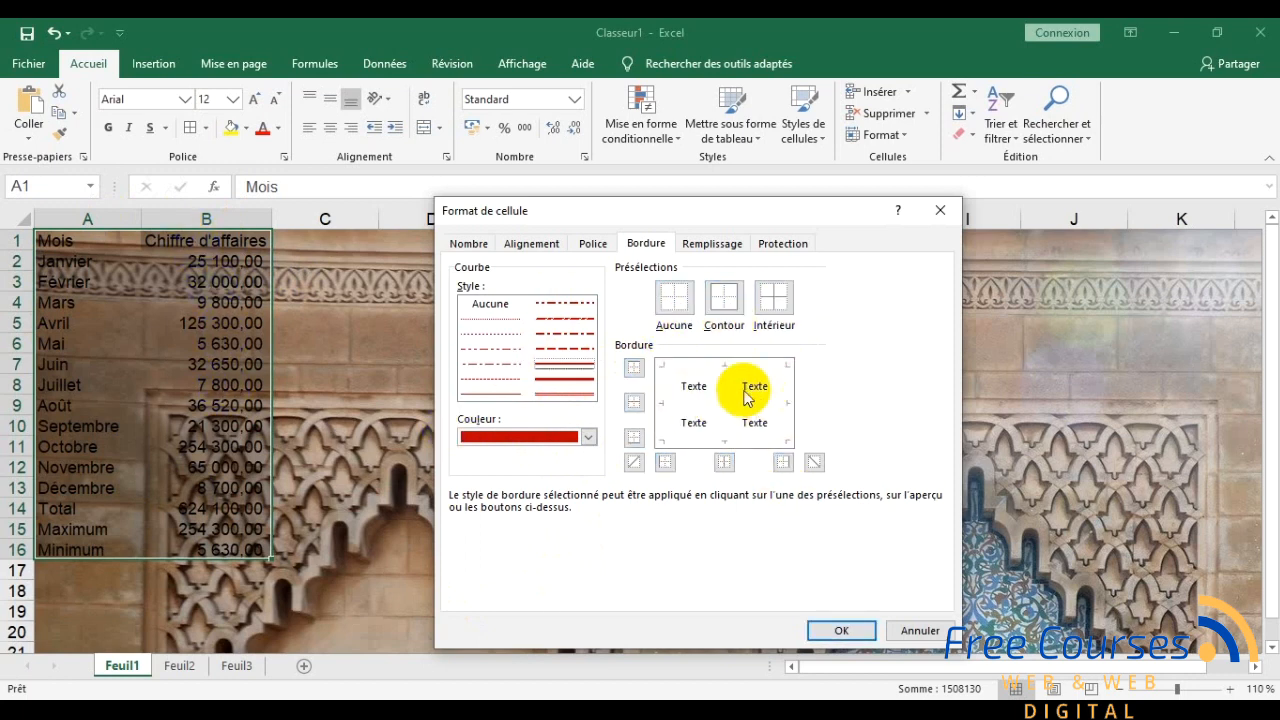
Step: Apply the chosen line to the outline and inside borders of A1:B16 and fill the cells with light blue
click(735, 316)
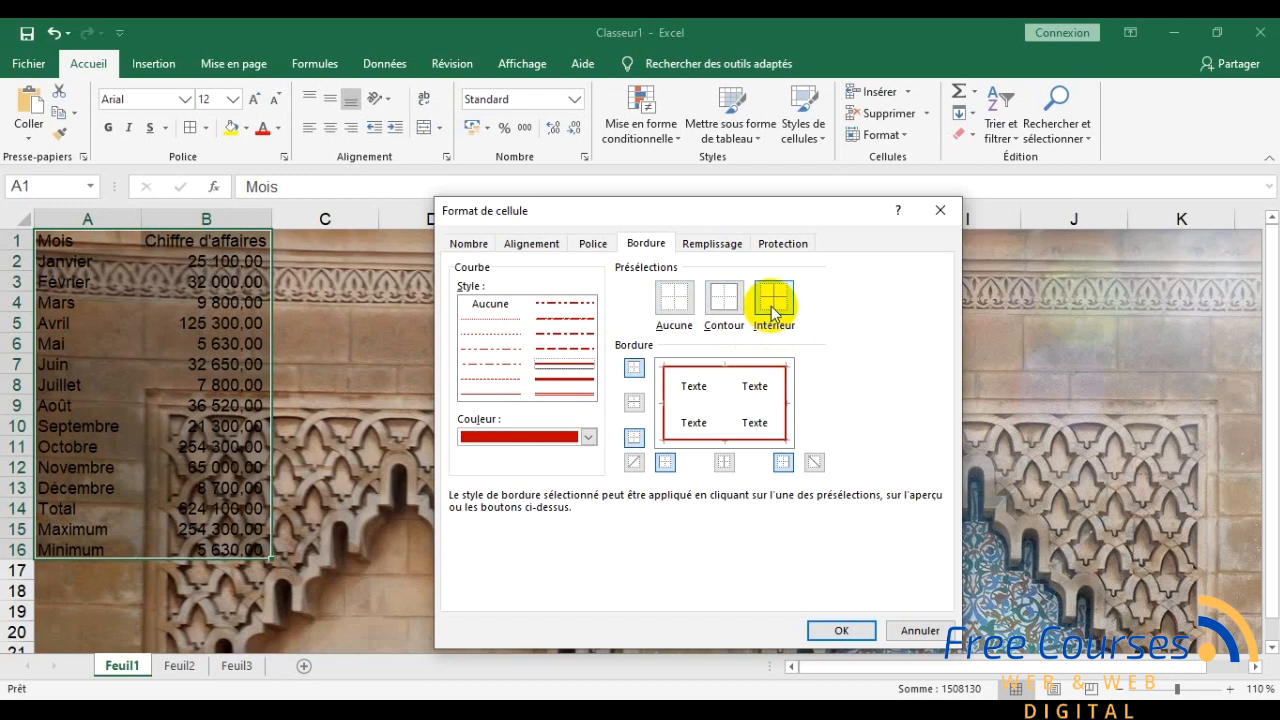
click(772, 312)
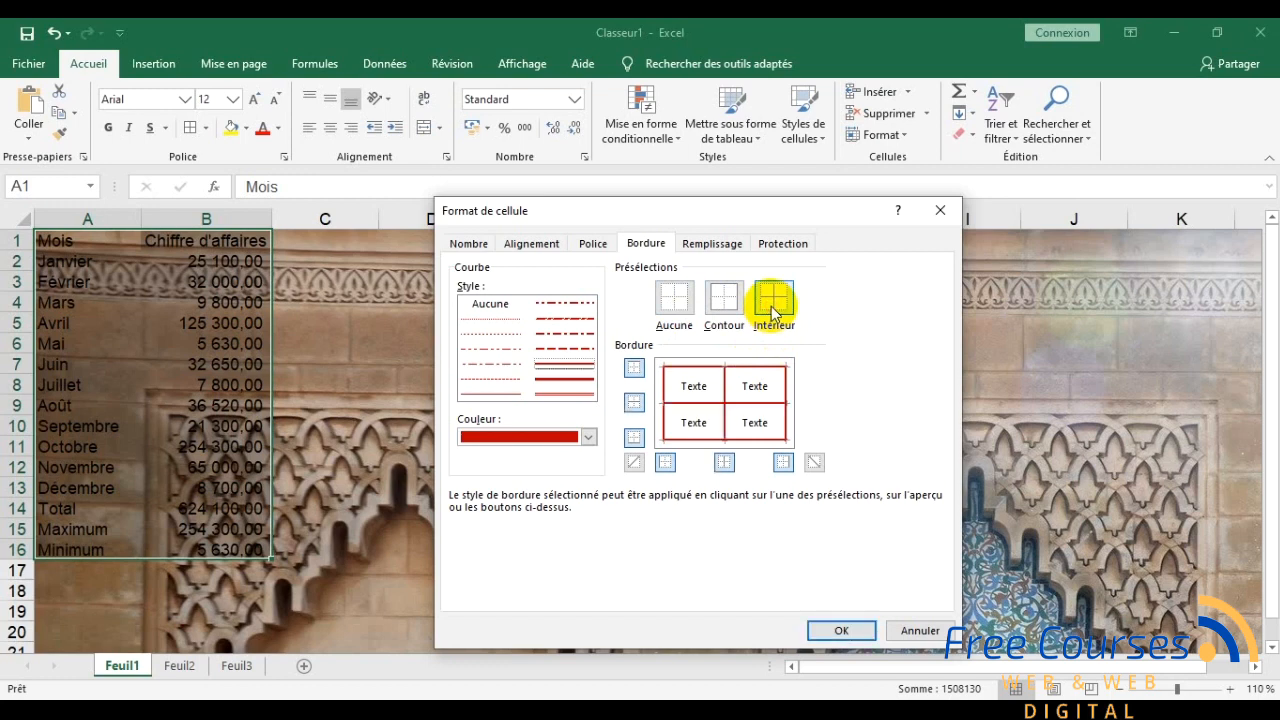
click(713, 247)
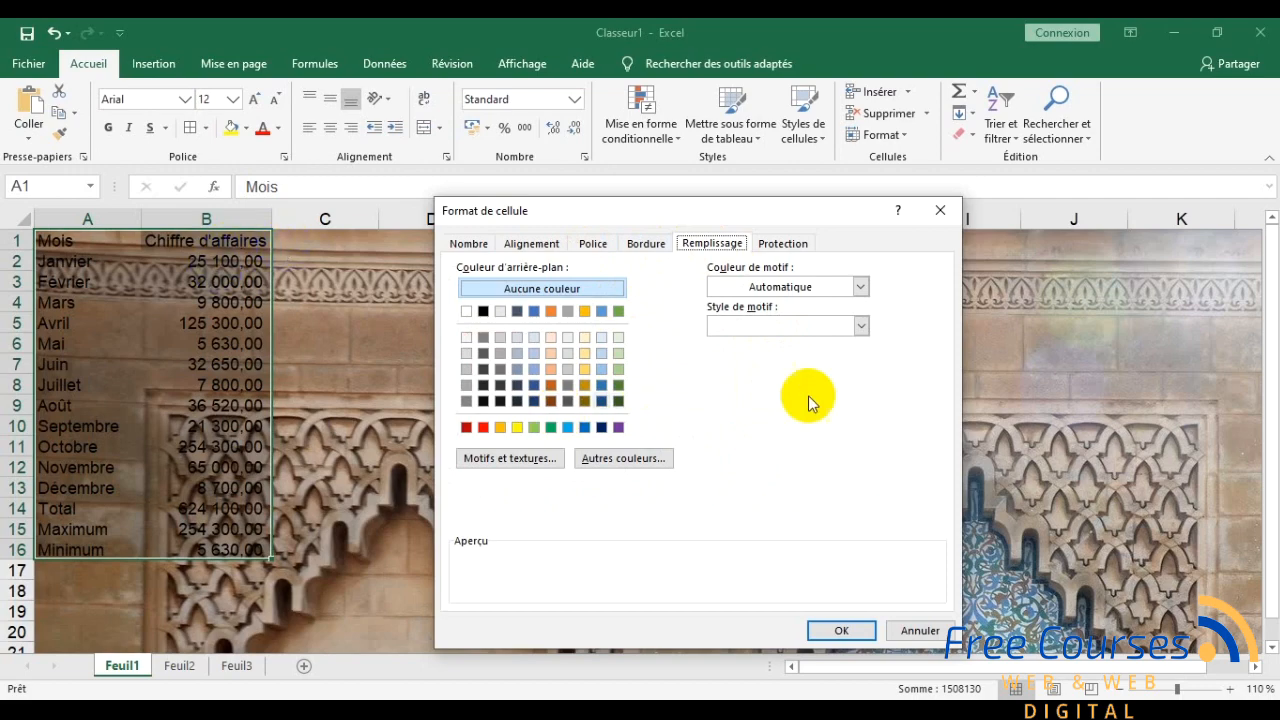
click(606, 355)
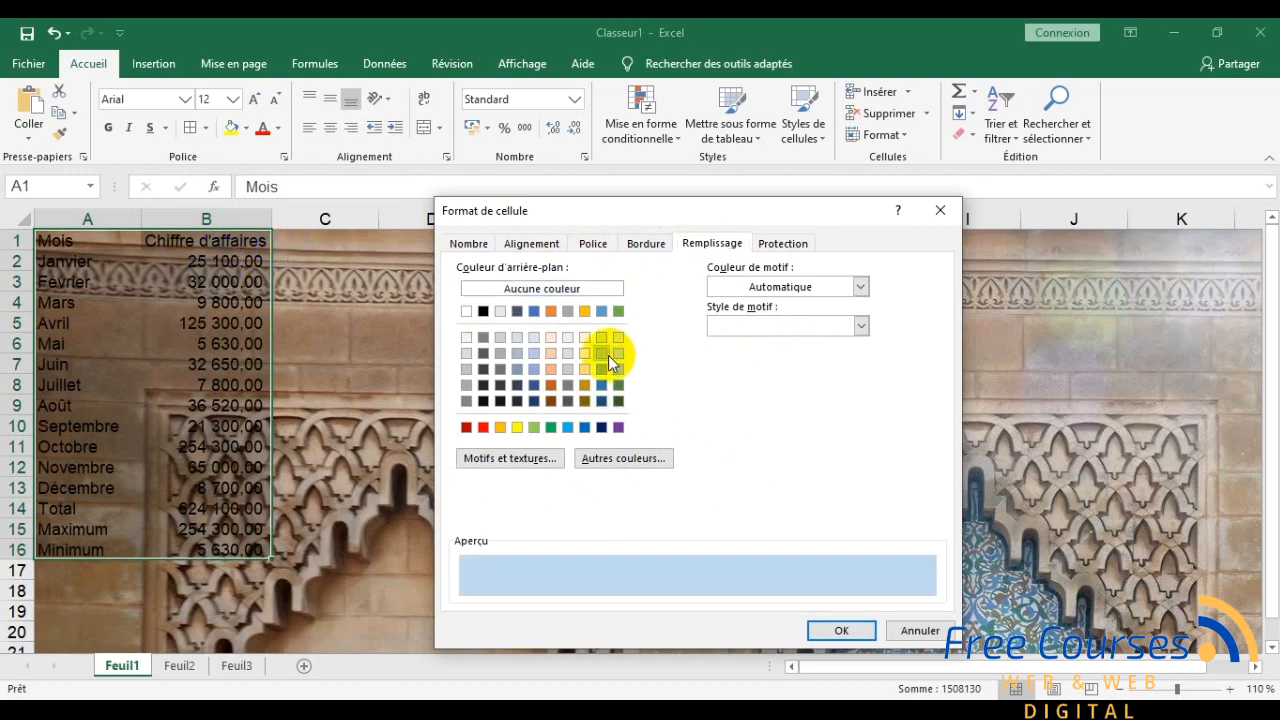
click(852, 631)
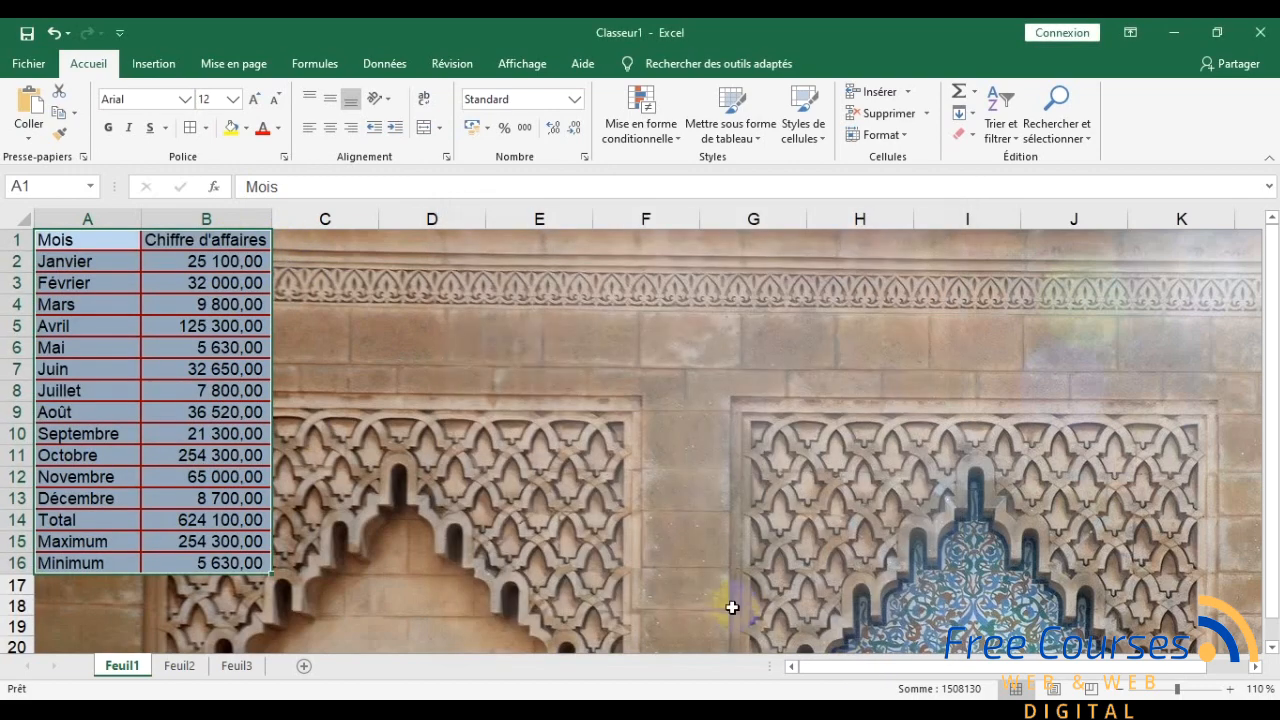
click(636, 568)
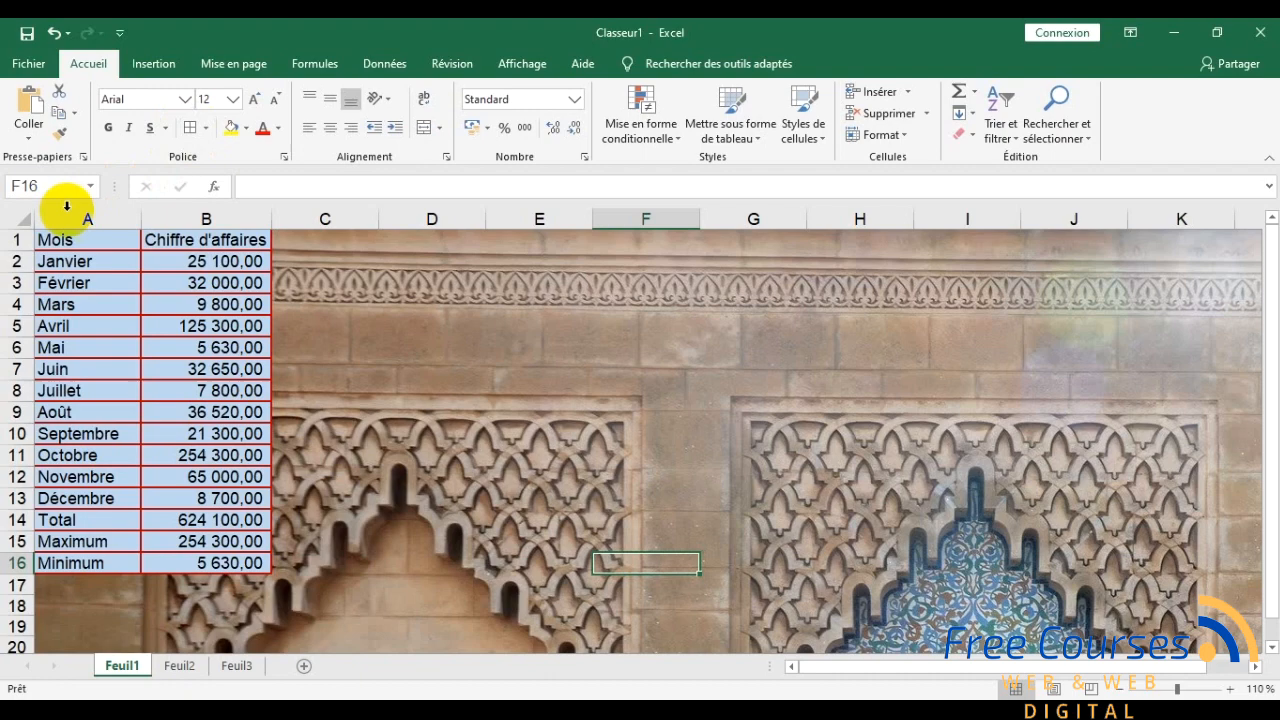
drag(78, 236, 186, 564)
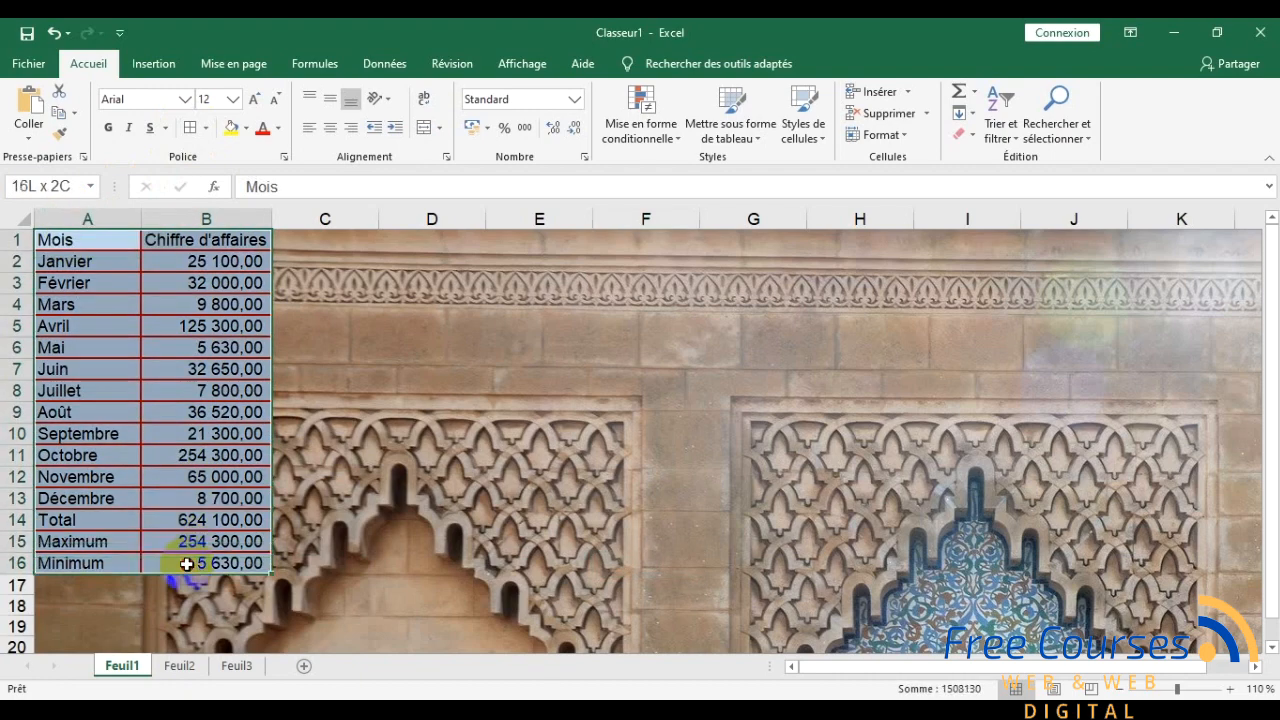
click(205, 128)
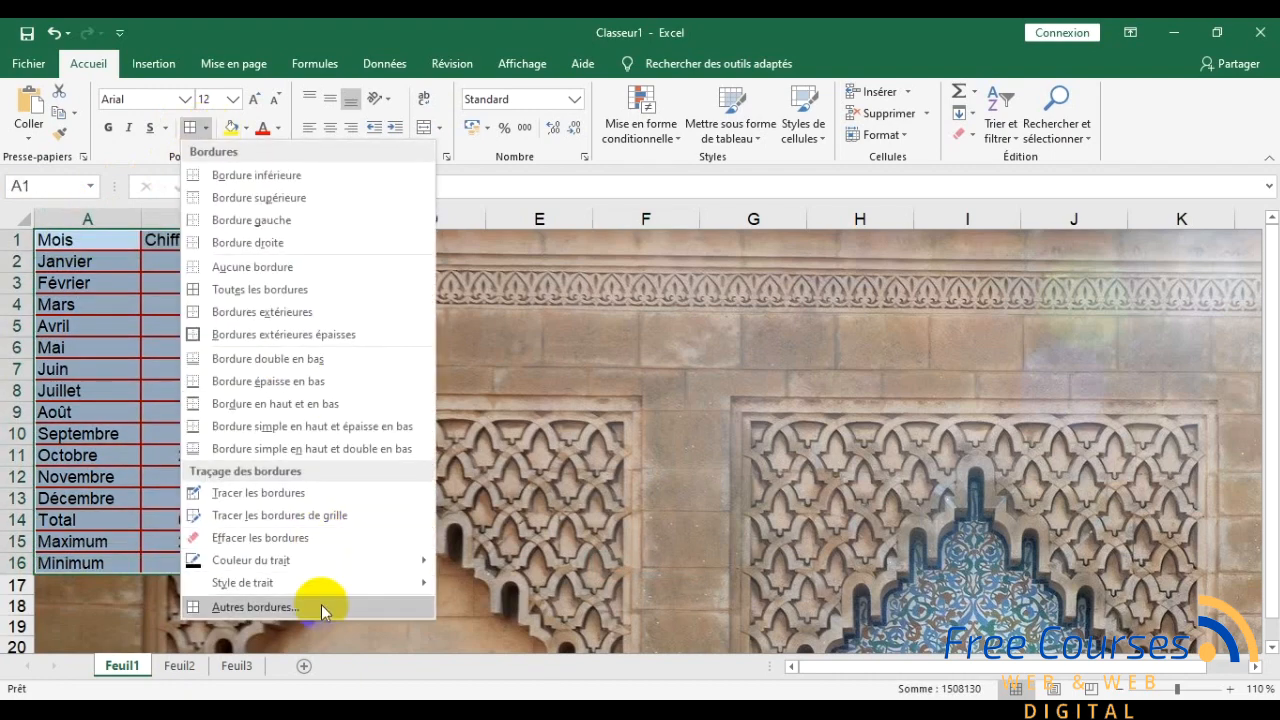
click(206, 128)
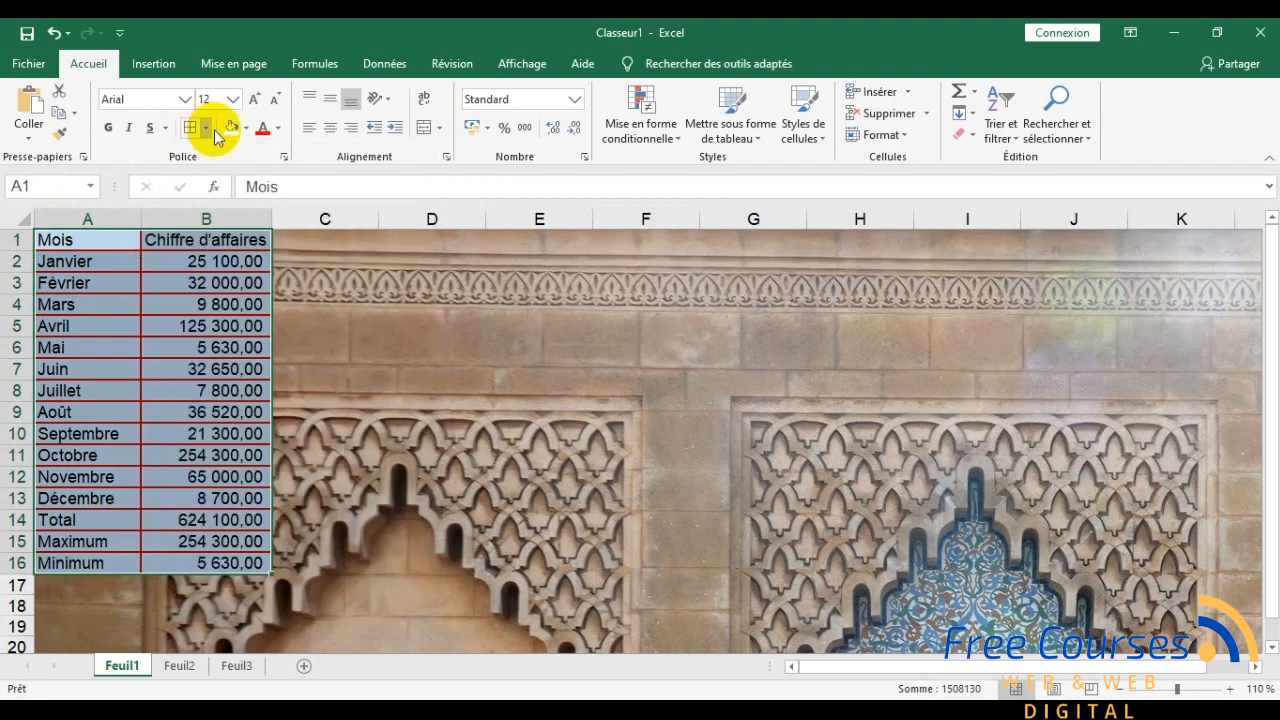
Step: Read the task about renaming the sheet in Application_Excel.docx in Word and return to the Classeur1 workbook in Excel
click(856, 706)
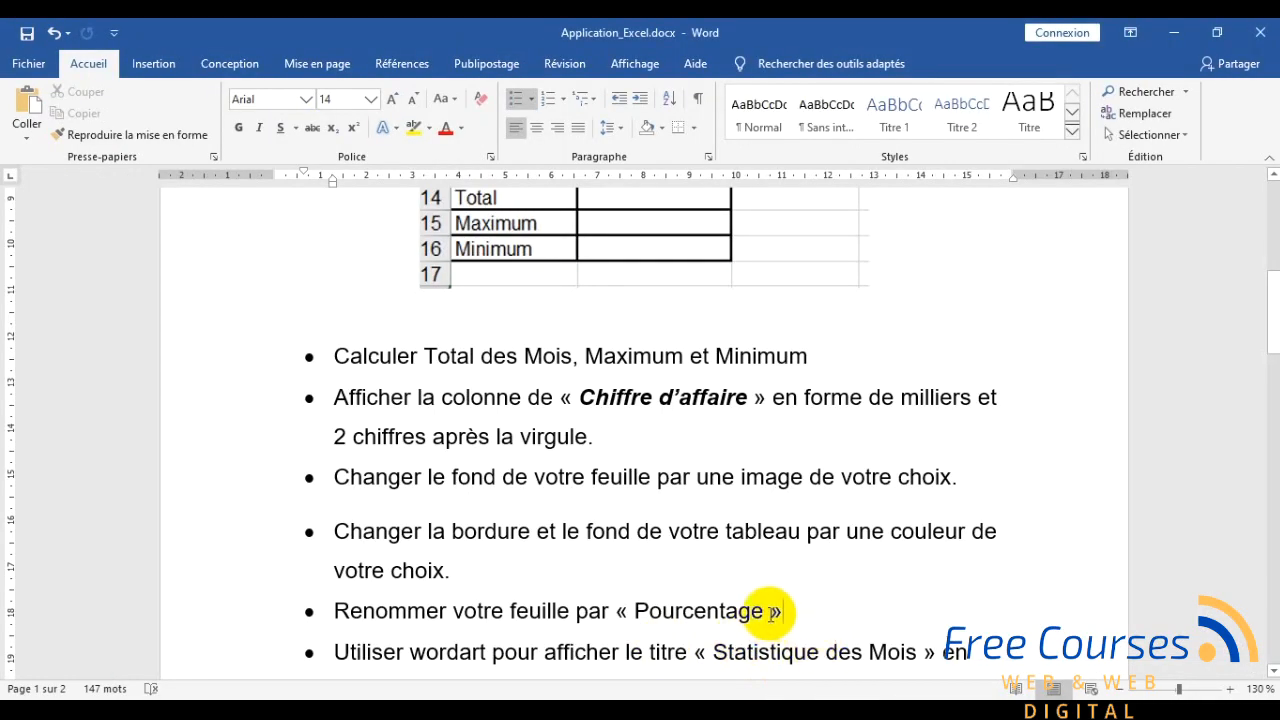
drag(800, 612, 666, 612)
click(728, 612)
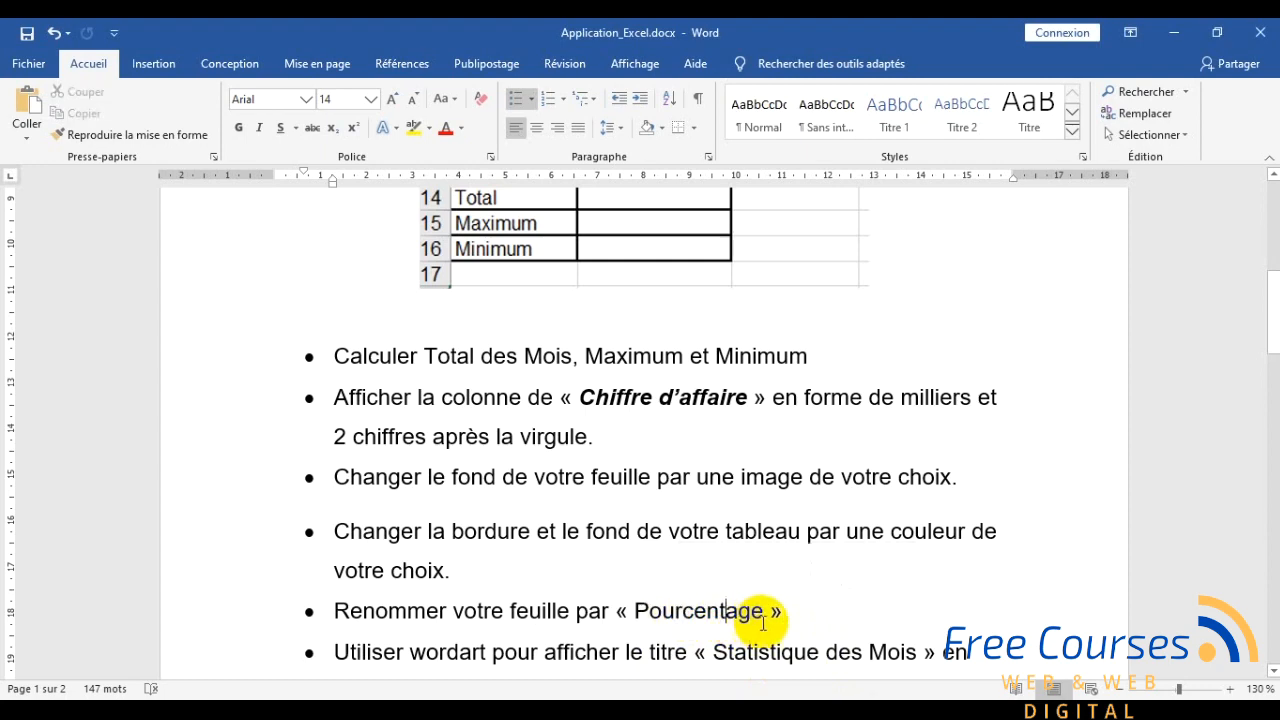
click(856, 706)
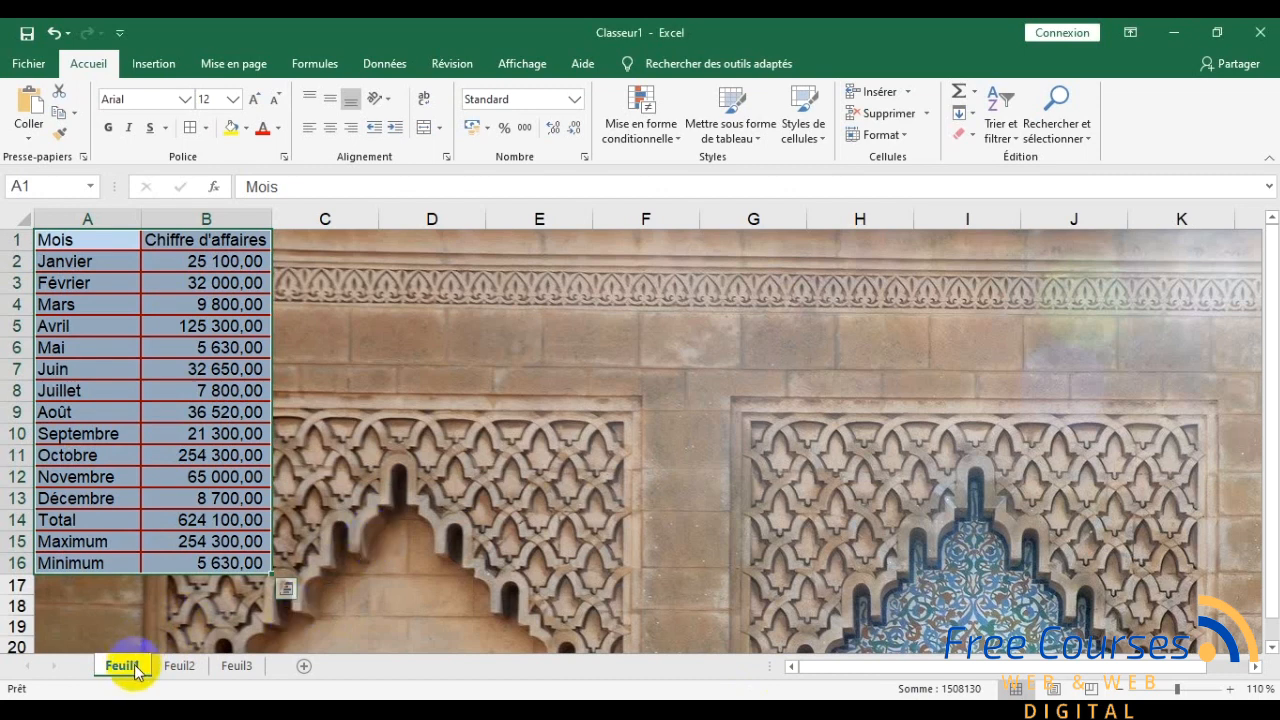
Step: Rename the Feuil1 sheet as Pourcentage
ctrl+click(179, 666)
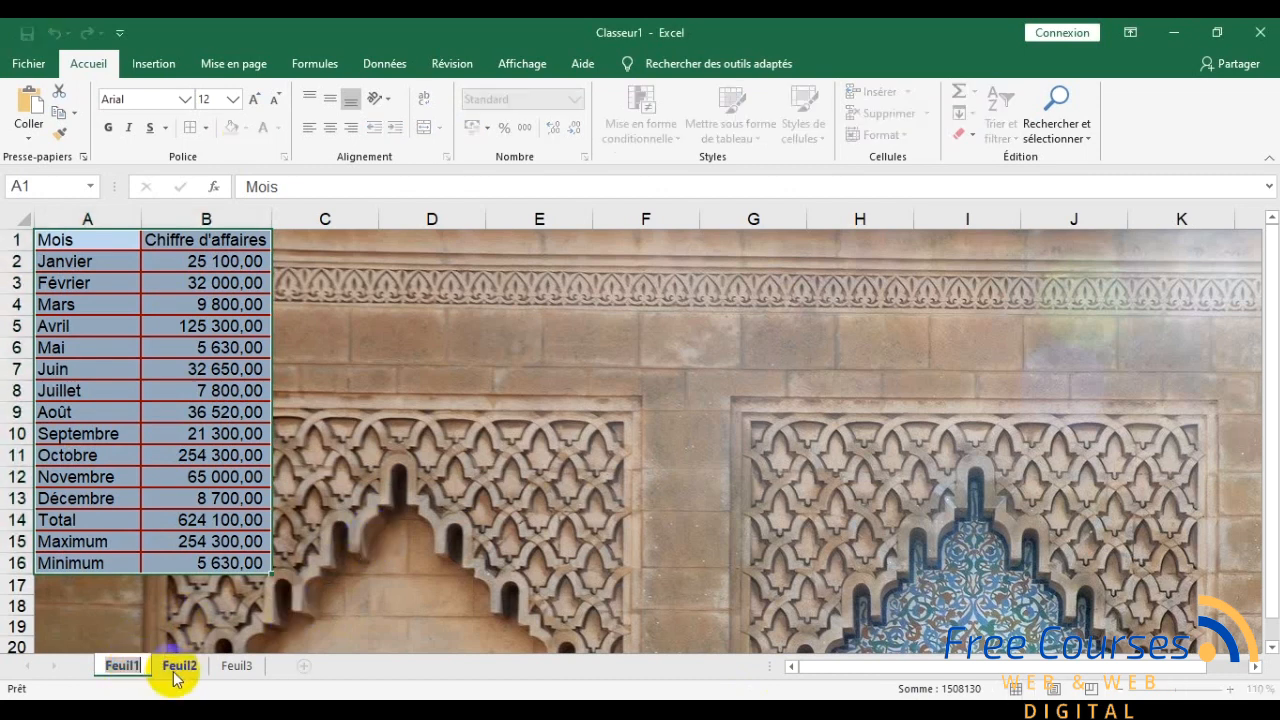
key(BackSpace)
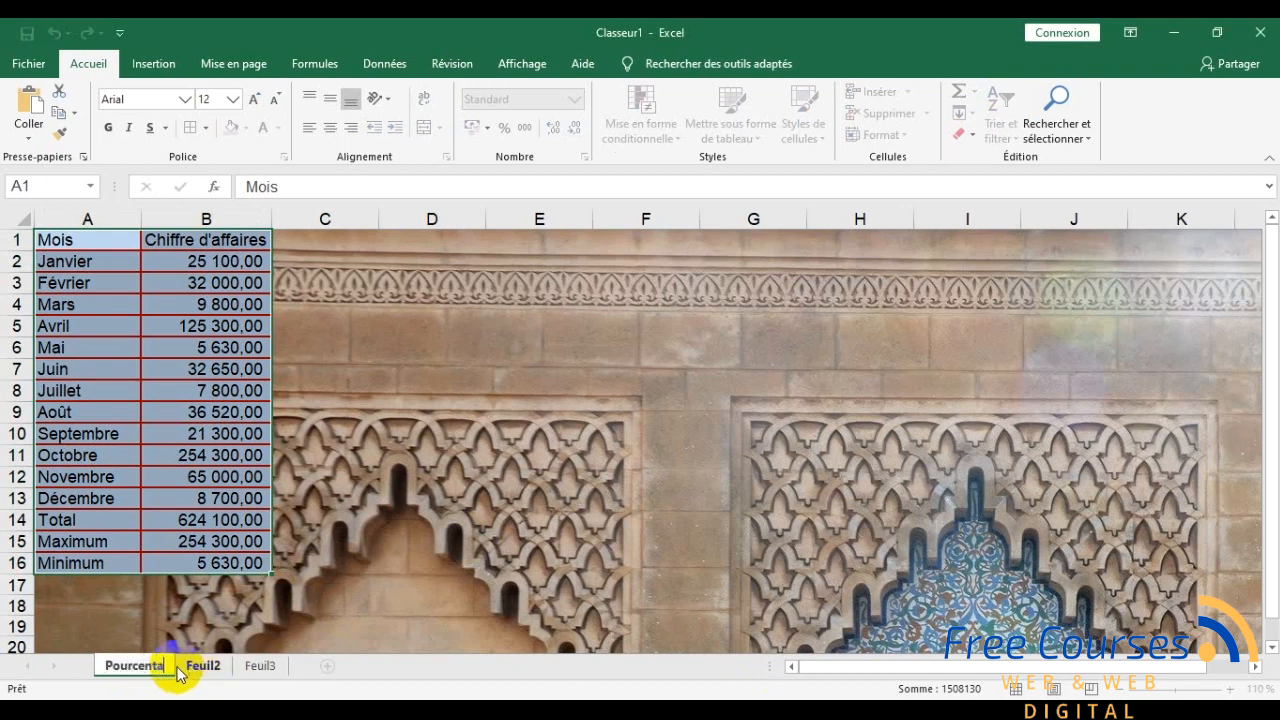
text(Pourcentage)
key(Return)
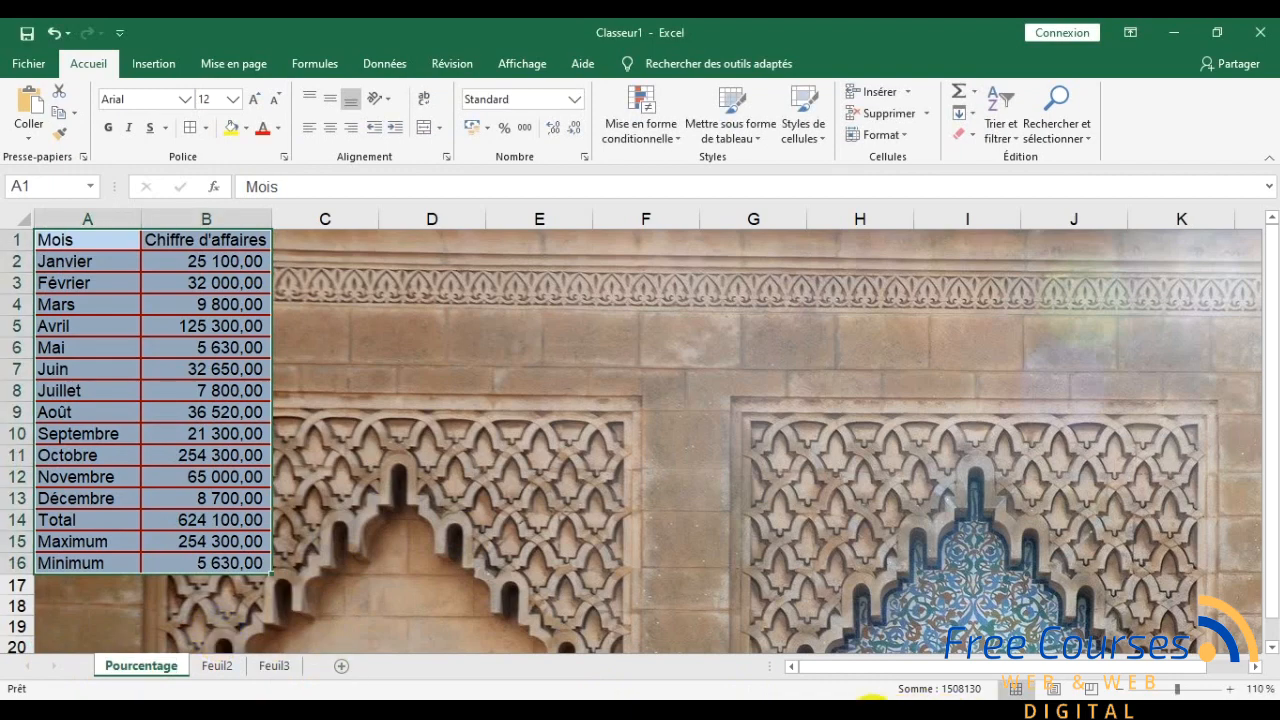
Step: Read the WordArt title task in Application_Excel.docx in Word and return to the Pourcentage sheet in Excel, selecting cell C18
click(863, 715)
scroll(736, 580, down, 2)
scroll(736, 580, down, 3)
drag(337, 427, 559, 465)
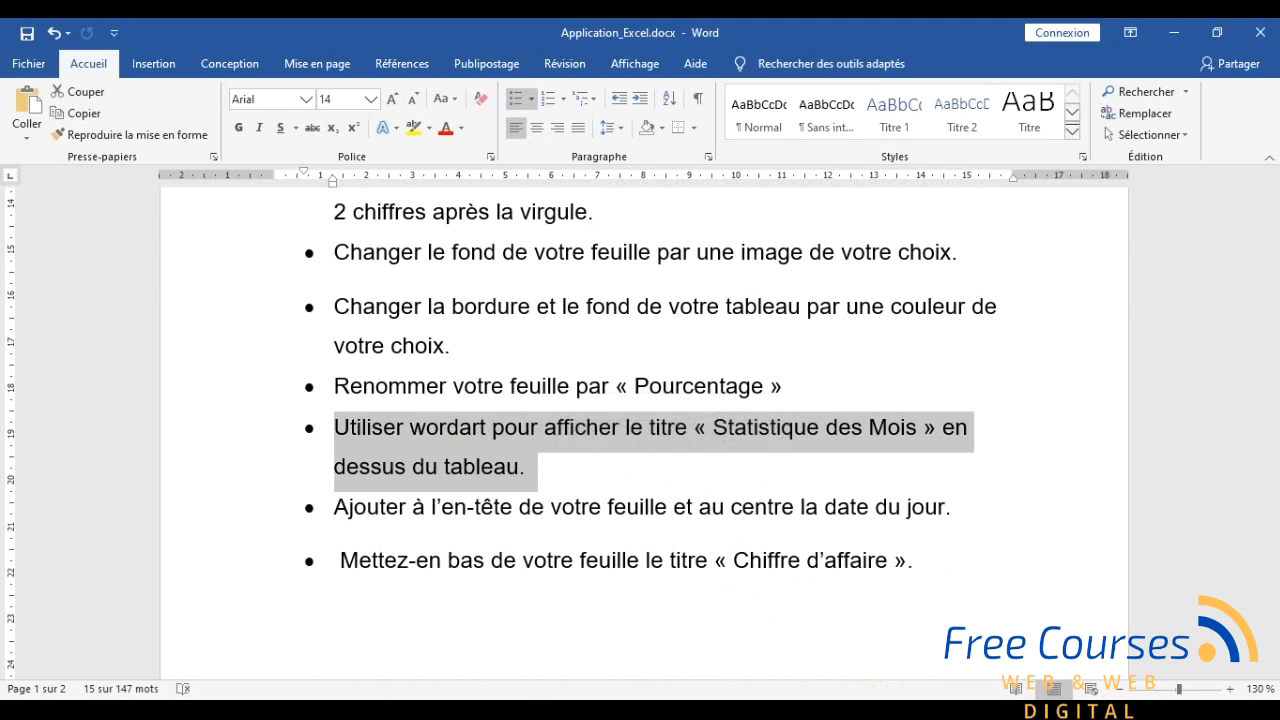
click(898, 712)
click(306, 605)
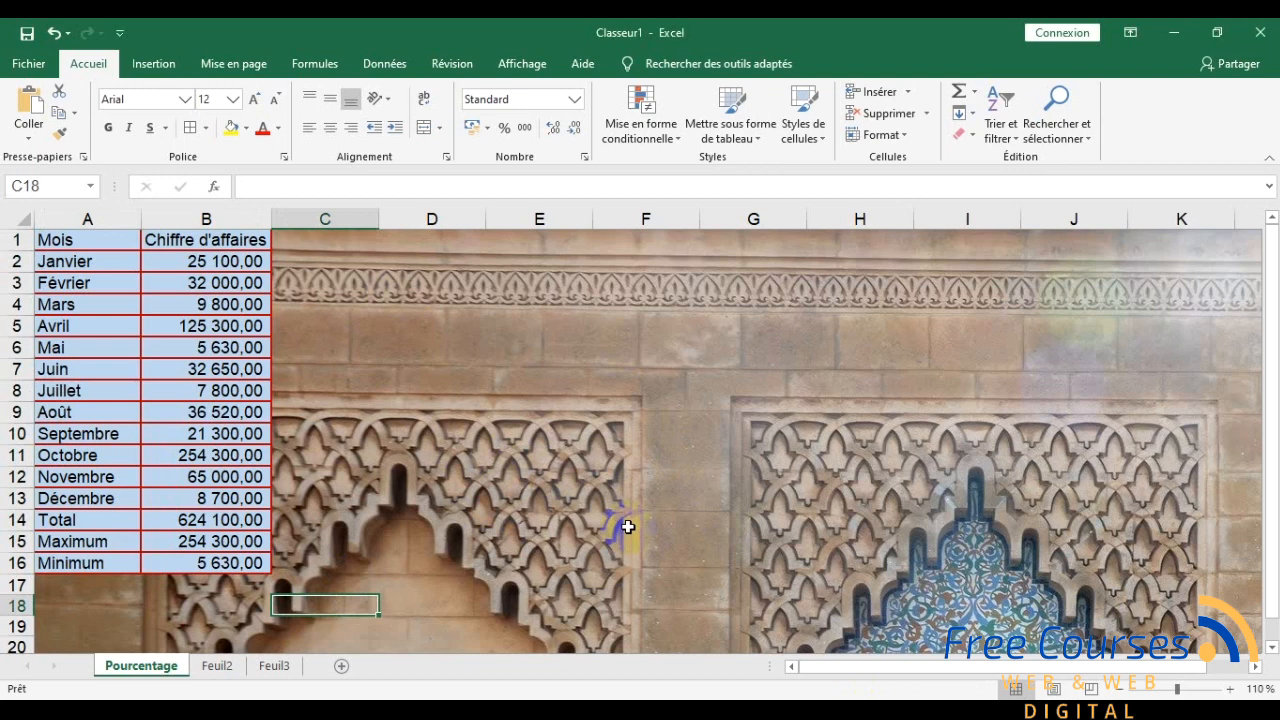
Step: Insert a light blue WordArt title with the text "Statistique des Mois" on the Pourcentage sheet
click(155, 66)
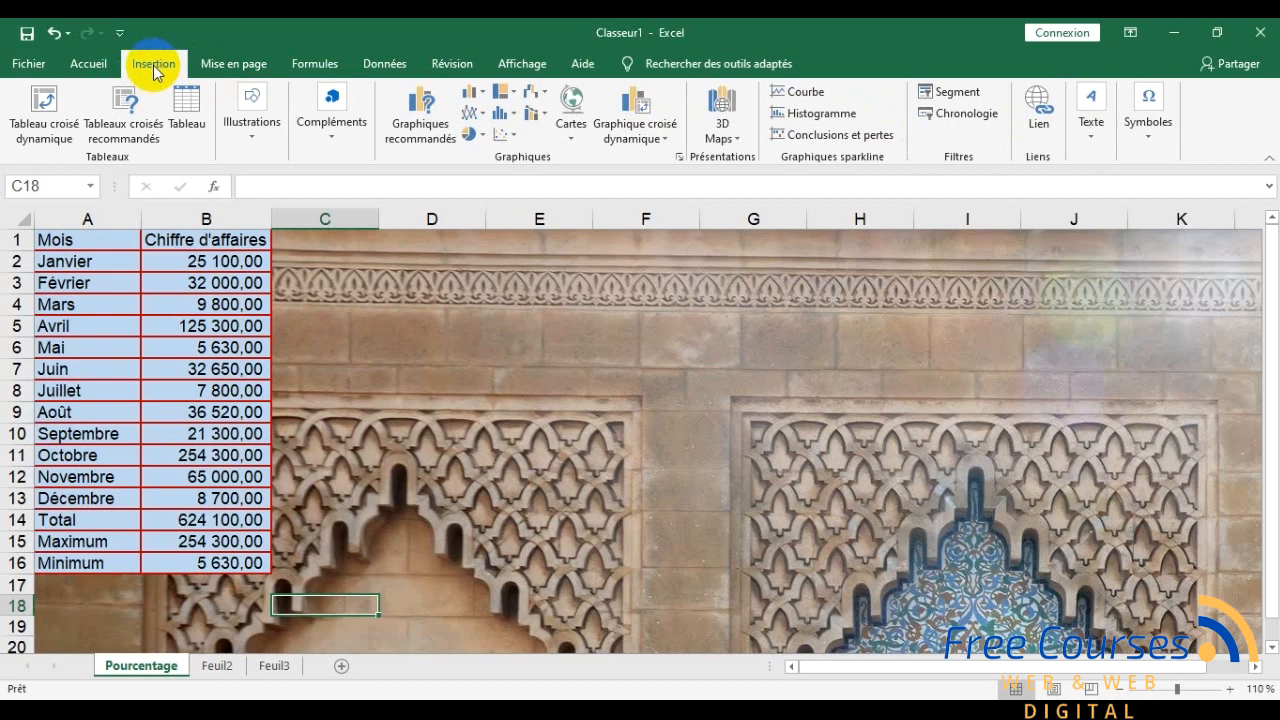
click(1097, 145)
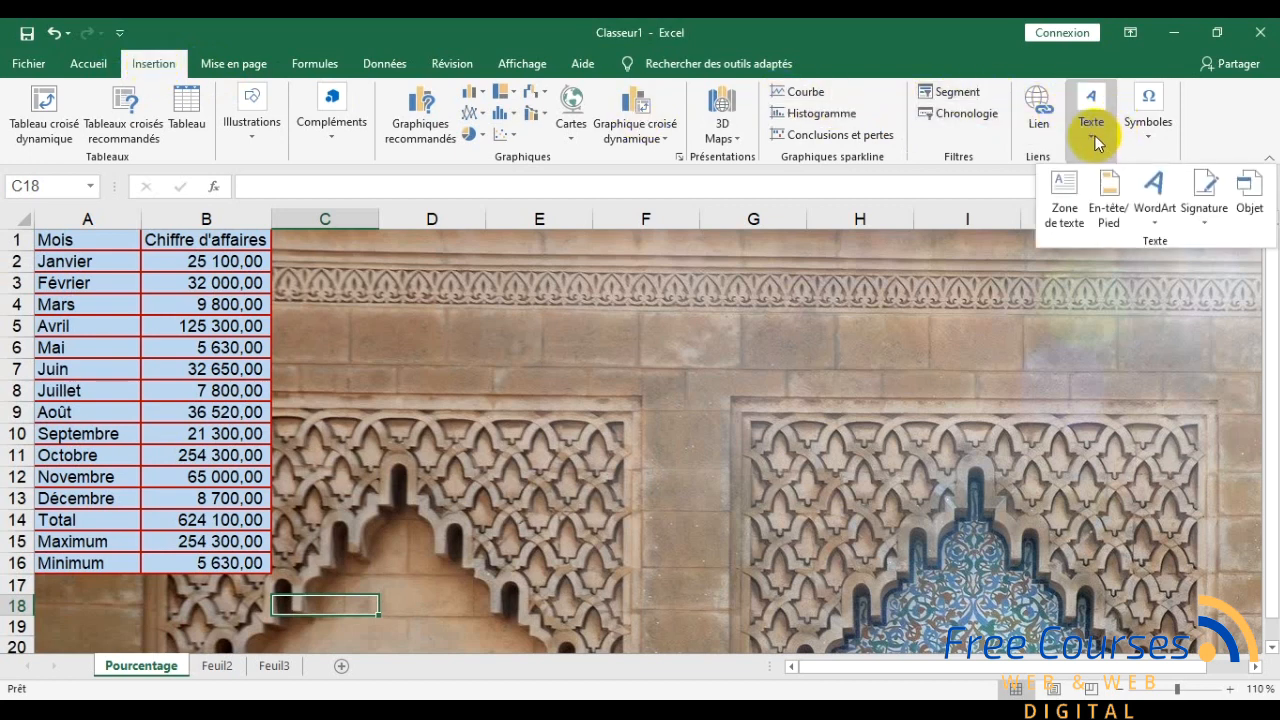
click(1160, 226)
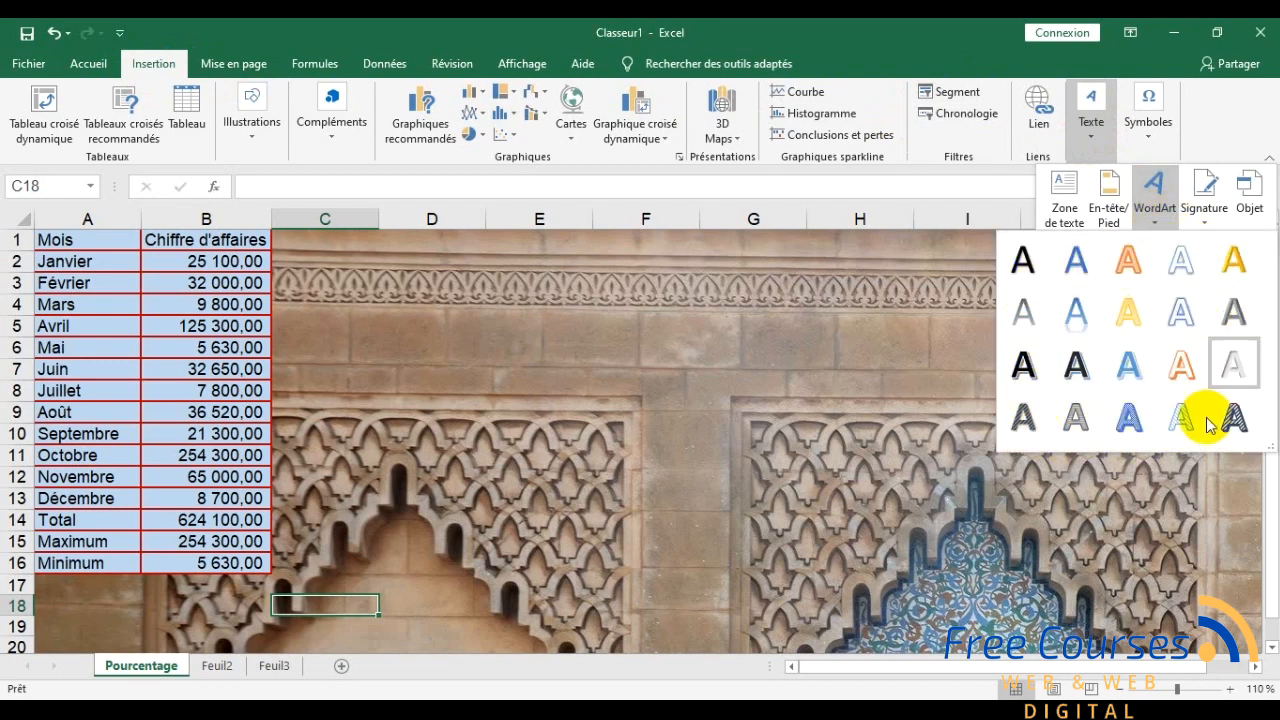
click(1130, 370)
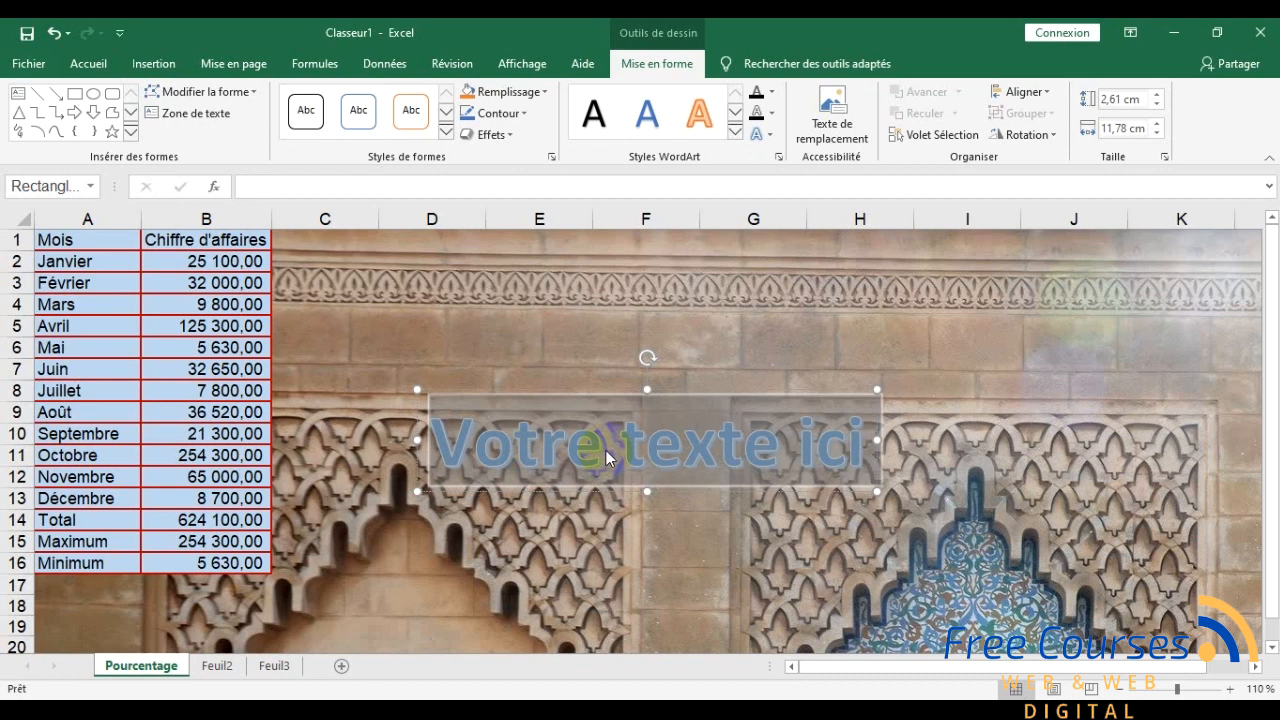
text(Stati)
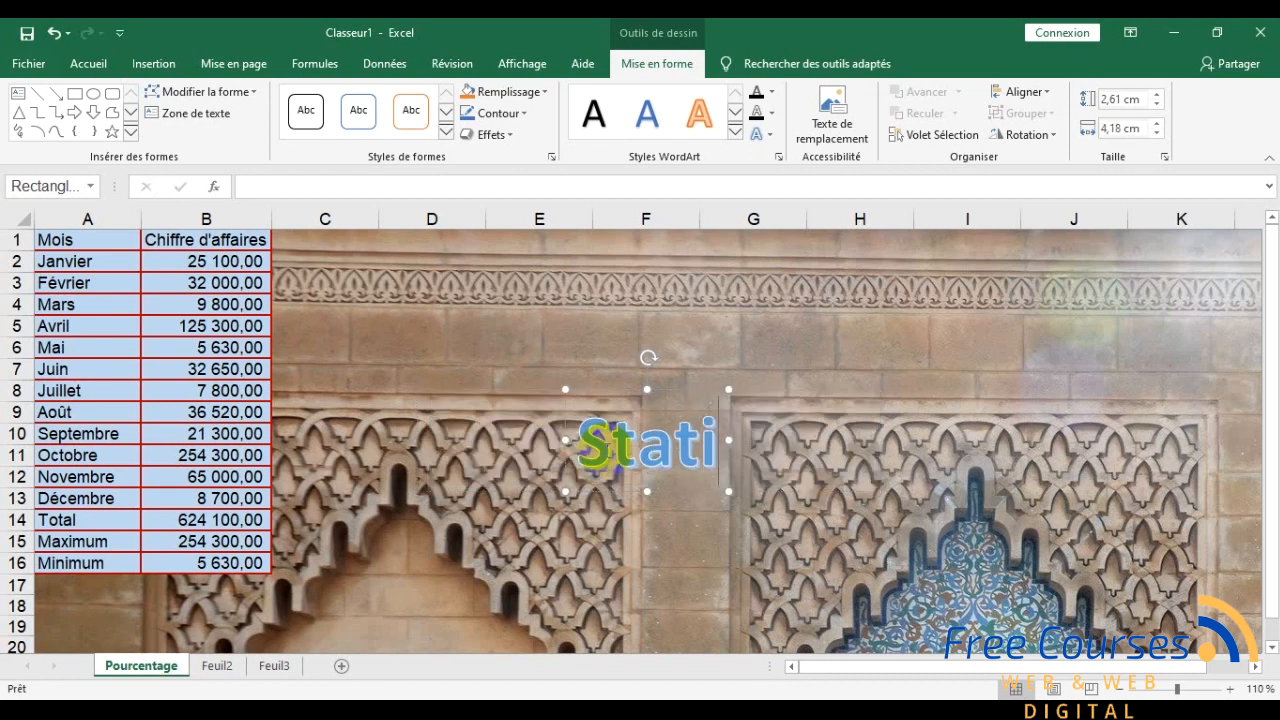
text(stique)
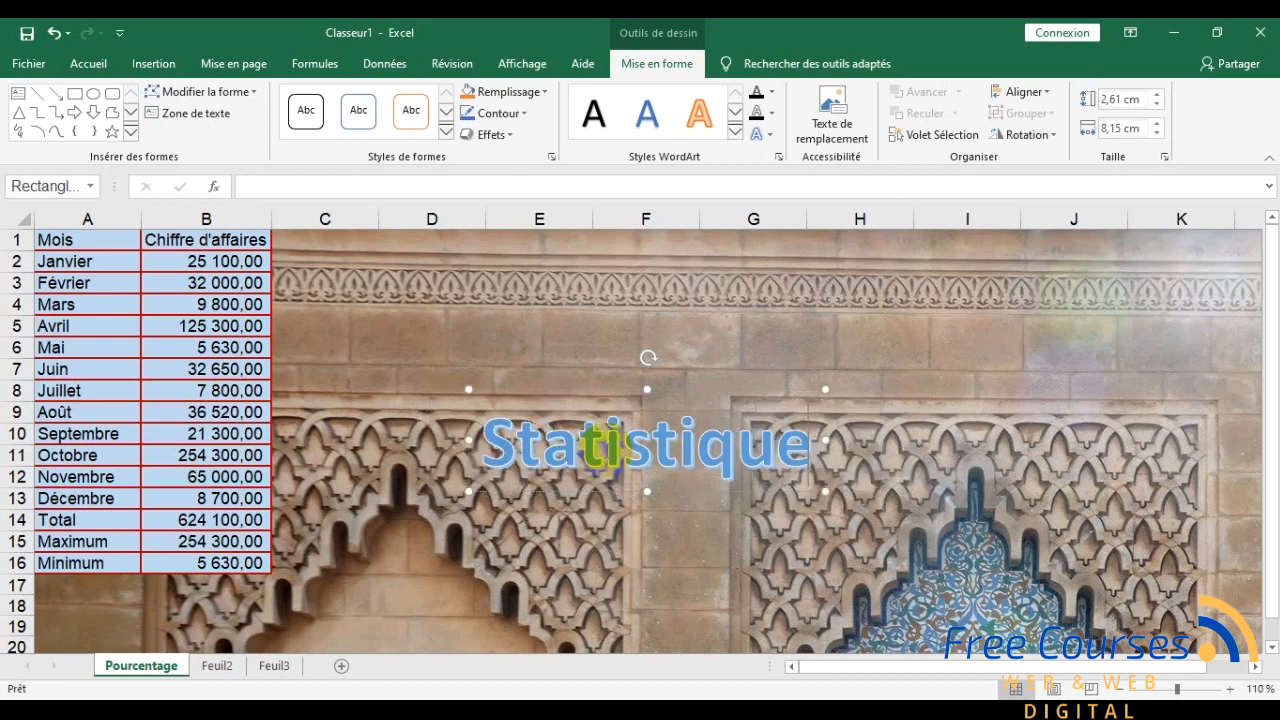
text( des)
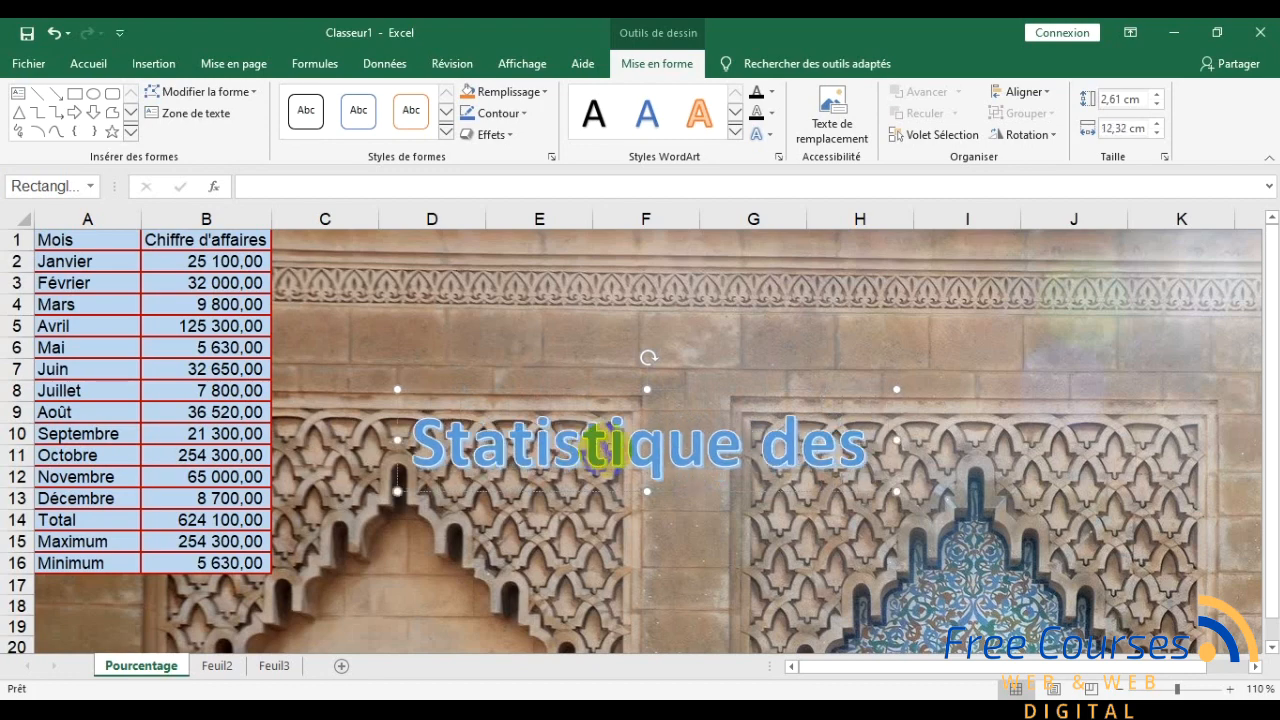
text( Moi)
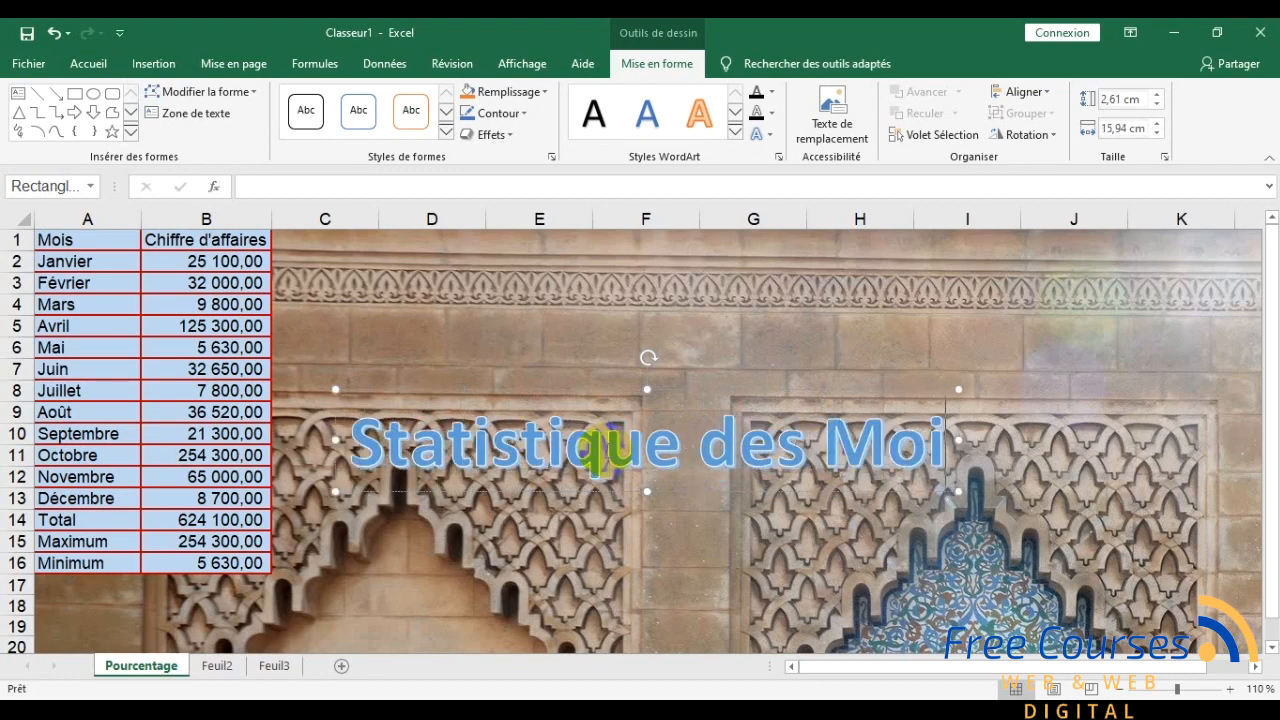
text(s)
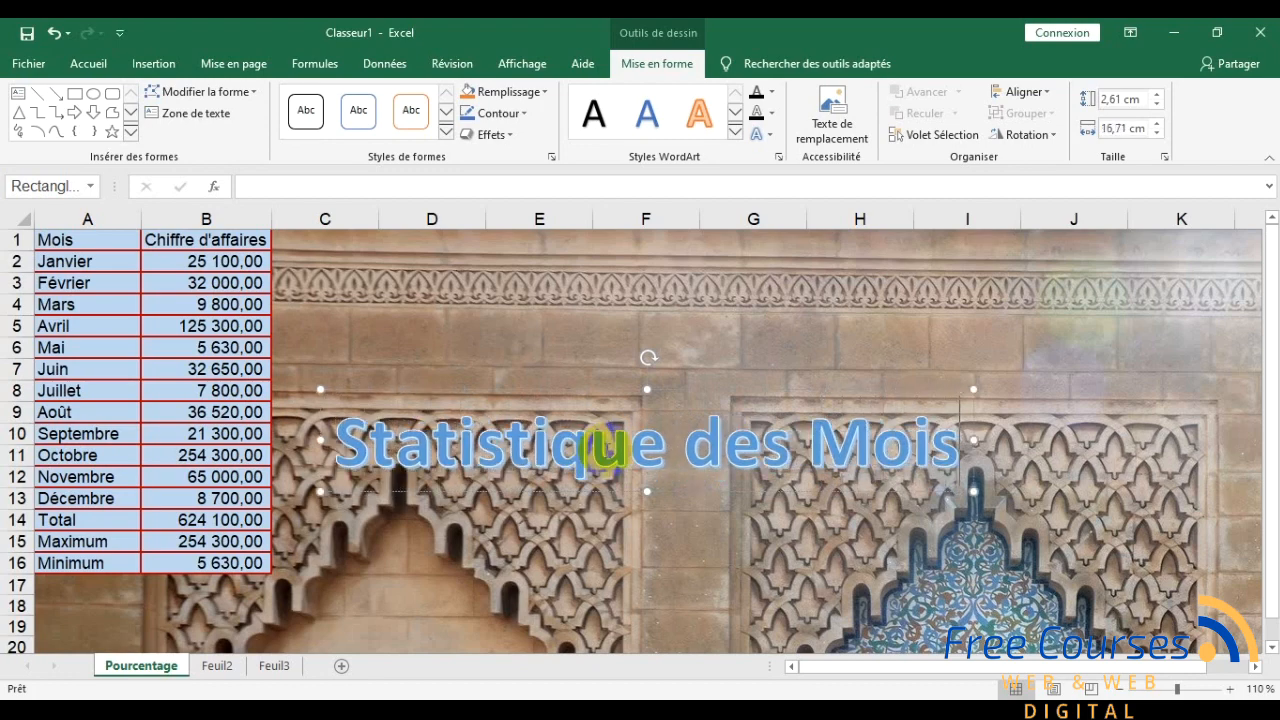
Step: Move the "Statistique des Mois" WordArt title up beside the table, over about columns D to I and rows 3 to 8, and deselect it
click(538, 300)
click(639, 492)
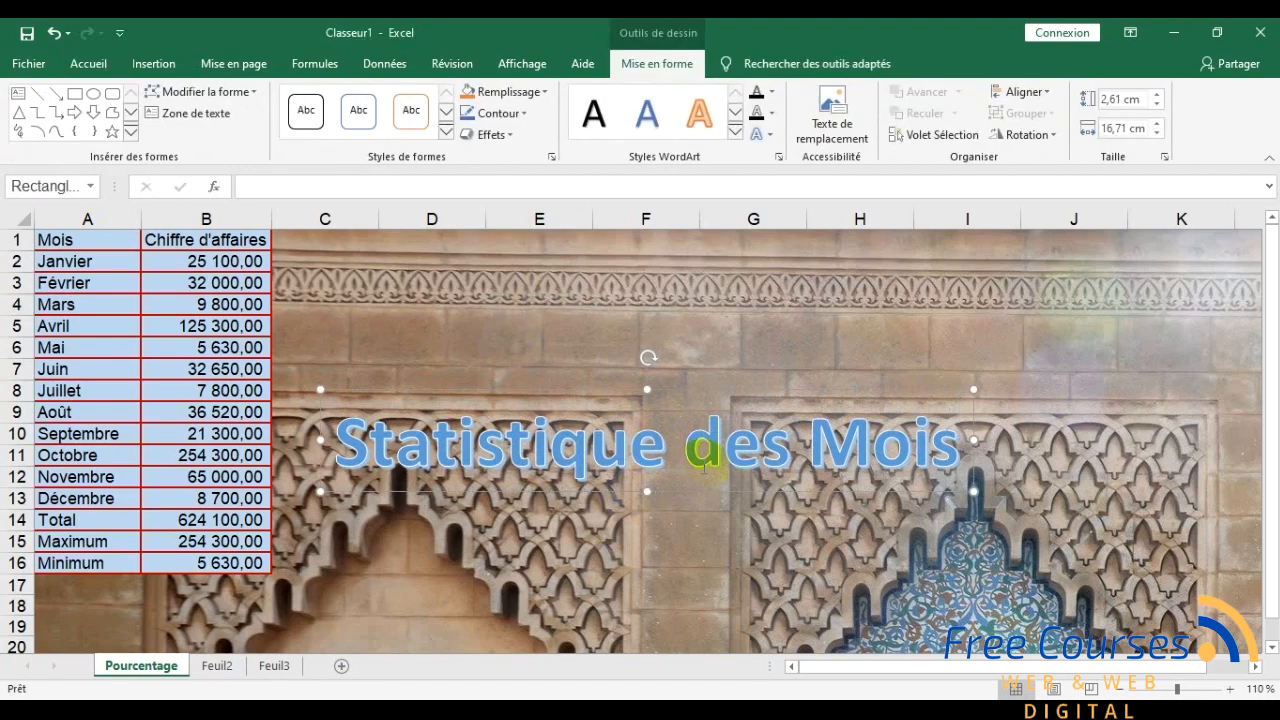
drag(703, 495, 784, 383)
click(458, 604)
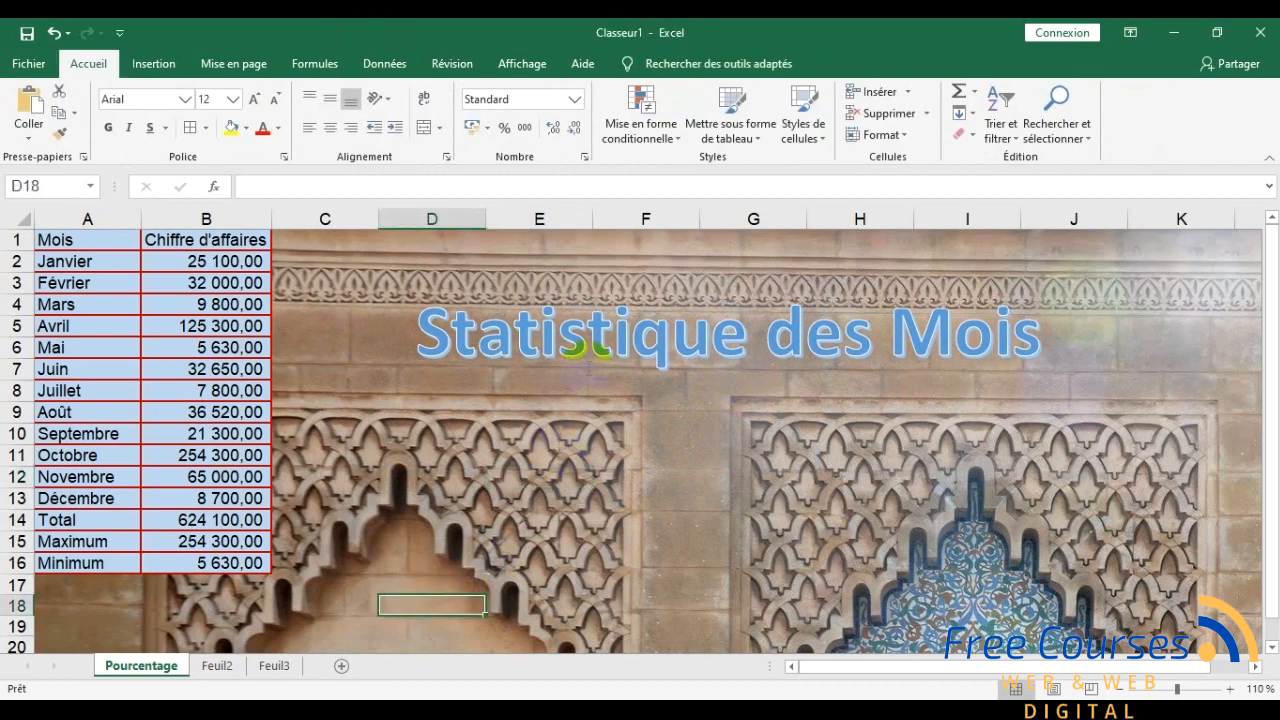
click(600, 348)
drag(456, 542, 540, 500)
drag(645, 565, 778, 668)
scroll(640, 462, up, 2)
click(489, 501)
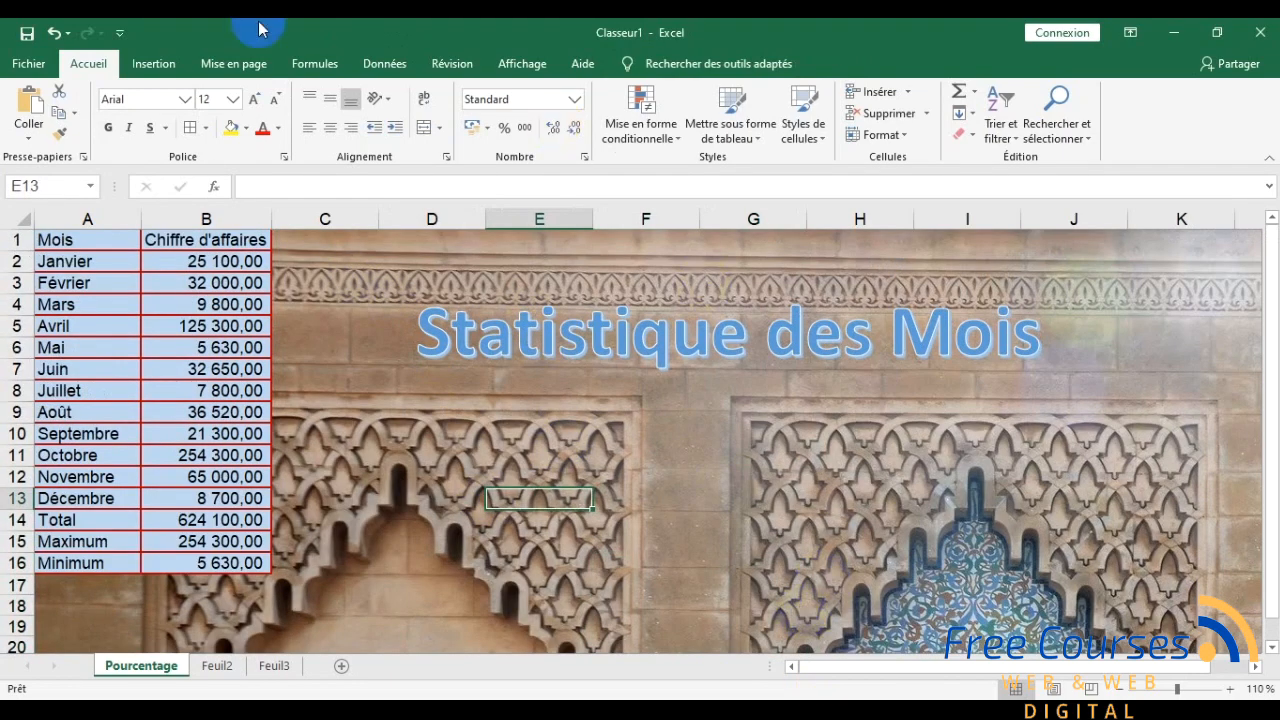
click(155, 63)
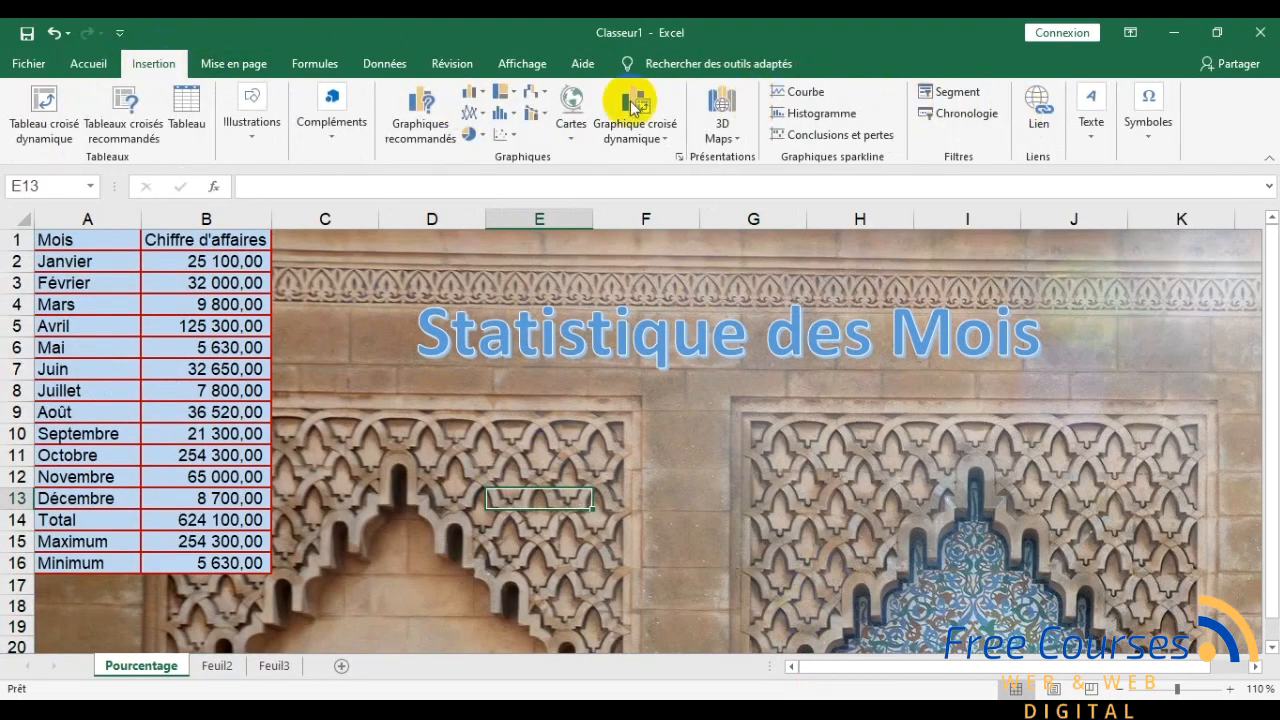
click(1092, 122)
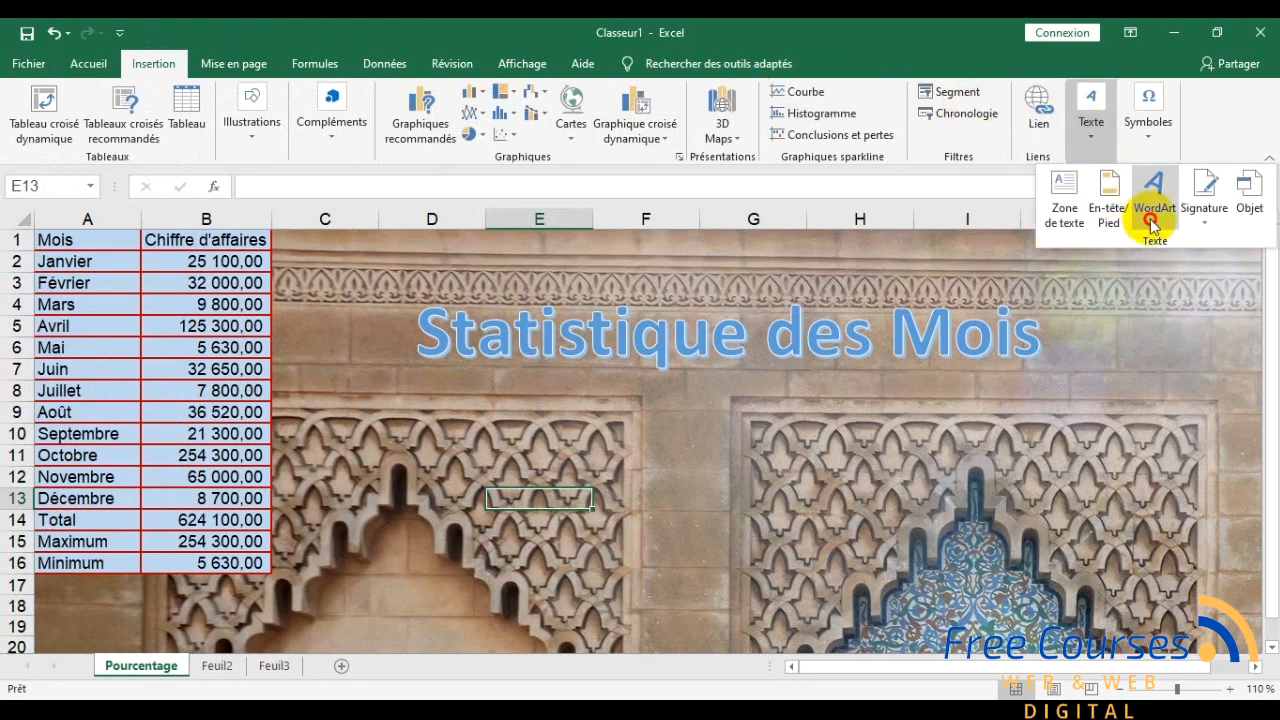
click(1151, 218)
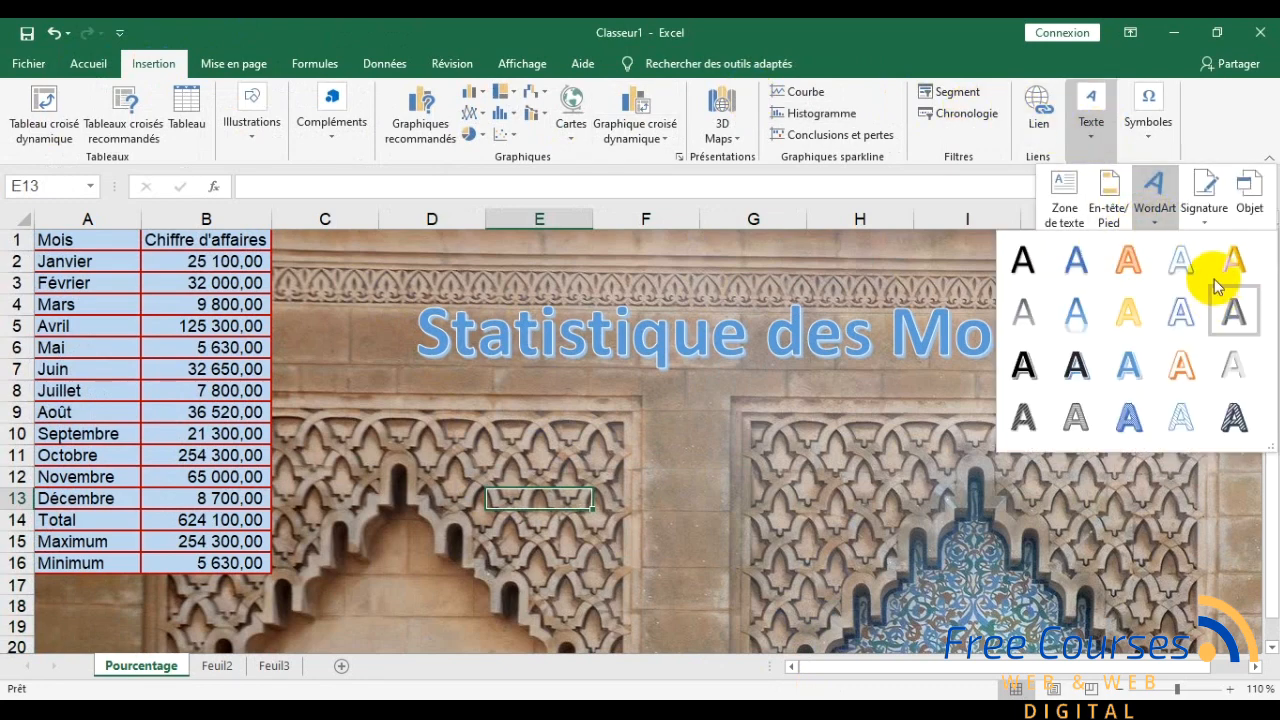
click(764, 176)
Step: Switch to Application_Excel.docx in Word to read the header date and footer title tasks, and return to the Pourcentage sheet in Excel
click(855, 714)
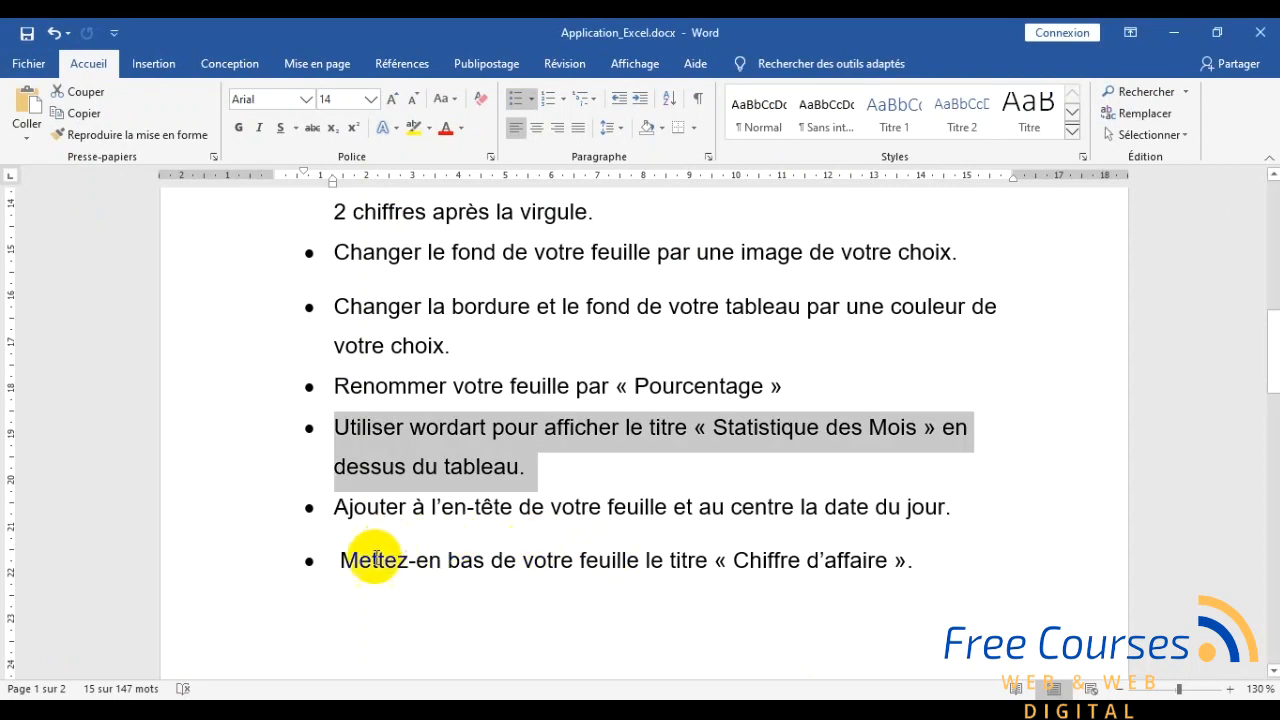
click(348, 508)
drag(336, 505, 1001, 566)
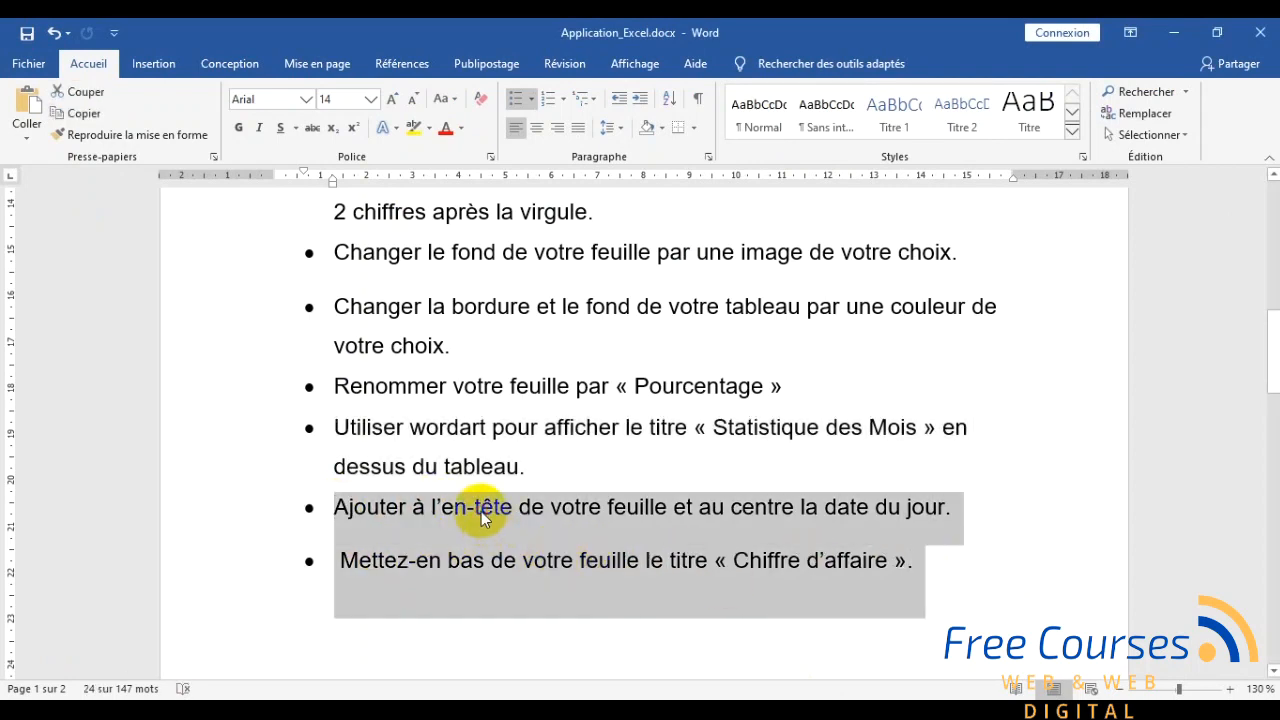
click(474, 560)
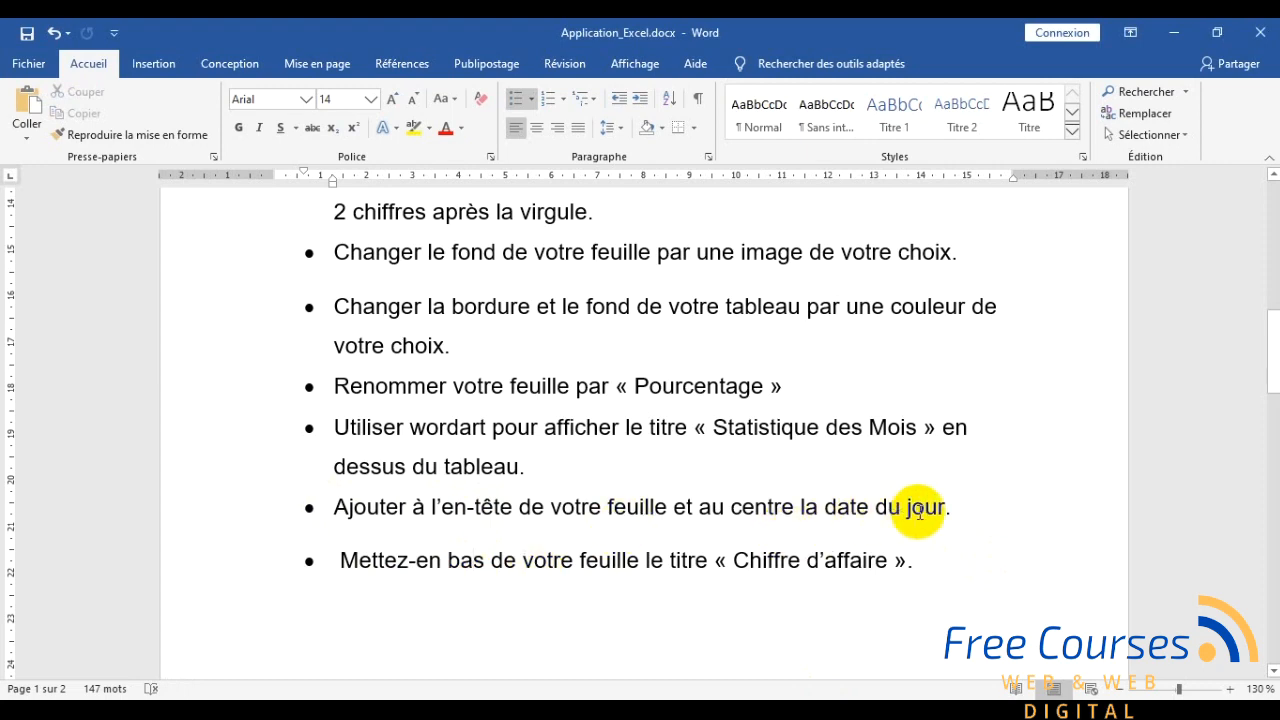
drag(956, 506, 752, 505)
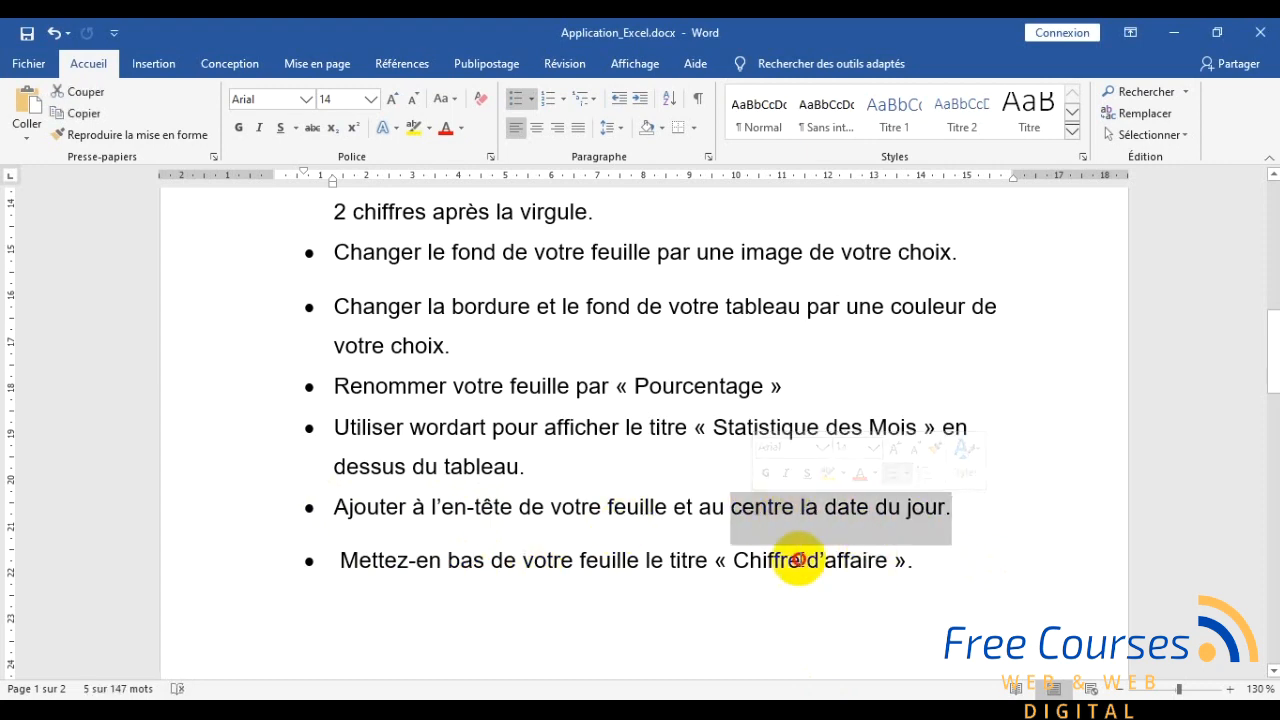
click(803, 560)
click(903, 714)
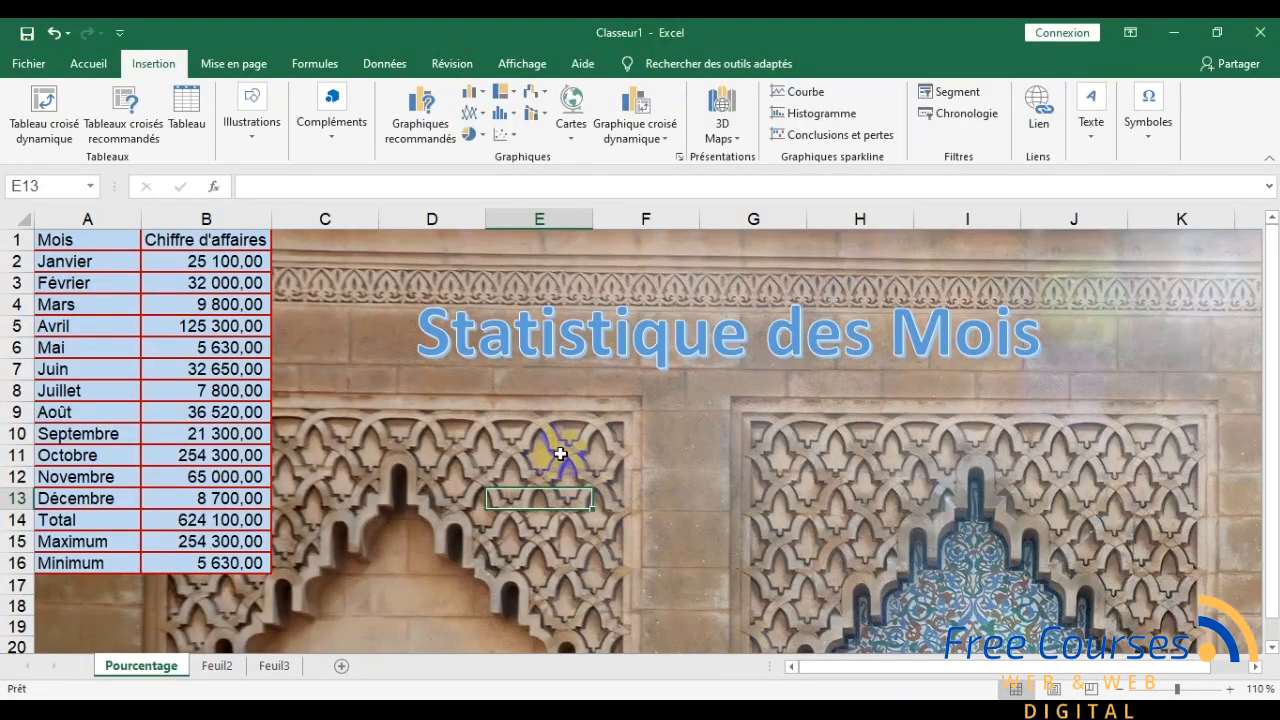
Step: Show the sheet in Page Layout view and add the date 04/04/2020 to the centre section of the header
click(595, 319)
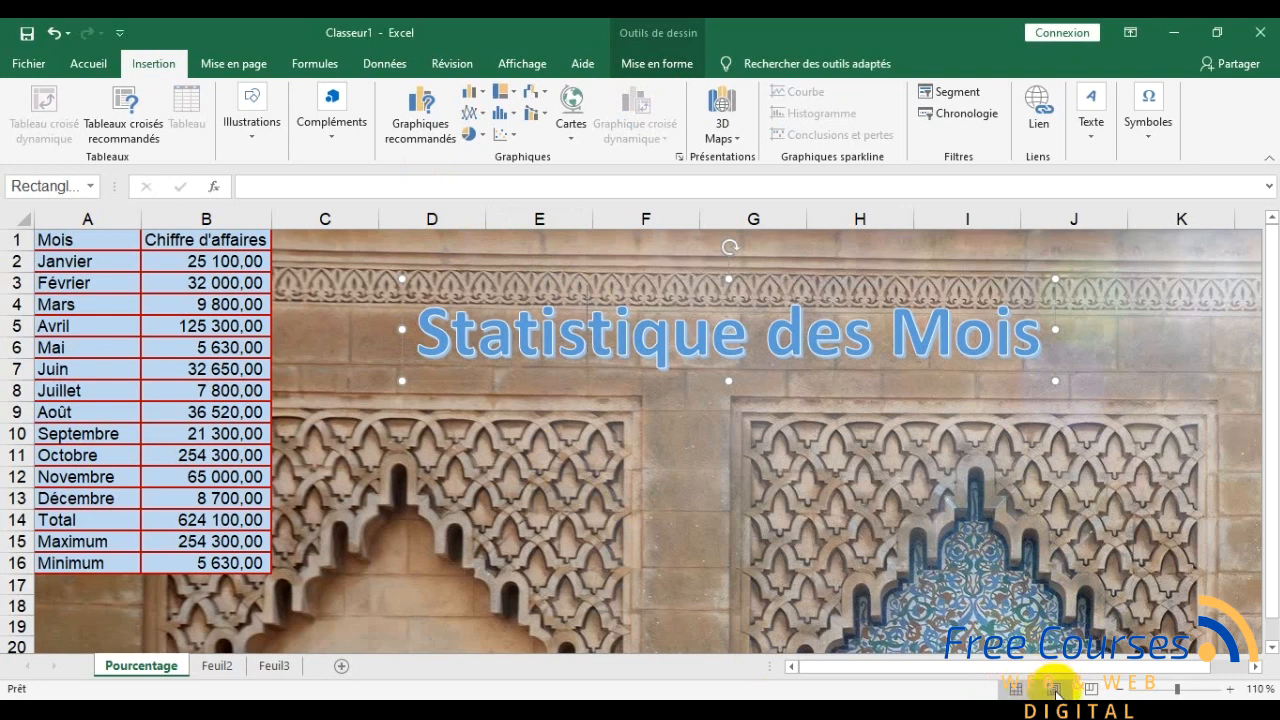
click(1055, 688)
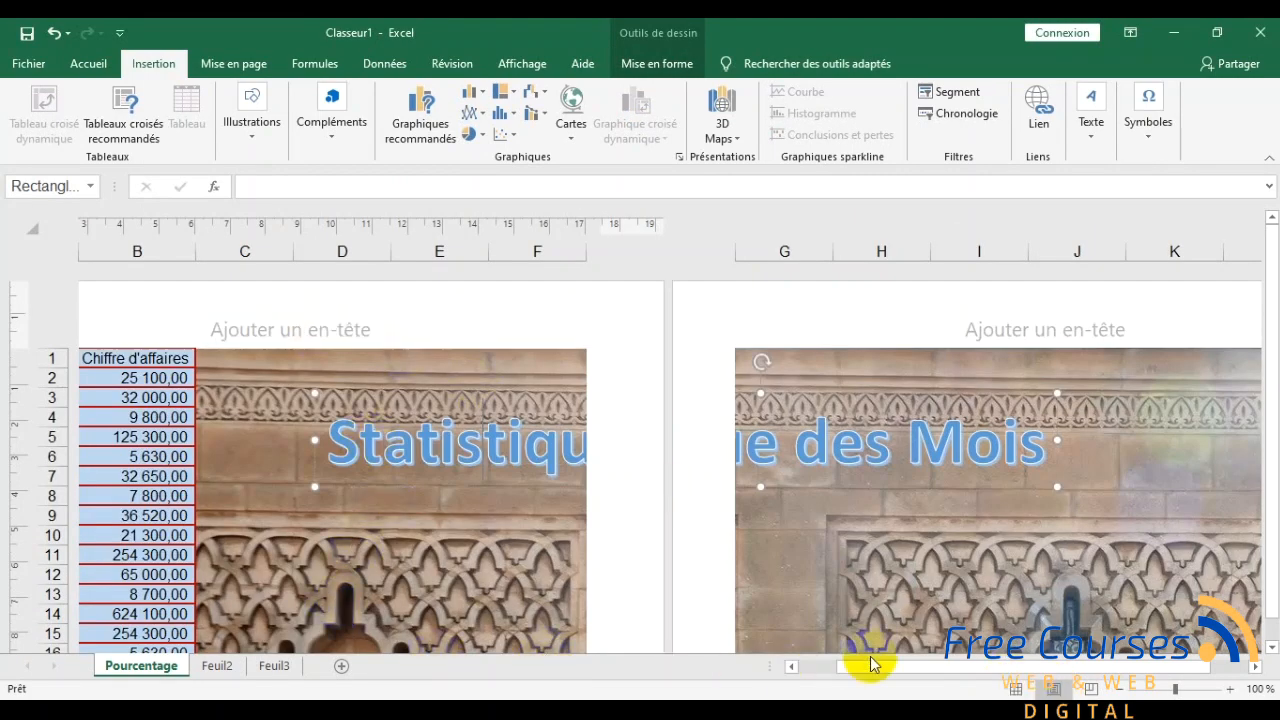
drag(858, 667, 800, 666)
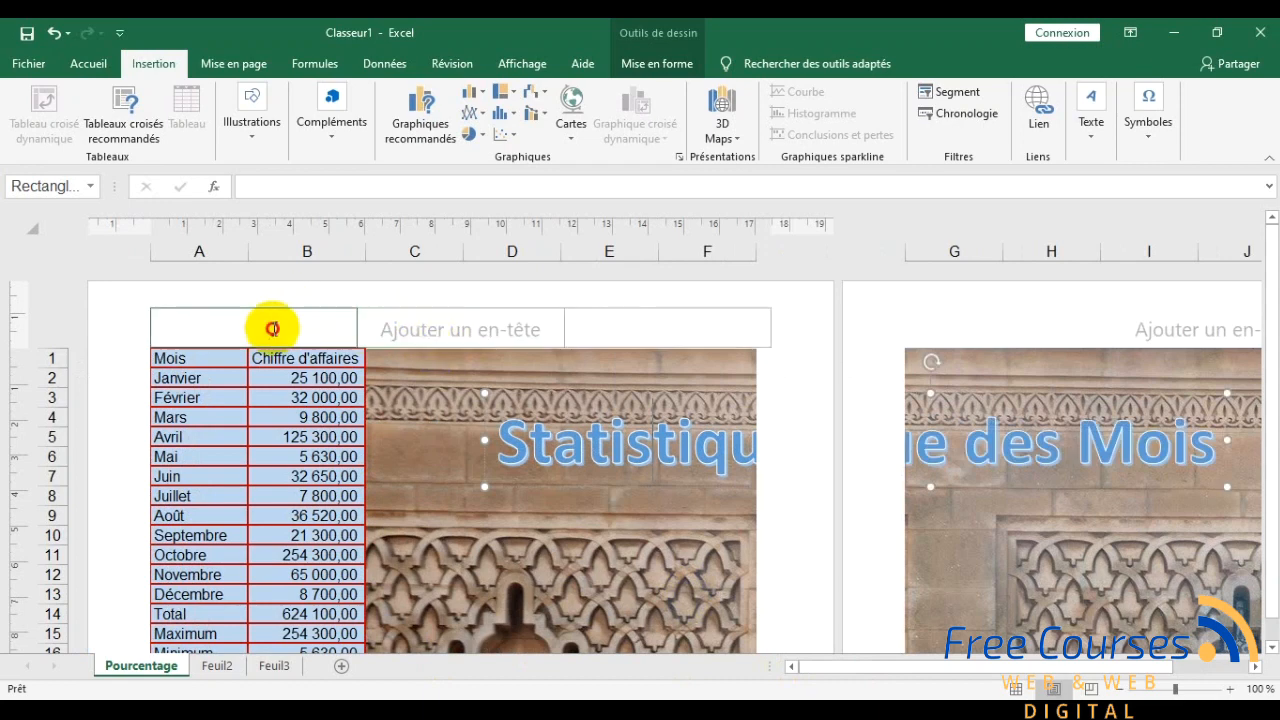
click(272, 328)
click(420, 329)
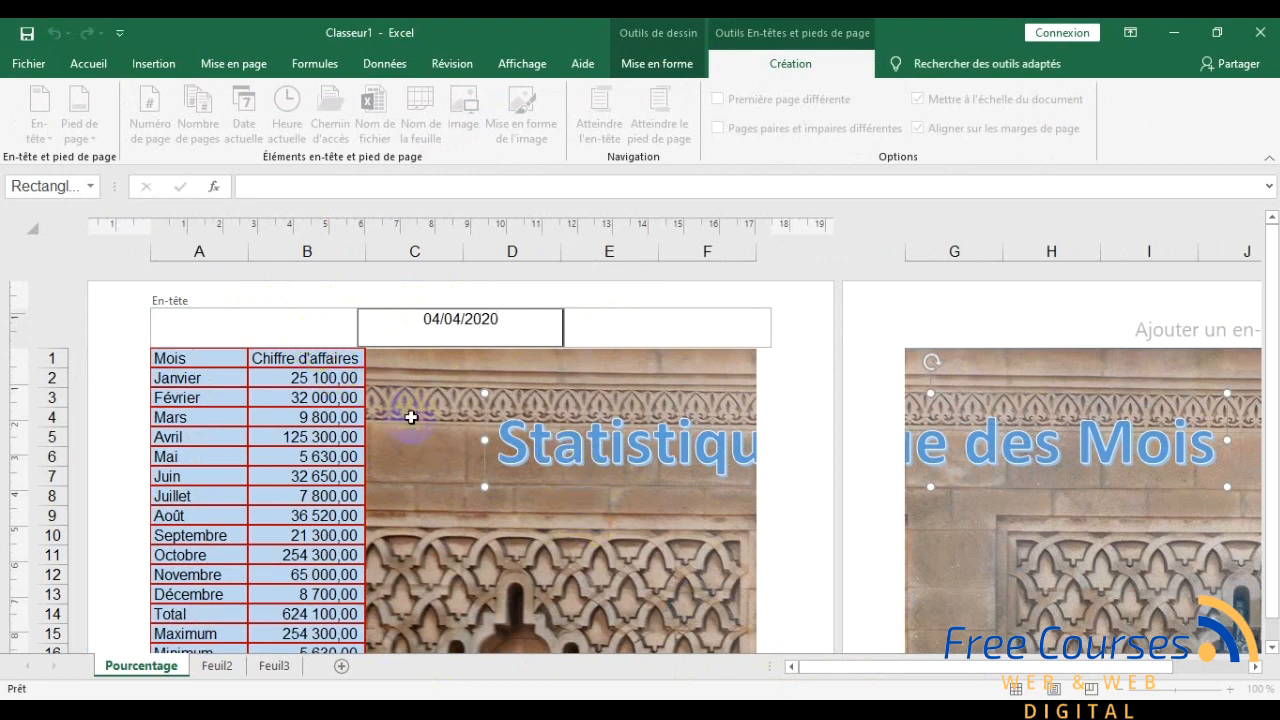
click(322, 467)
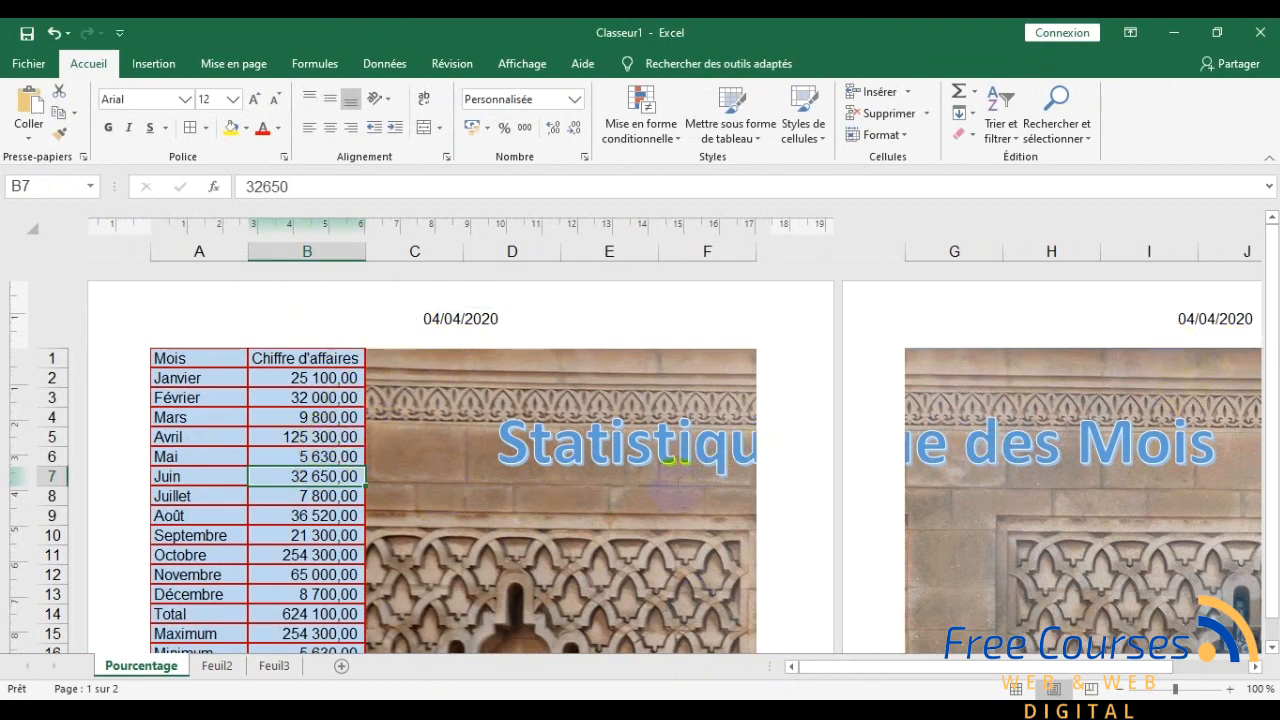
Step: Enter "Chiffre d'affaire" in the right section of the page footer
scroll(560, 494, down, 10)
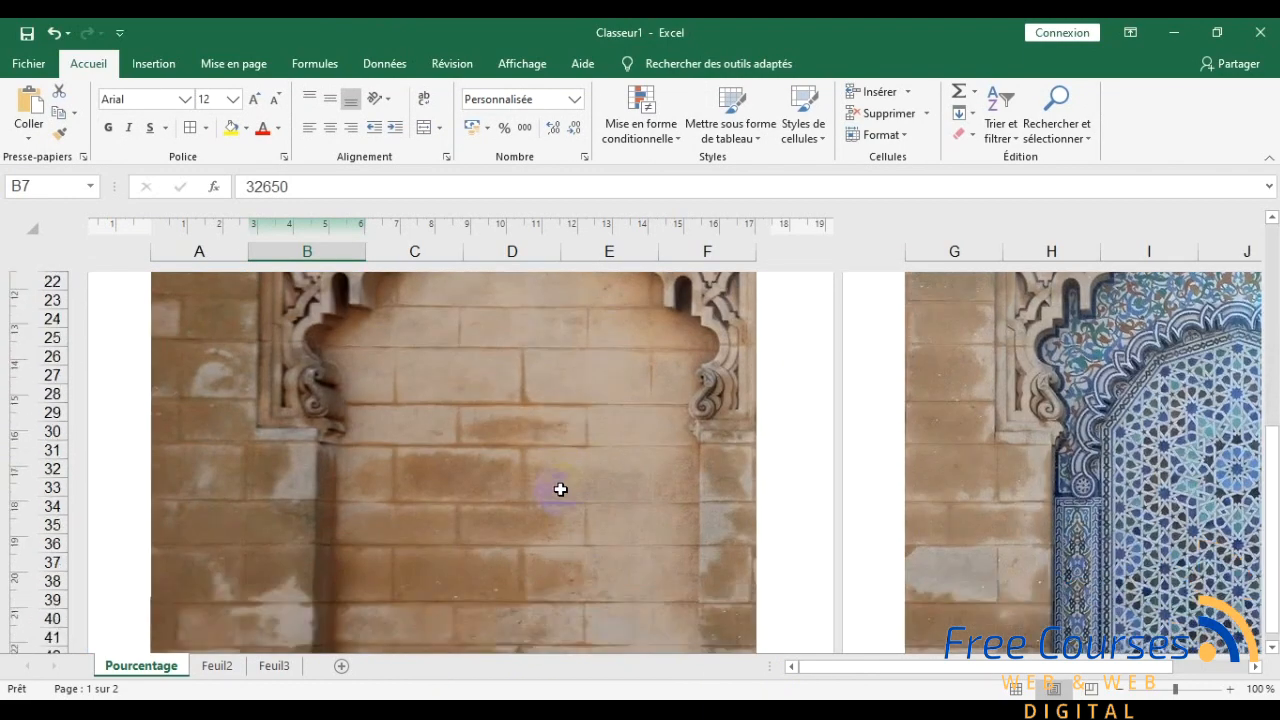
scroll(560, 487, down, 3)
click(251, 463)
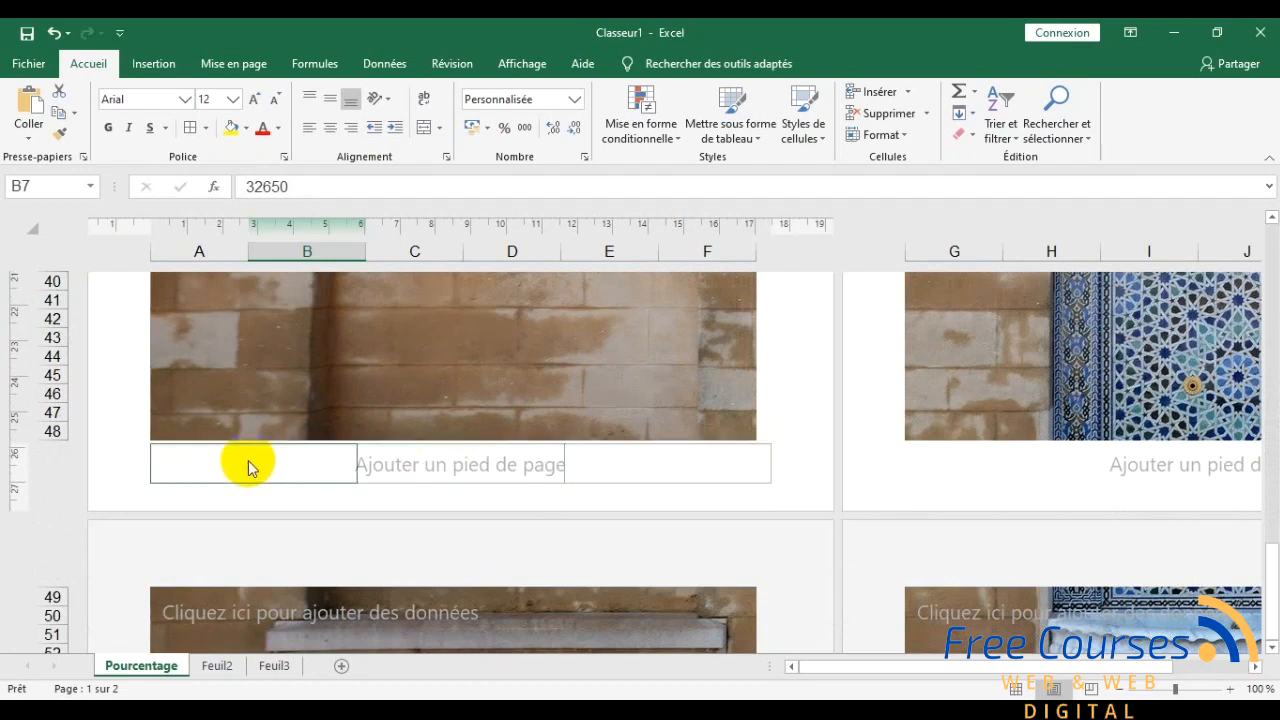
click(390, 470)
click(306, 463)
click(386, 463)
click(623, 477)
click(450, 465)
click(641, 470)
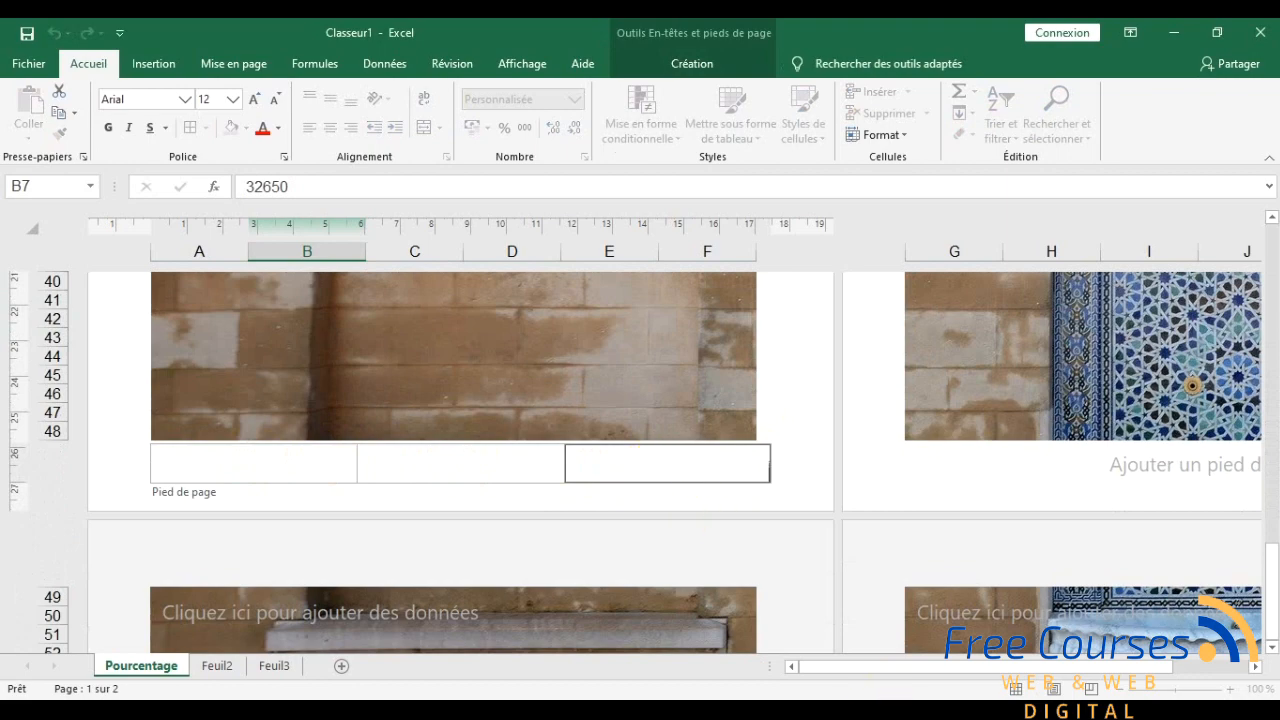
click(861, 716)
click(861, 716)
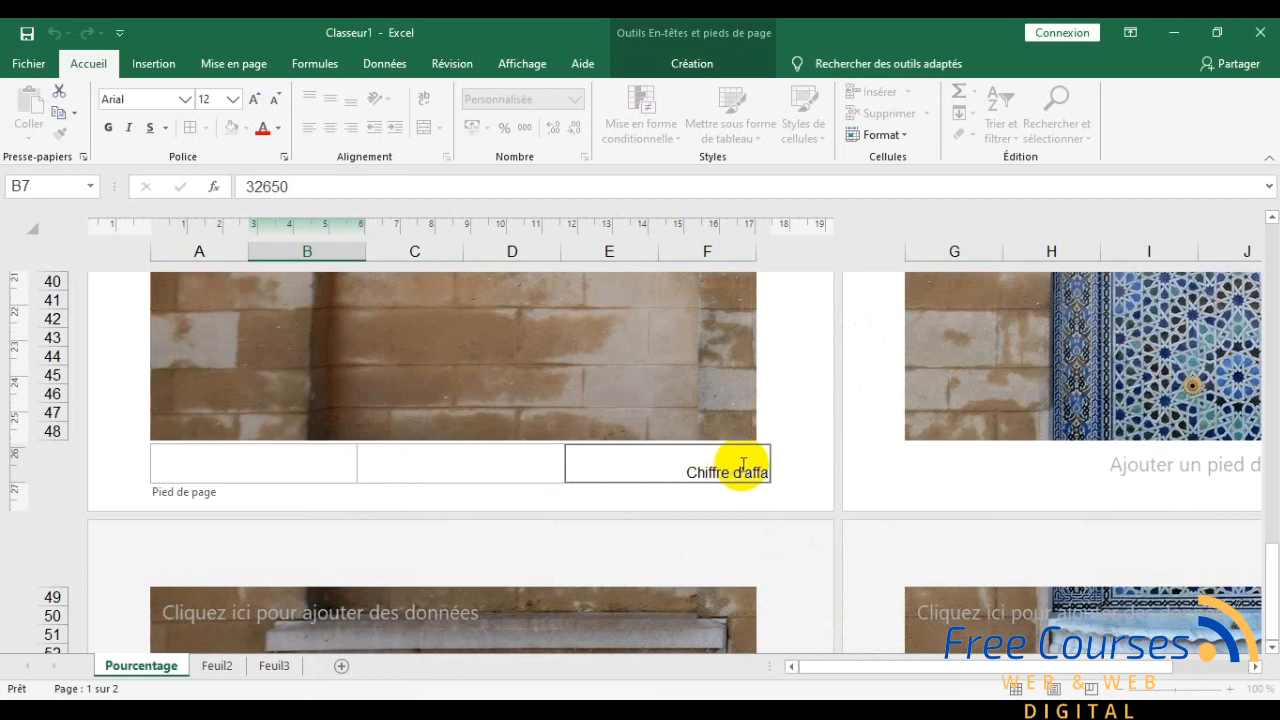
click(478, 316)
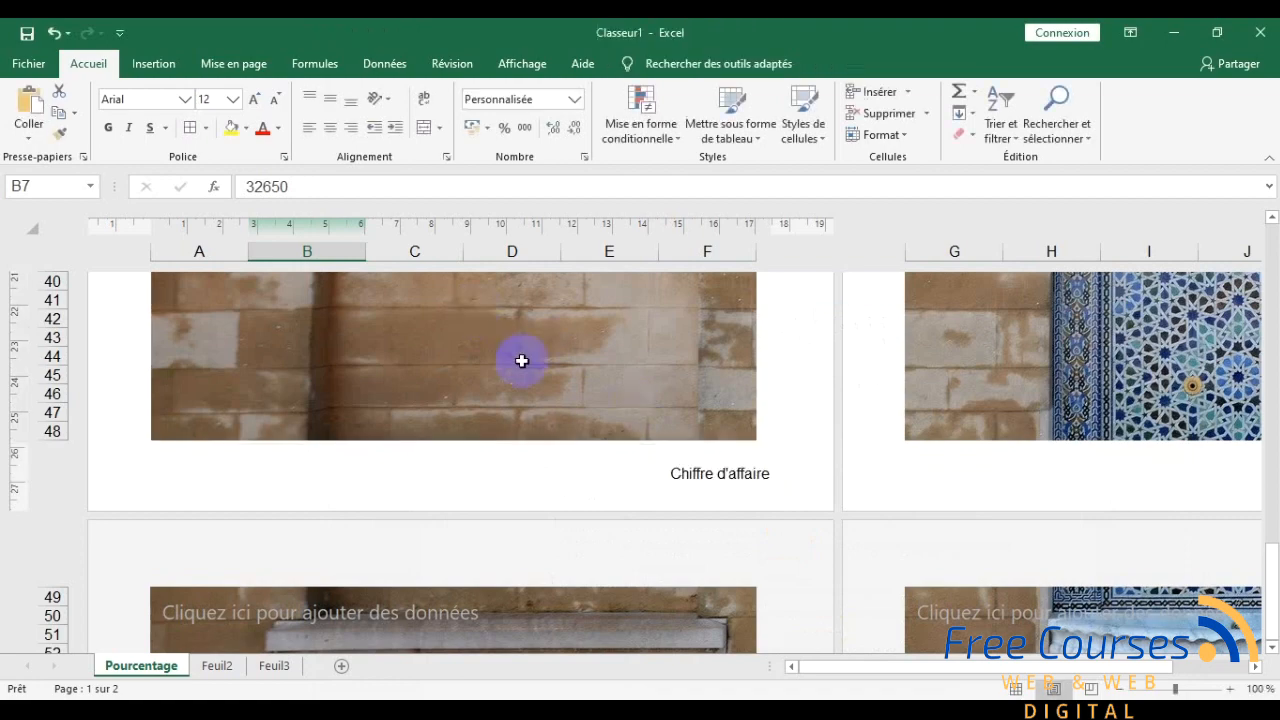
Step: Check the page's header and footer, and return the sheet to Normal view at the start of the table
scroll(590, 414, up, 6)
scroll(604, 413, up, 7)
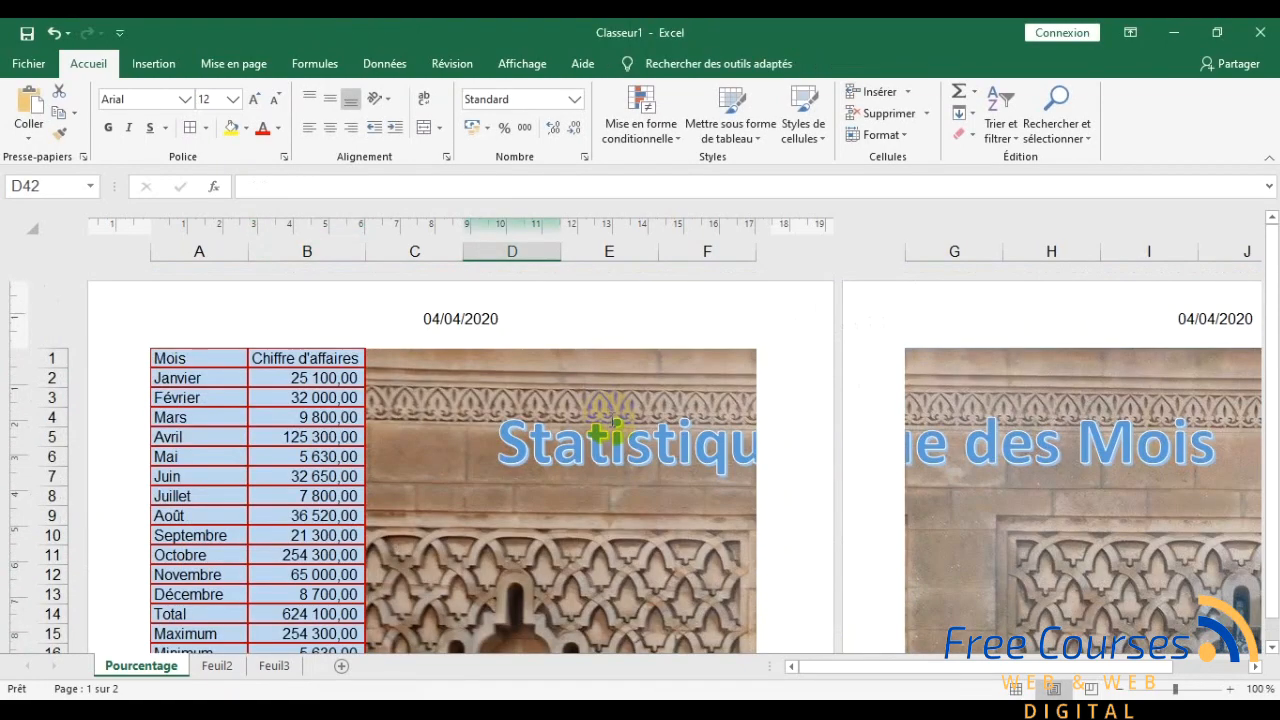
scroll(610, 424, down, 11)
scroll(610, 424, up, 12)
scroll(610, 425, down, 10)
scroll(610, 428, up, 5)
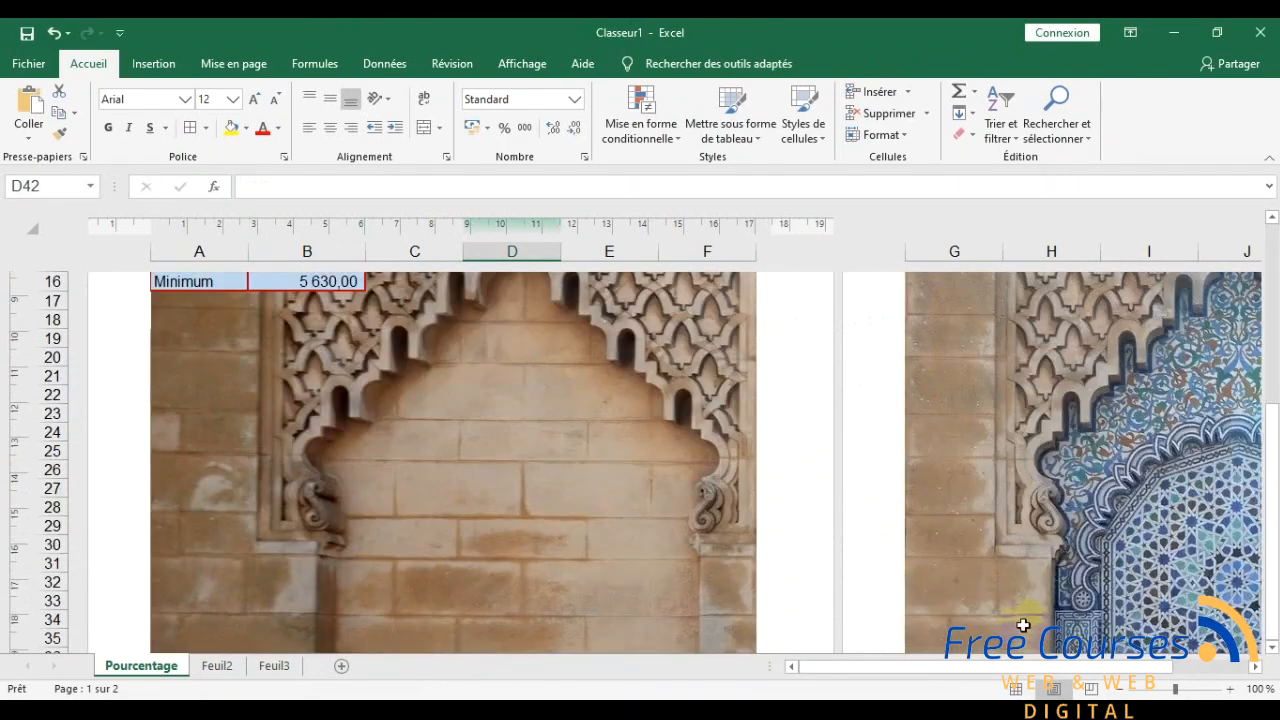
click(1016, 688)
scroll(491, 543, up, 7)
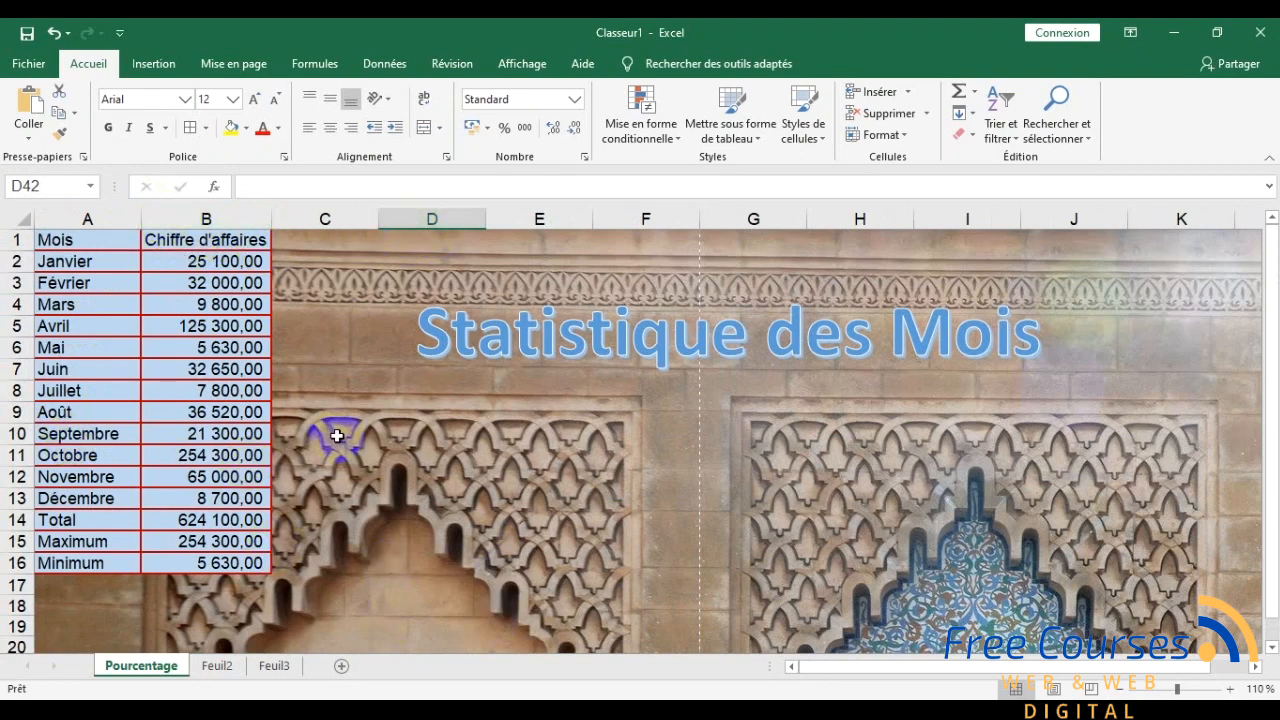
Step: Review the header date and footer title once more in Page Layout view and go back to Normal view
click(1053, 688)
scroll(471, 566, up, 8)
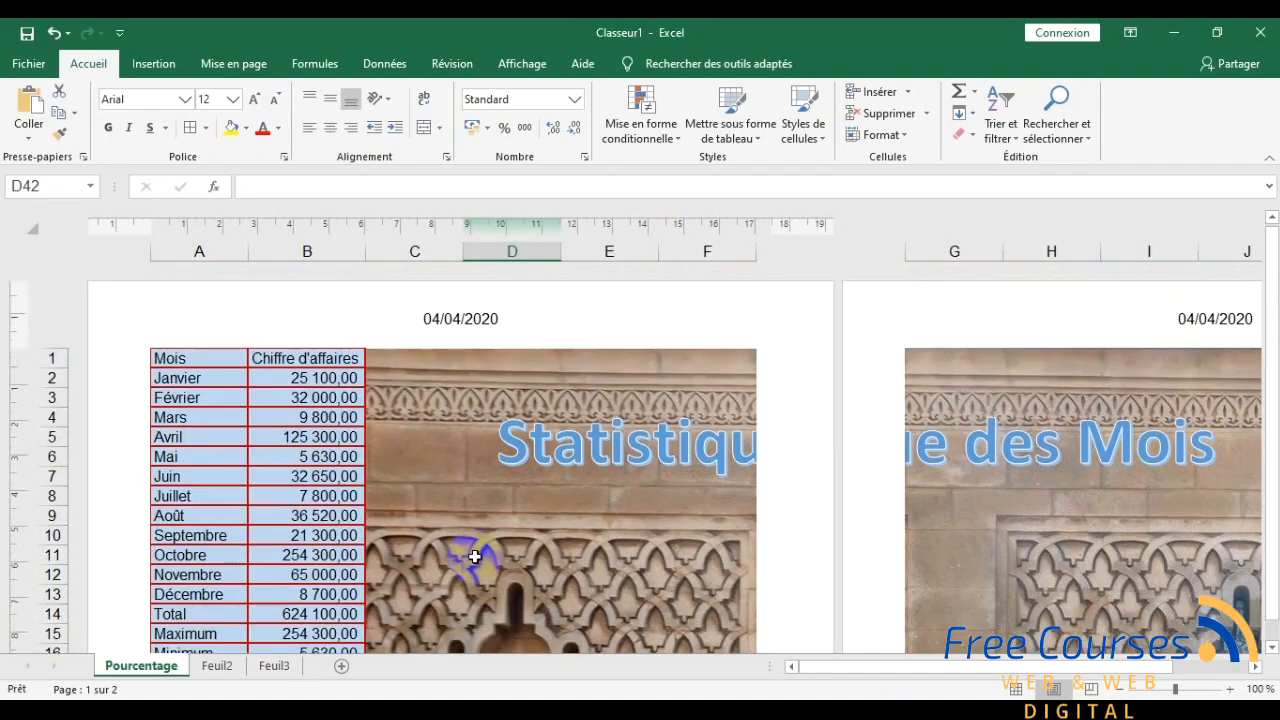
scroll(504, 369, down, 15)
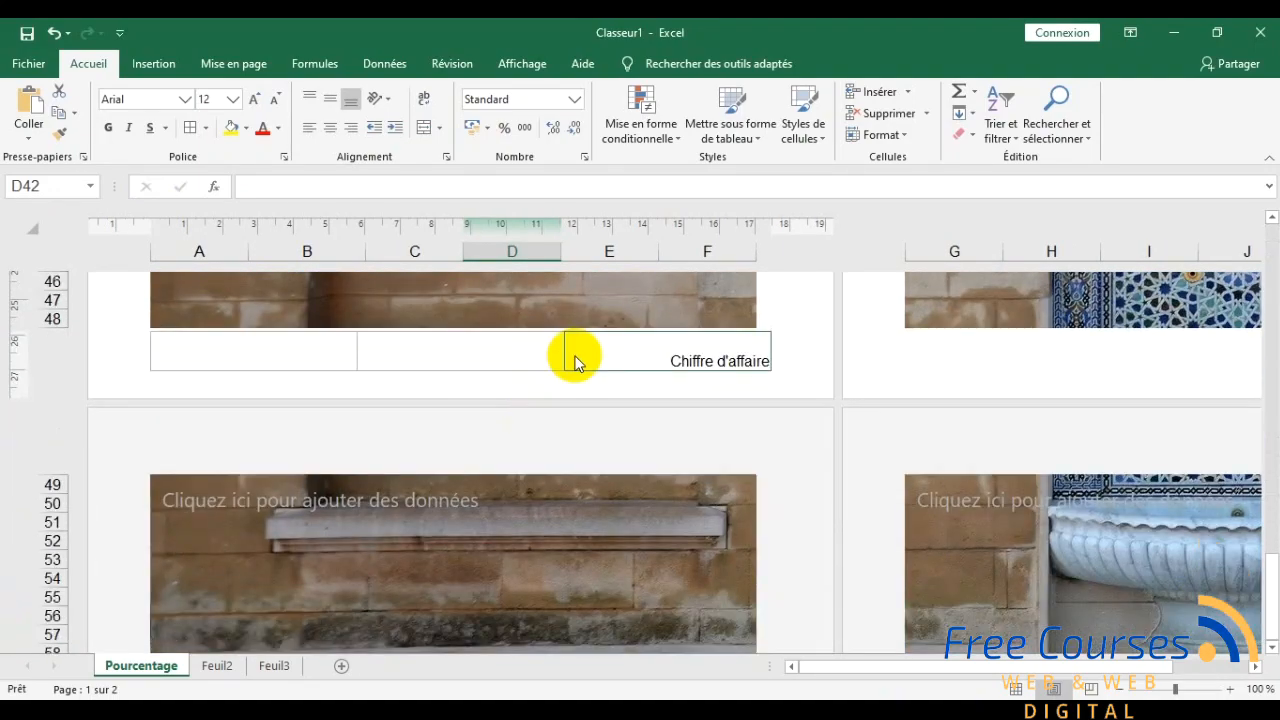
scroll(572, 375, up, 13)
scroll(572, 375, up, 3)
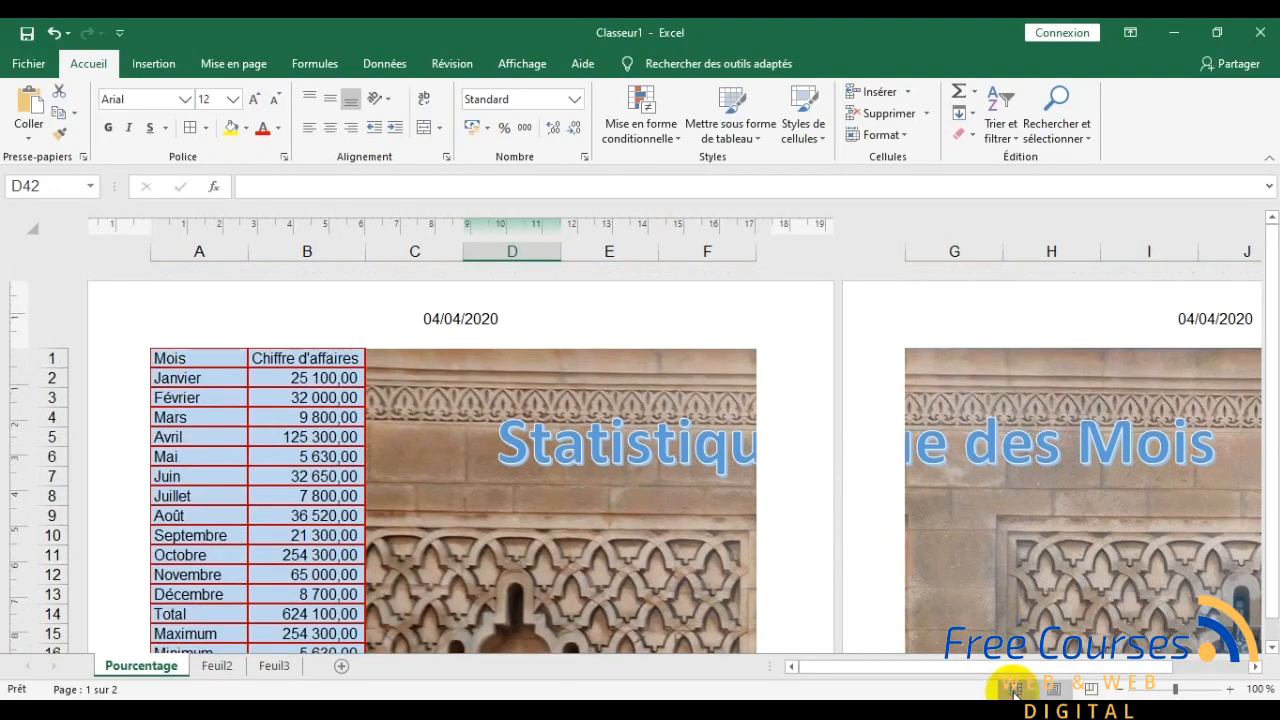
click(1015, 688)
scroll(443, 535, up, 7)
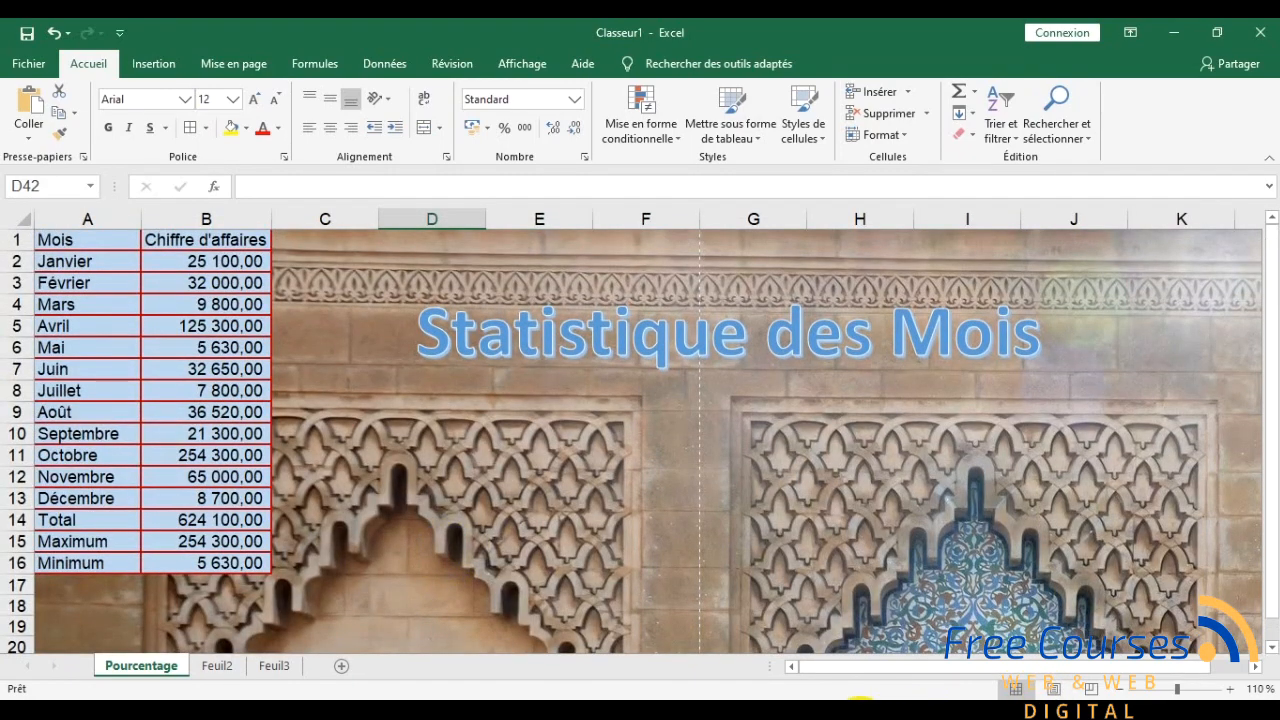
Step: Switch to Application_Excel.docx in Word to read the pie chart task and its example, and return to the Pourcentage sheet in Excel
click(861, 718)
scroll(717, 621, down, 5)
scroll(717, 621, down, 5)
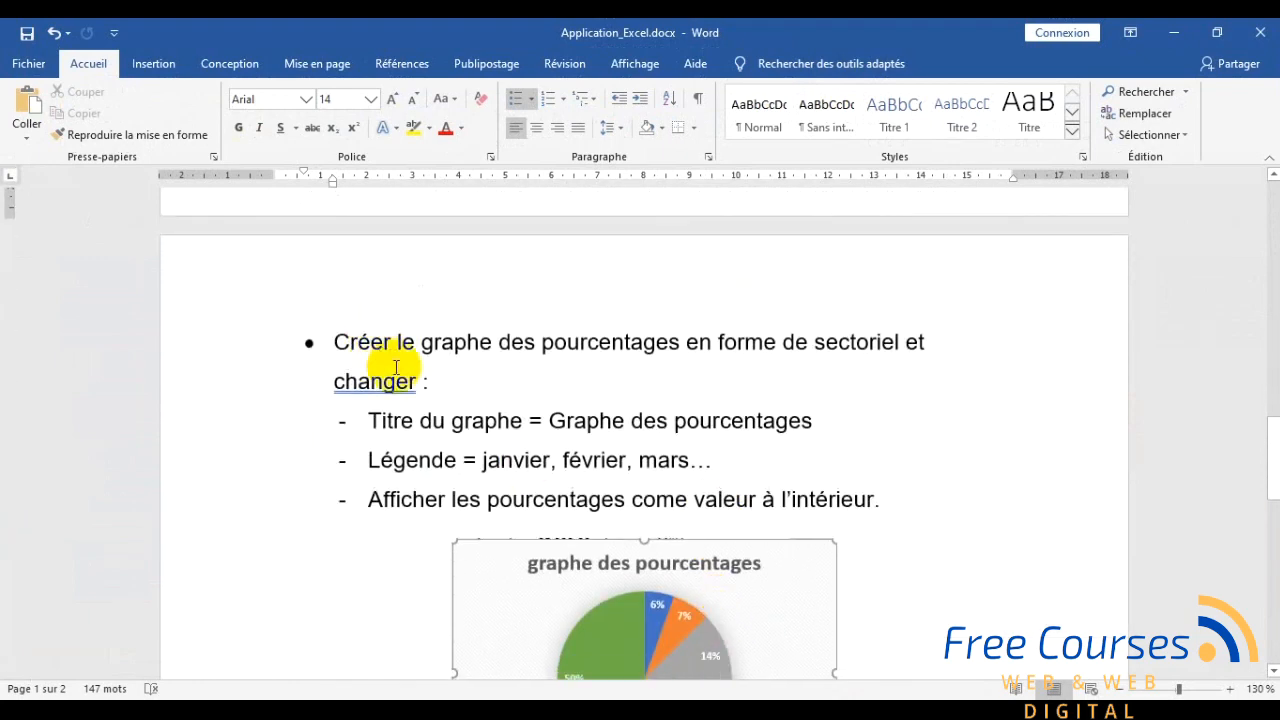
scroll(457, 446, up, 3)
scroll(903, 560, down, 3)
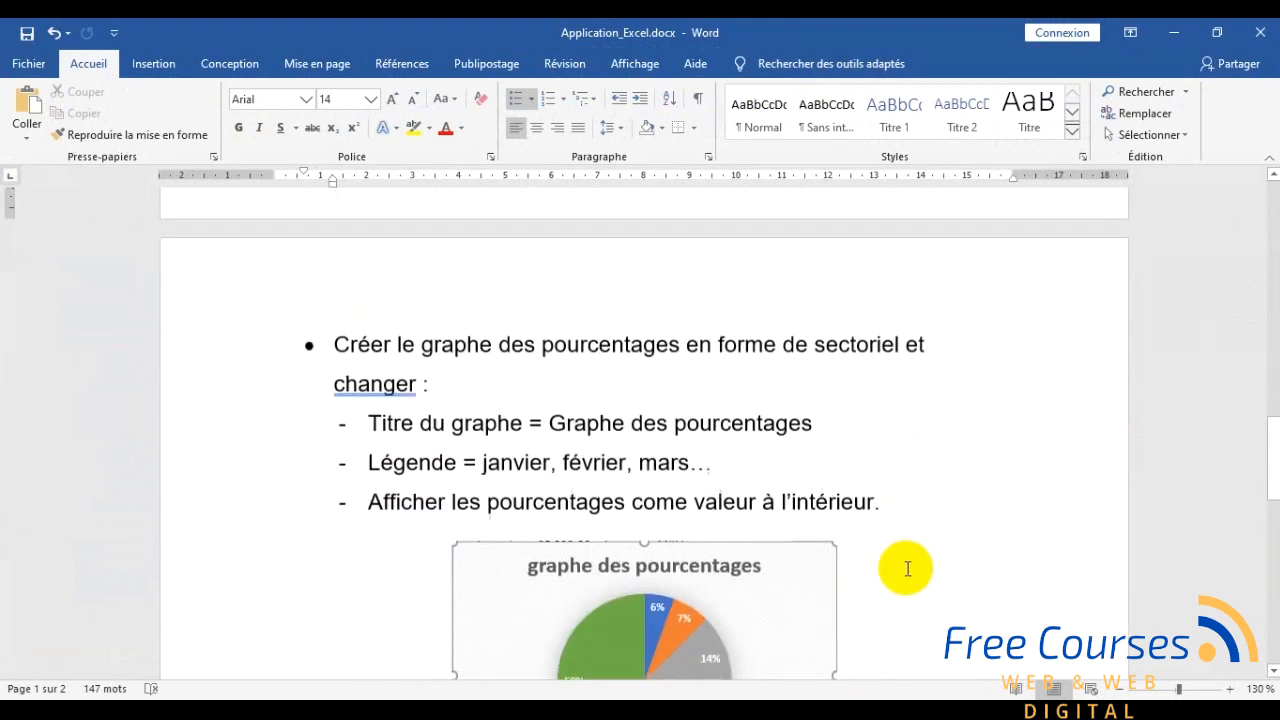
scroll(907, 568, down, 3)
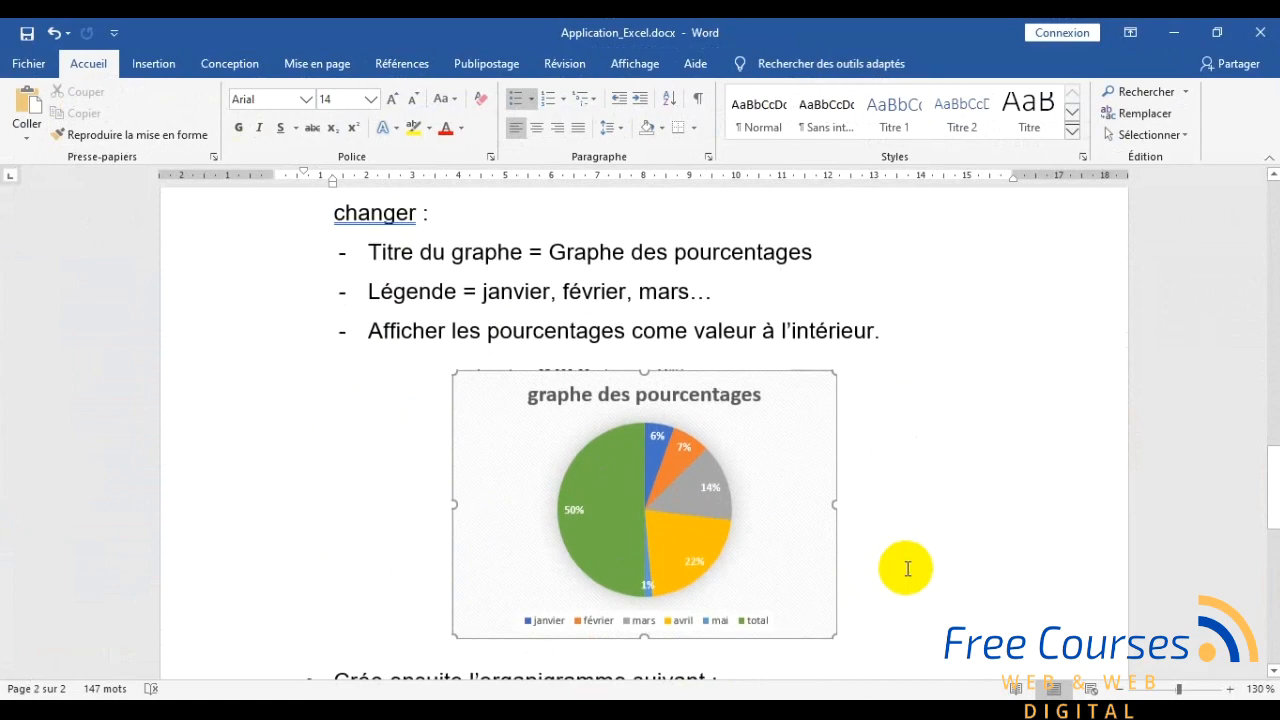
scroll(908, 568, up, 4)
click(880, 713)
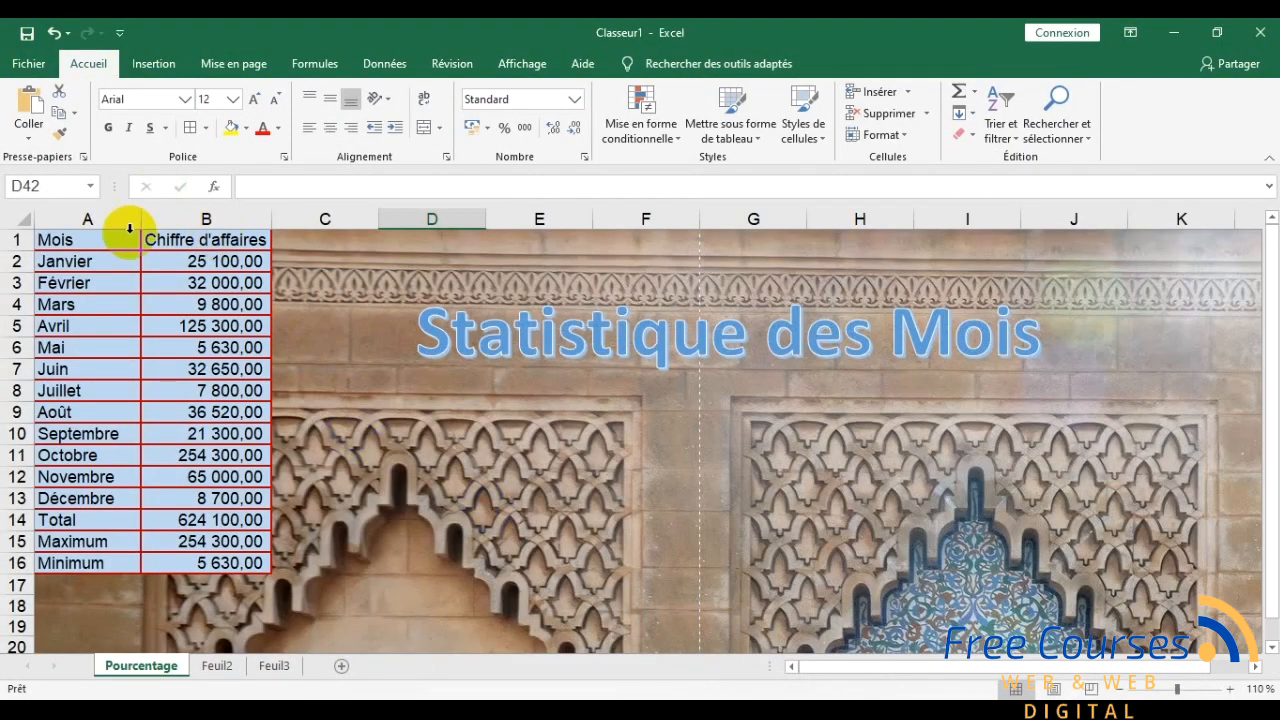
Step: Select the month names and their sales figures in A2:B13, from Janvier to Décembre
drag(66, 262, 240, 504)
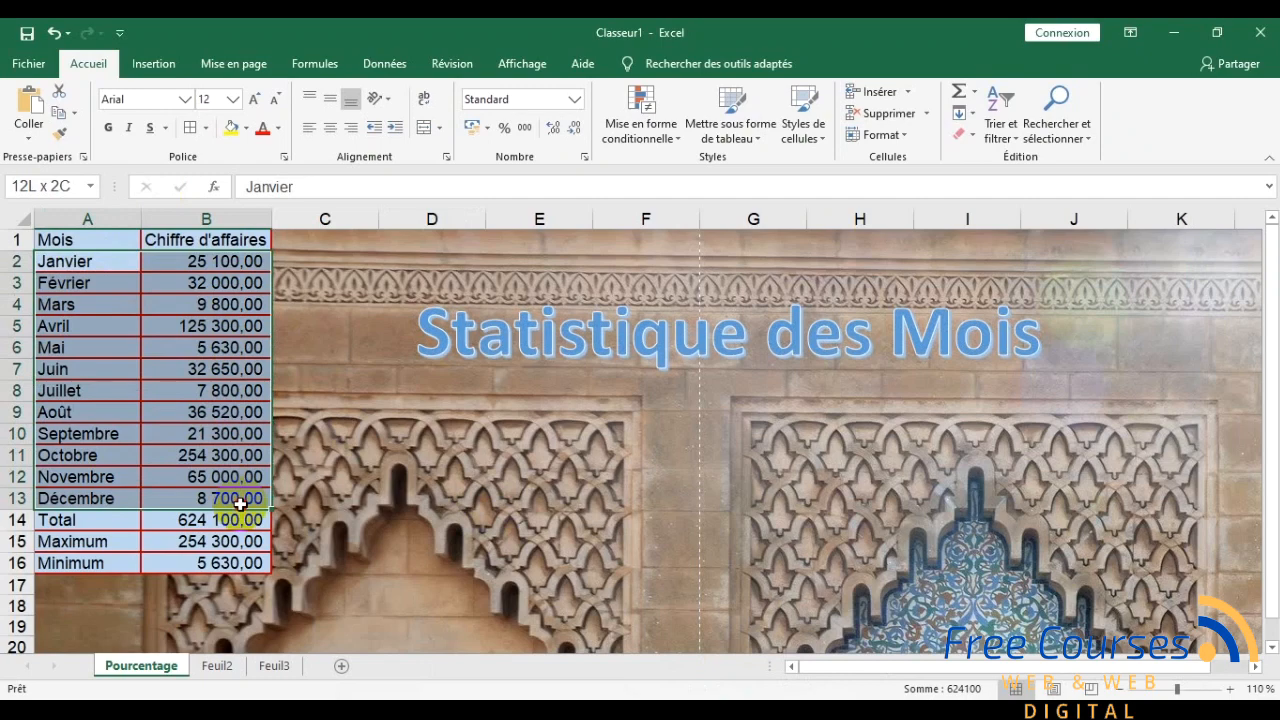
drag(240, 504, 240, 504)
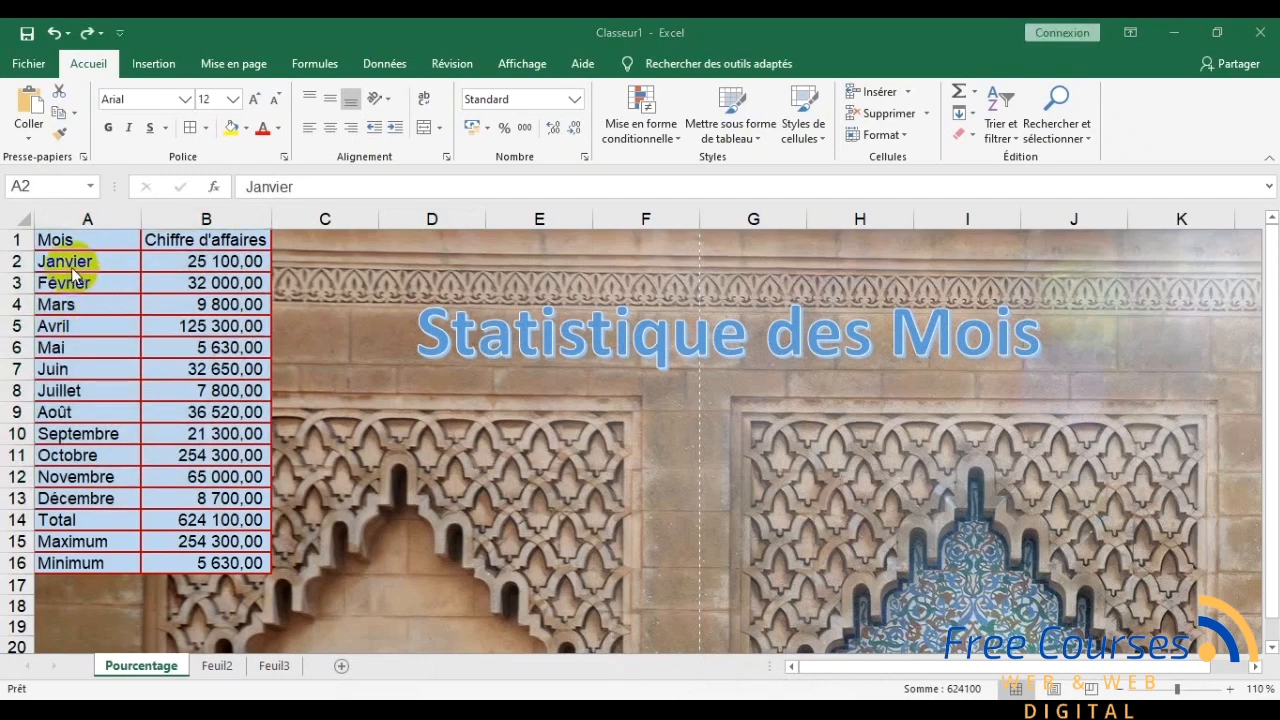
click(70, 266)
drag(65, 262, 231, 488)
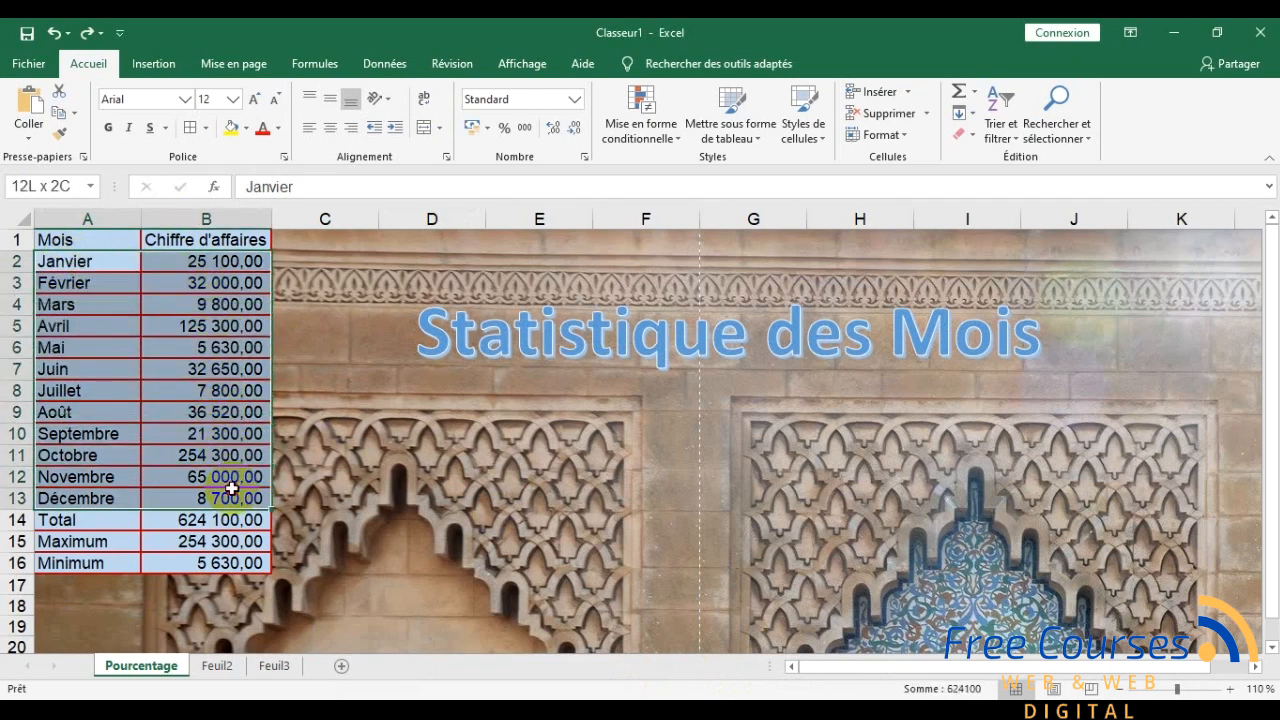
drag(58, 258, 246, 498)
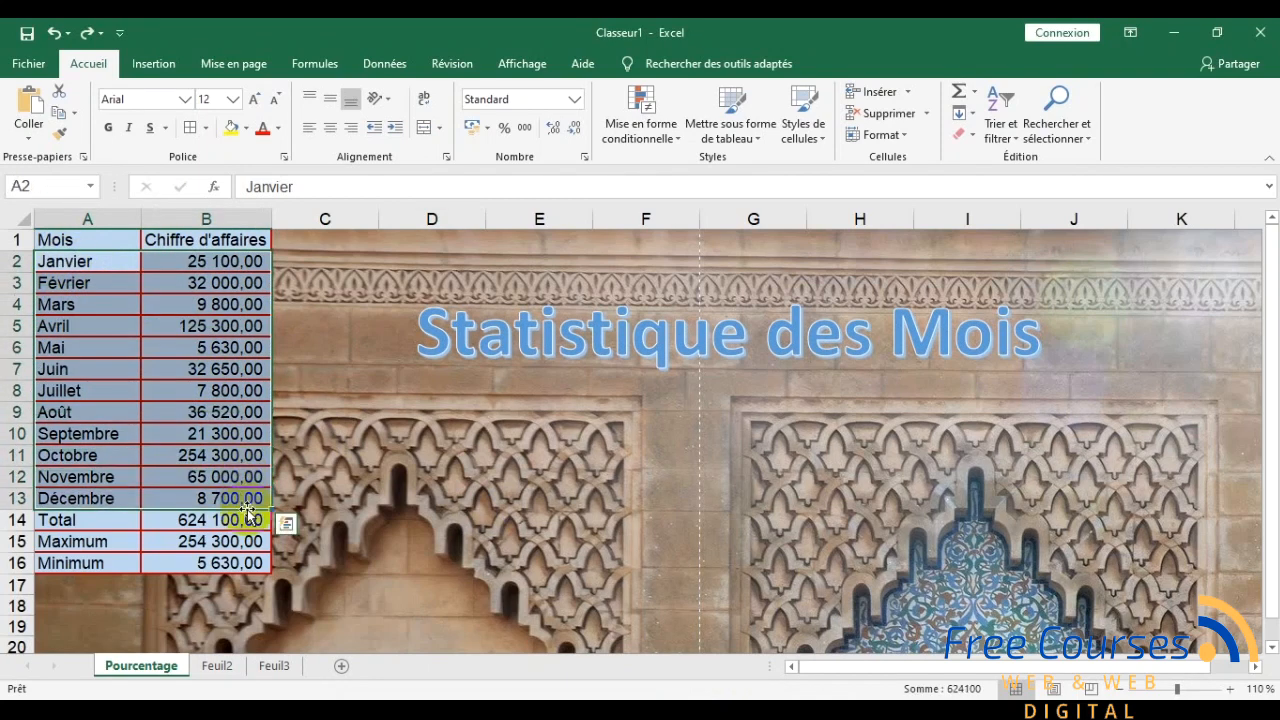
Step: Insert a 3D pie chart of the selected months and sales figures
click(155, 65)
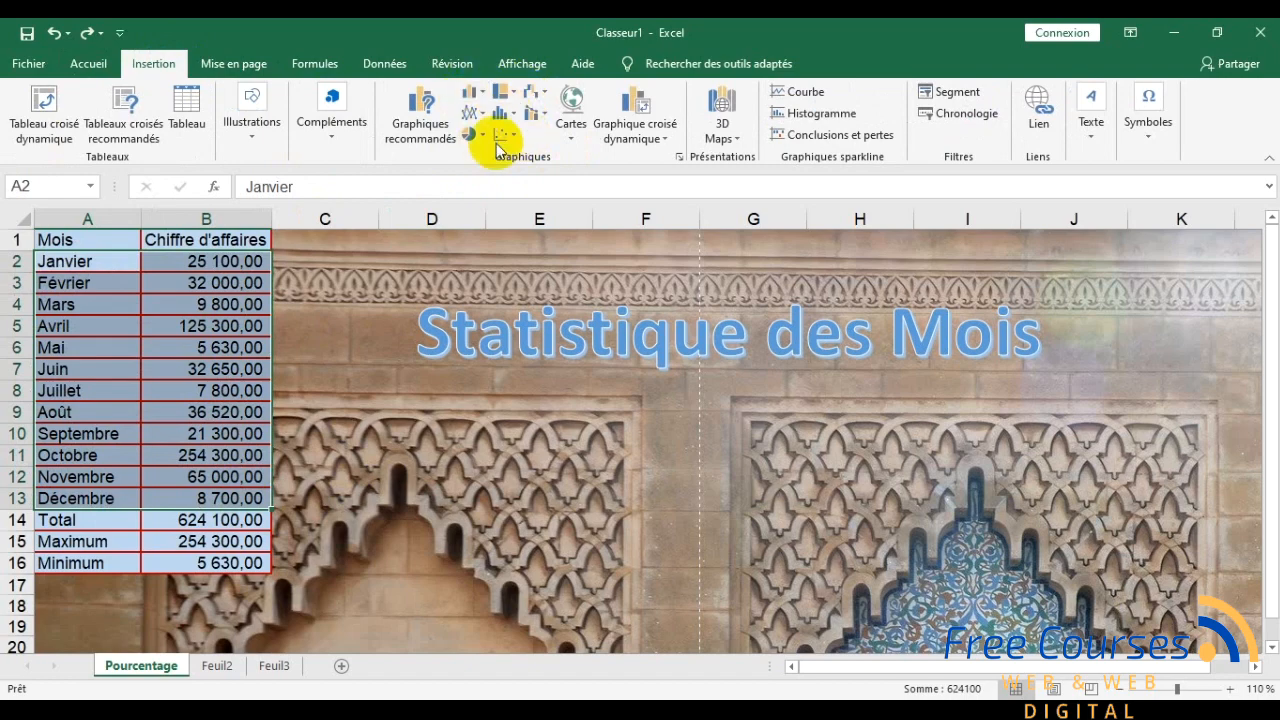
click(482, 95)
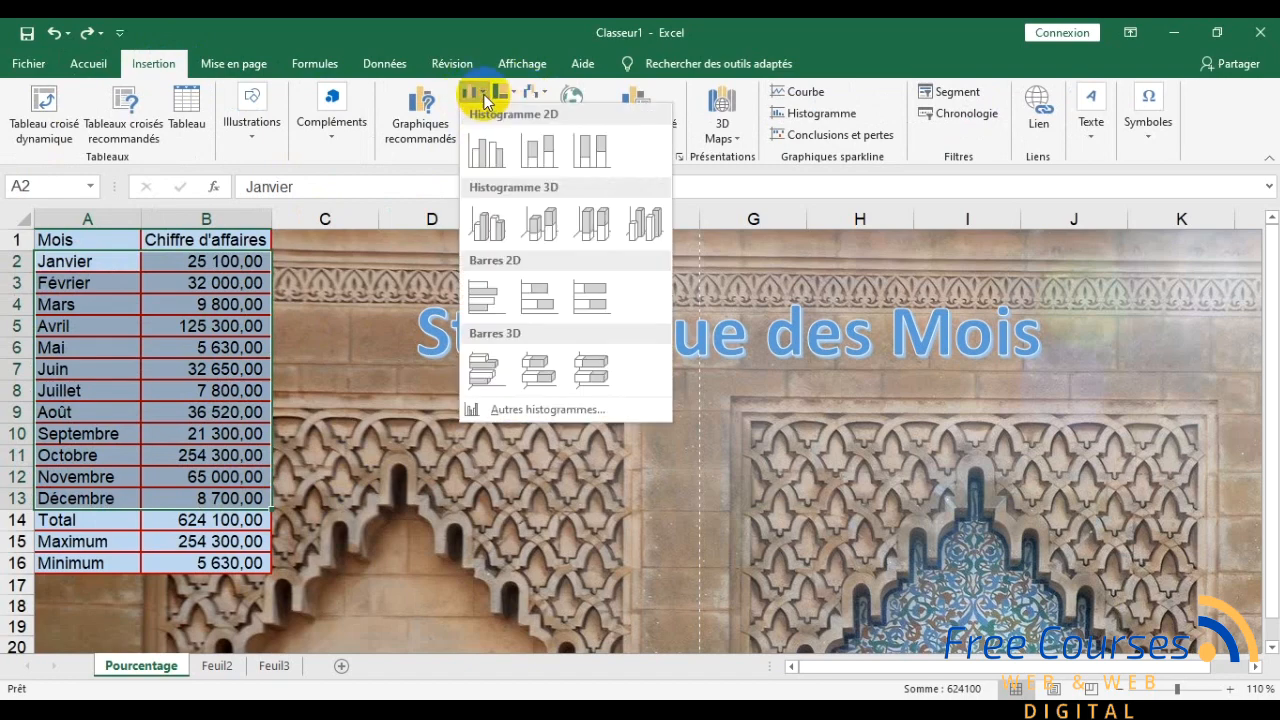
click(484, 96)
click(480, 116)
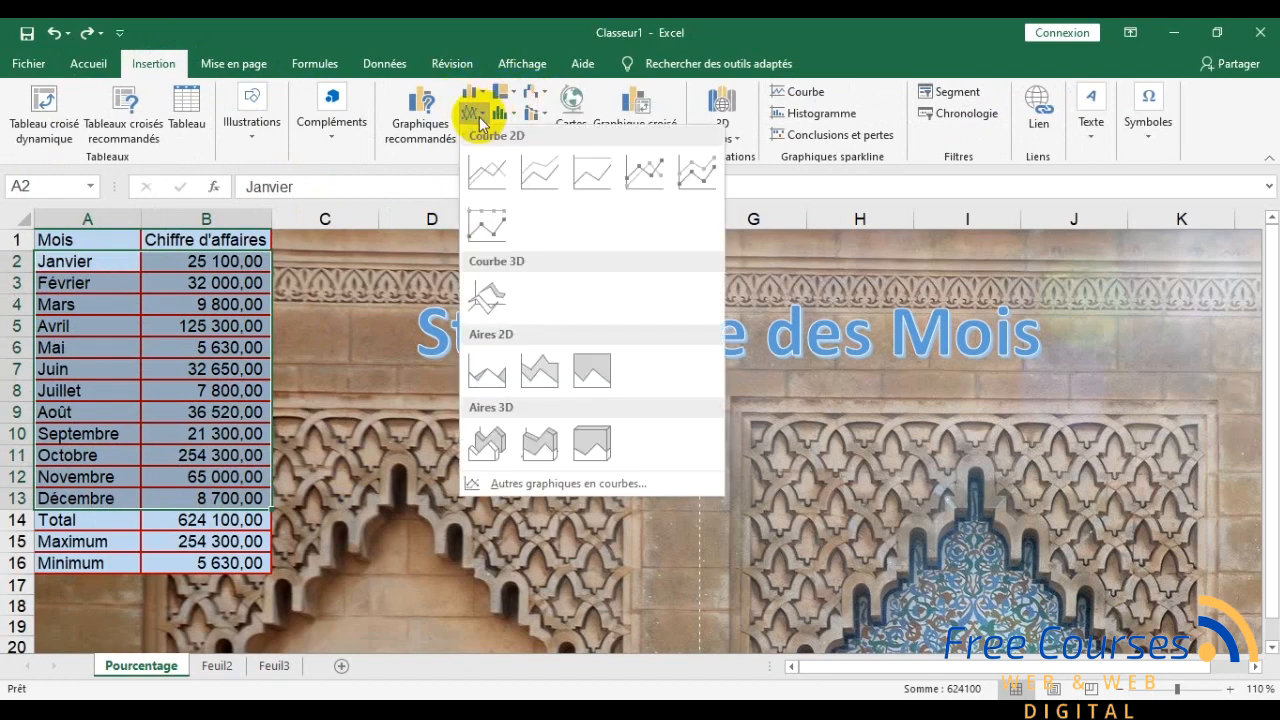
click(484, 112)
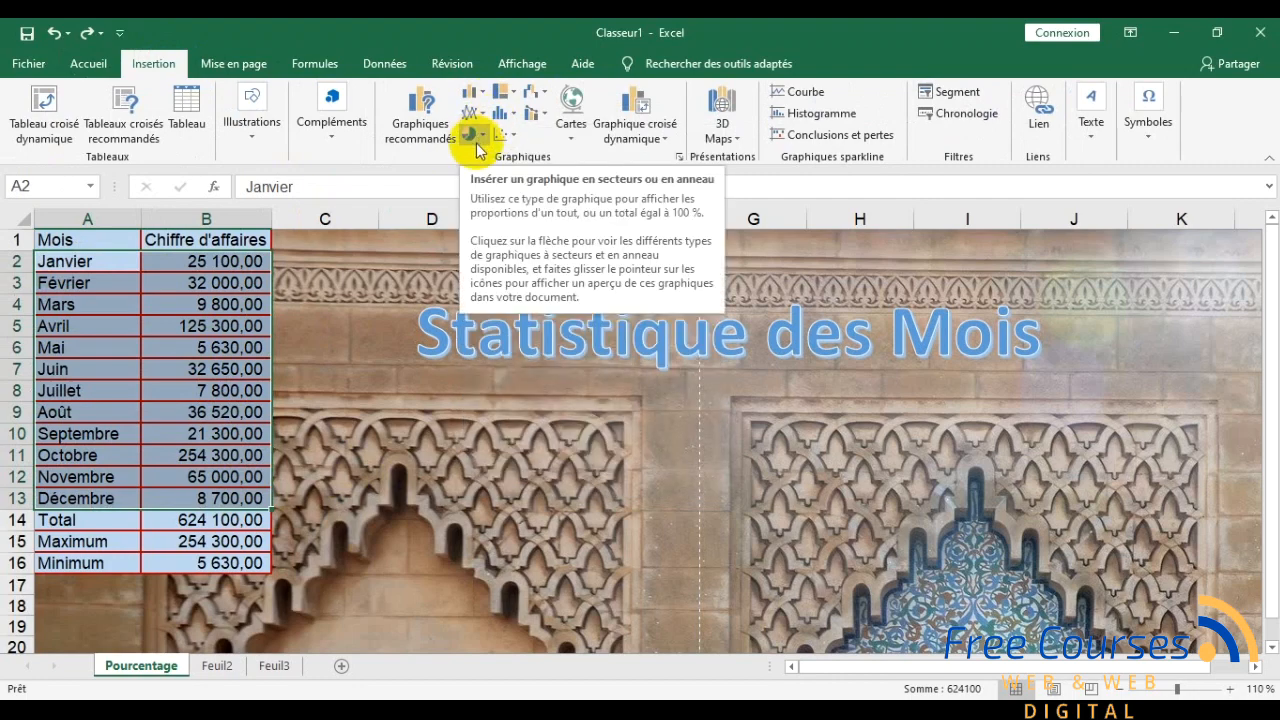
click(483, 136)
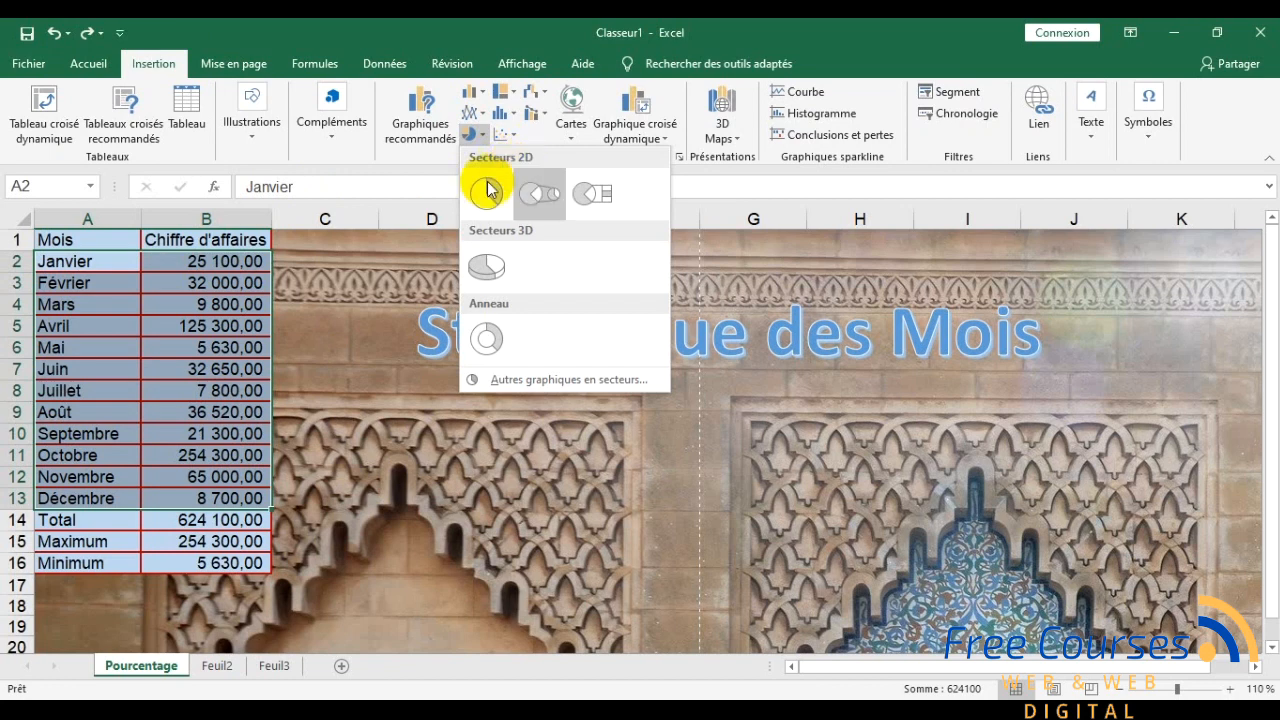
click(160, 70)
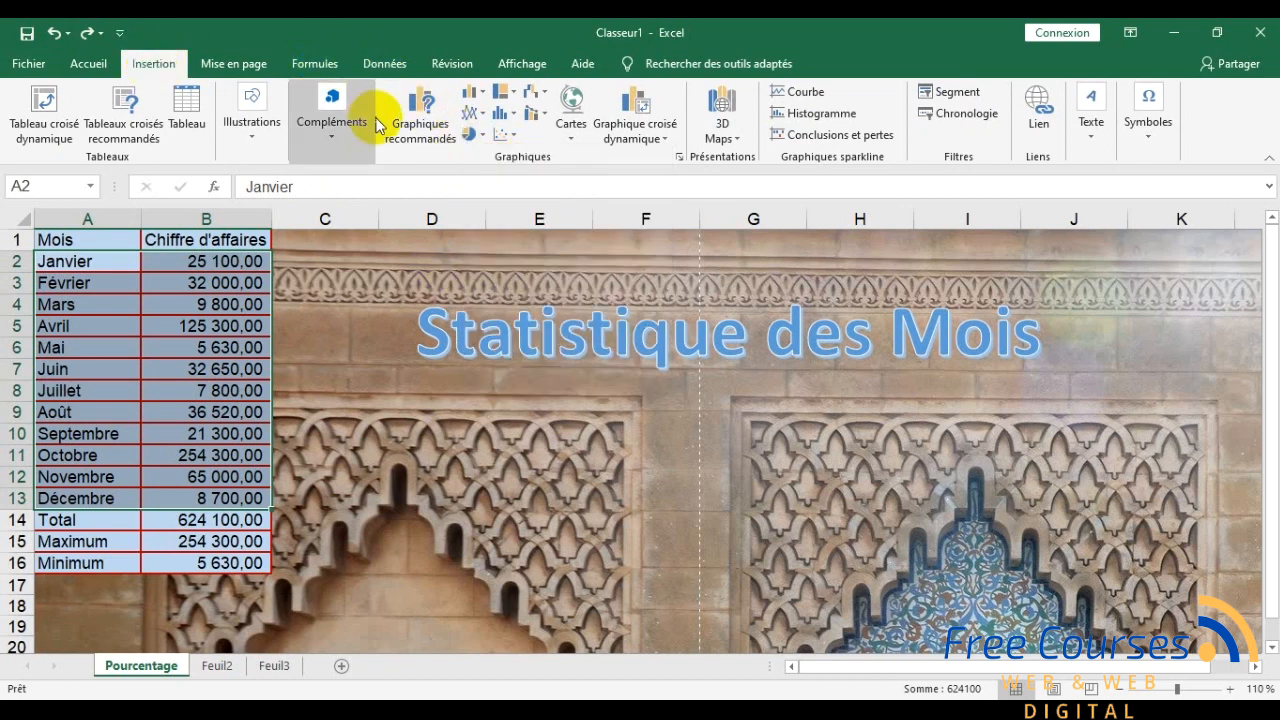
click(476, 134)
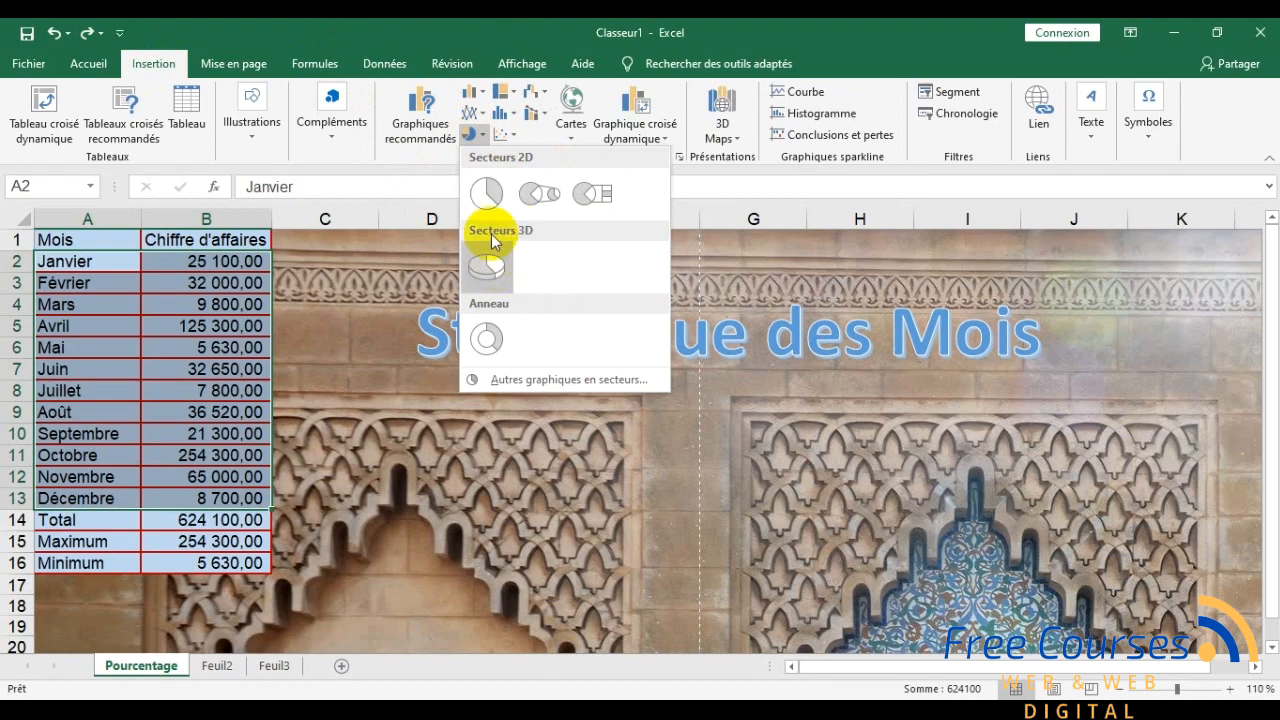
click(487, 275)
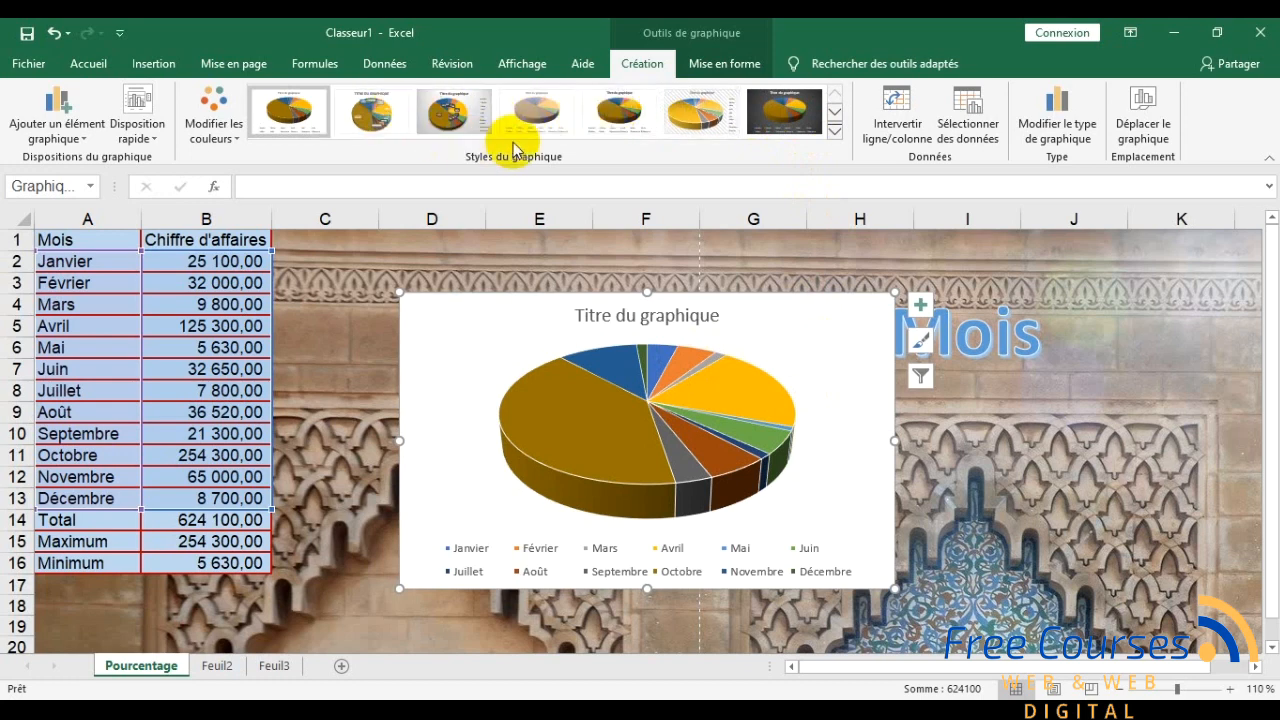
Step: Try several chart styles, including one with month and percentage labels, and settle on the sixth style with white-edged slices and a hatched background
click(463, 122)
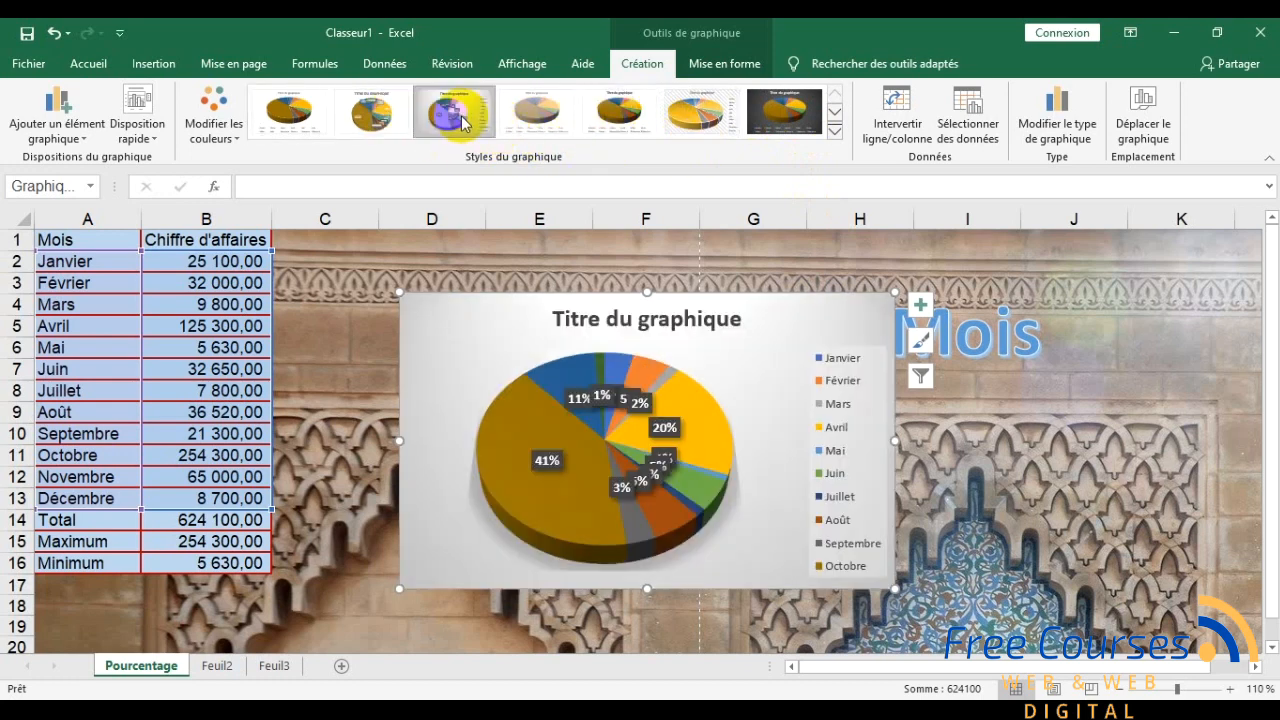
click(354, 122)
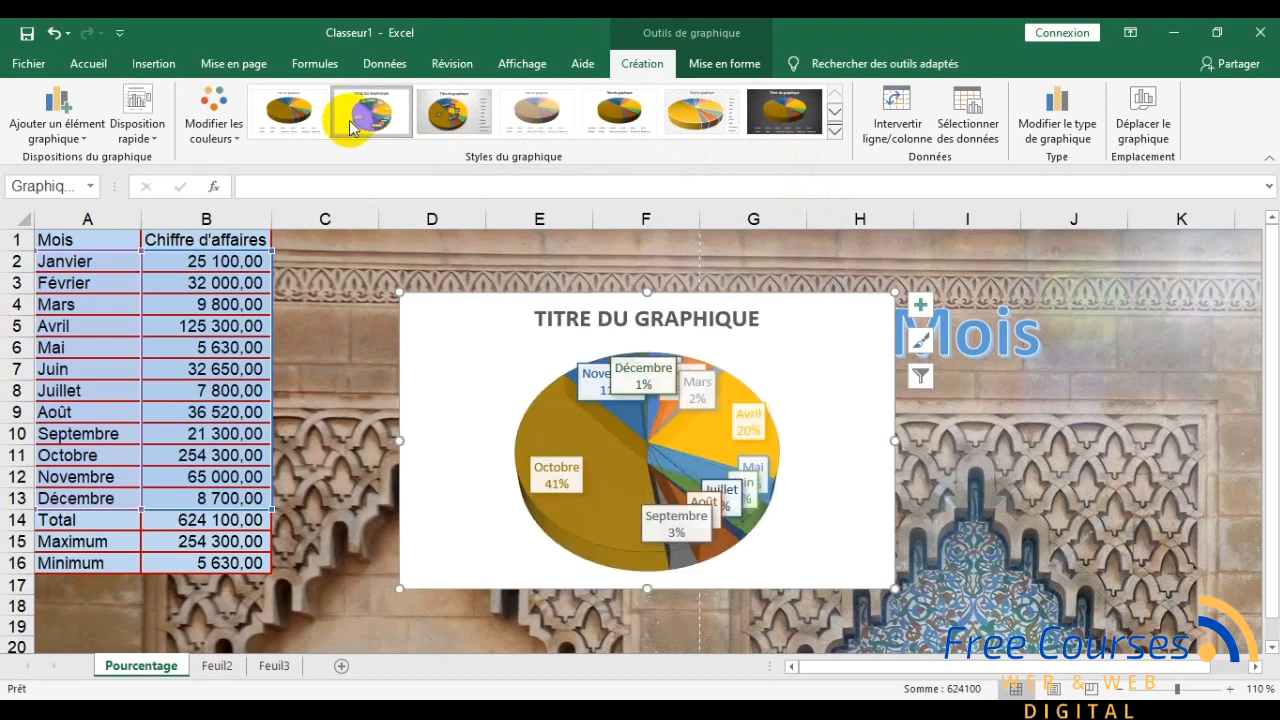
click(318, 124)
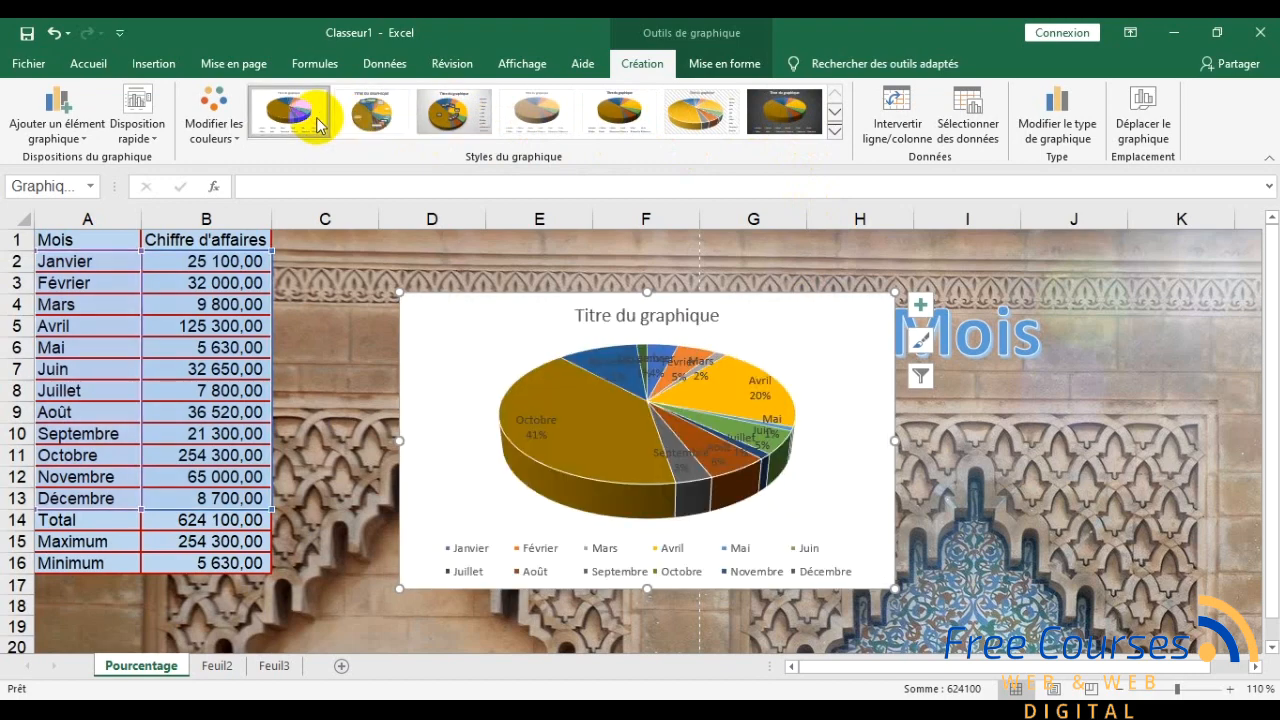
click(536, 118)
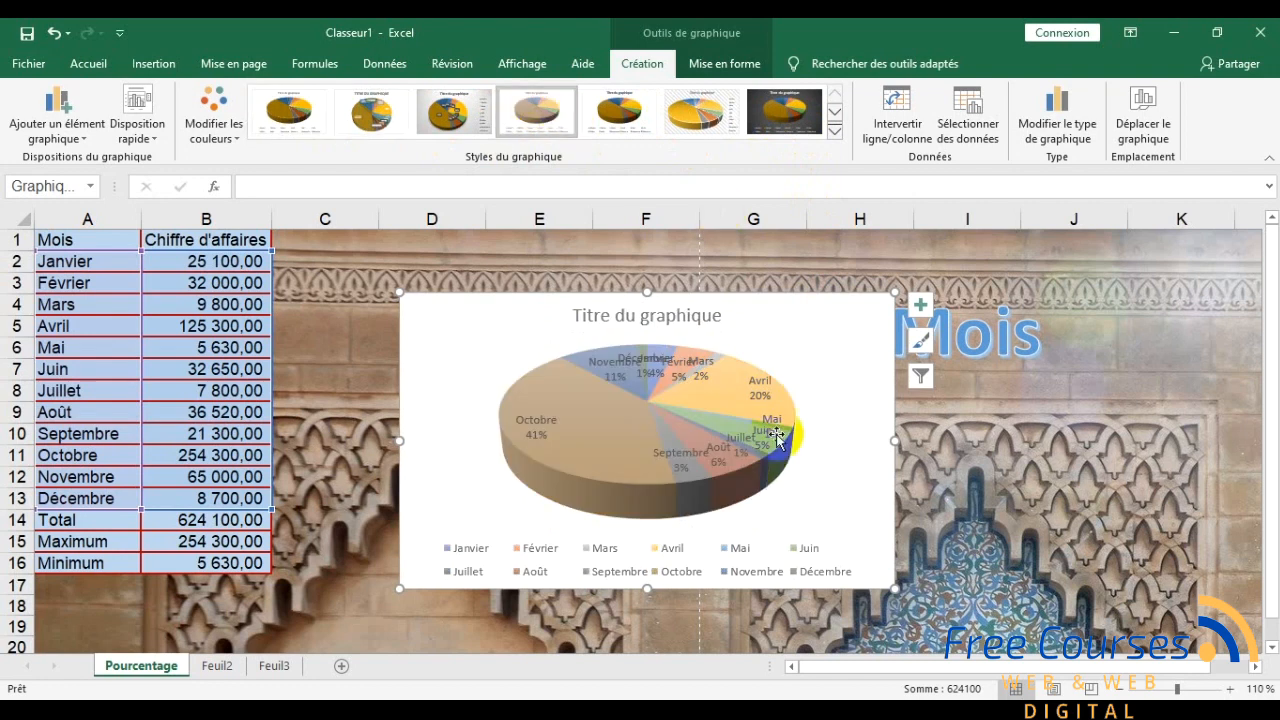
click(630, 122)
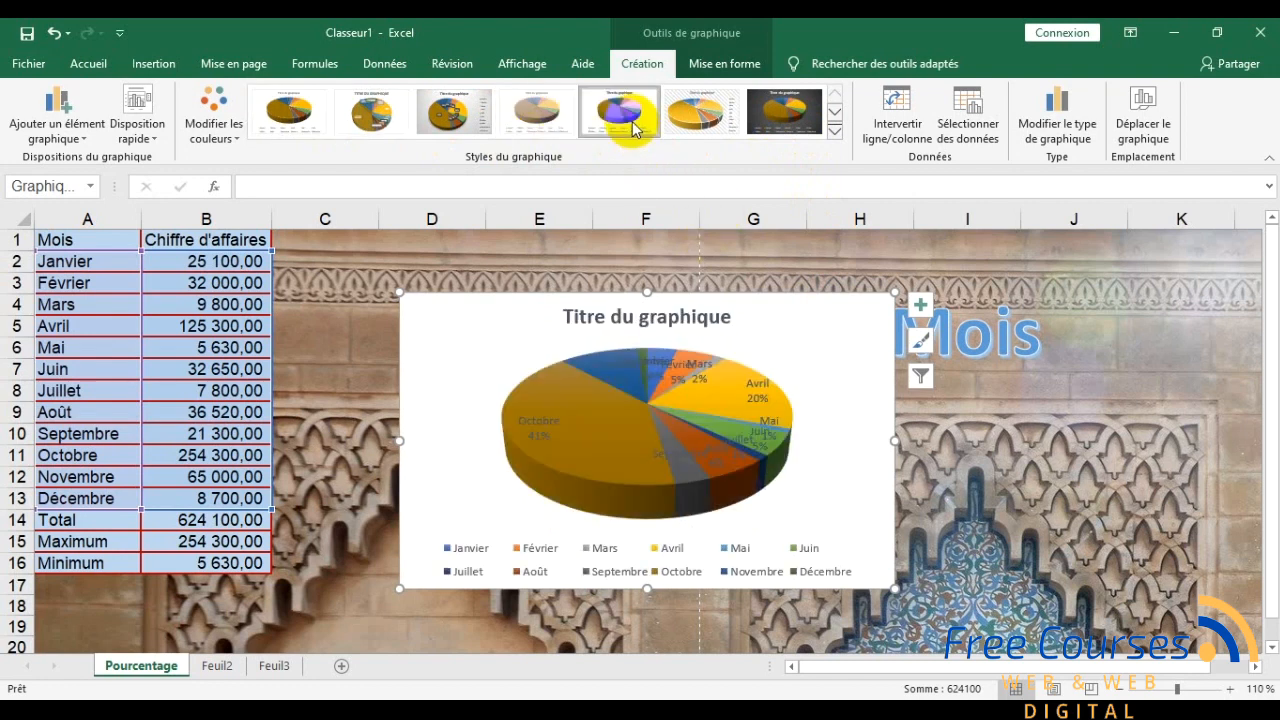
click(690, 125)
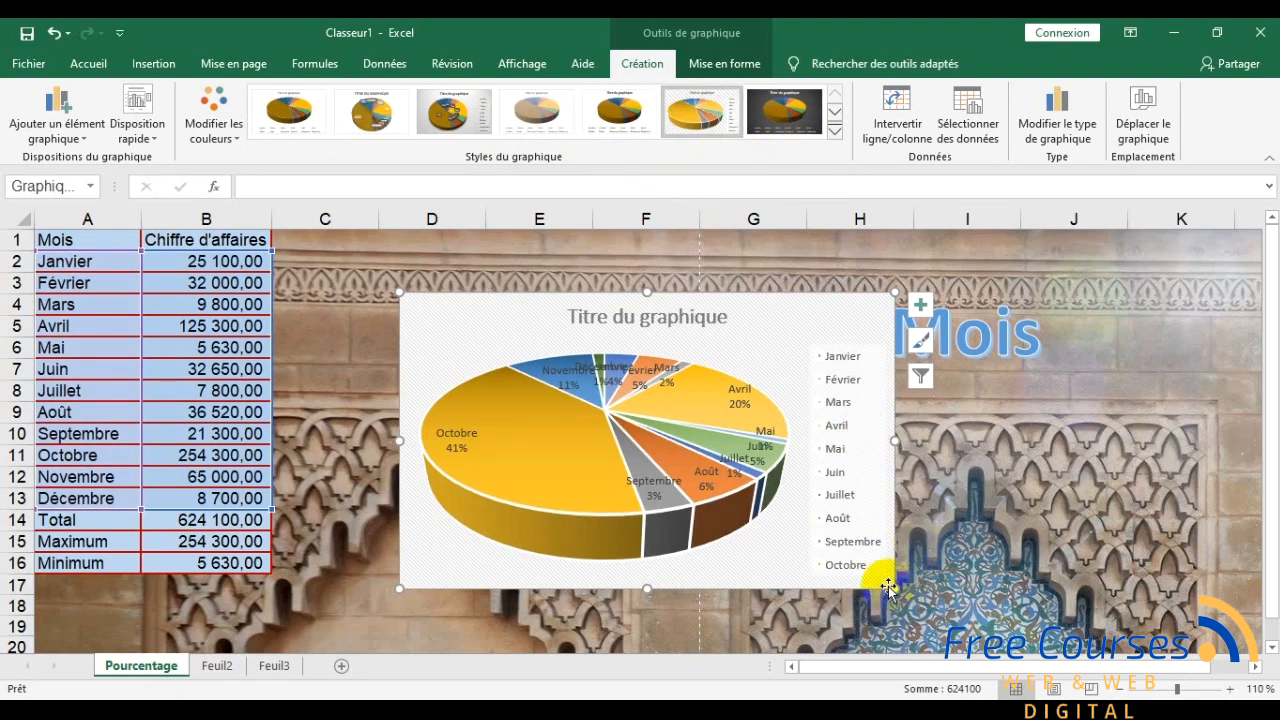
Step: Replace the pie chart's title with "Graphe chiffre d'affaire"
click(720, 317)
double_click(730, 318)
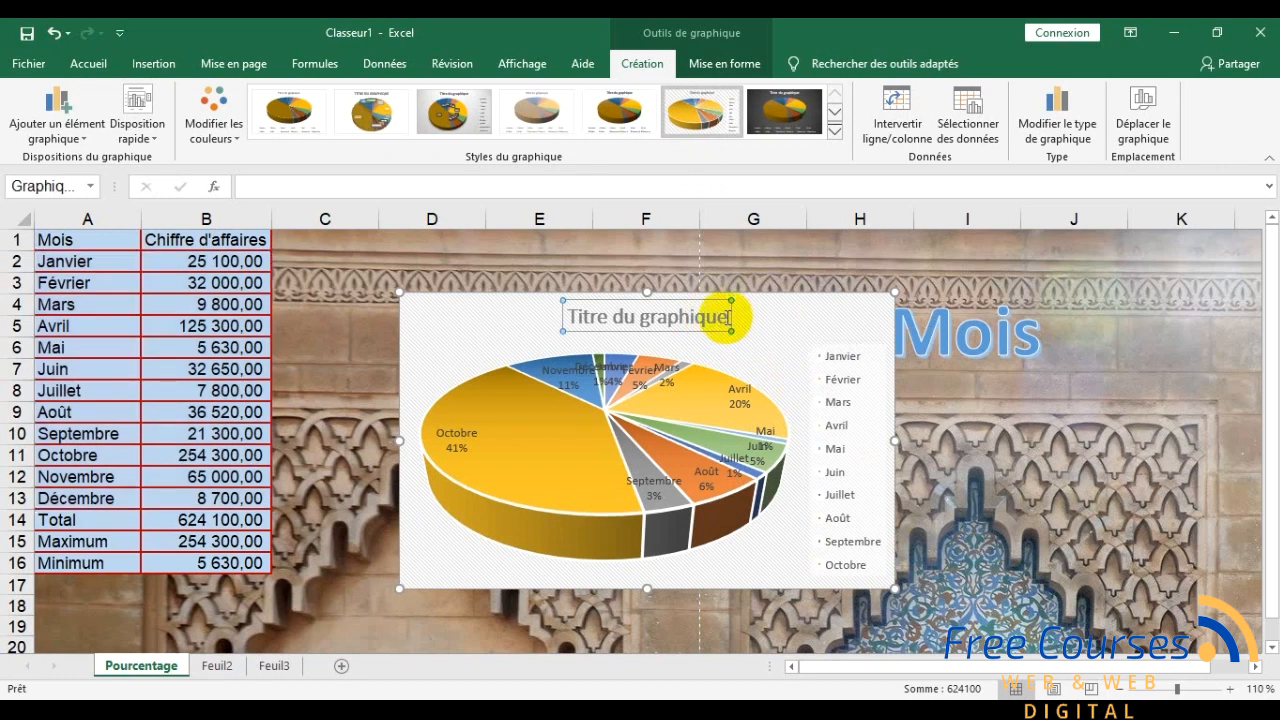
drag(728, 317, 581, 318)
key(Delete)
key(Delete)
key(Delete)
key(Delete)
key(Delete)
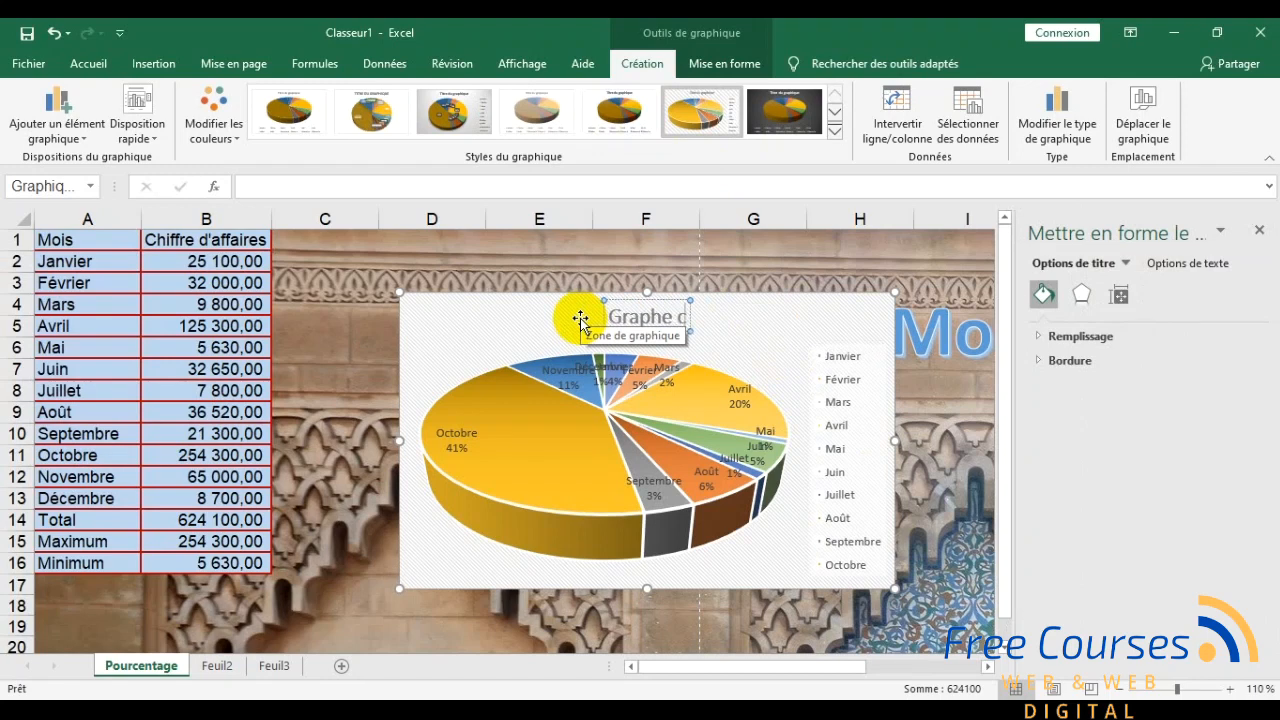
text(e d)
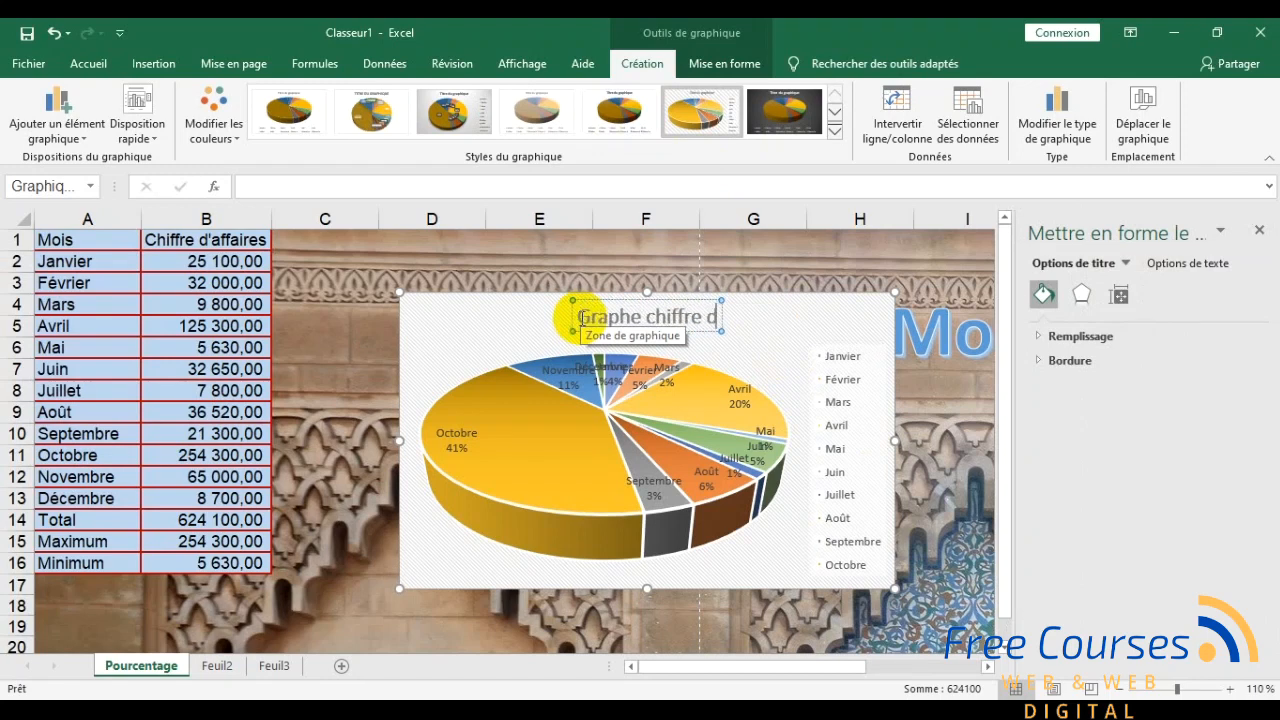
text('affa)
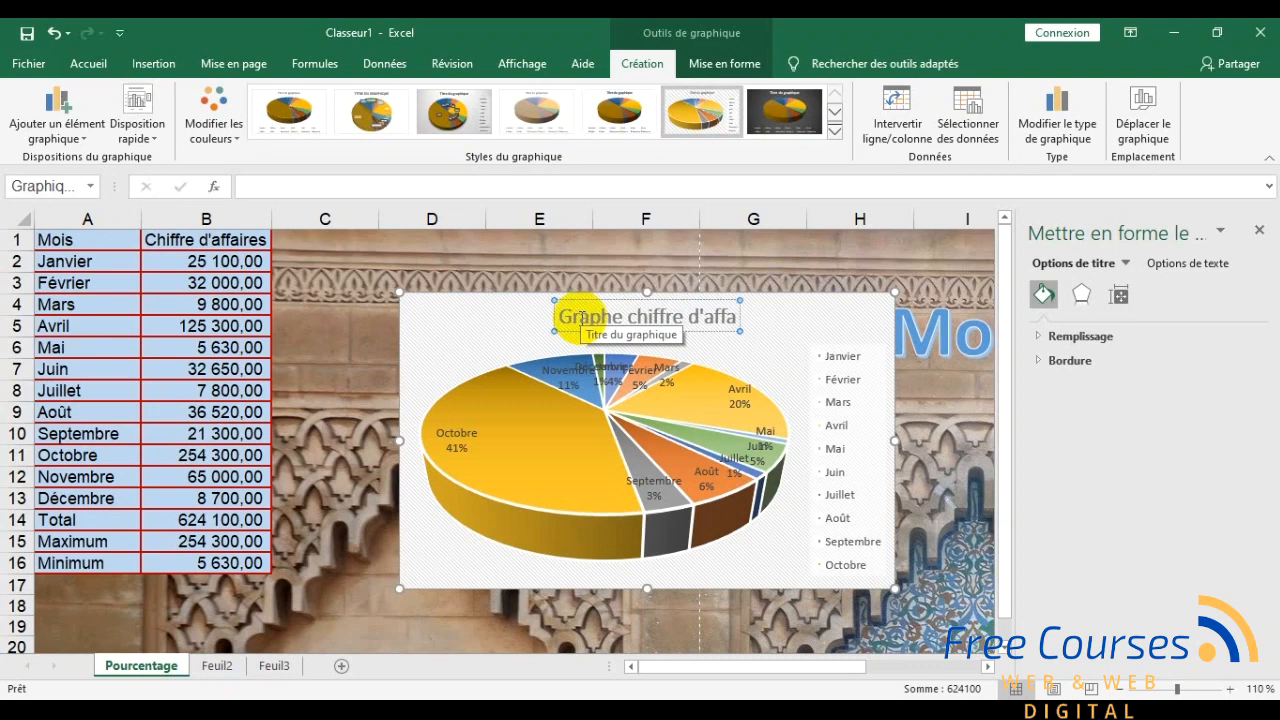
text(ire)
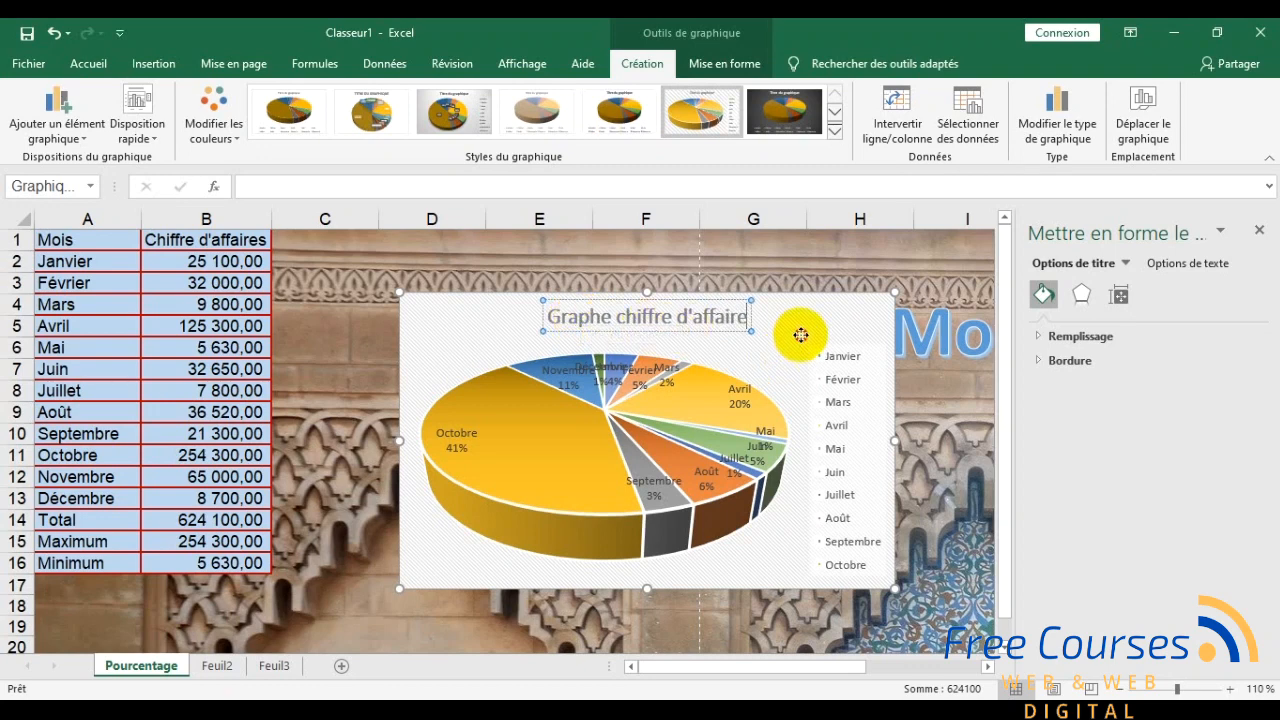
click(868, 408)
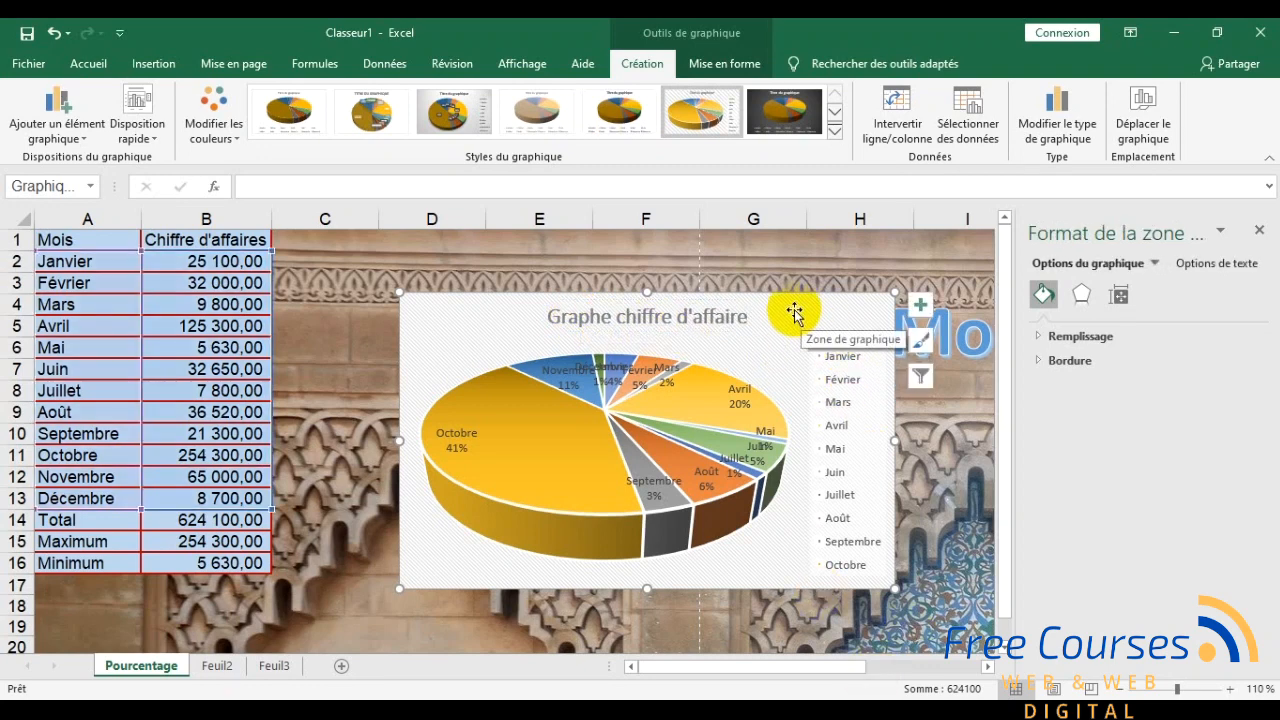
Step: Move the pie chart below the "Statistique des Mois" title, beside the table, and close the formatting pane
drag(803, 309, 722, 394)
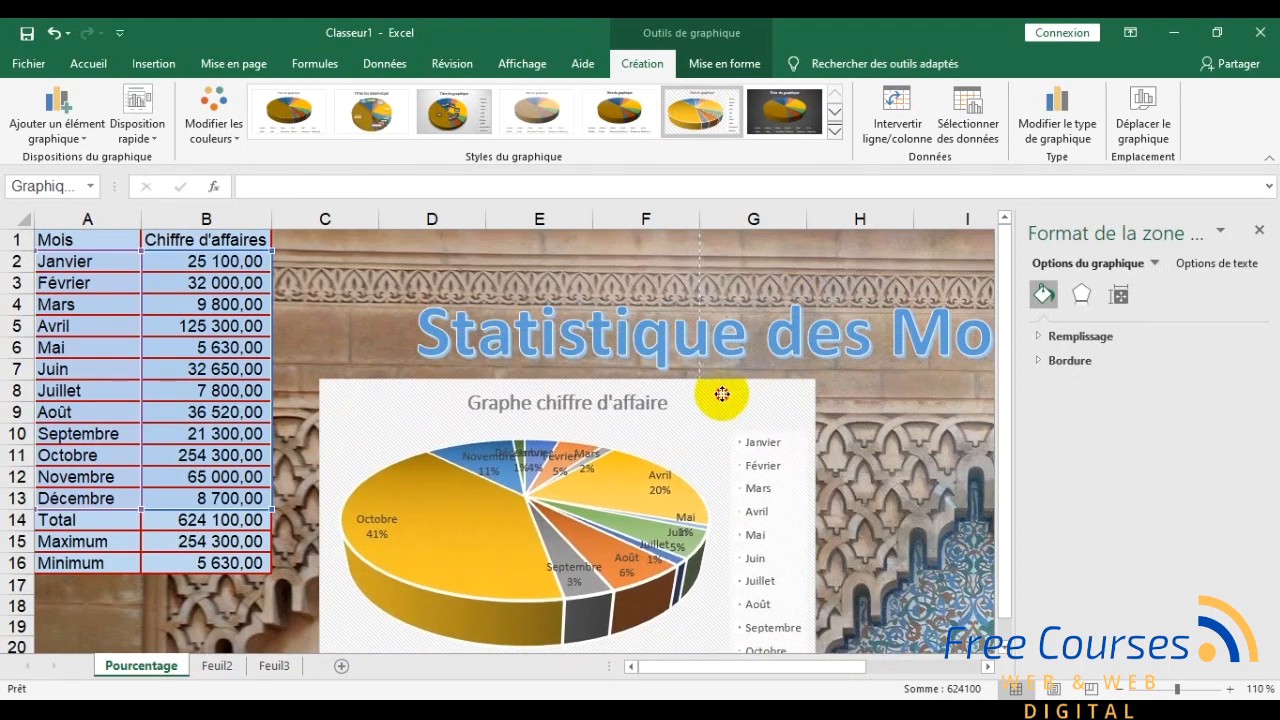
click(968, 433)
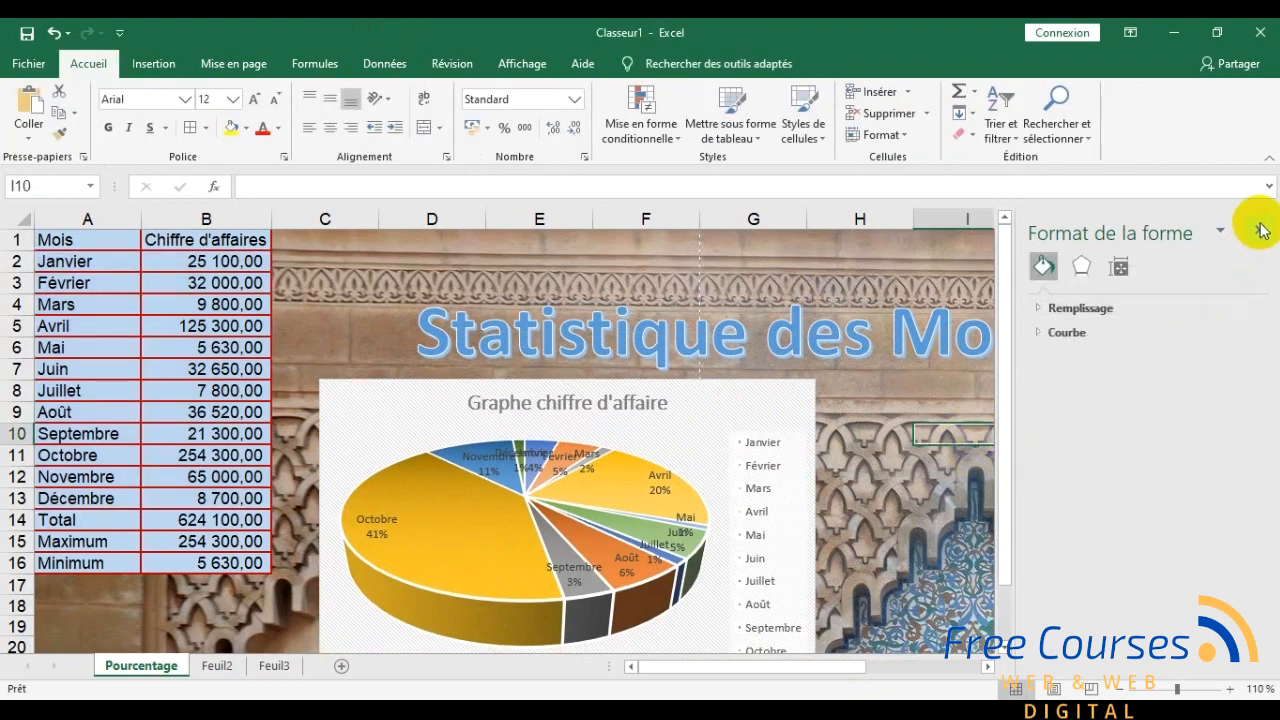
click(1259, 229)
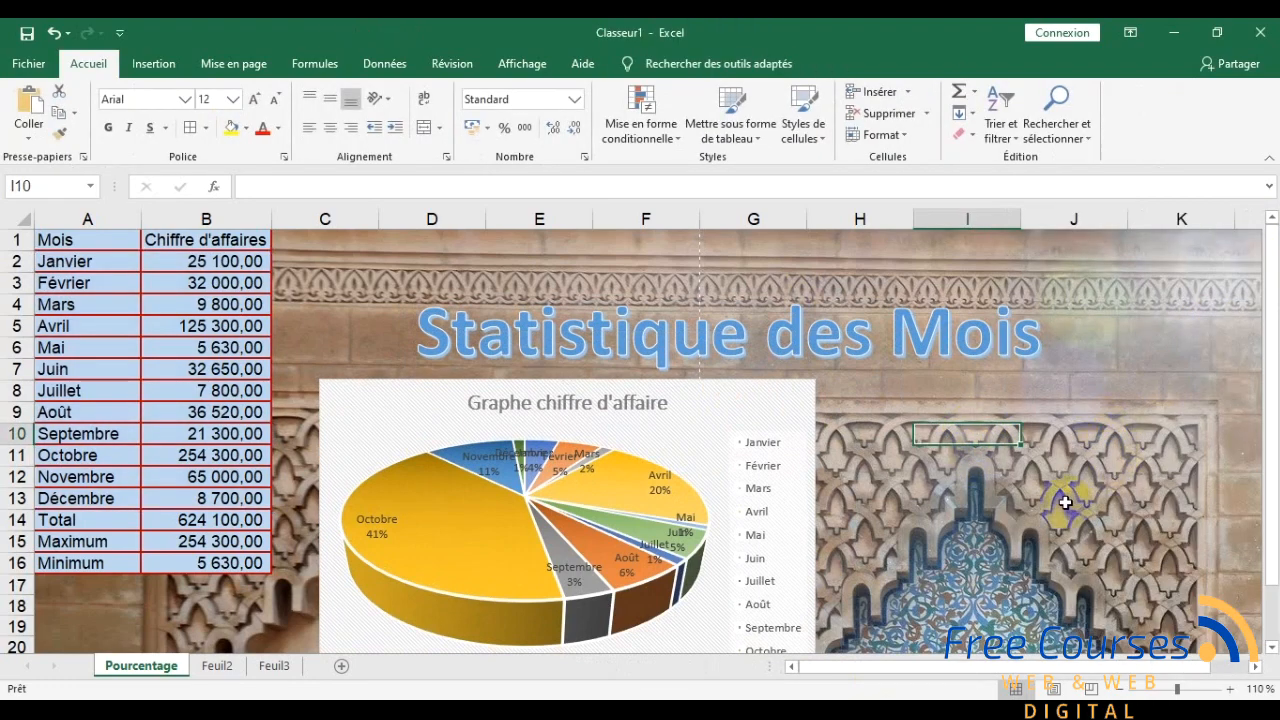
scroll(1065, 502, down, 1)
scroll(1065, 502, up, 1)
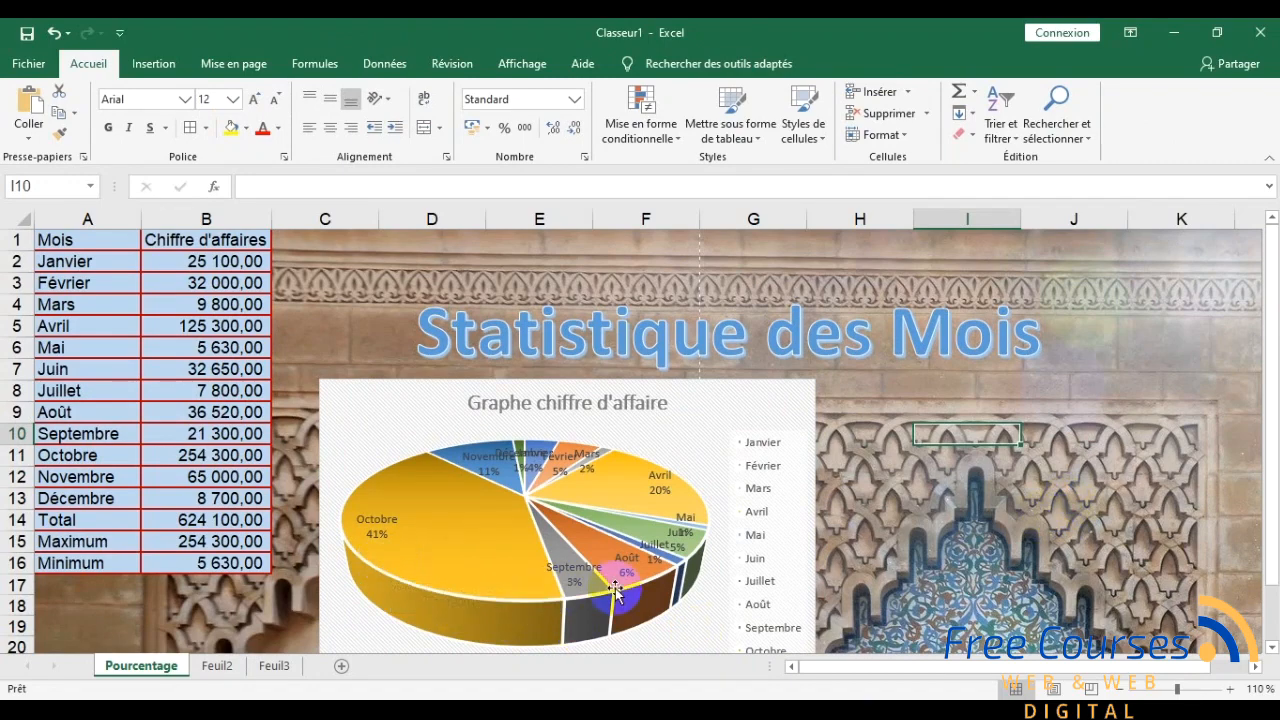
scroll(926, 528, down, 2)
scroll(926, 528, up, 2)
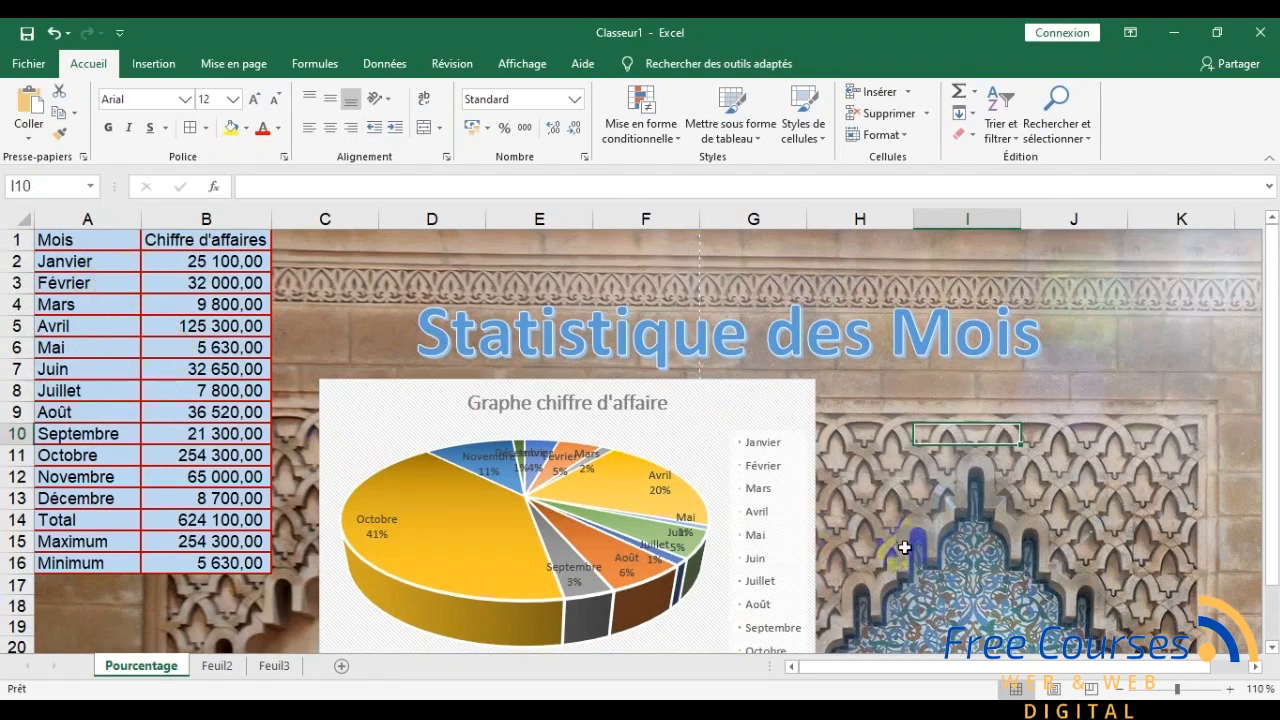
scroll(423, 577, down, 1)
scroll(171, 577, up, 1)
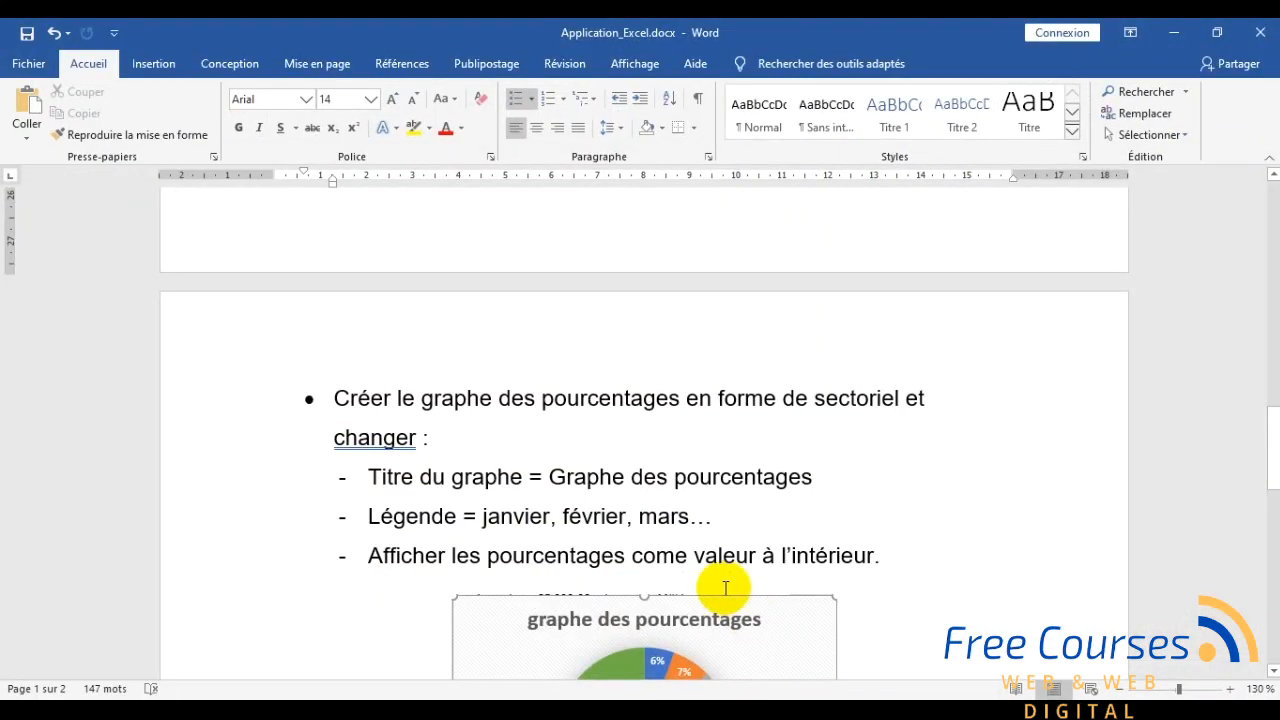
Step: Read the organigramme task and its circular example in Application_Excel.docx in Word, and return to the empty area below the chart in Excel
scroll(720, 591, down, 8)
scroll(725, 587, down, 10)
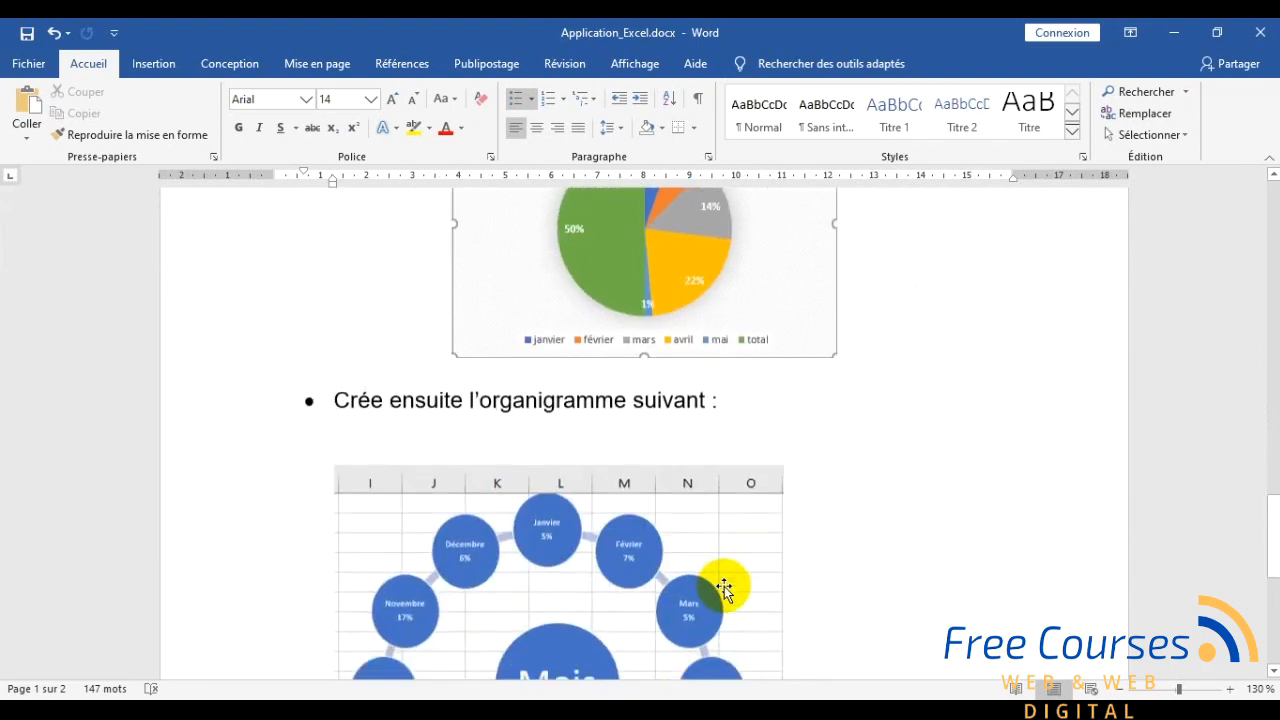
scroll(725, 587, up, 2)
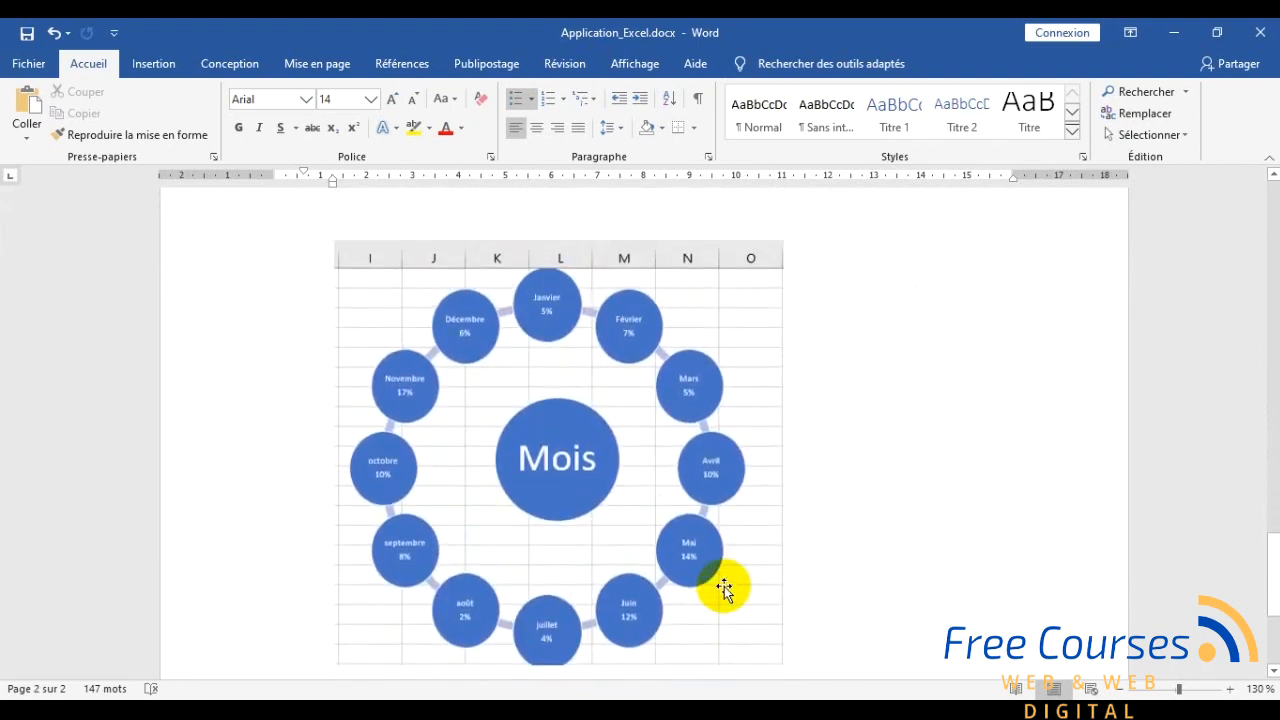
scroll(686, 423, up, 2)
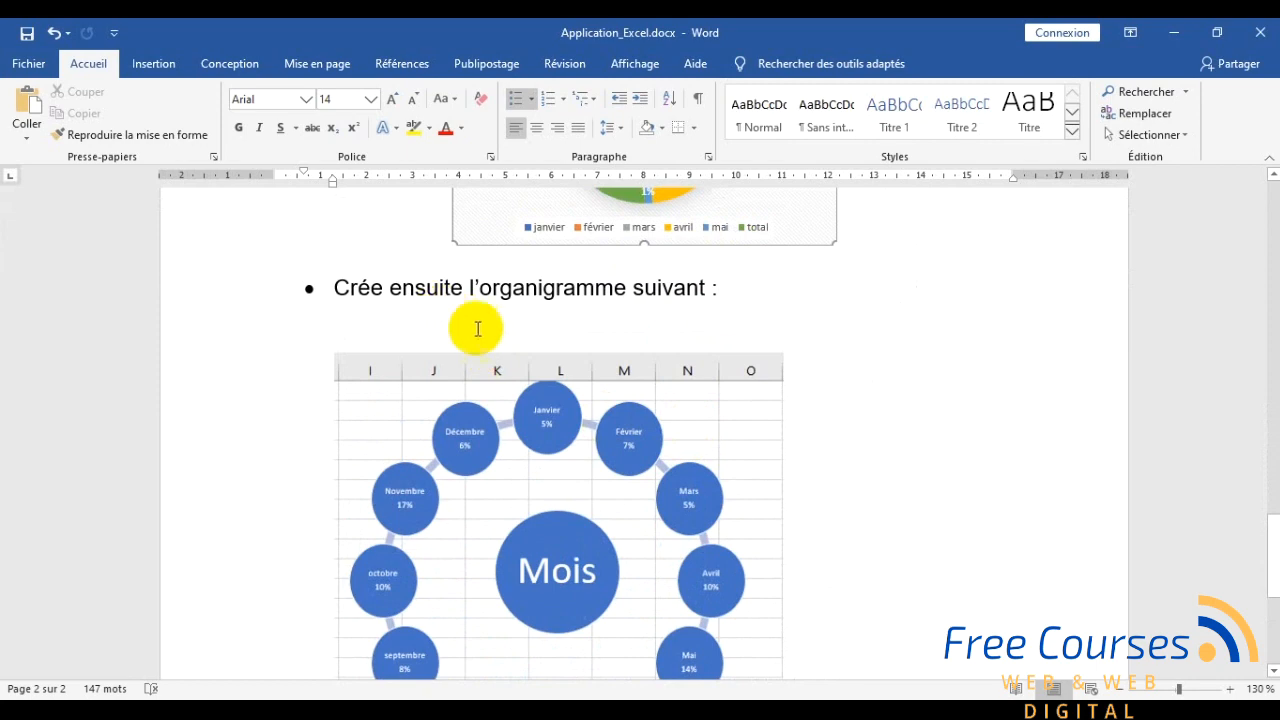
scroll(838, 401, down, 1)
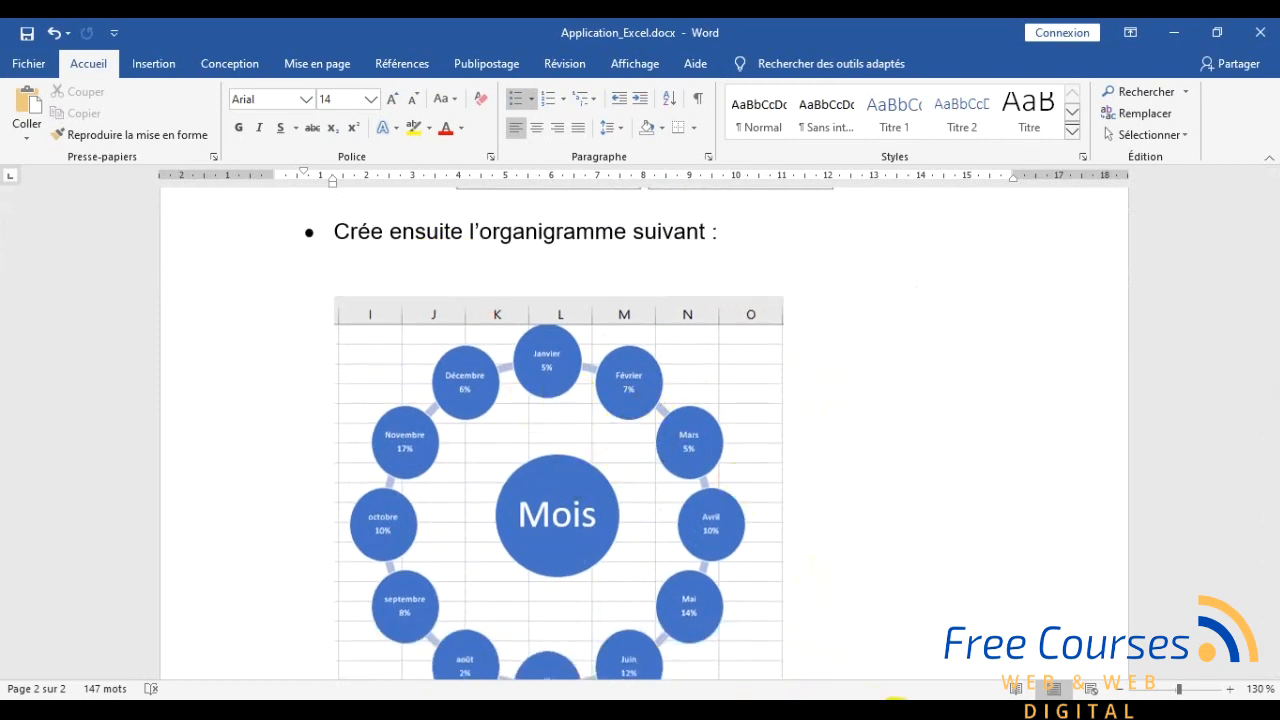
key(alt+Tab)
scroll(337, 391, down, 5)
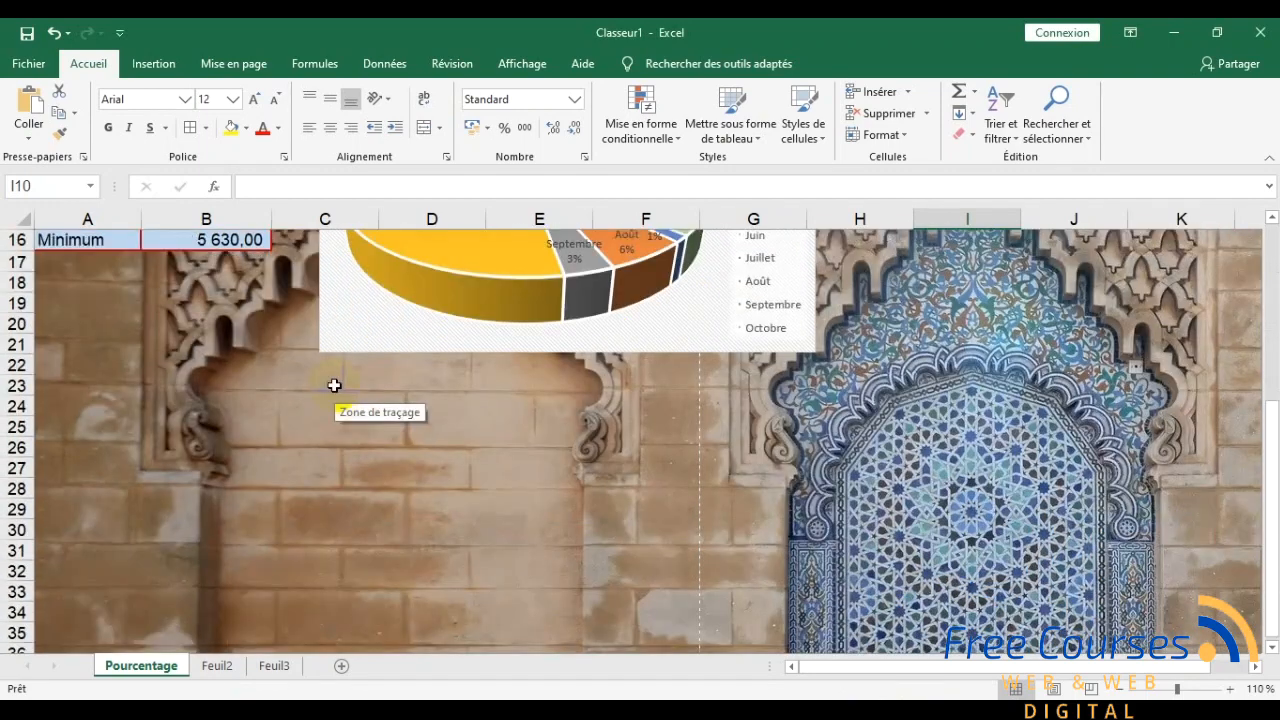
Step: Select cell A27 below the table and open the SmartArt graphic chooser
click(94, 451)
click(135, 471)
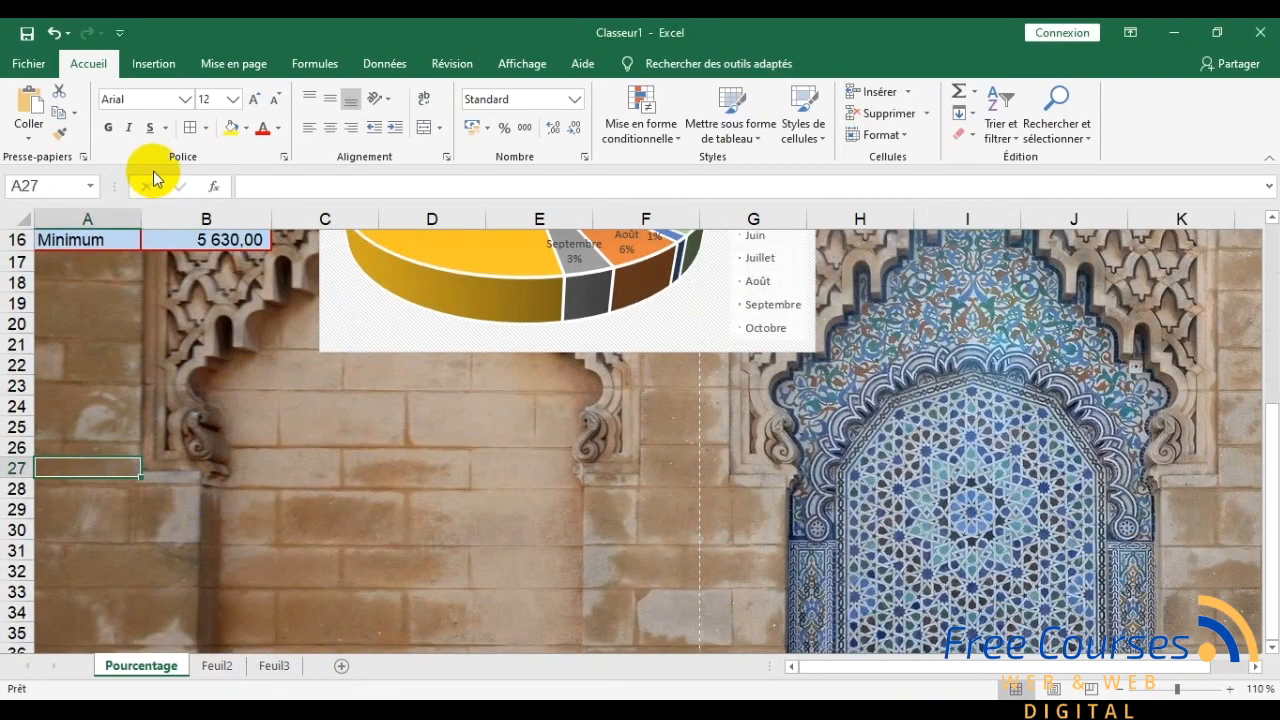
click(155, 66)
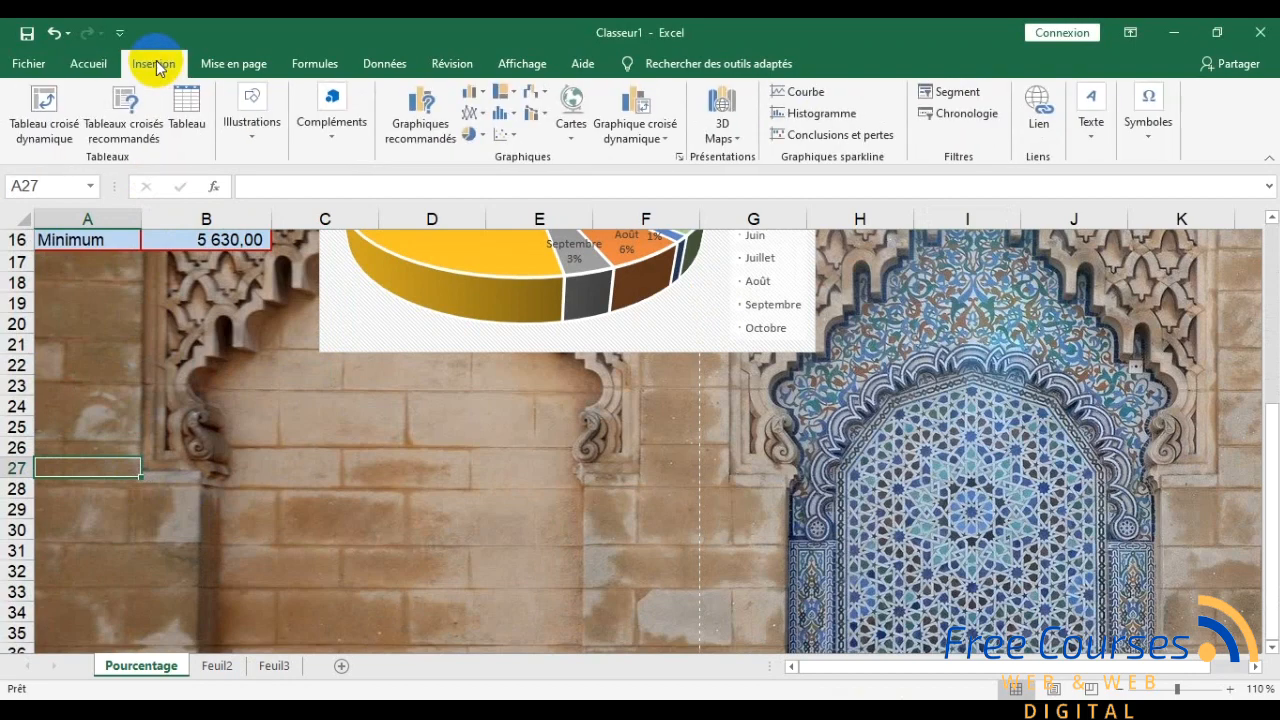
click(251, 115)
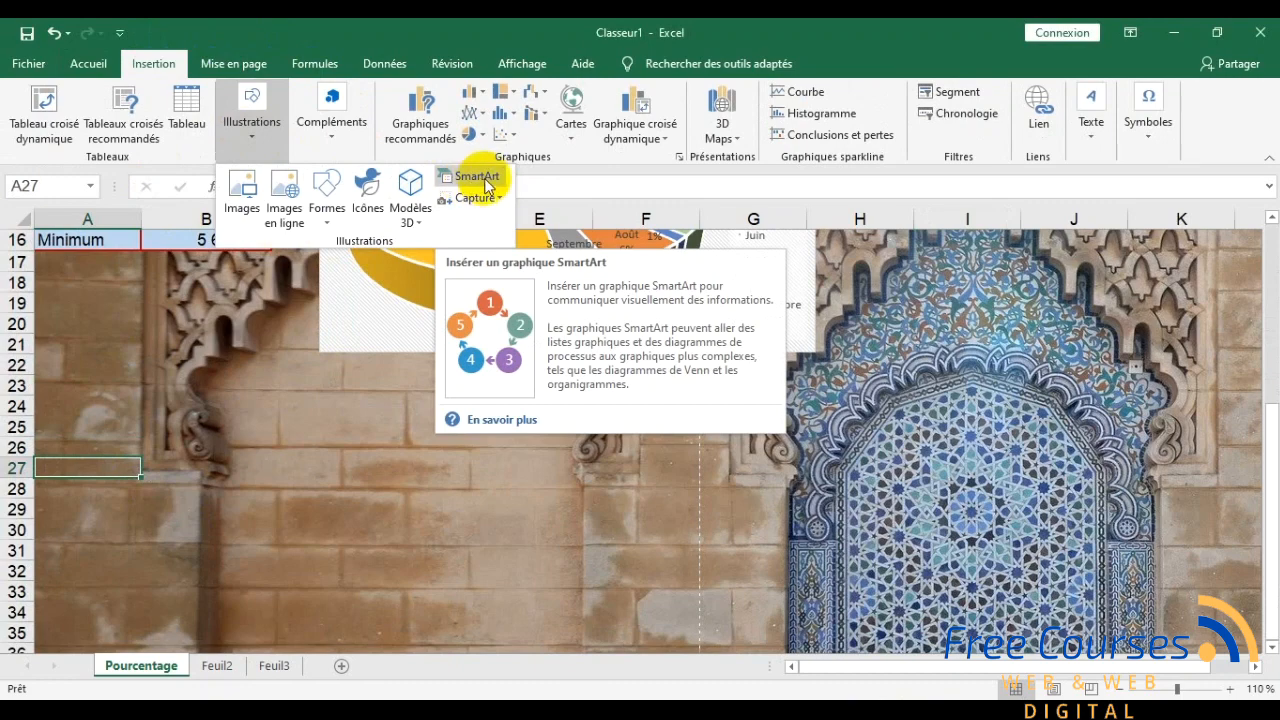
click(152, 66)
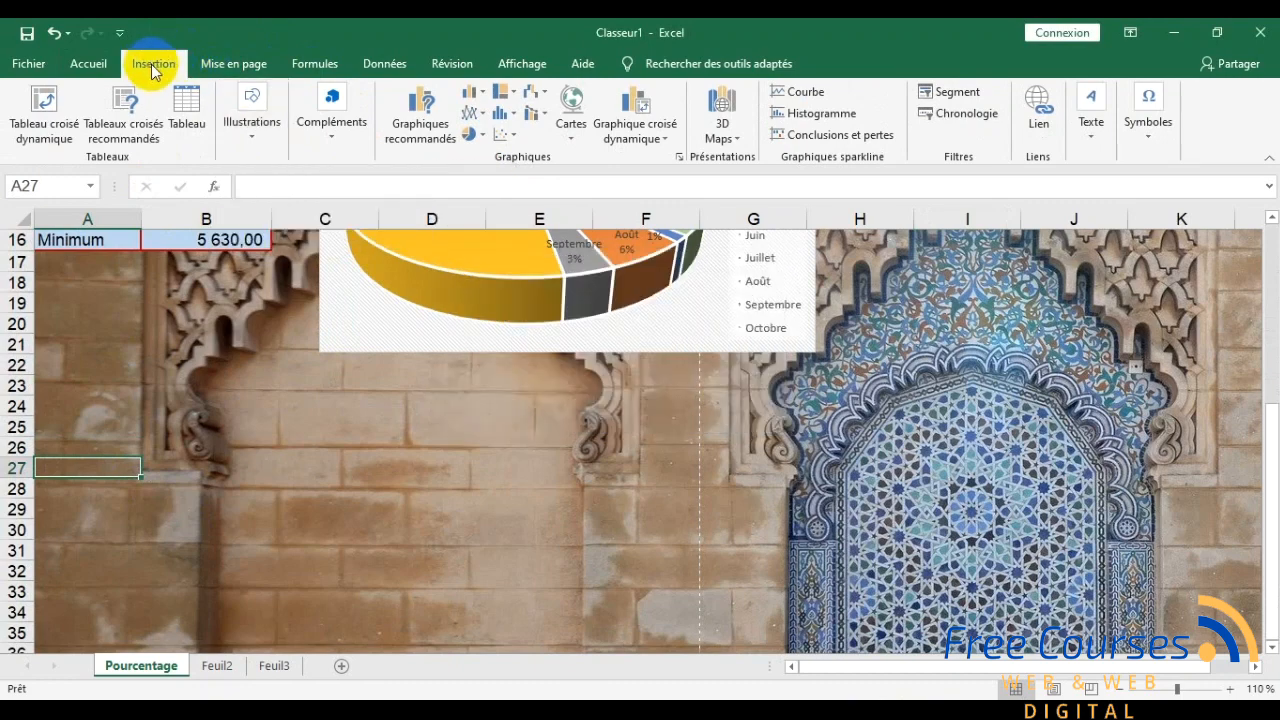
click(252, 120)
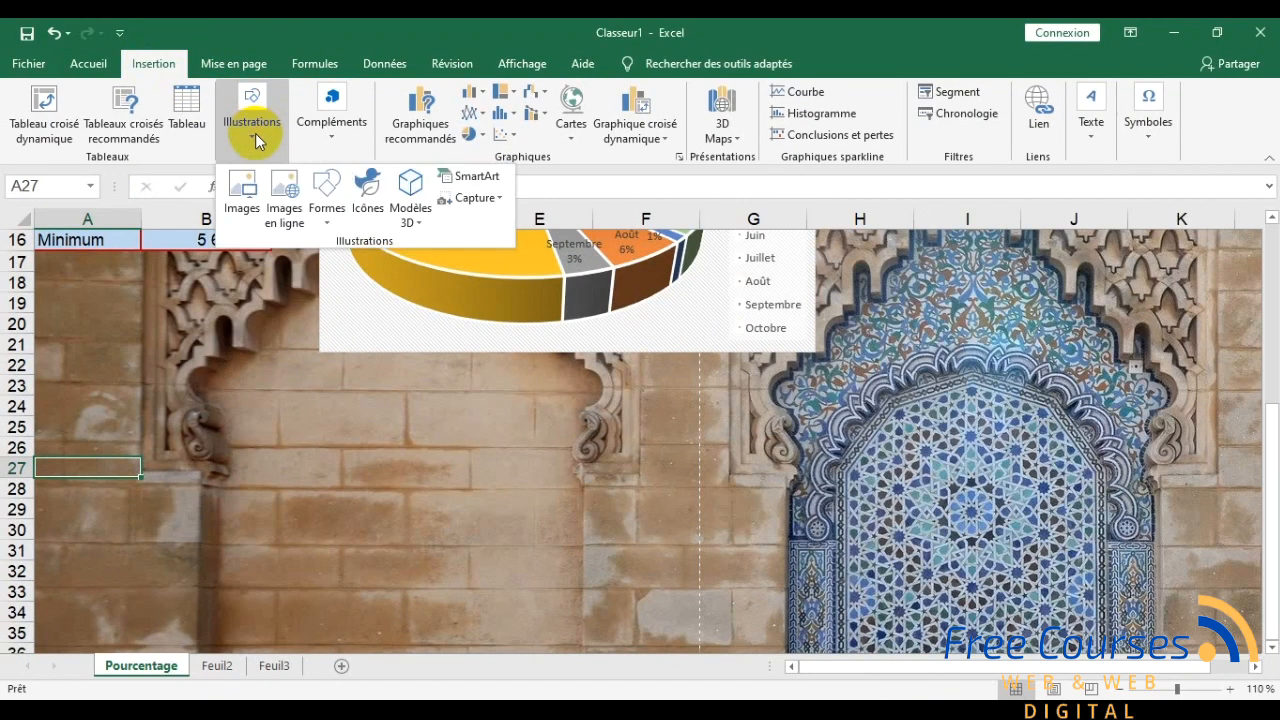
click(162, 64)
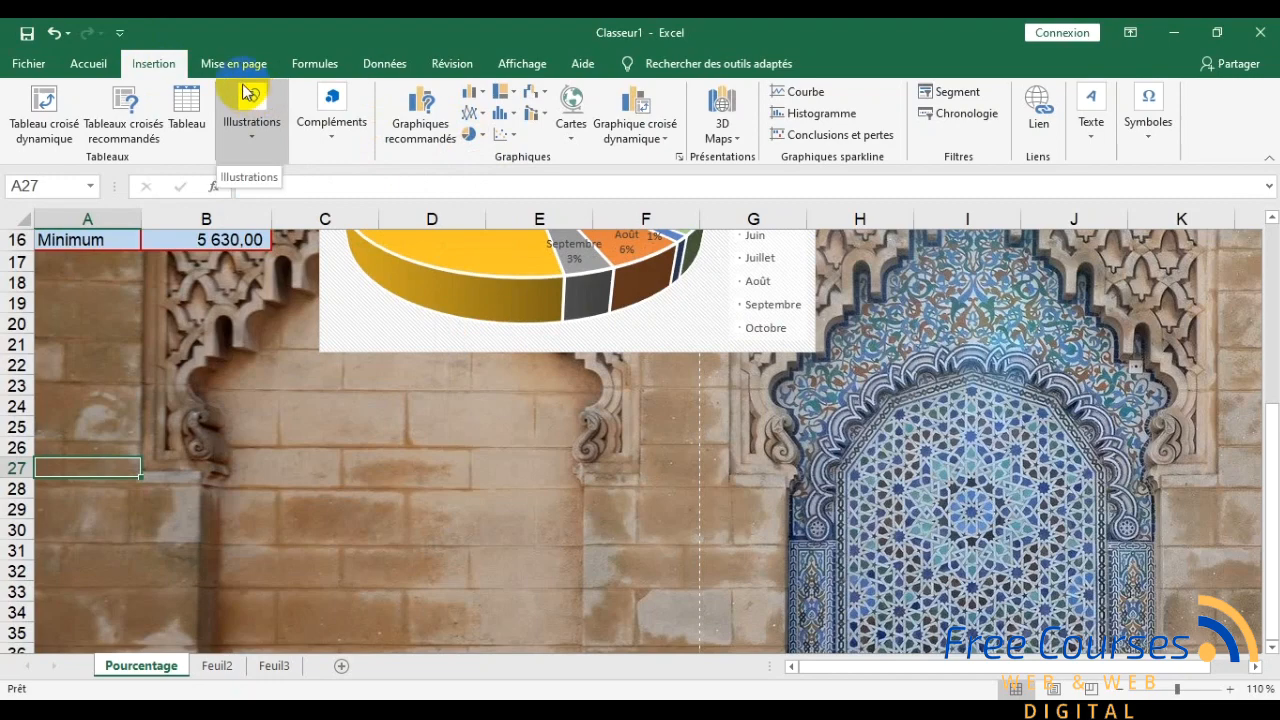
click(255, 145)
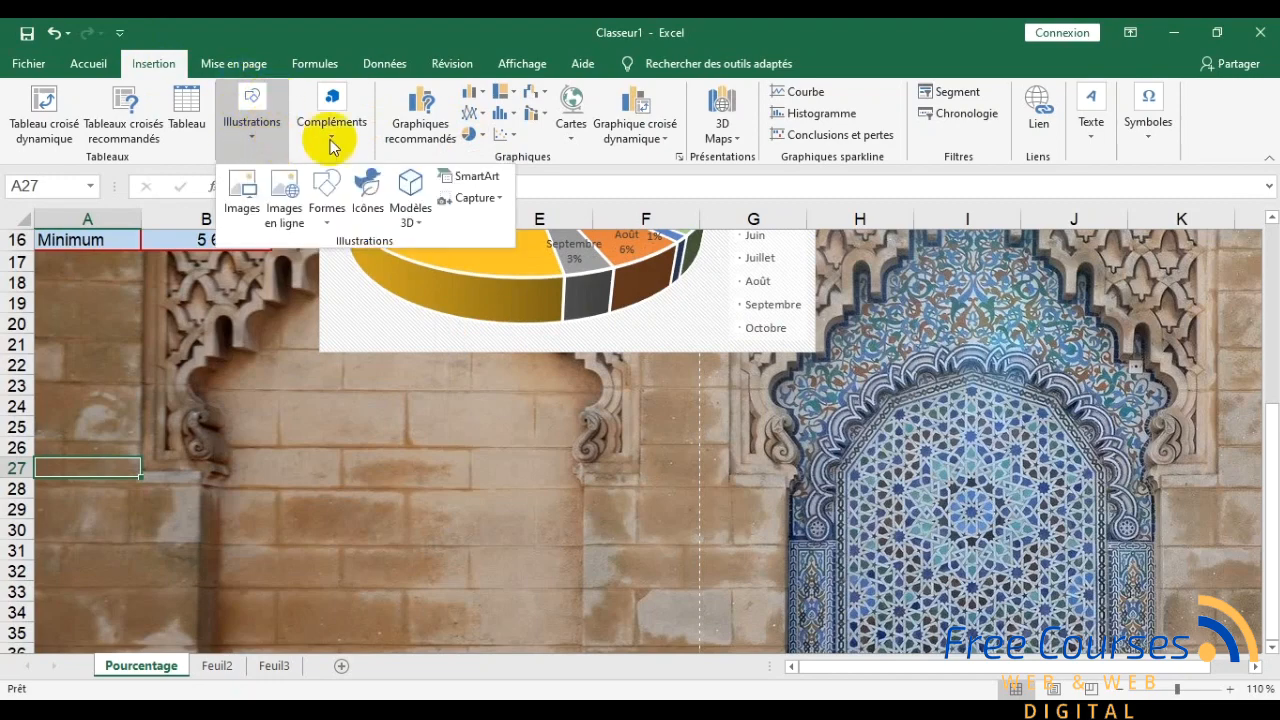
click(478, 177)
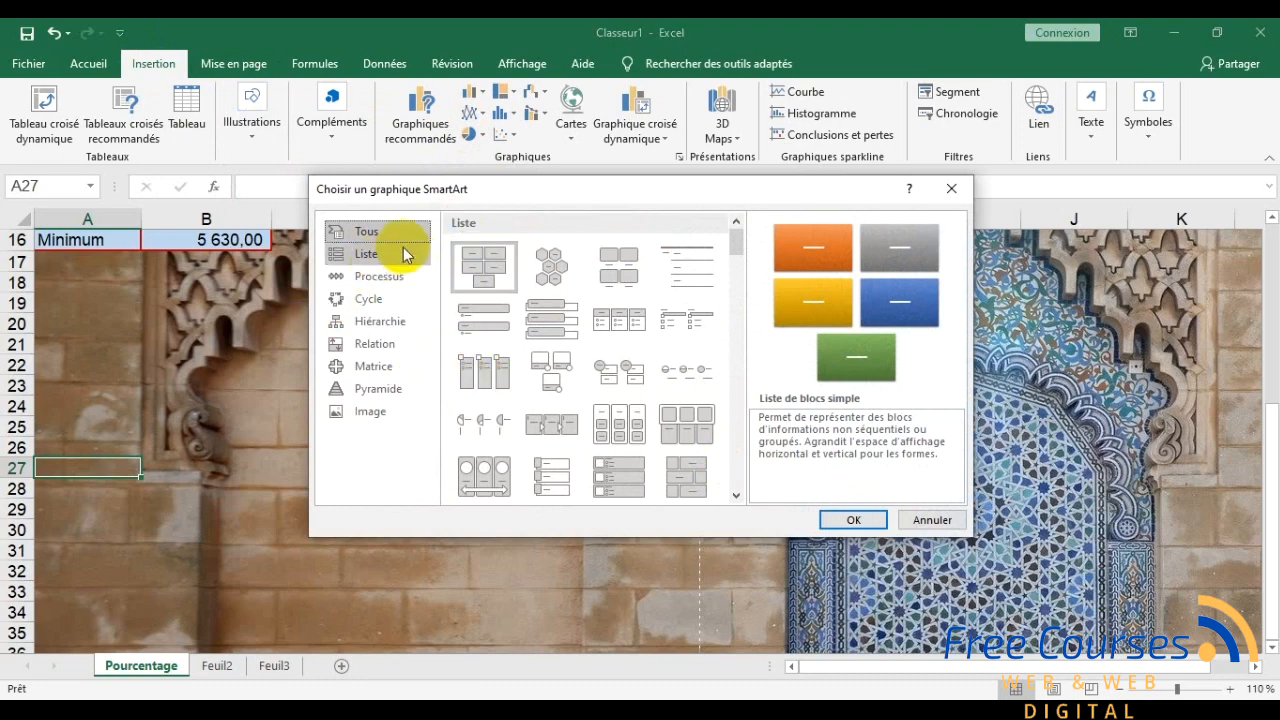
Step: Browse the full SmartArt gallery and the Liste and Processus categories for a circular layout
scroll(628, 317, down, 5)
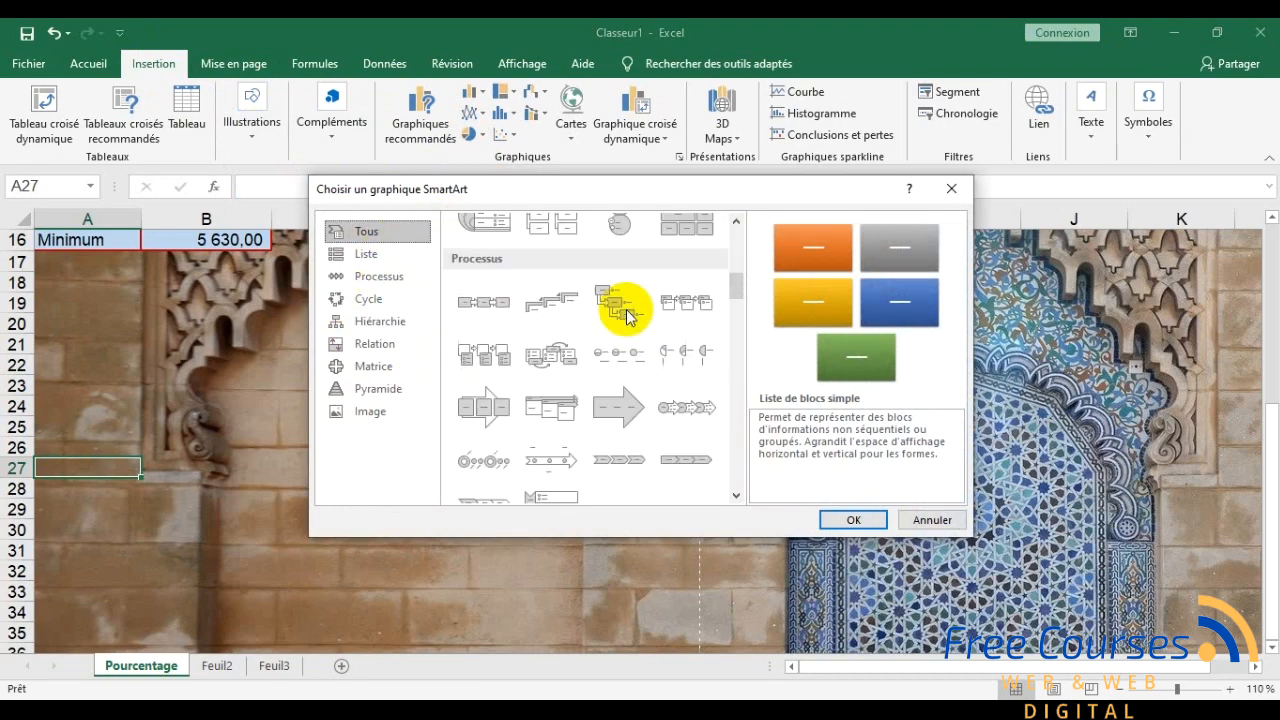
scroll(625, 315, down, 5)
scroll(620, 314, up, 10)
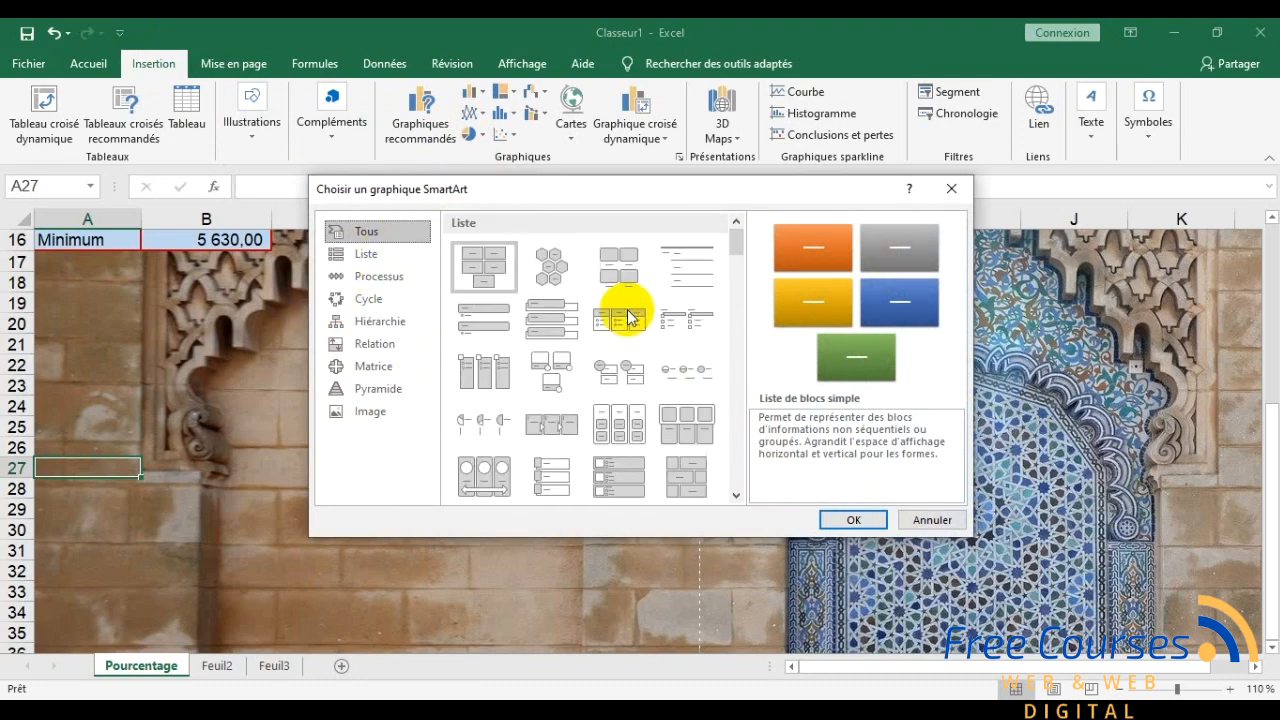
click(368, 256)
scroll(660, 310, down, 3)
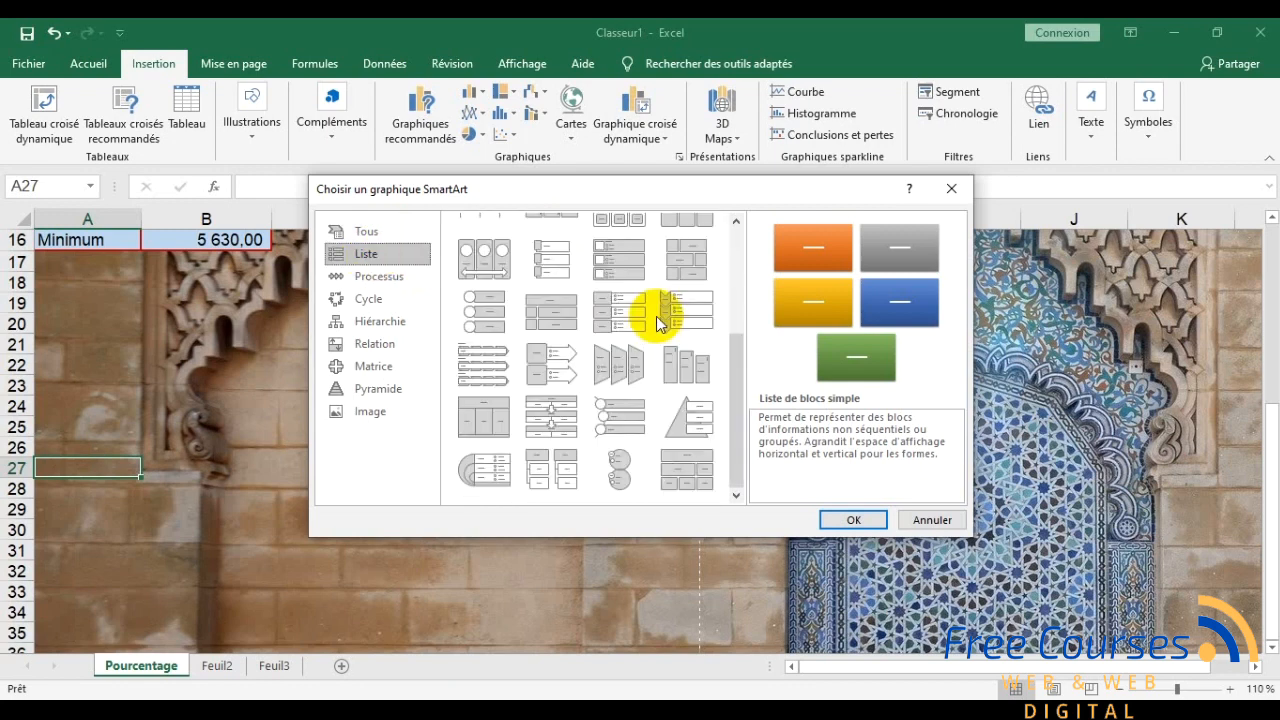
click(385, 276)
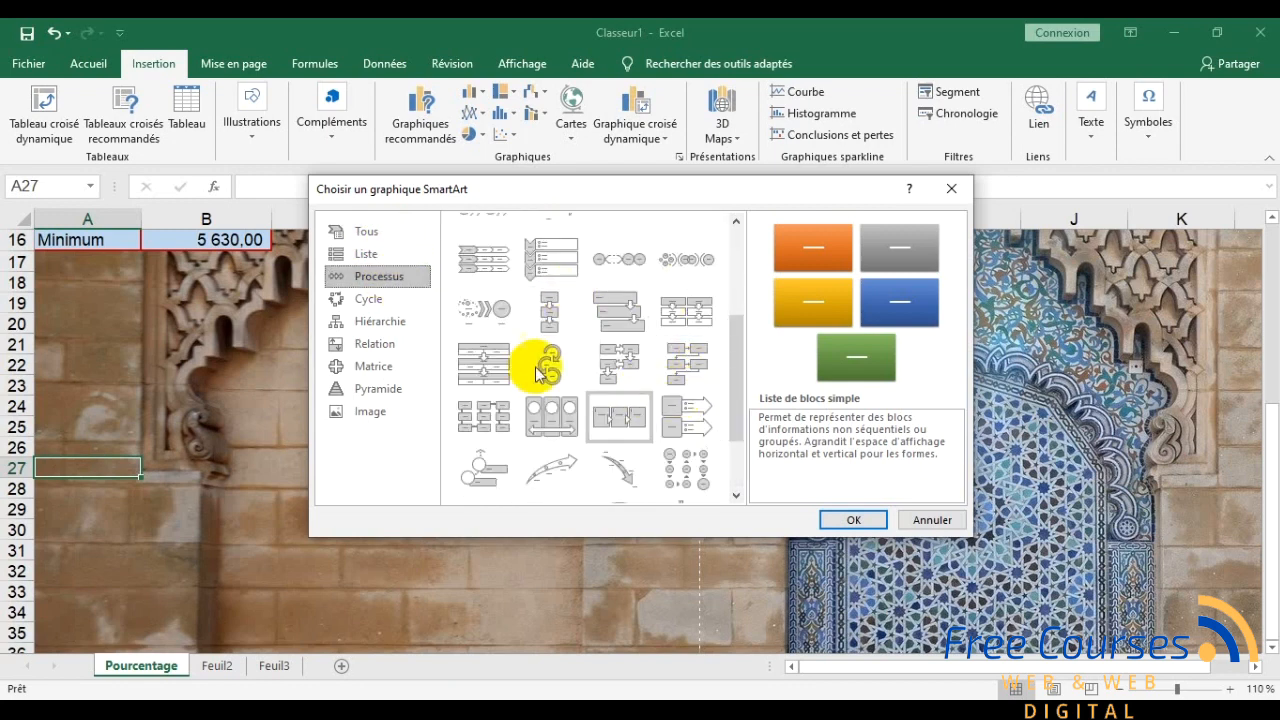
Step: Compare the Cycle layouts with the organigramme example in Word, and insert the "Cycle radial" SmartArt in Excel
click(366, 299)
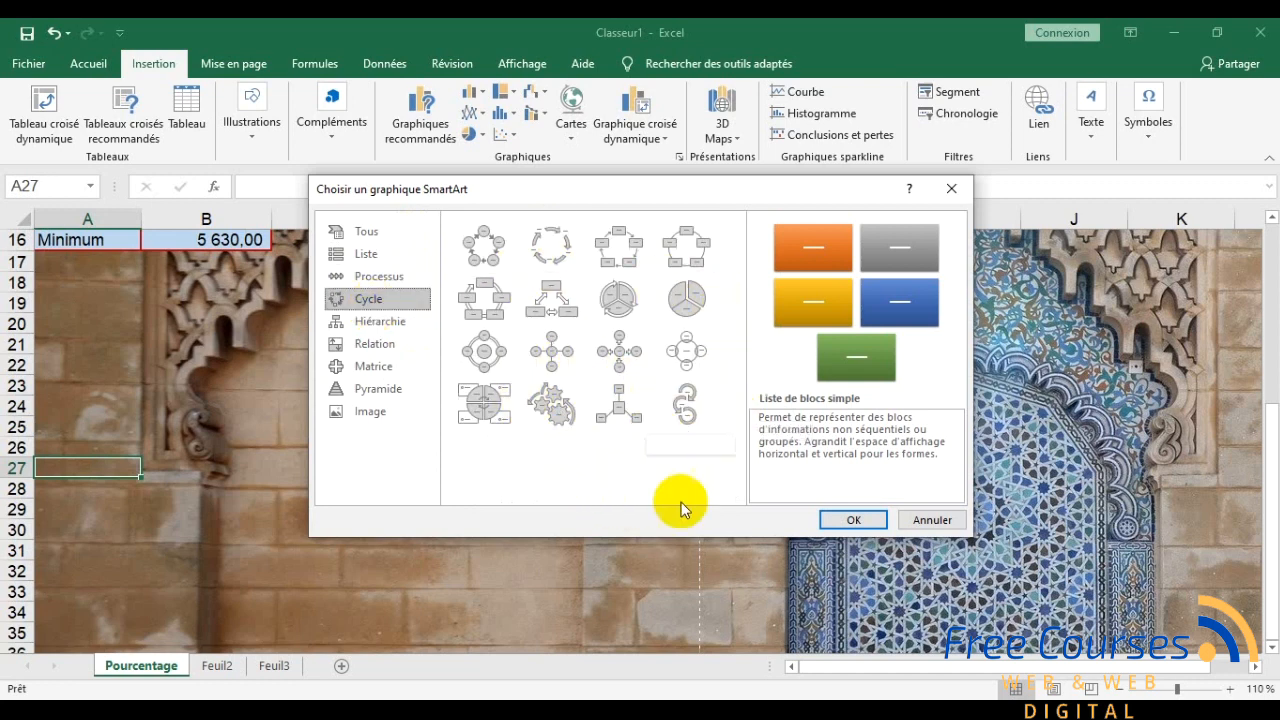
click(848, 702)
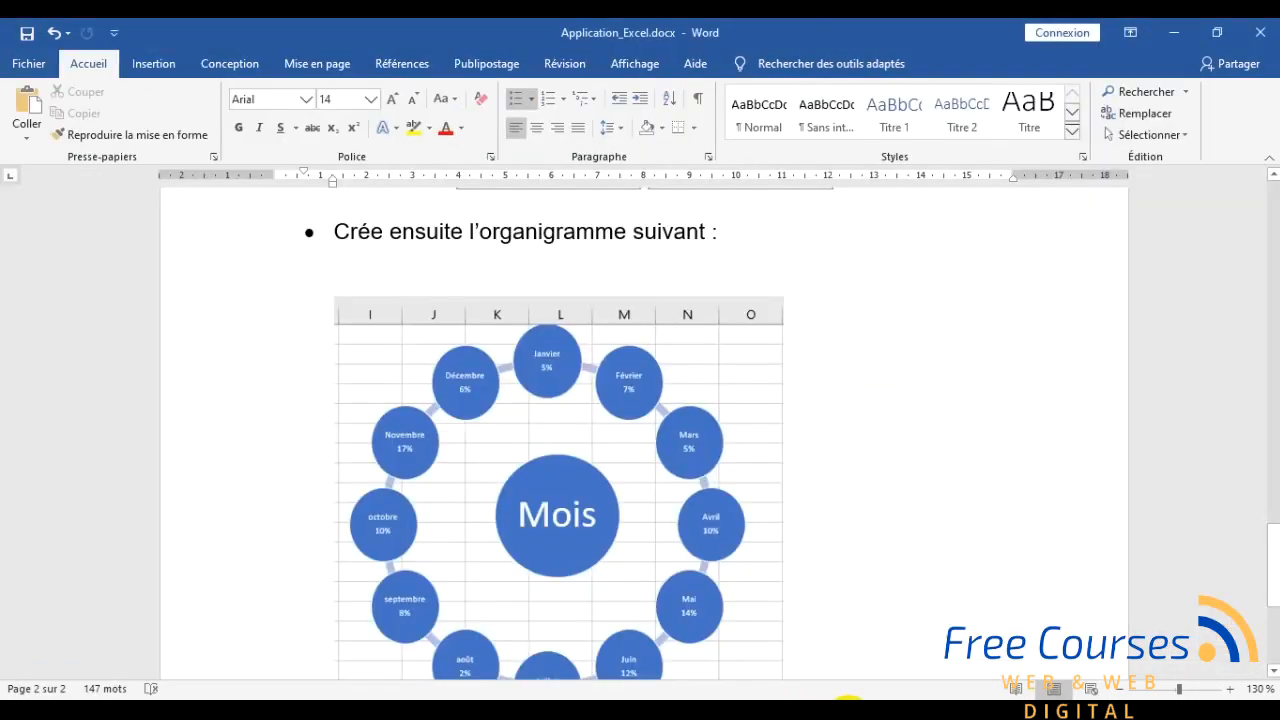
click(848, 702)
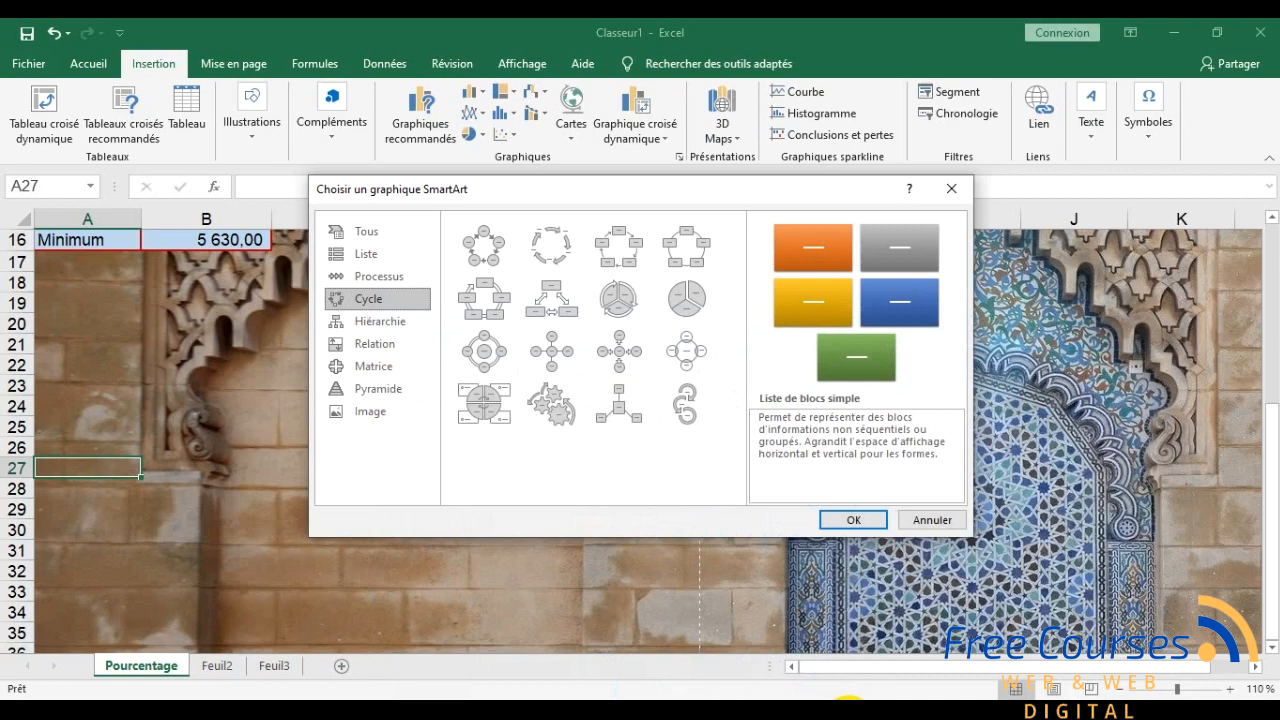
click(848, 702)
click(848, 702)
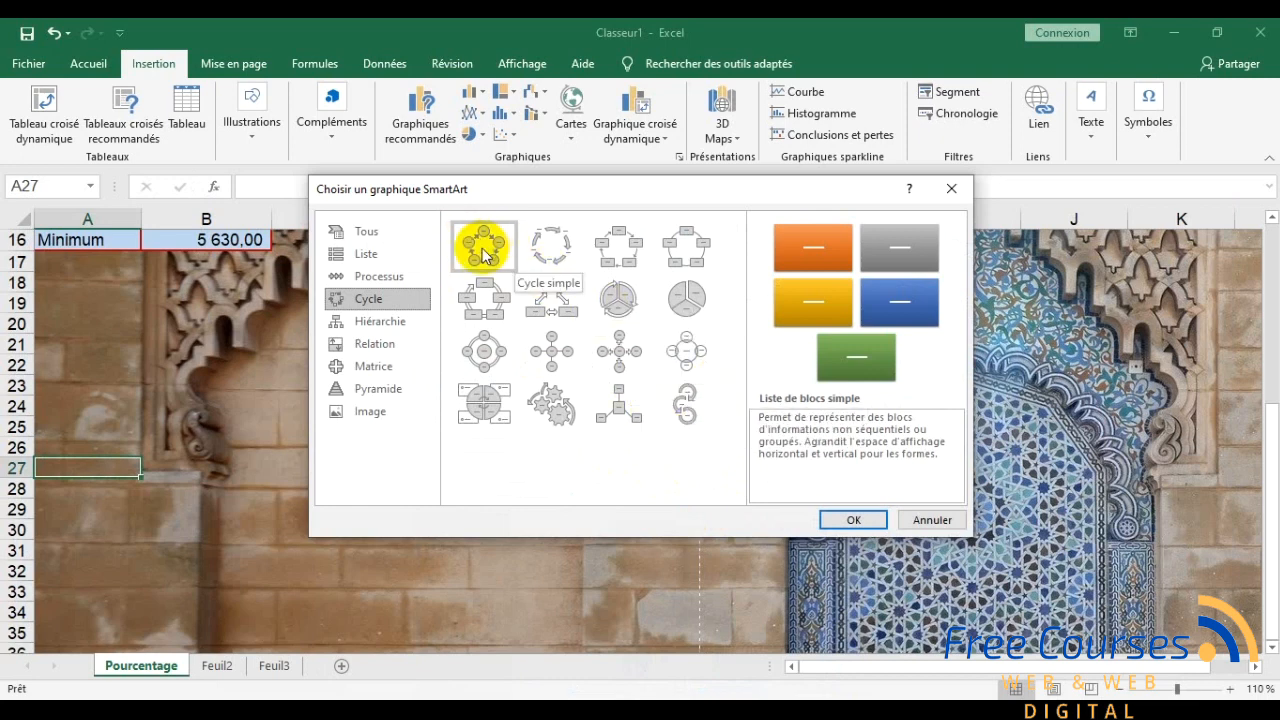
click(490, 358)
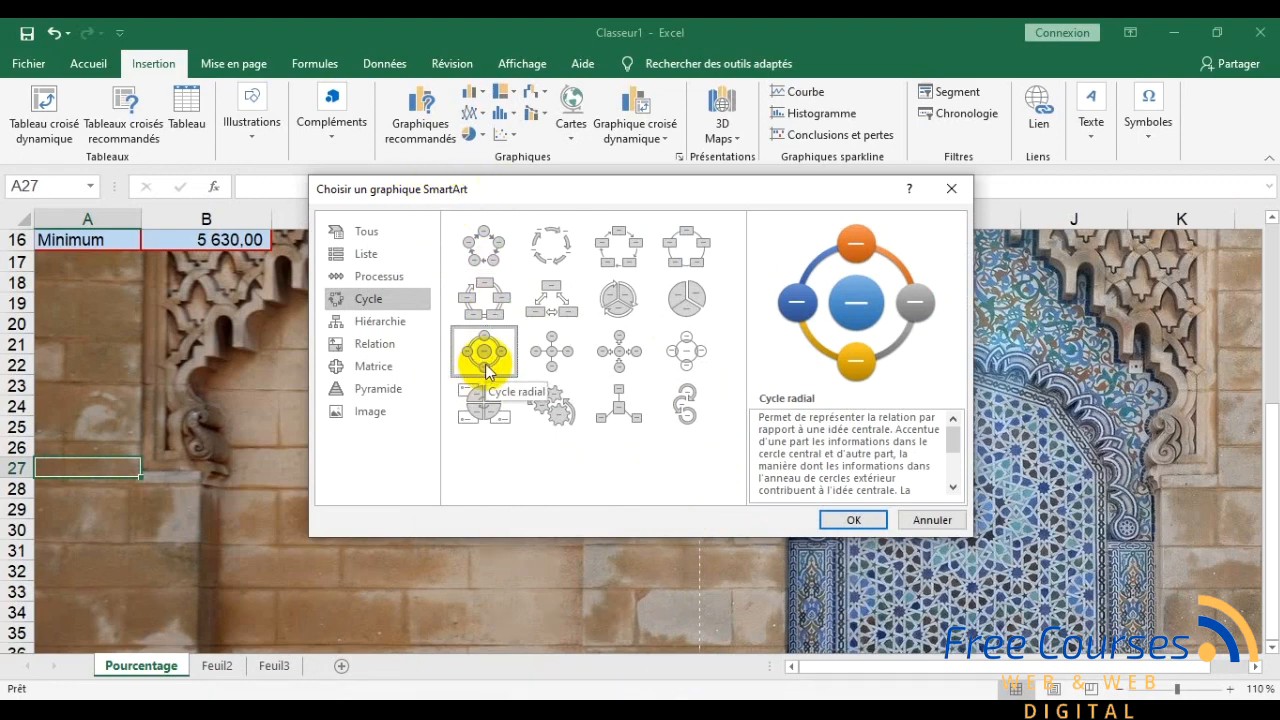
click(850, 520)
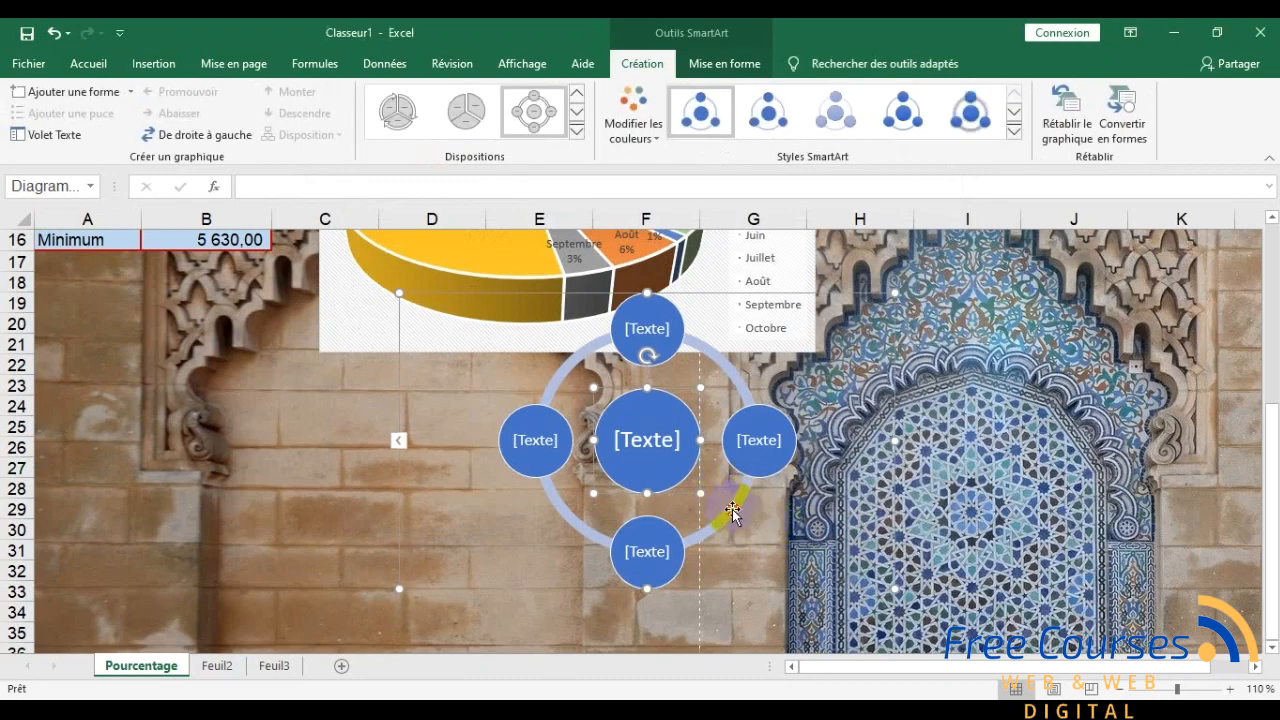
Step: Move the radial cycle diagram to the empty area below the pie chart, starting at row 22
click(733, 537)
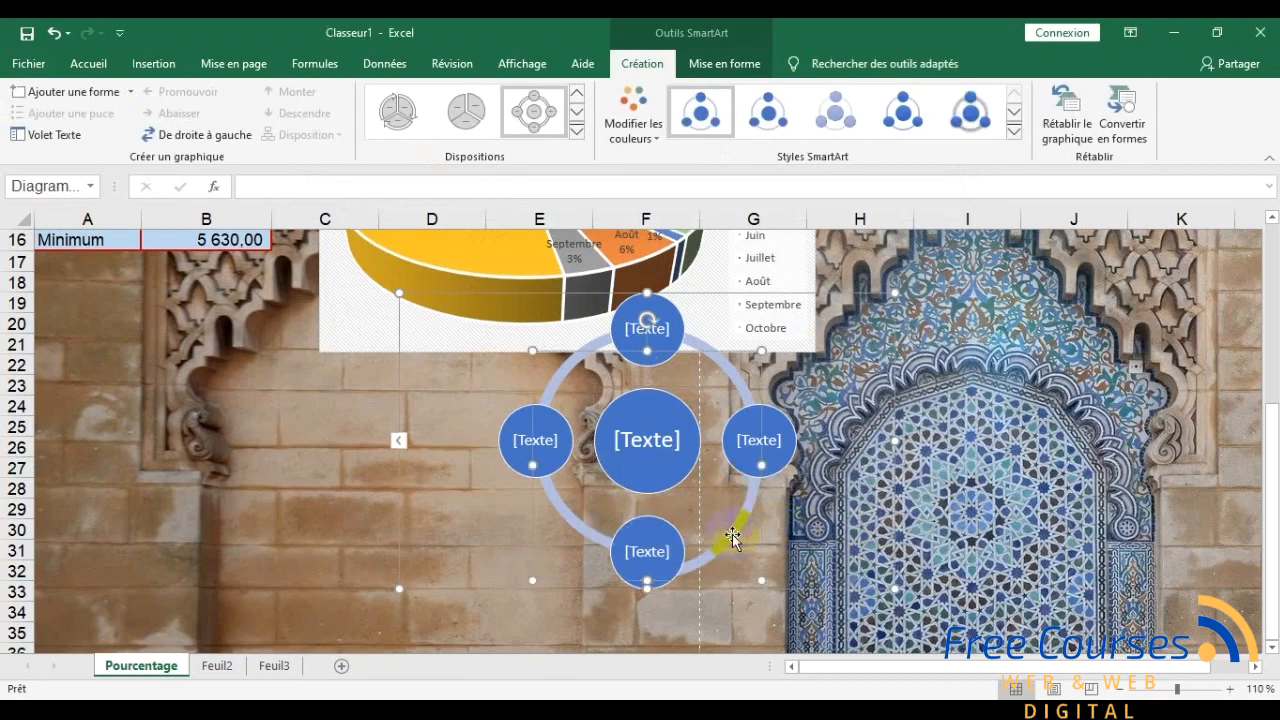
click(515, 296)
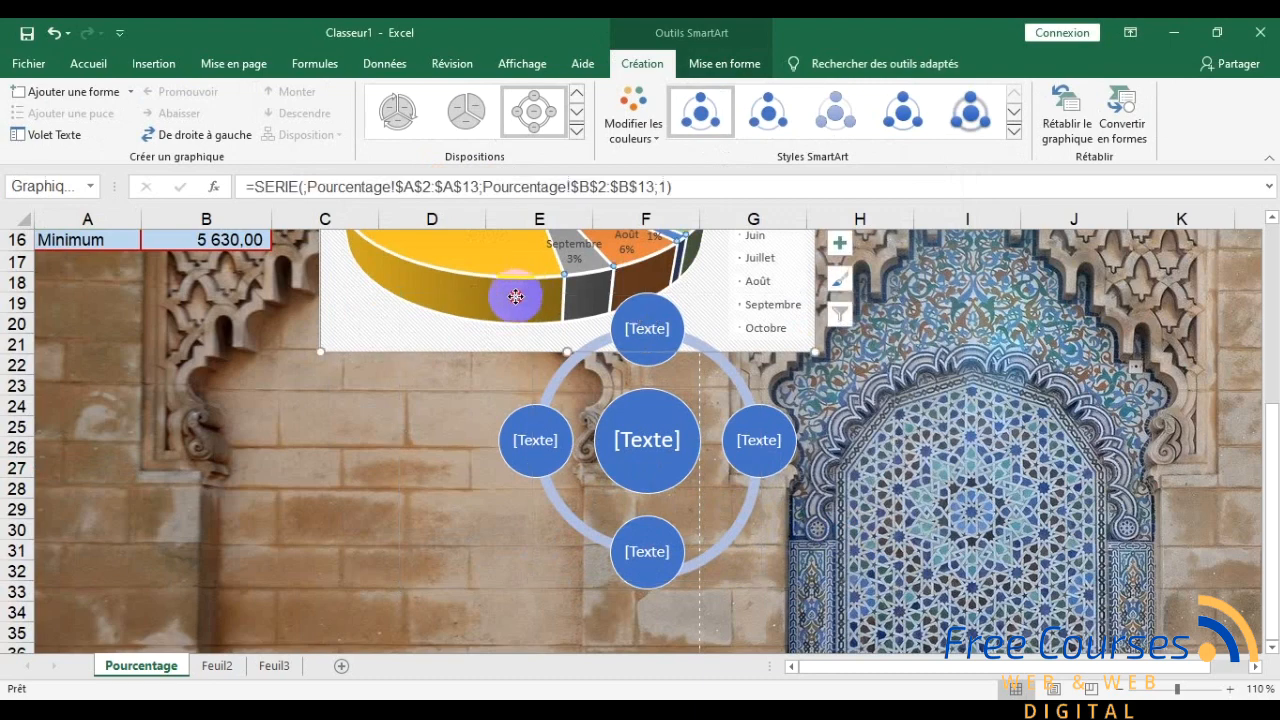
click(510, 440)
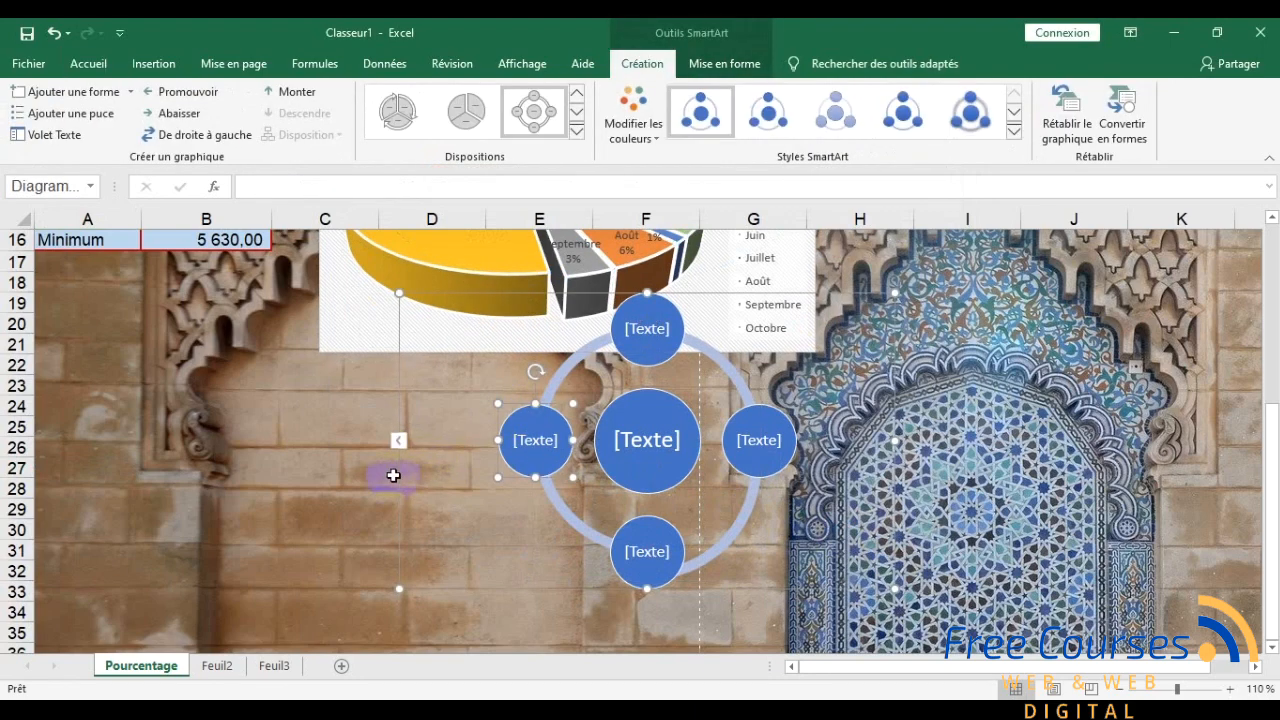
drag(352, 486, 106, 557)
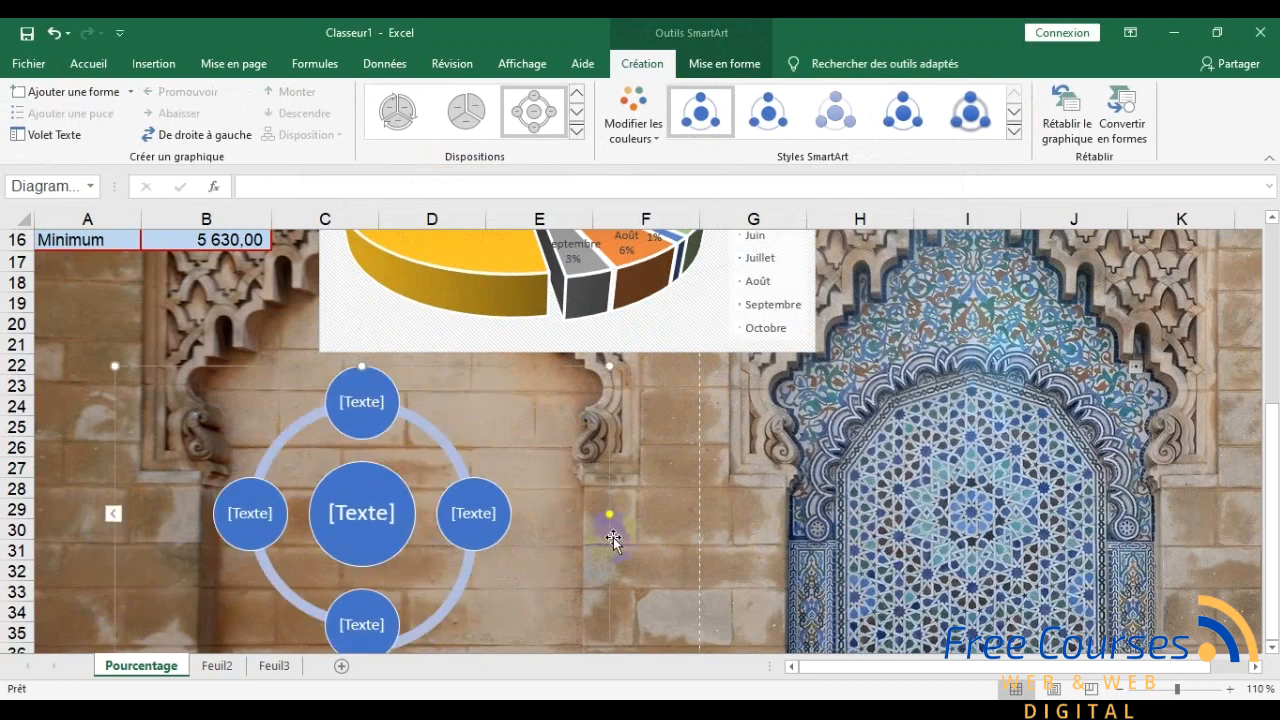
scroll(611, 537, down, 2)
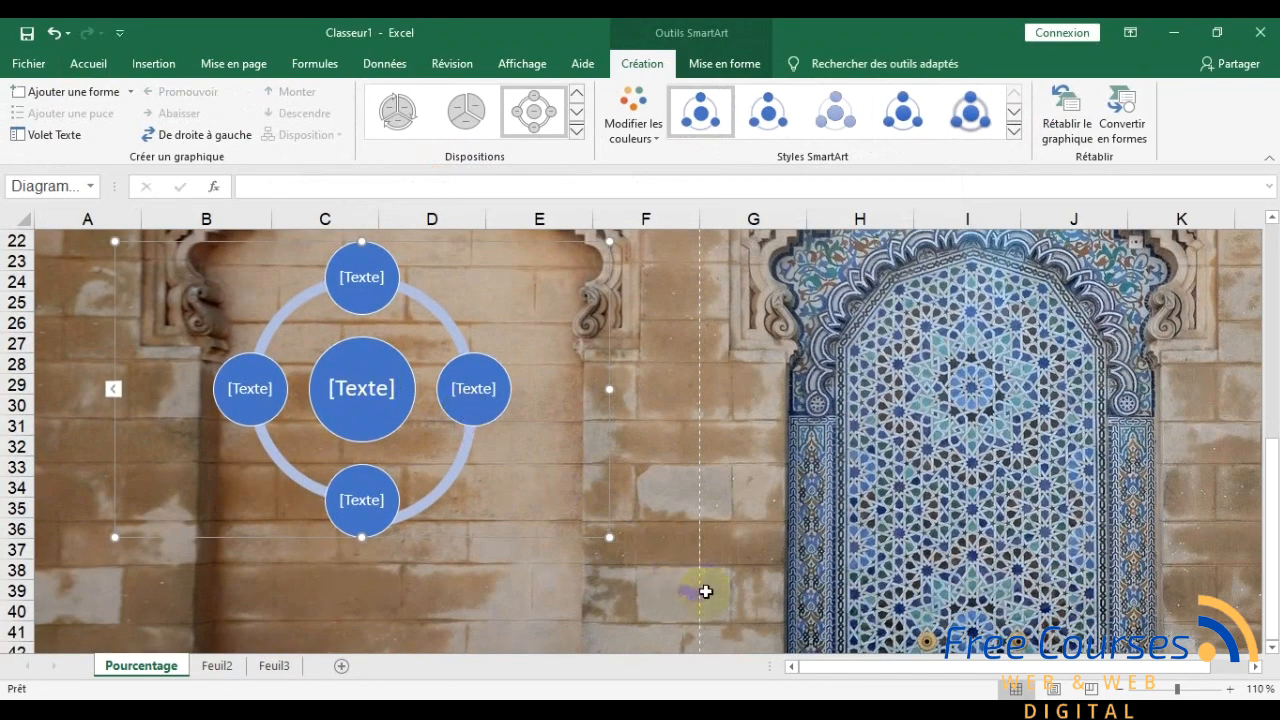
Step: Check the month circles in the Word example, and add eight shapes to the Excel diagram so twelve circles surround the centre
click(860, 714)
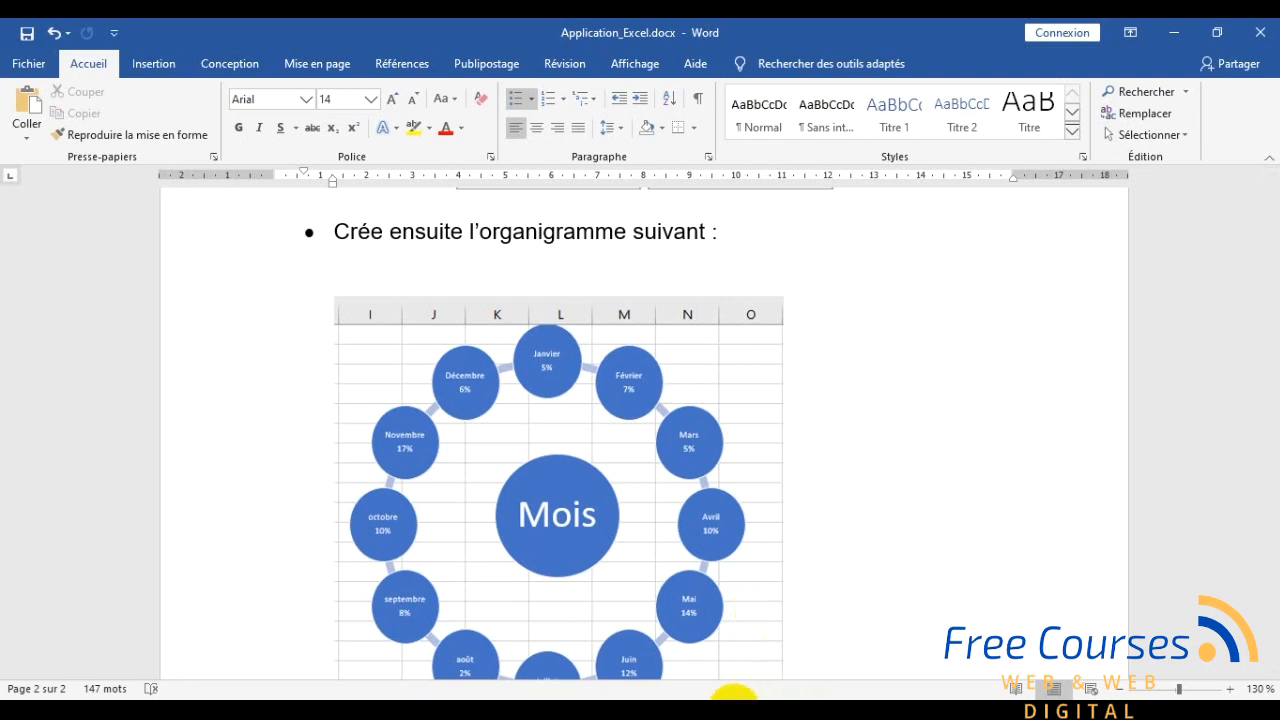
scroll(851, 586, down, 1)
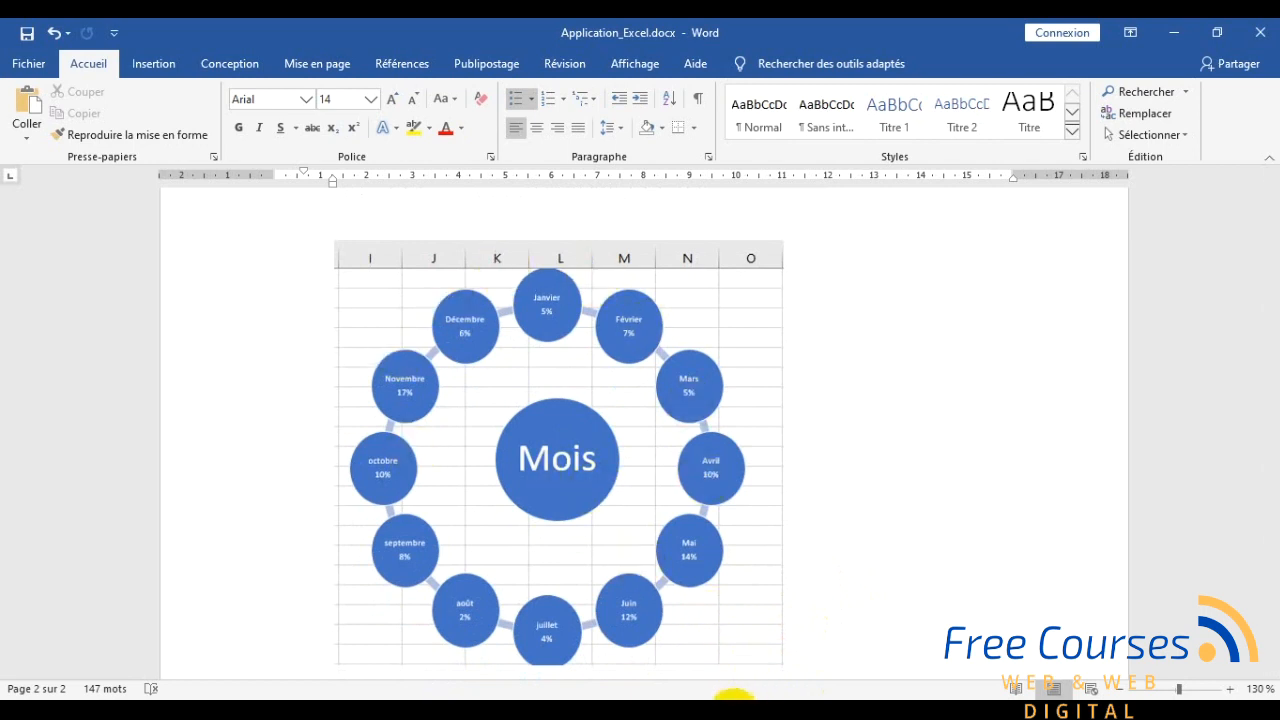
click(736, 707)
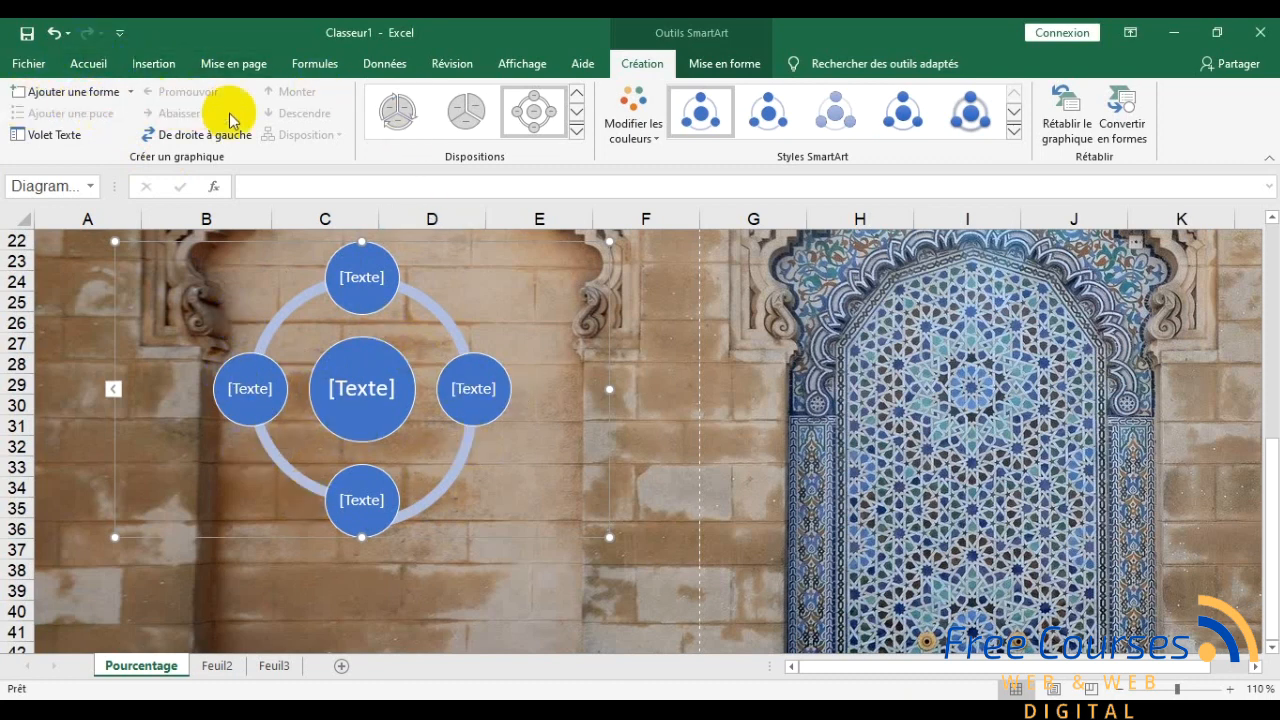
click(75, 97)
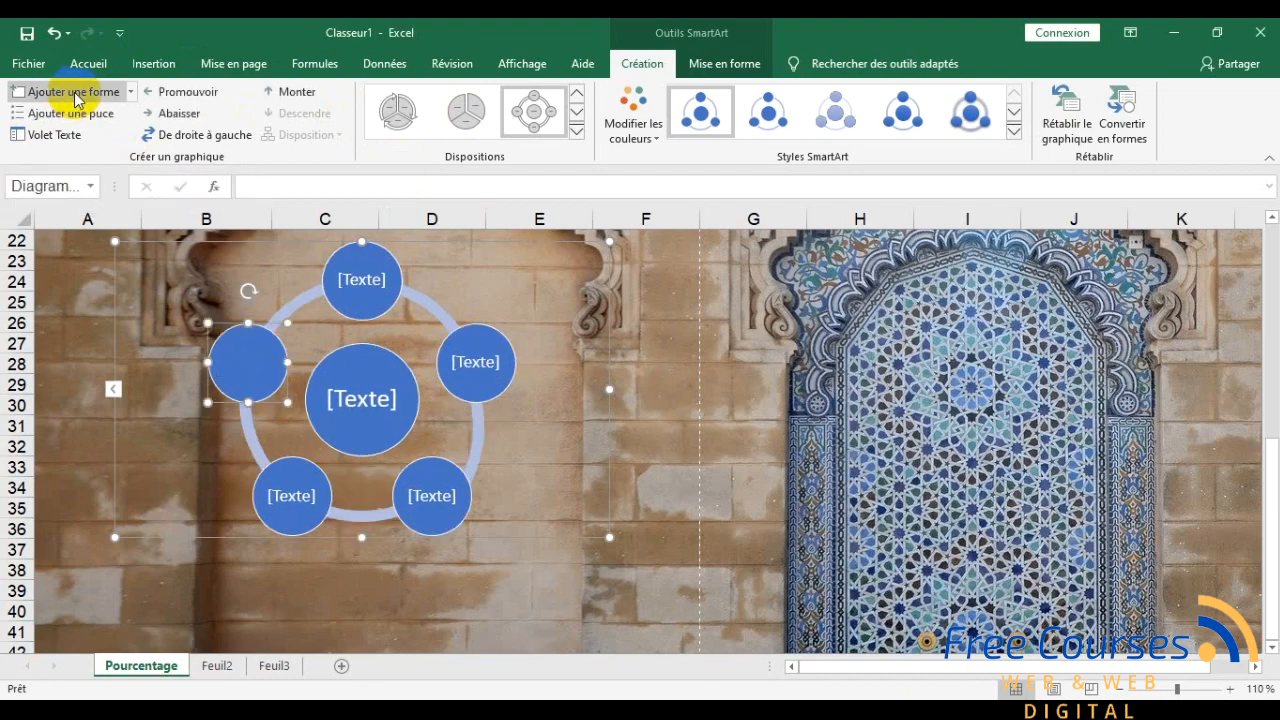
click(75, 93)
click(75, 93)
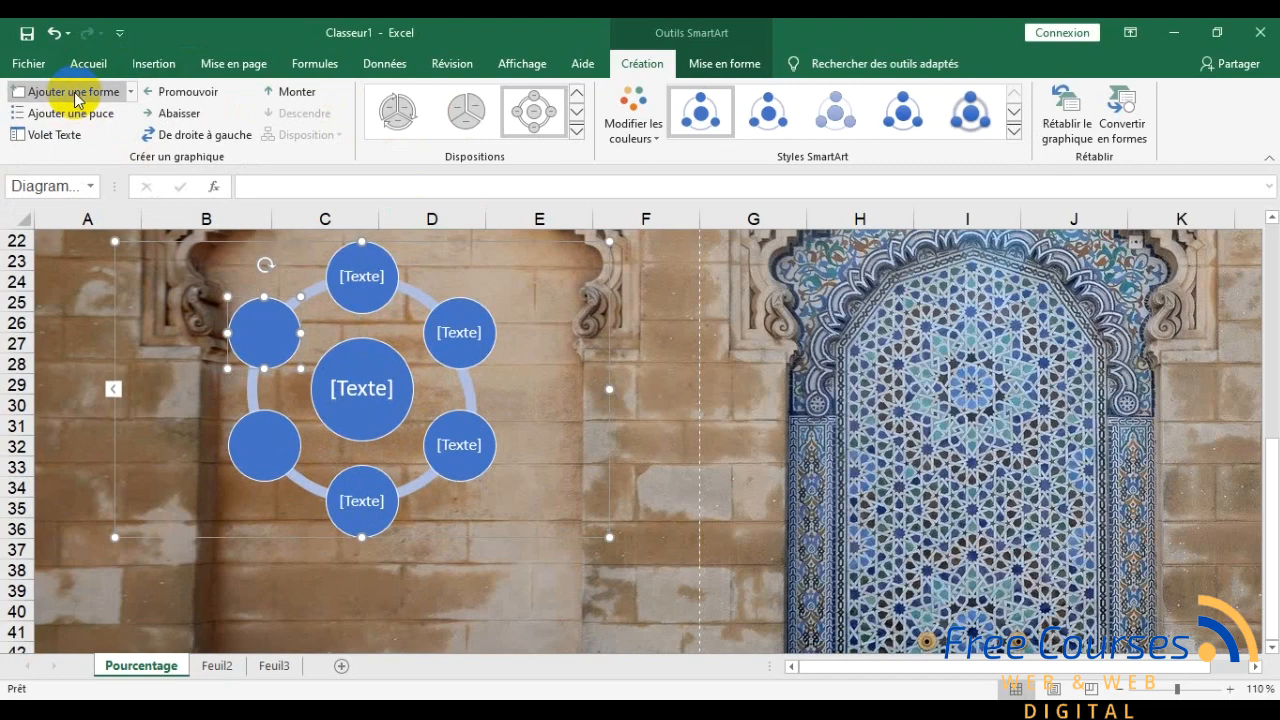
click(75, 93)
click(75, 93)
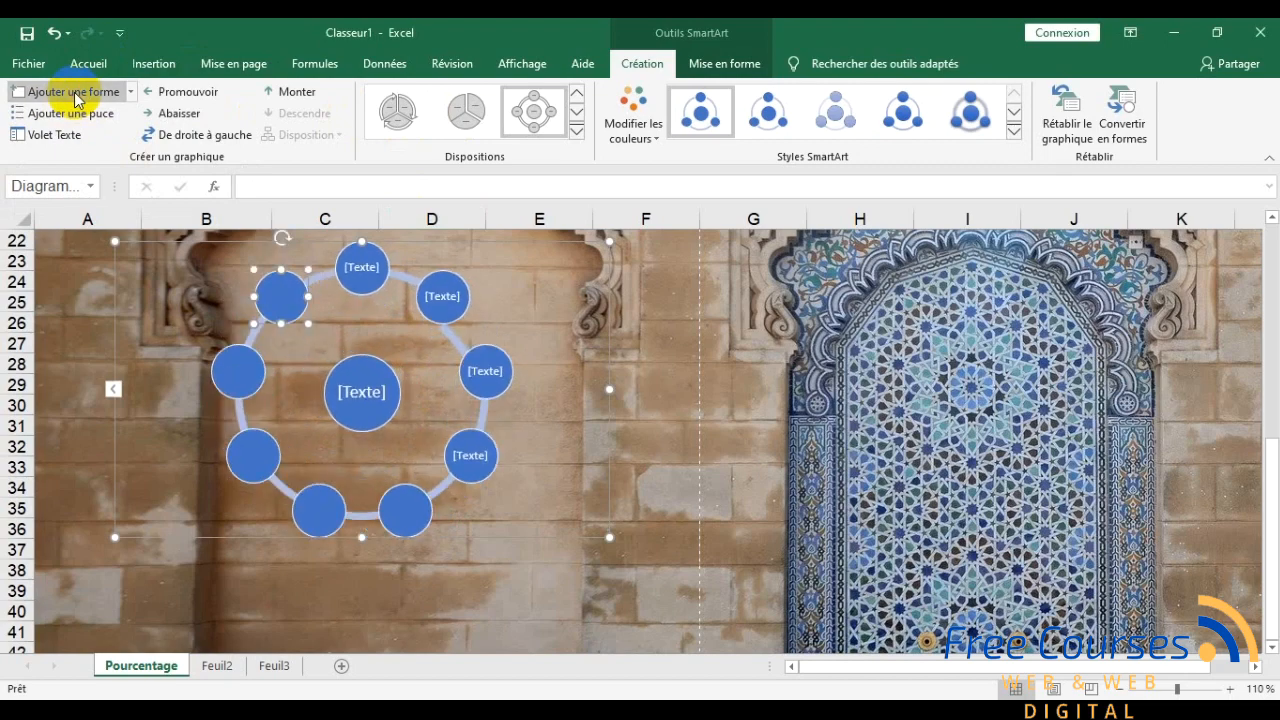
click(75, 93)
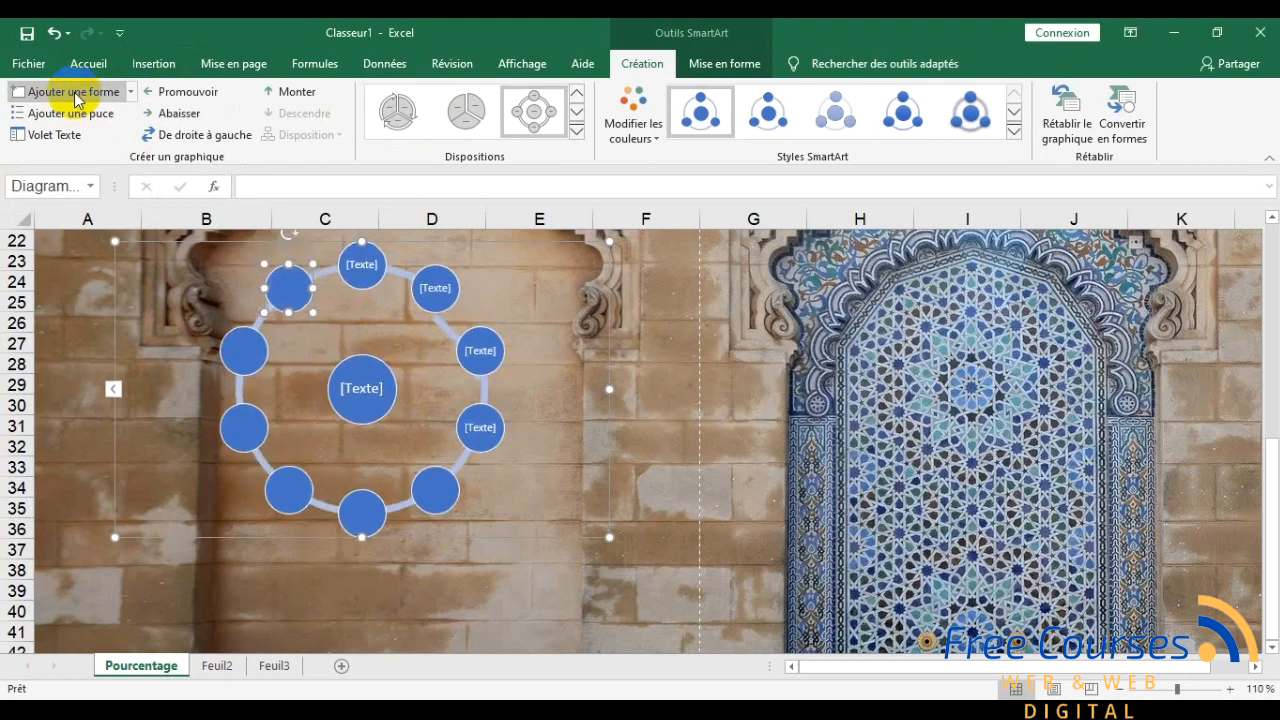
click(75, 93)
click(75, 93)
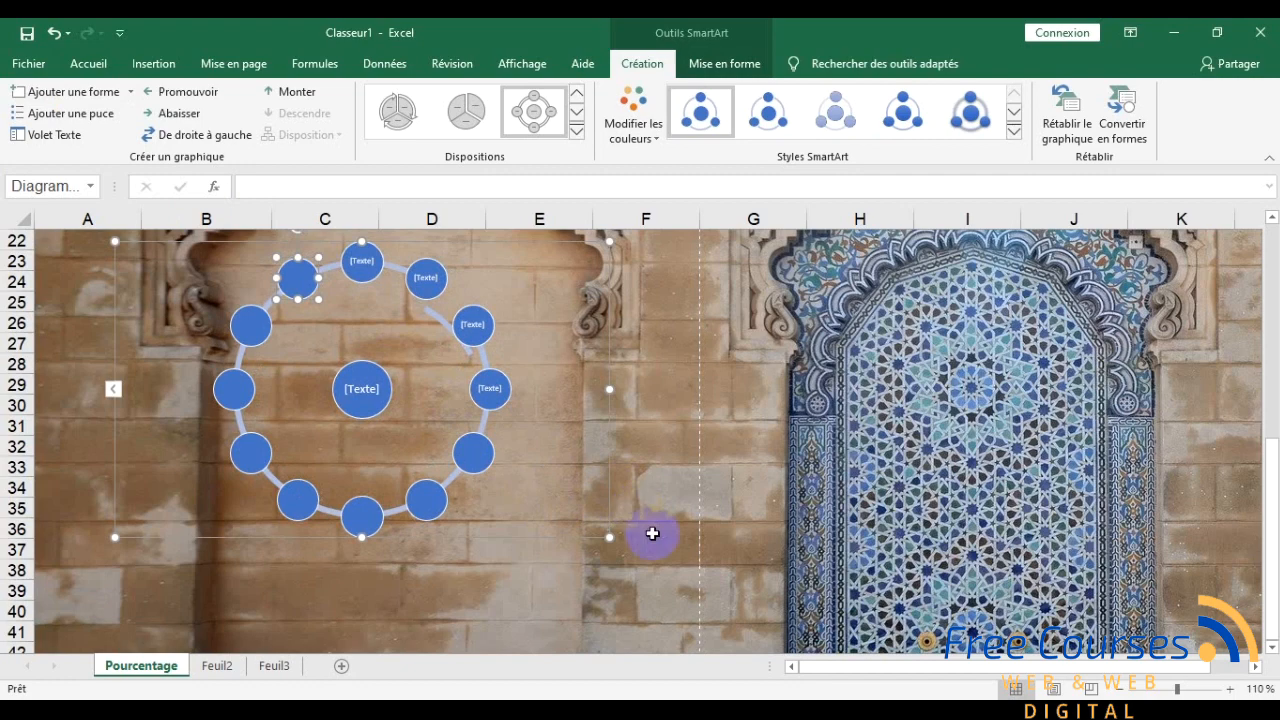
Step: Enlarge the SmartArt diagram to reach about row 41 and column G, and open the top circle's text for editing
scroll(643, 522, up, 2)
scroll(626, 528, down, 1)
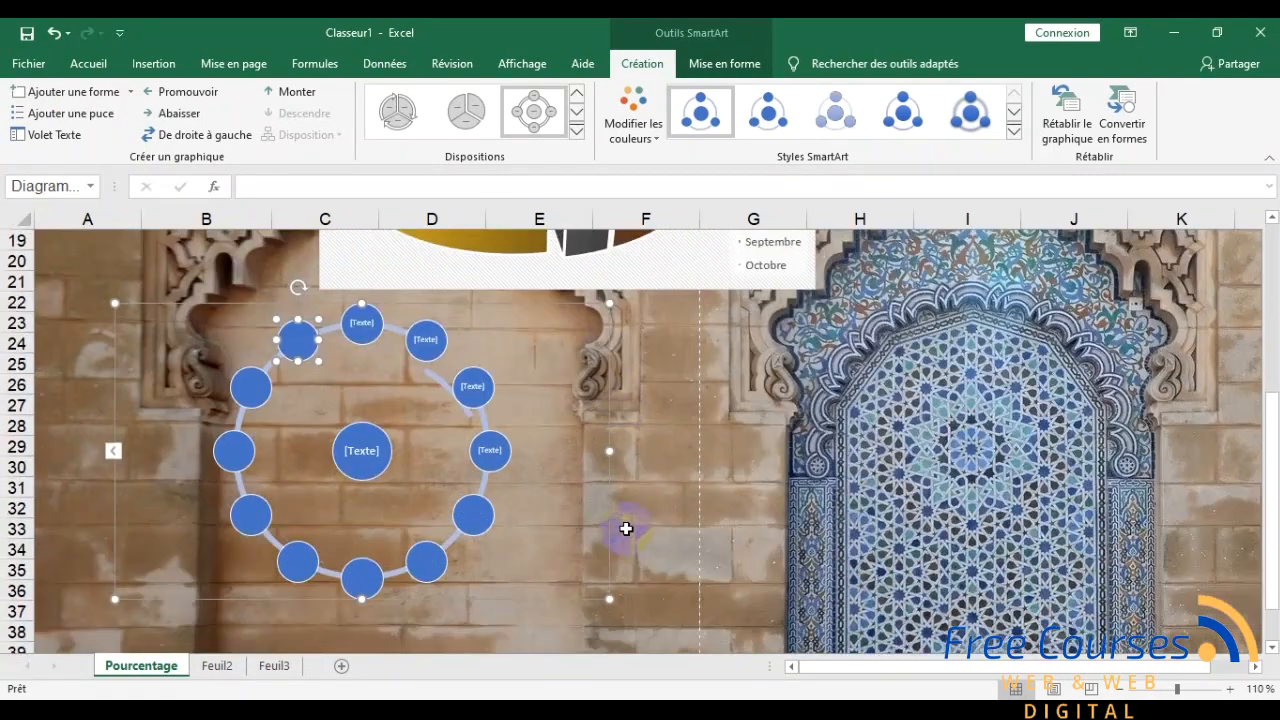
click(362, 322)
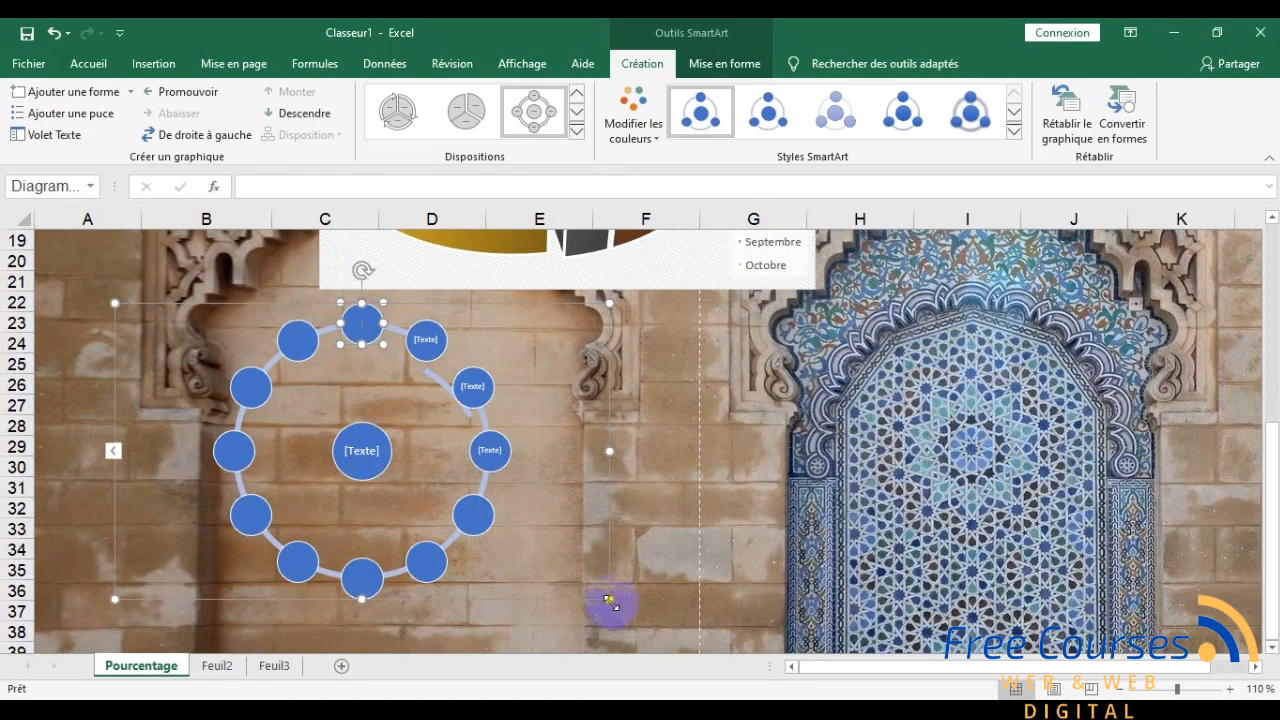
drag(609, 600, 721, 675)
scroll(639, 516, down, 1)
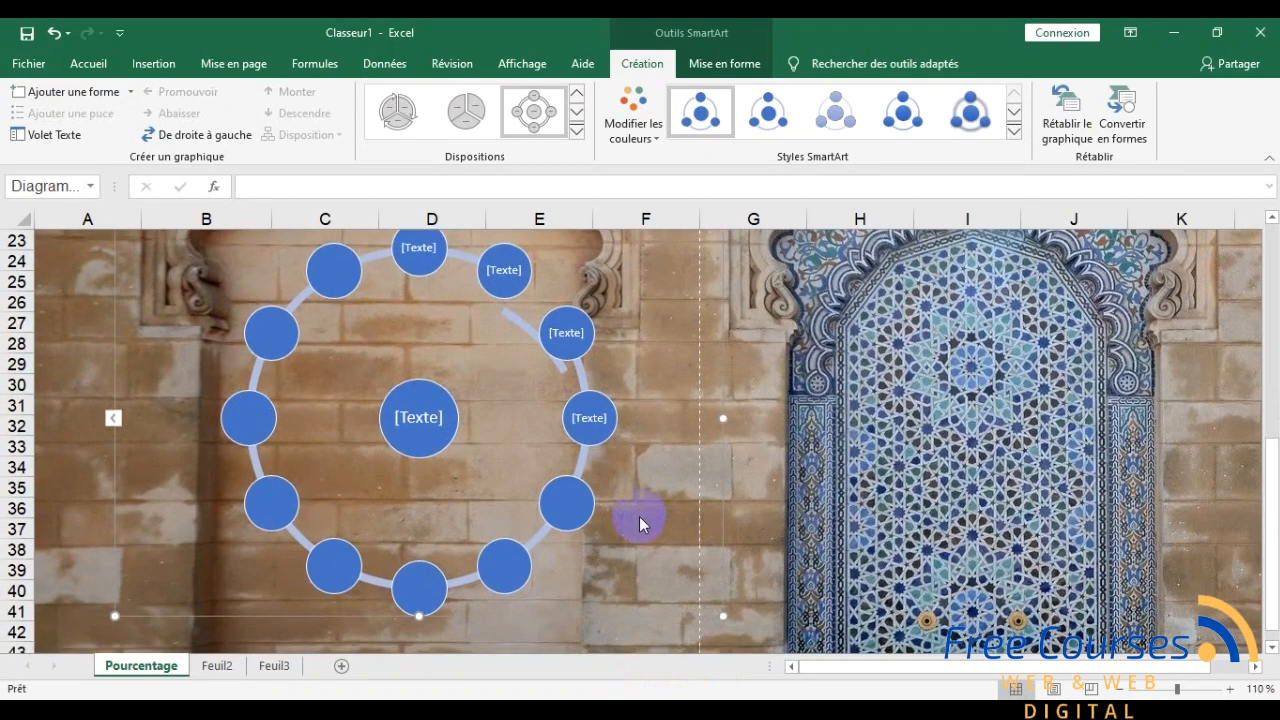
scroll(448, 319, up, 1)
click(412, 310)
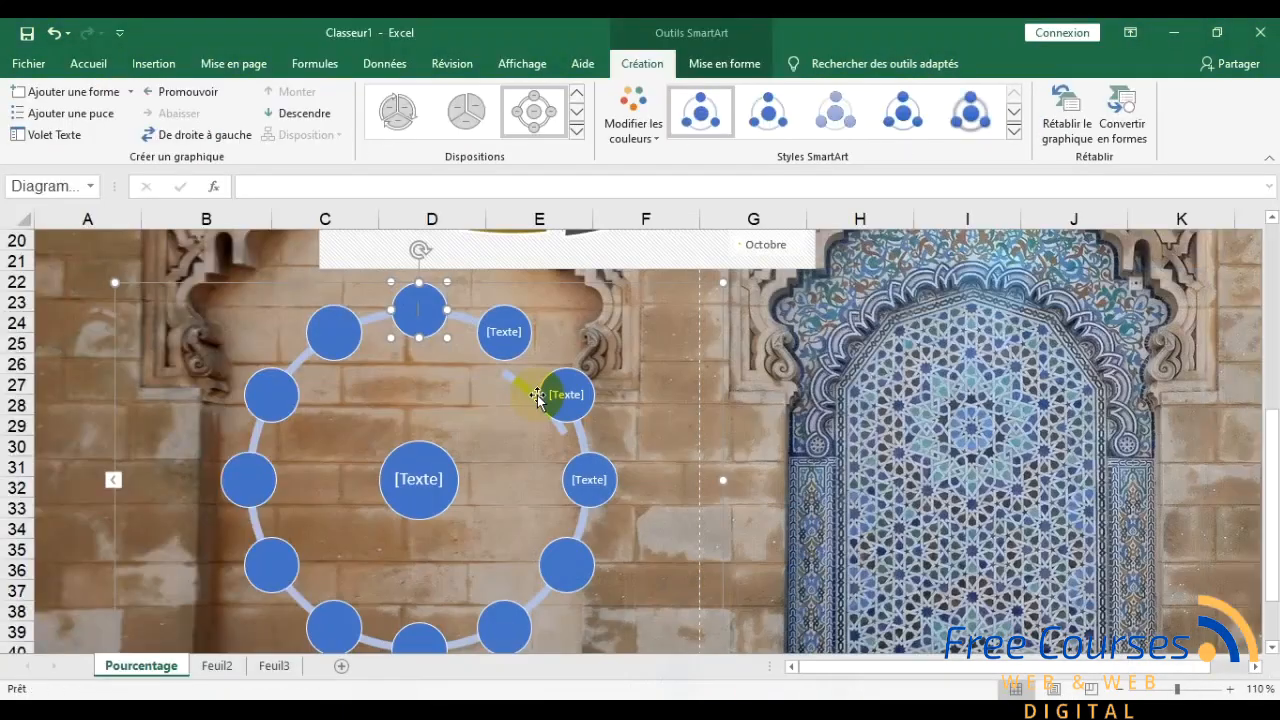
Step: Label the top circle of the radial diagram "Janvier" with "5%" on a second line
click(432, 328)
text(Janvier)
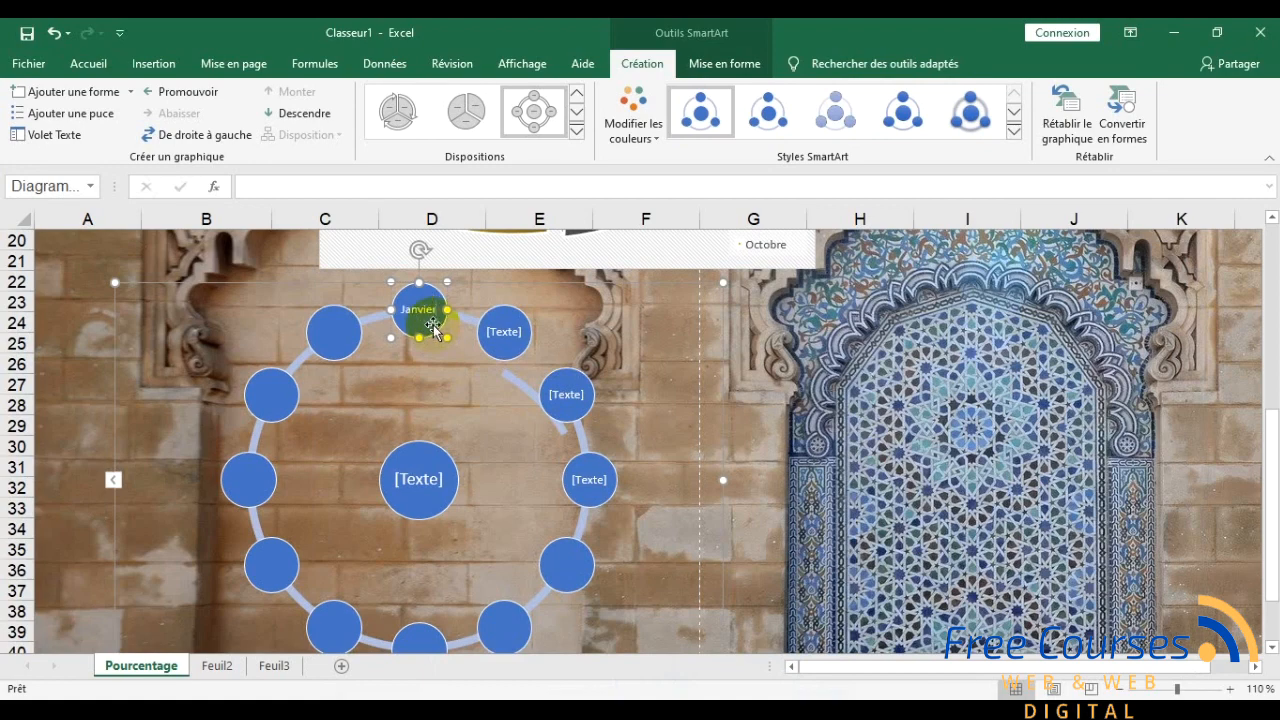
key(Escape)
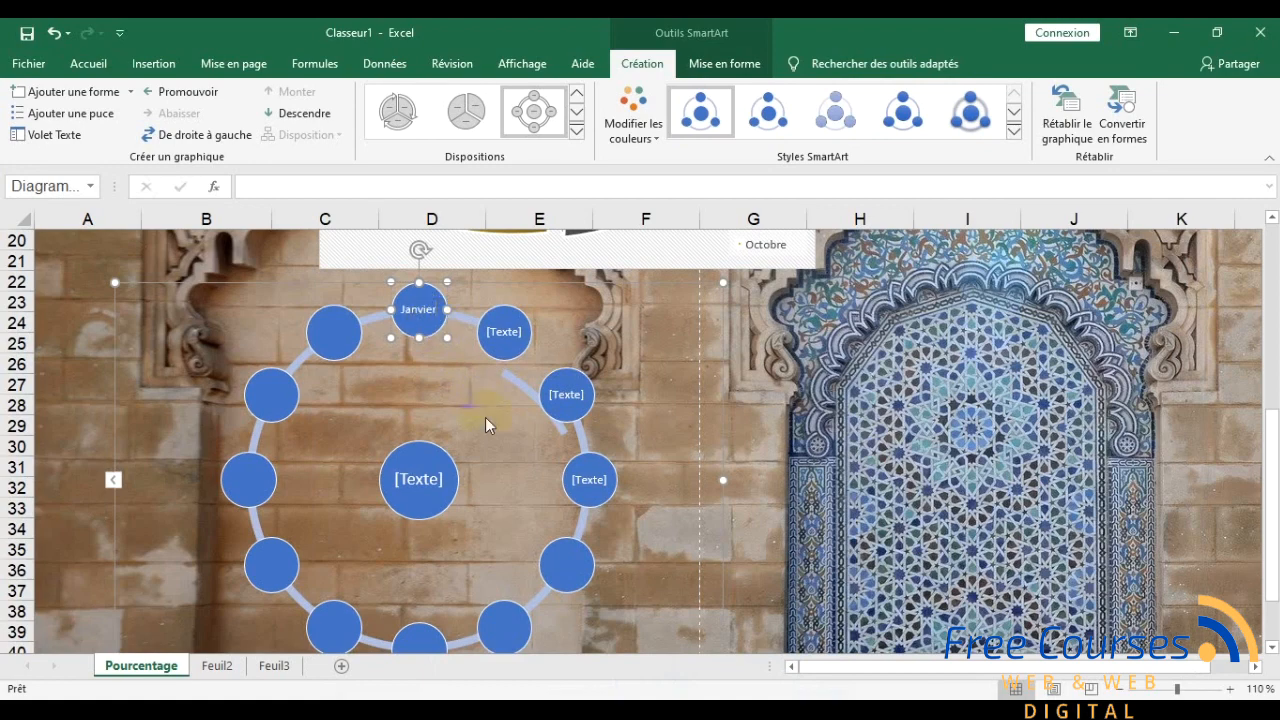
click(419, 316)
key(Return)
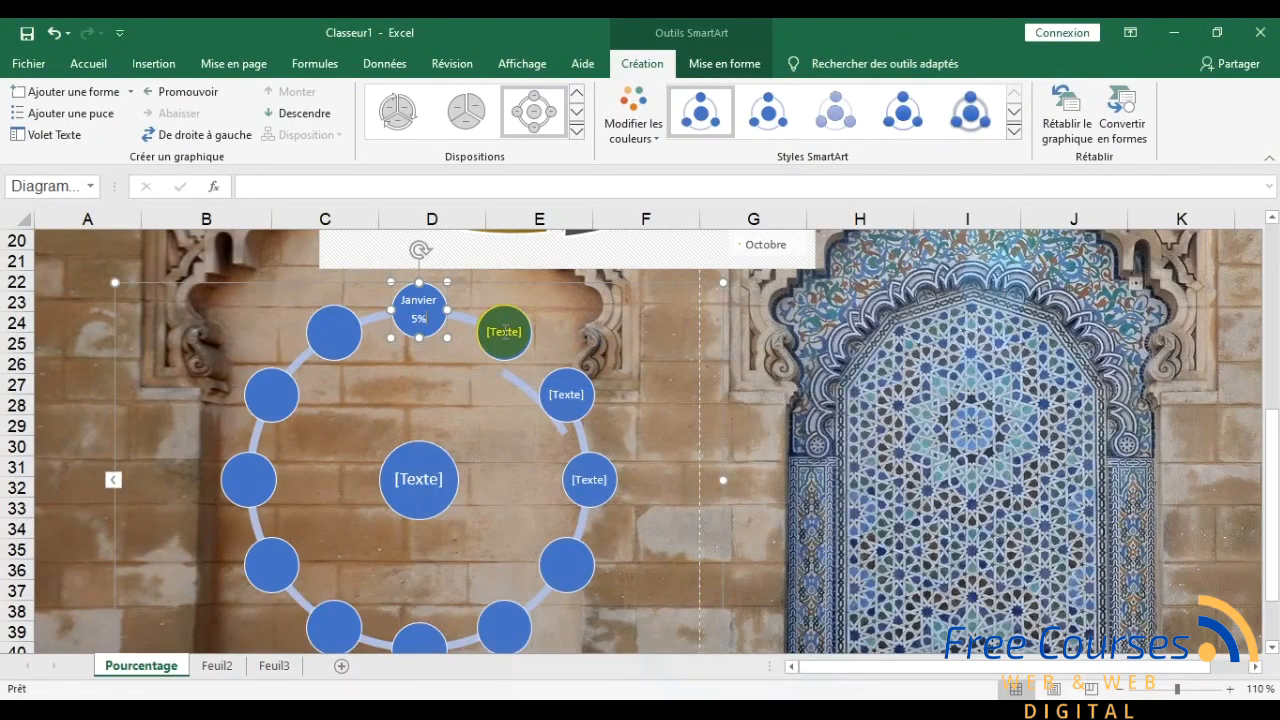
Step: Label the circle clockwise from Janvier "Février" with "7%" on a second line
click(504, 331)
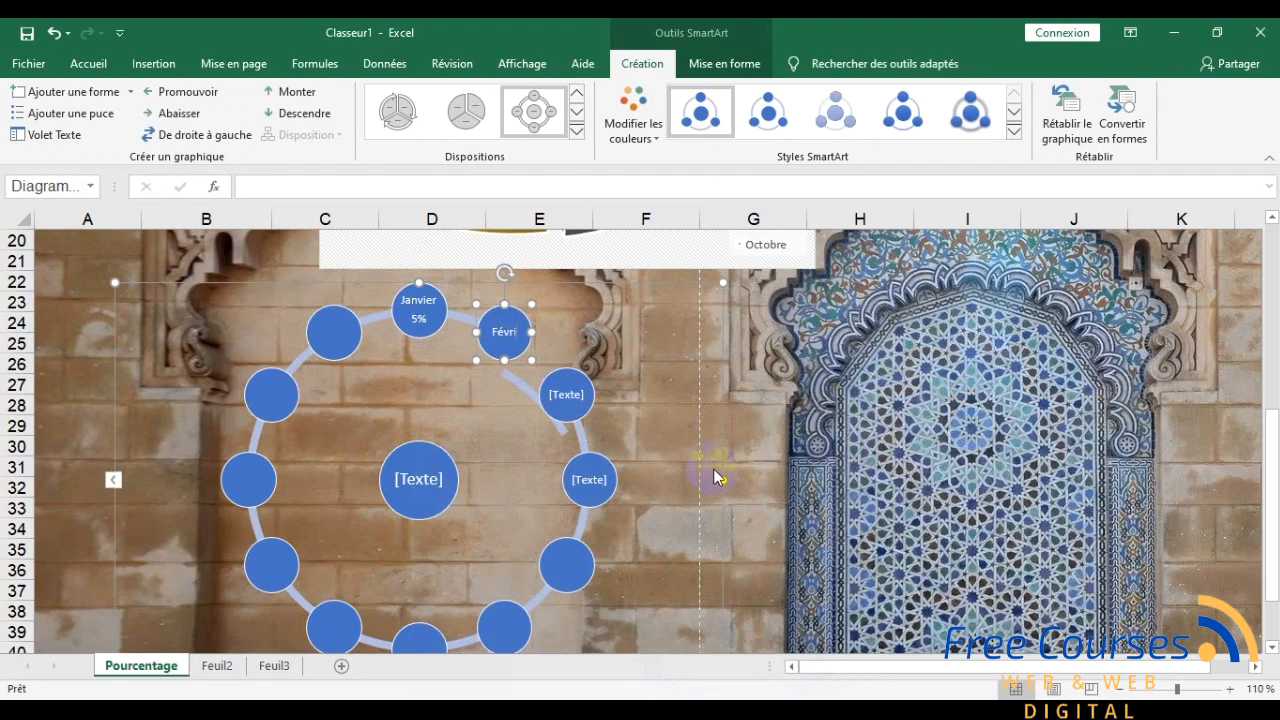
text(Février)
key(Return)
text(7%)
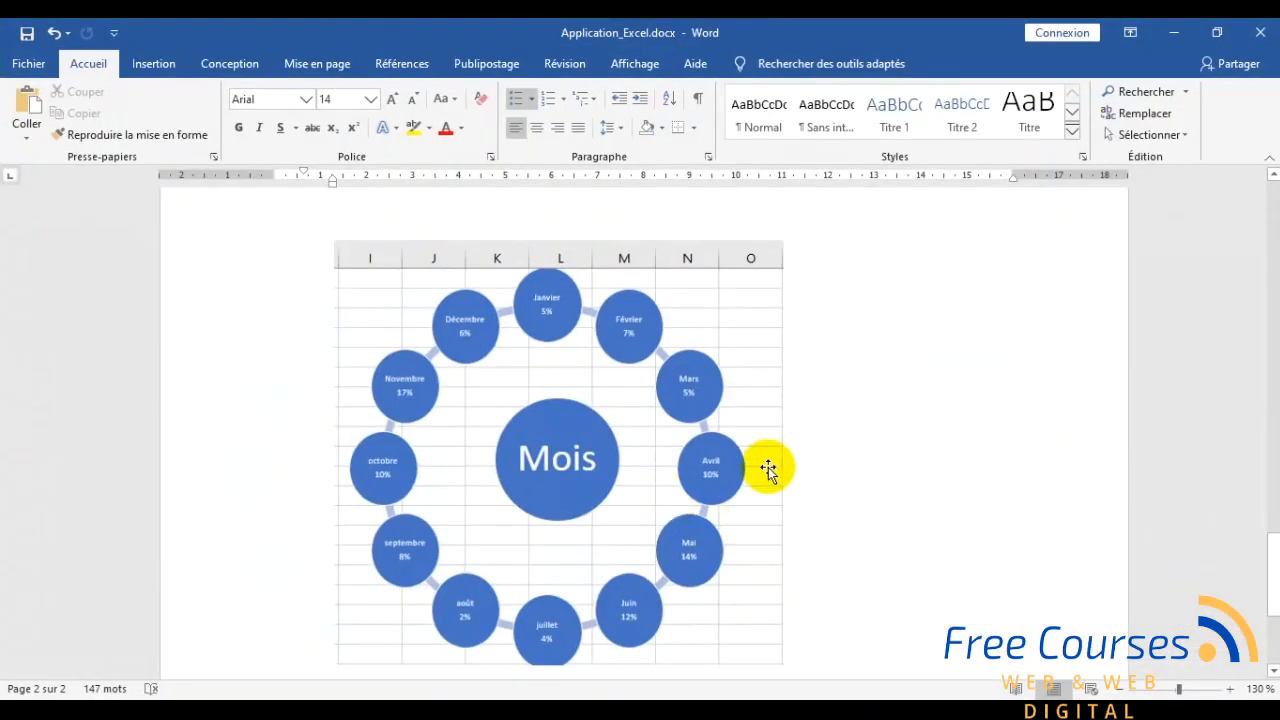
Step: Review the month circles and their percentages in the Word organigramme example, and return to the Excel workbook
scroll(768, 468, up, 1)
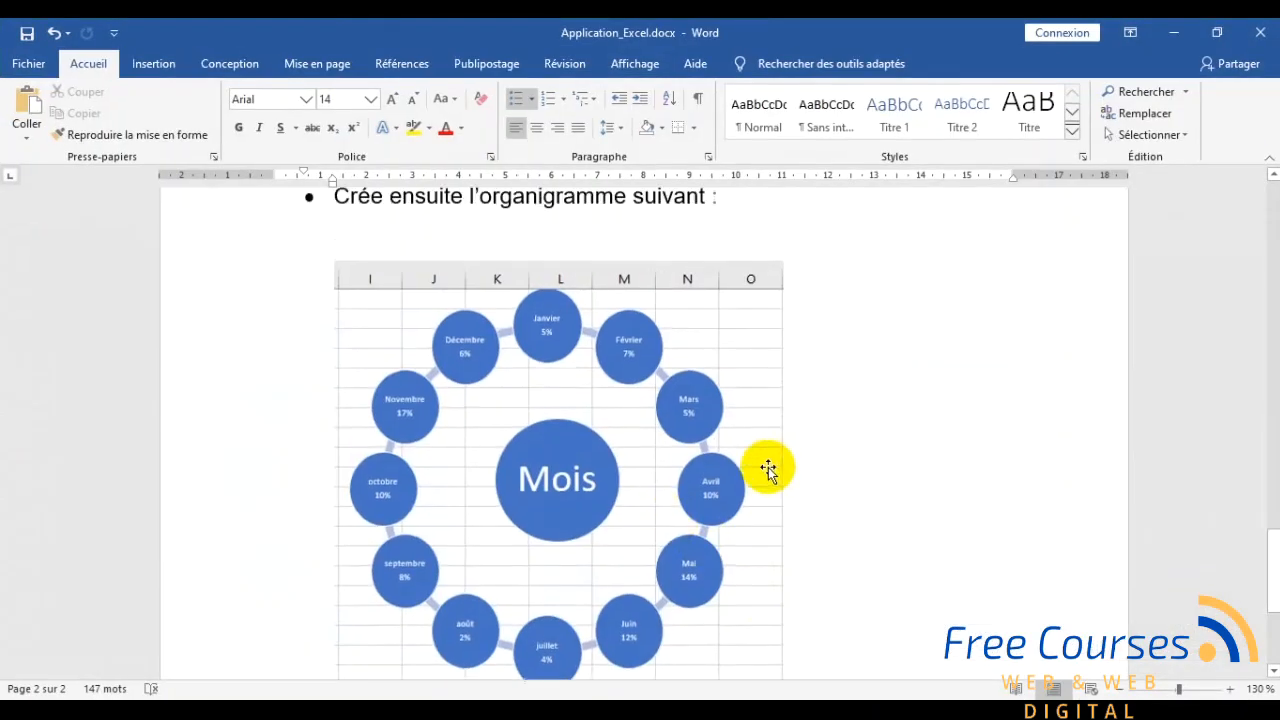
scroll(765, 467, up, 1)
scroll(766, 466, down, 4)
scroll(770, 480, up, 3)
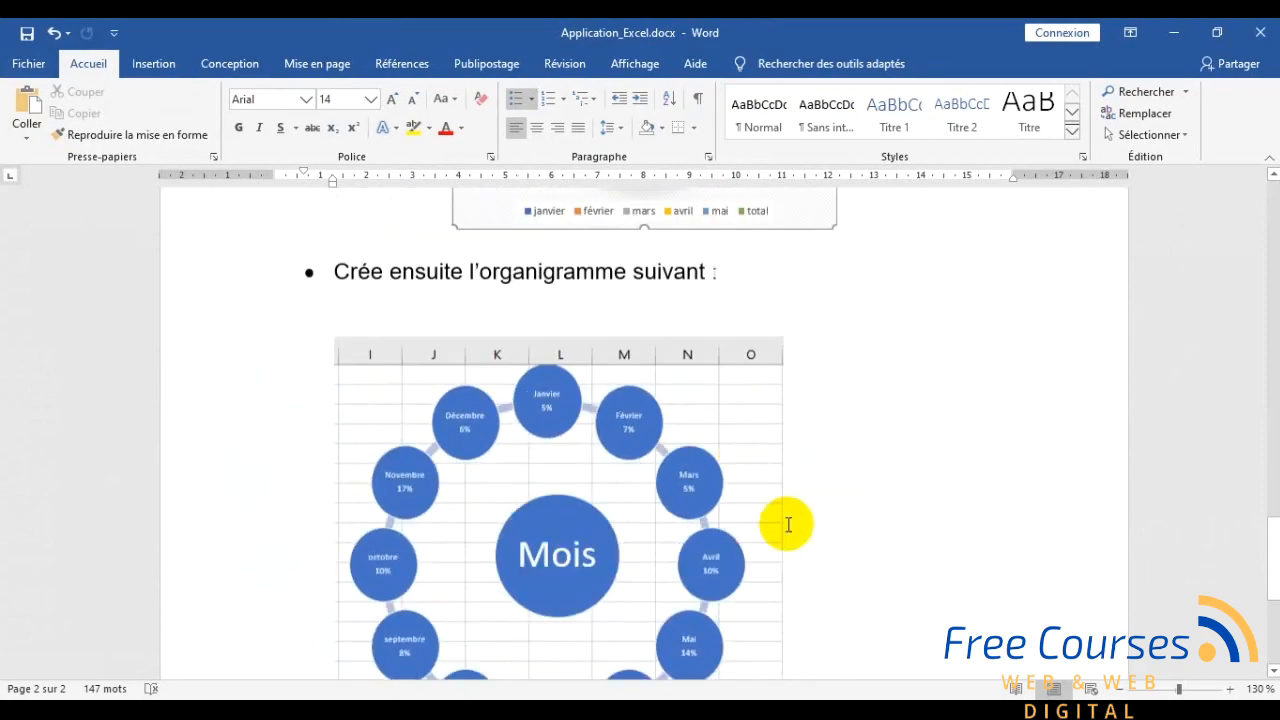
scroll(788, 525, up, 1)
click(850, 715)
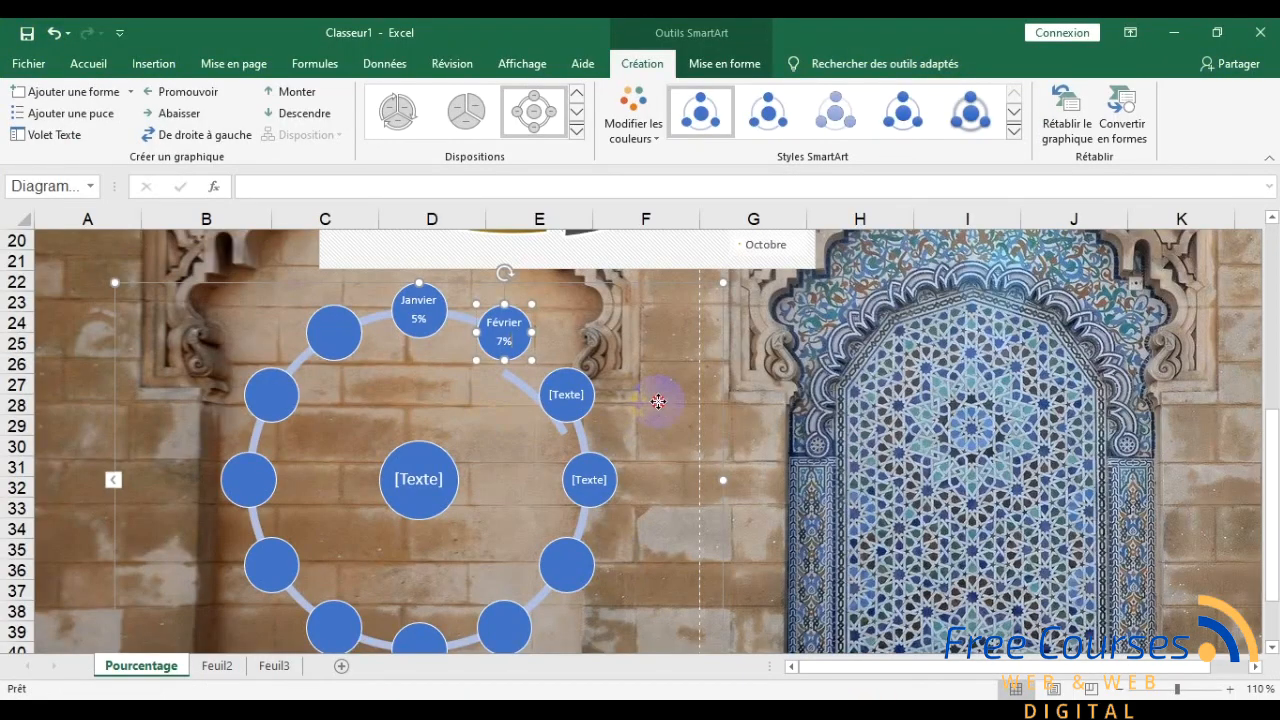
Step: Start saving the workbook as a new file in the Documents folder and name it "chiffre d'affaire"
click(658, 401)
scroll(658, 401, up, 6)
click(14, 63)
click(104, 316)
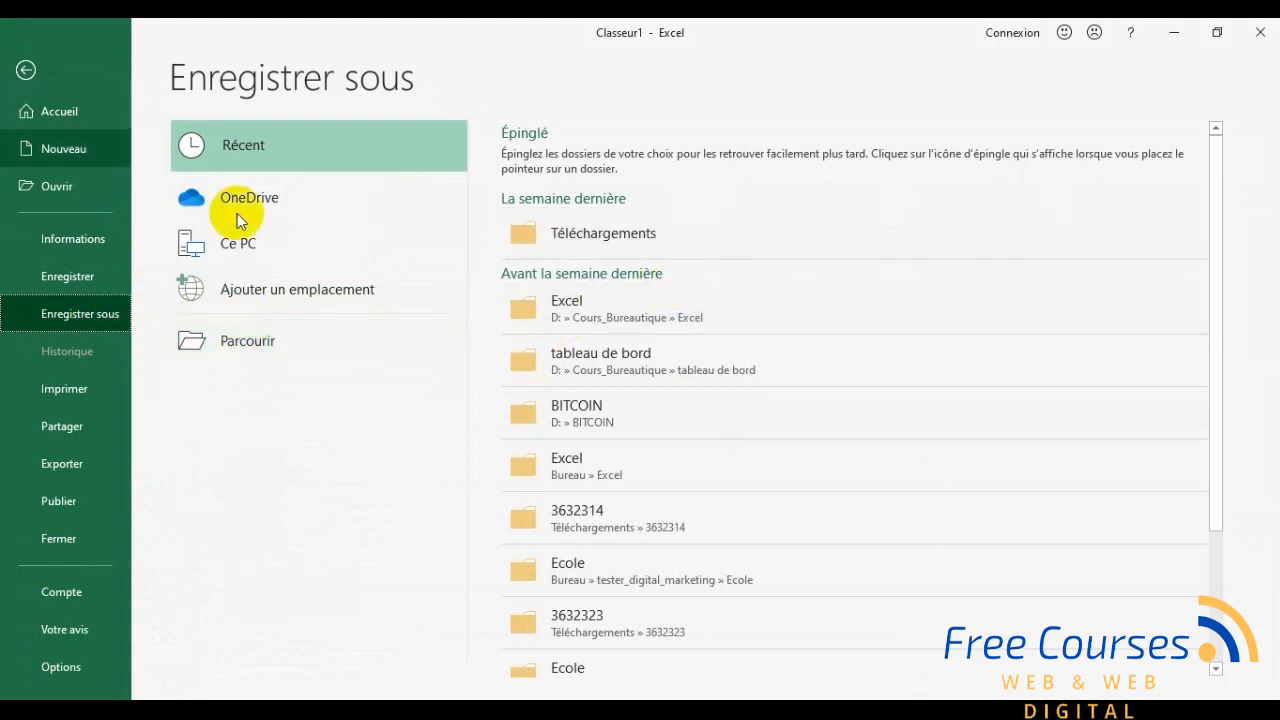
click(248, 344)
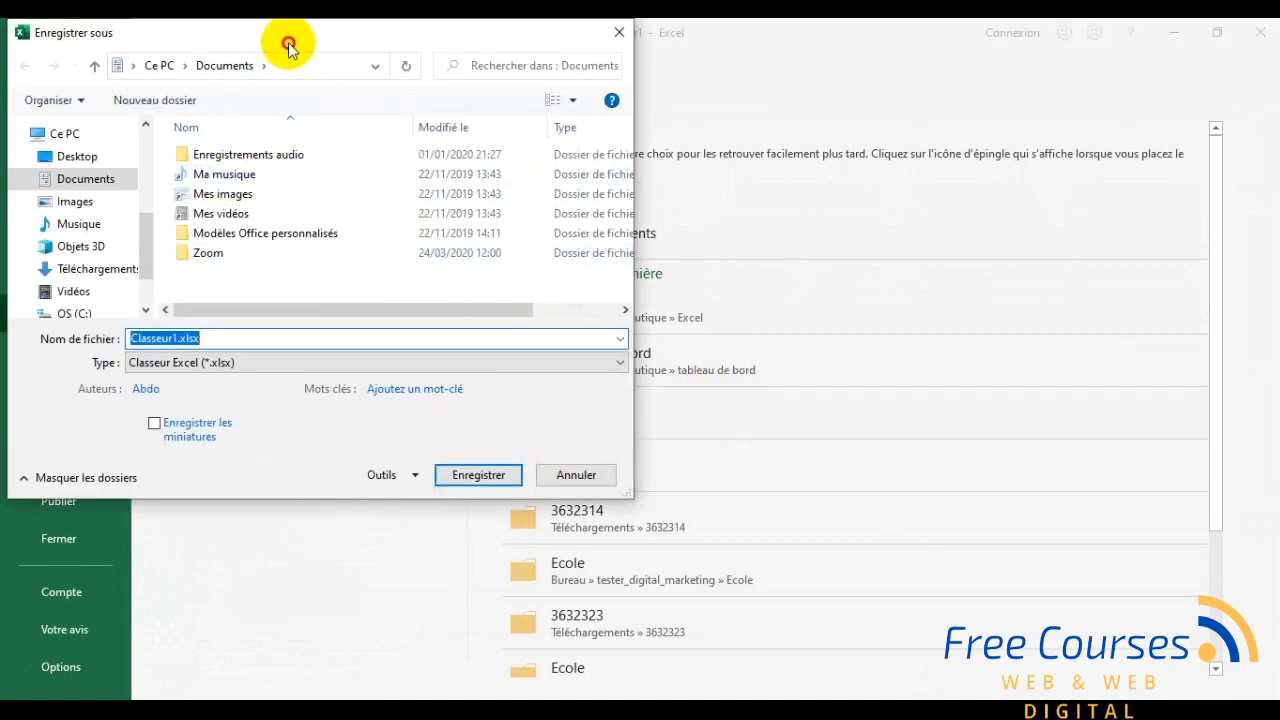
drag(288, 45, 474, 127)
click(405, 421)
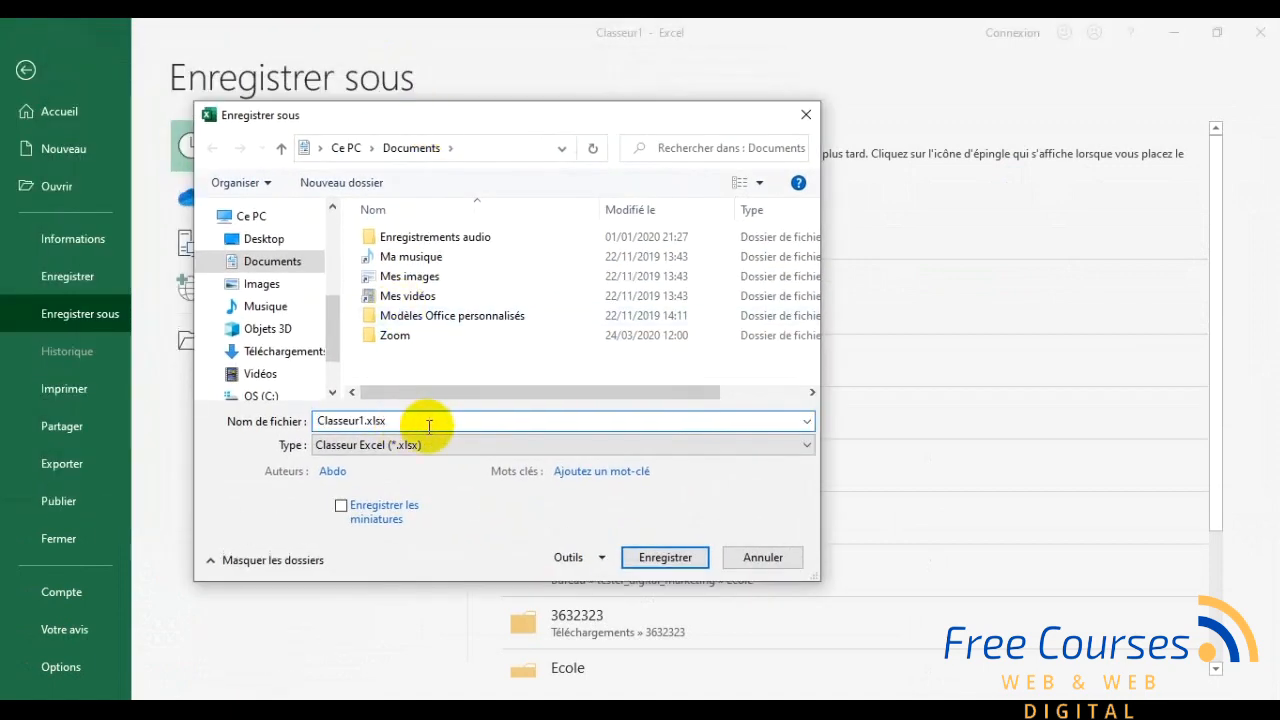
key(BackSpace)
key(BackSpace)
key(BackSpace)
key(BackSpace)
key(BackSpace)
key(BackSpace)
key(BackSpace)
text(chiffre d'affaire)
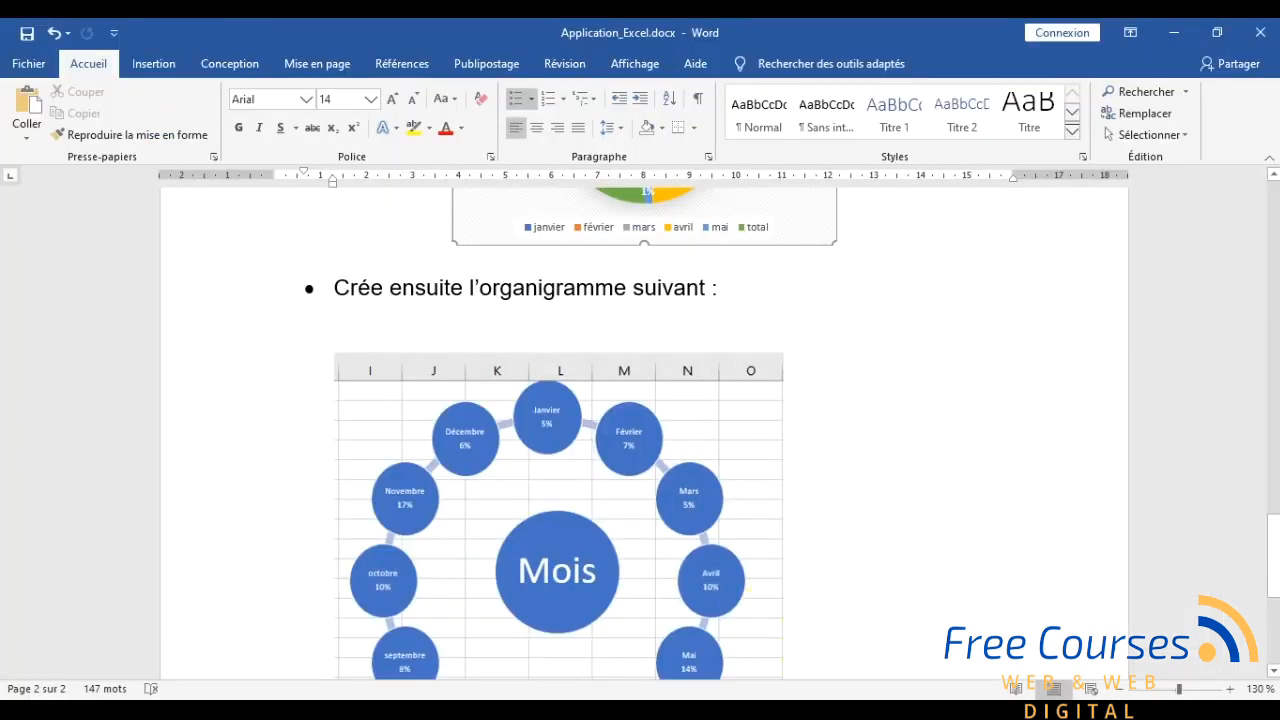
Step: Check the remaining exercise instructions in Word, and set the workbook's reading and modification passwords in the general save options
scroll(814, 477, down, 5)
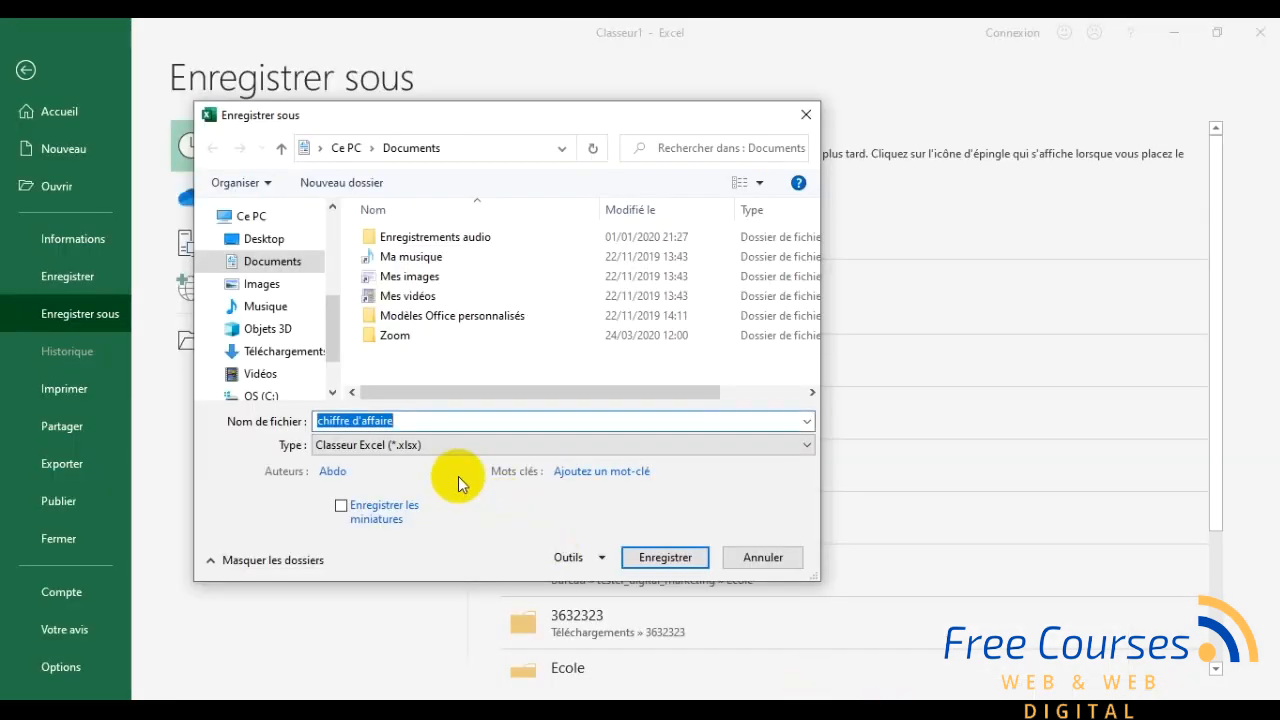
drag(343, 114, 434, 135)
drag(283, 139, 283, 140)
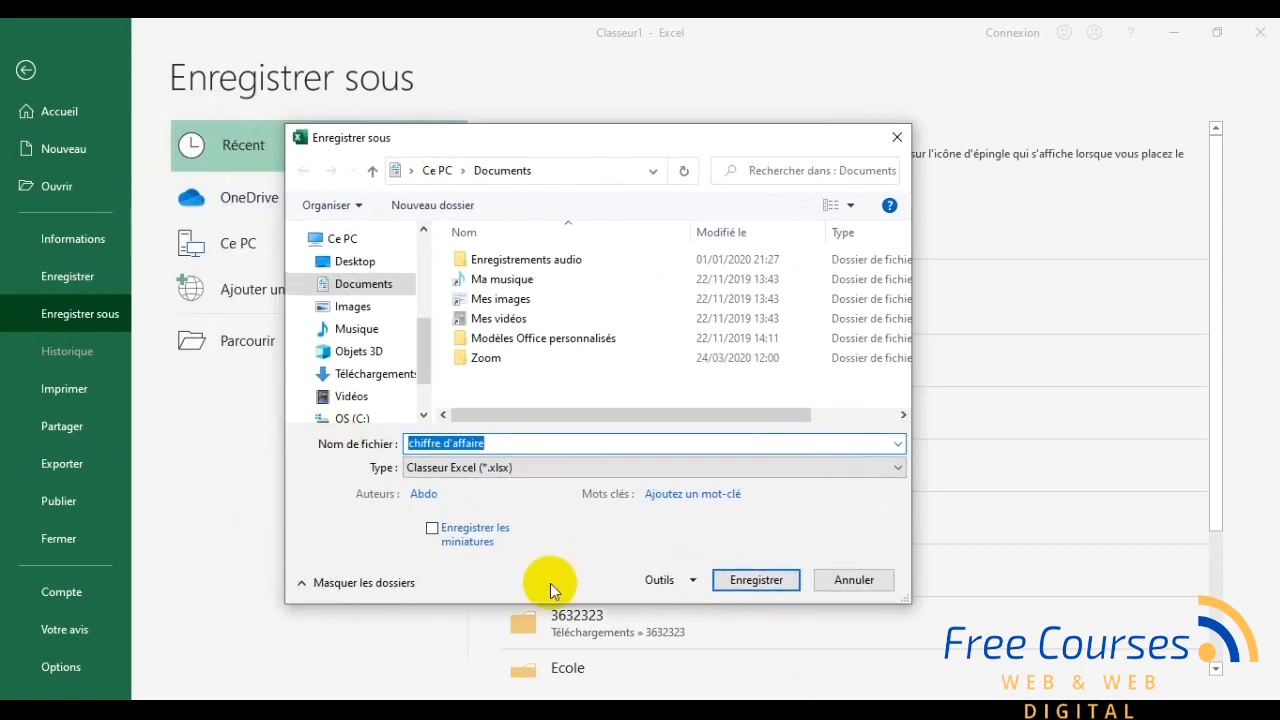
click(695, 581)
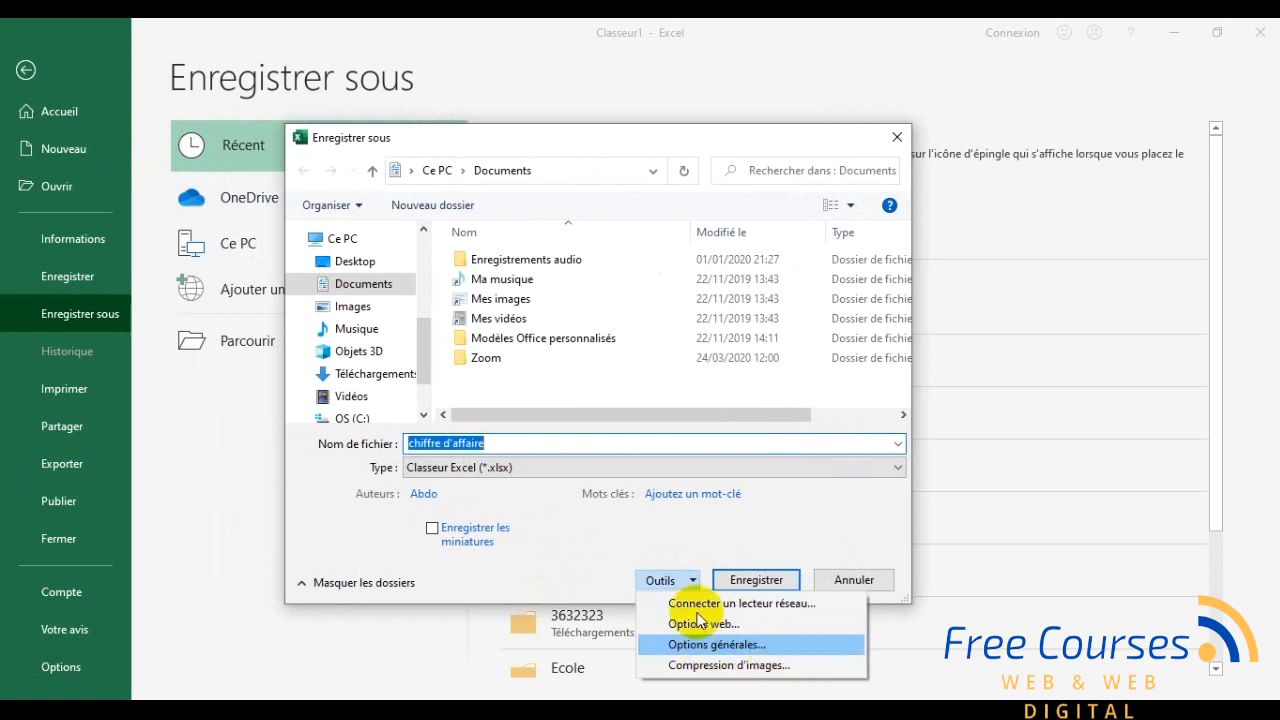
click(693, 582)
click(693, 582)
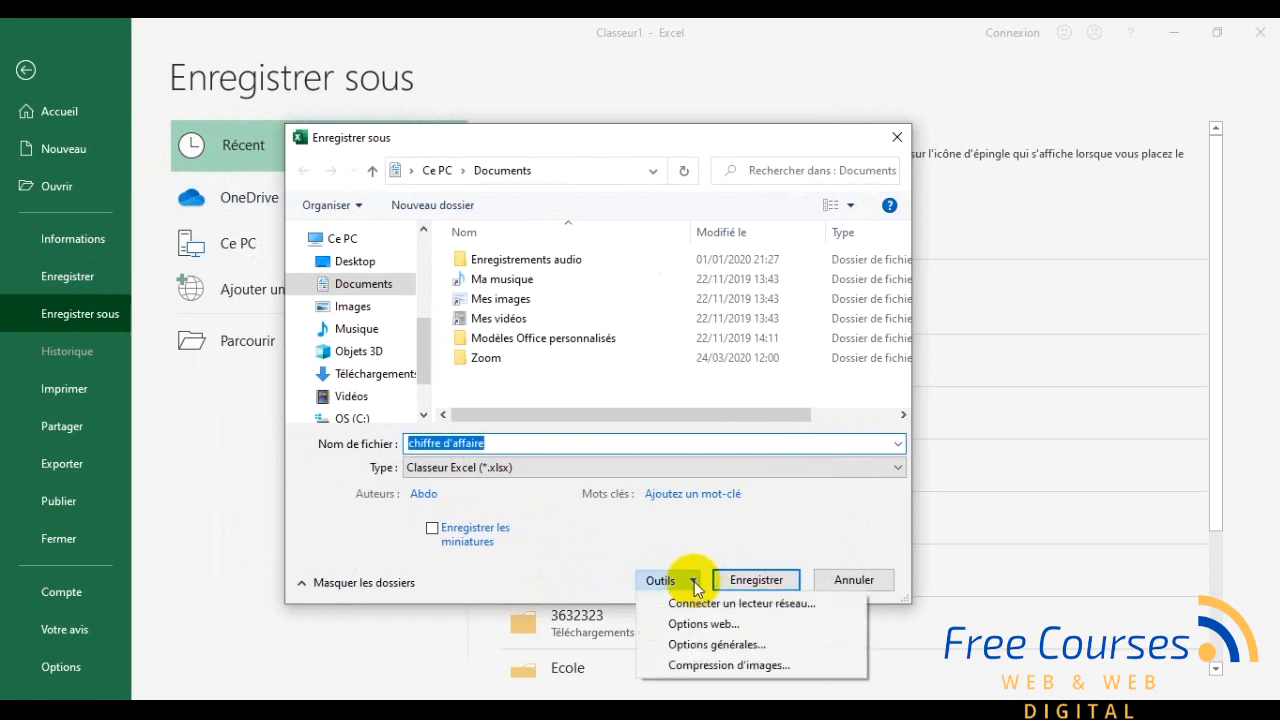
click(721, 645)
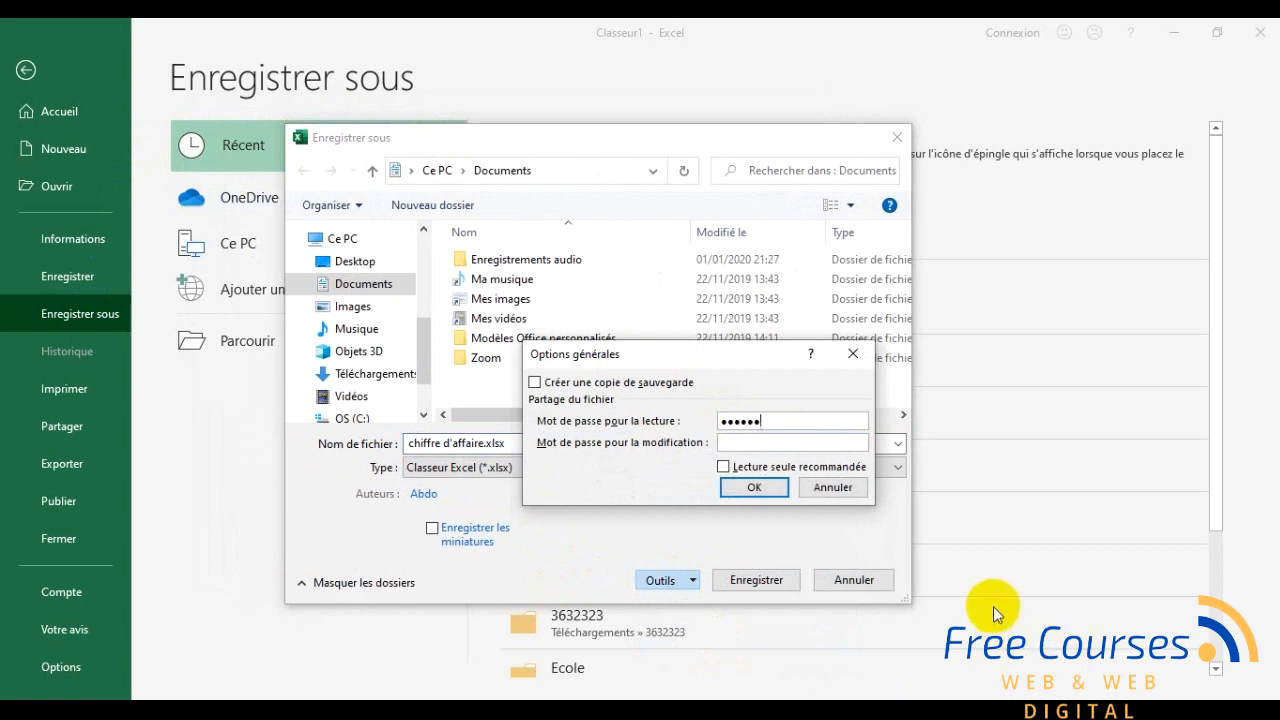
click(756, 446)
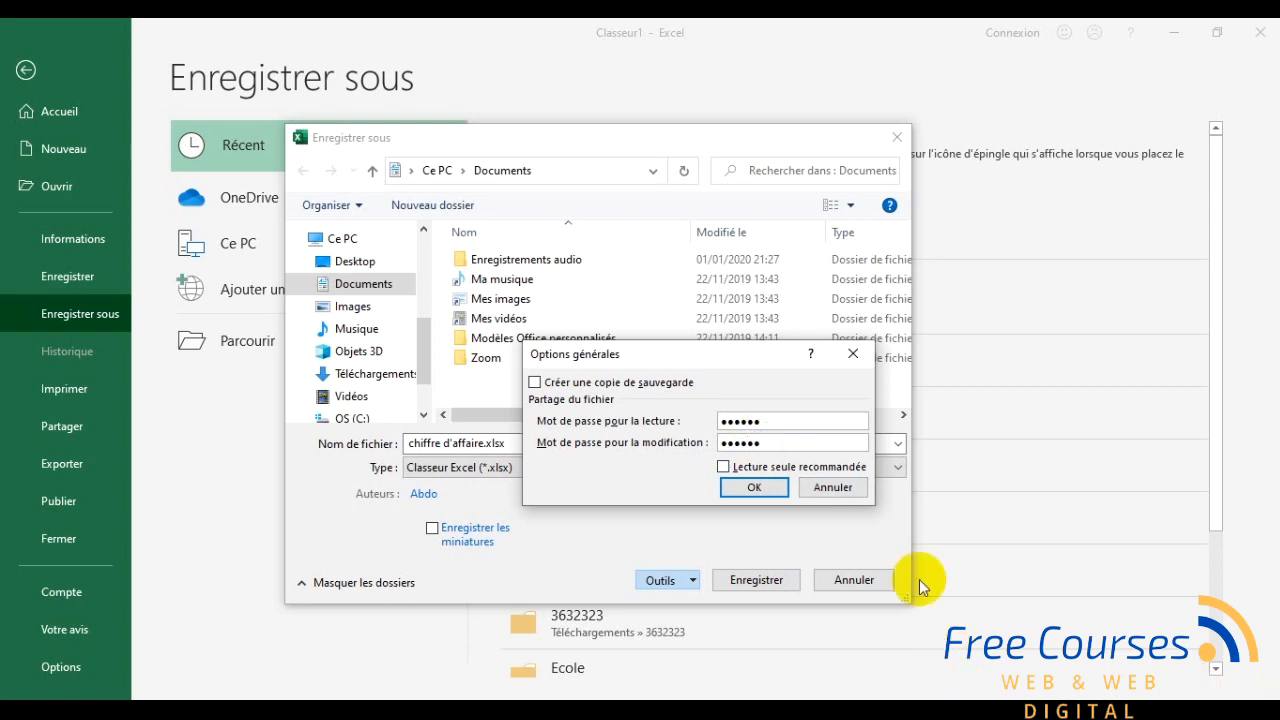
click(757, 487)
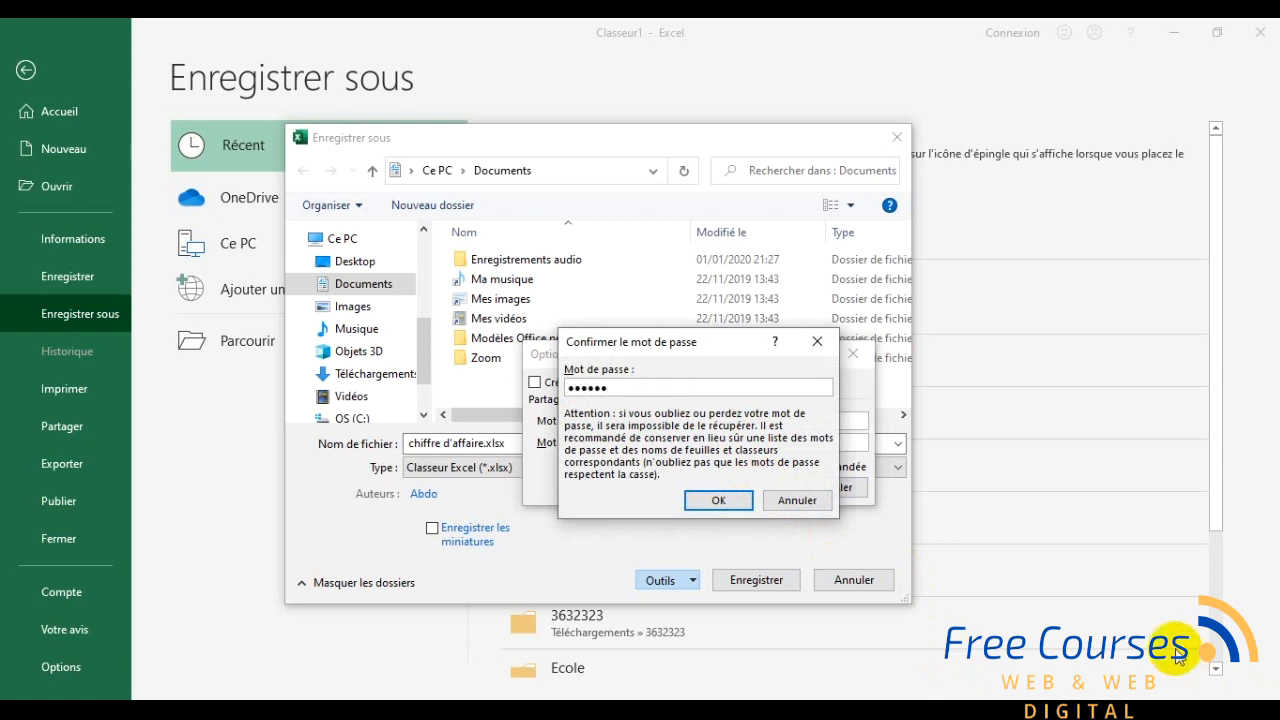
Step: Re-enter the reading and modification passwords to confirm them, and save the workbook as "chiffre d'affaire.xlsx"
click(710, 495)
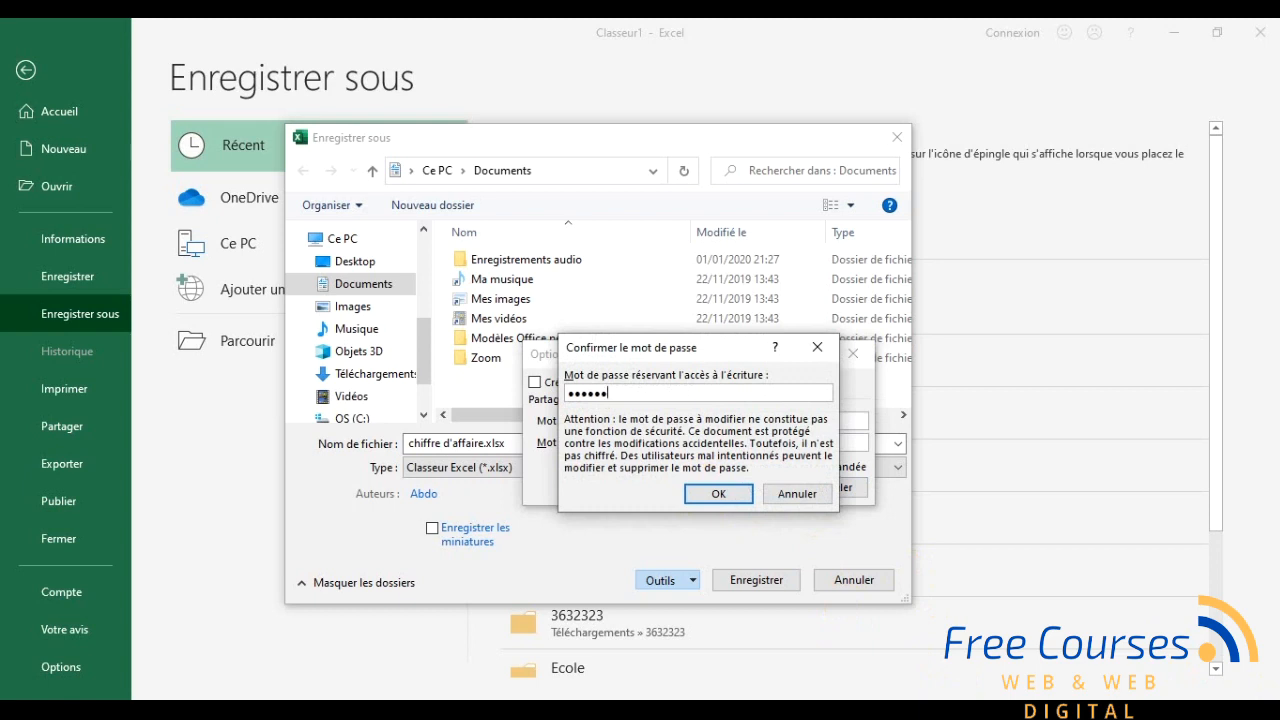
click(720, 492)
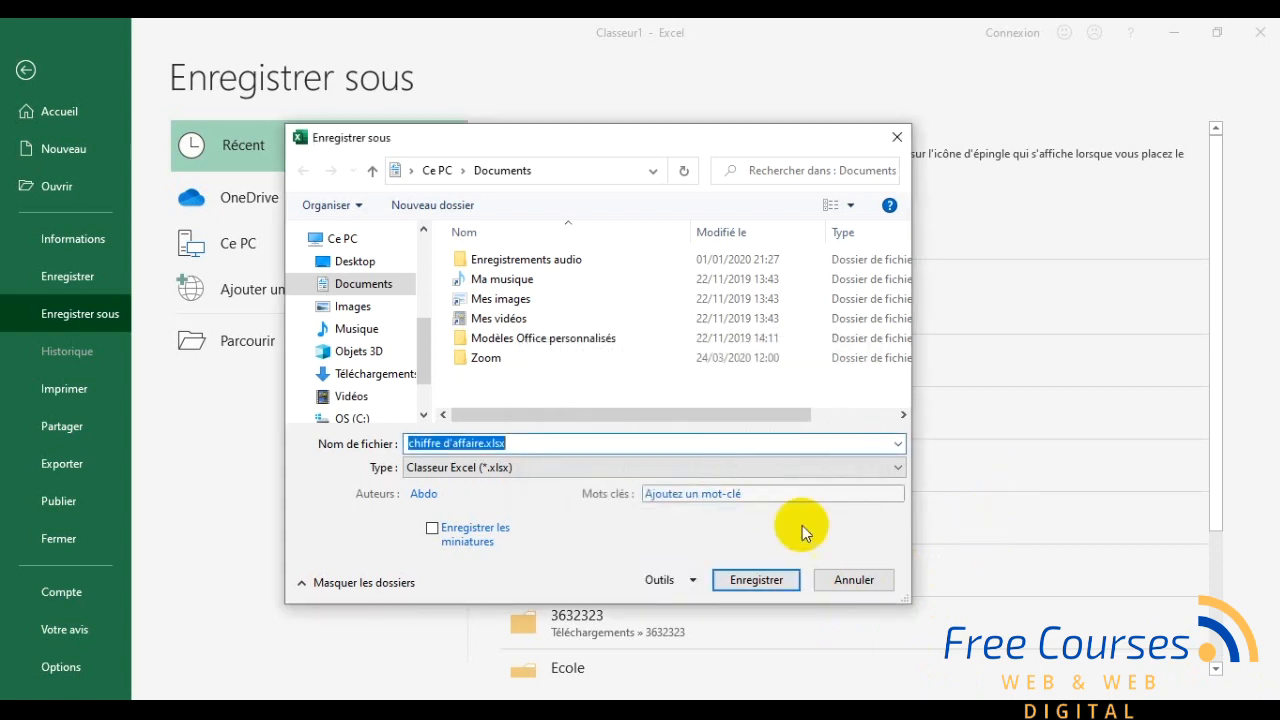
click(757, 580)
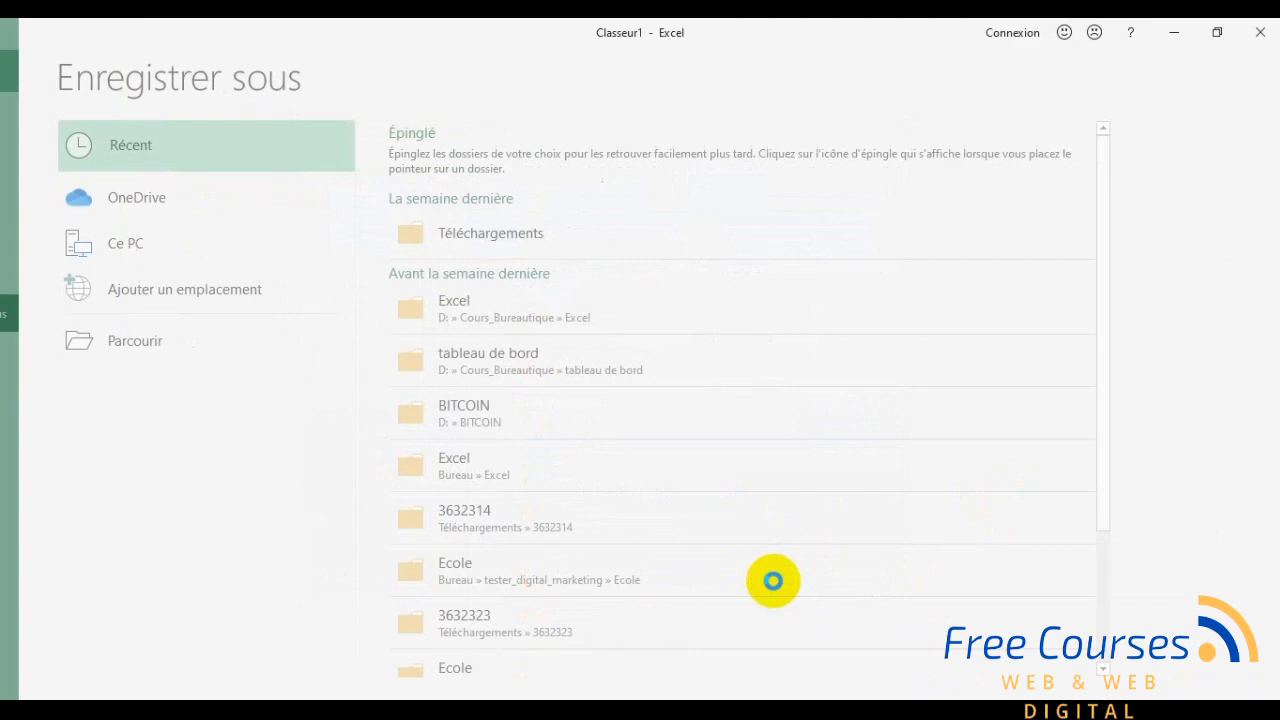